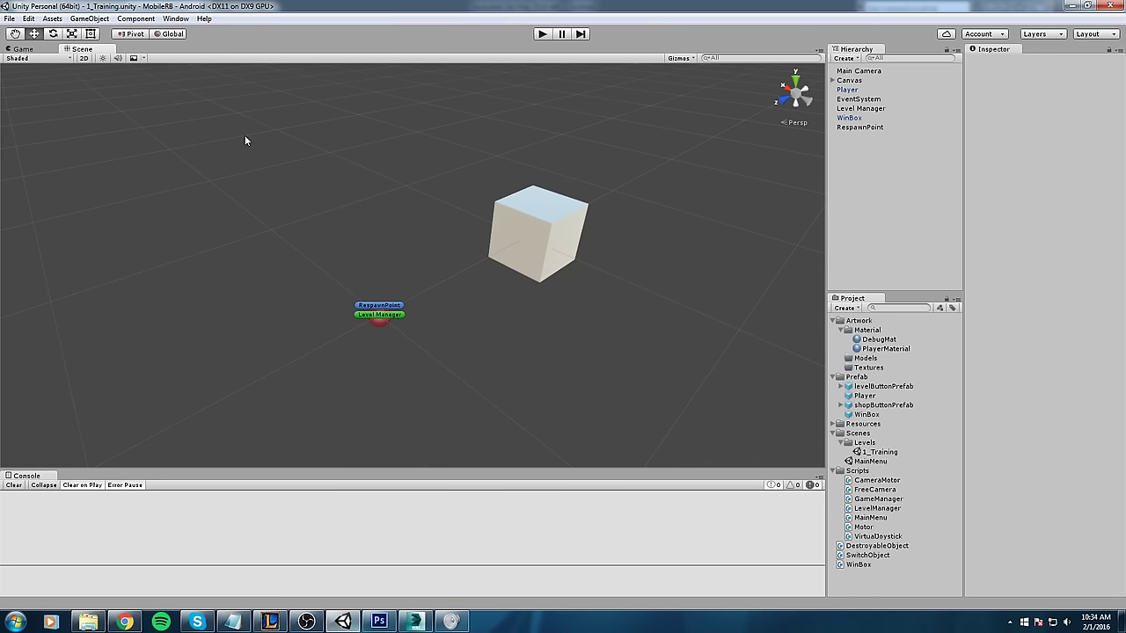
- Examine the scene's objects one by one, from Main Camera and Player through Level Manager, WinBox and RespawnPoint
{"action": "scroll", "coordinate": [275, 182], "scroll_direction": "down", "scroll_amount": 1}
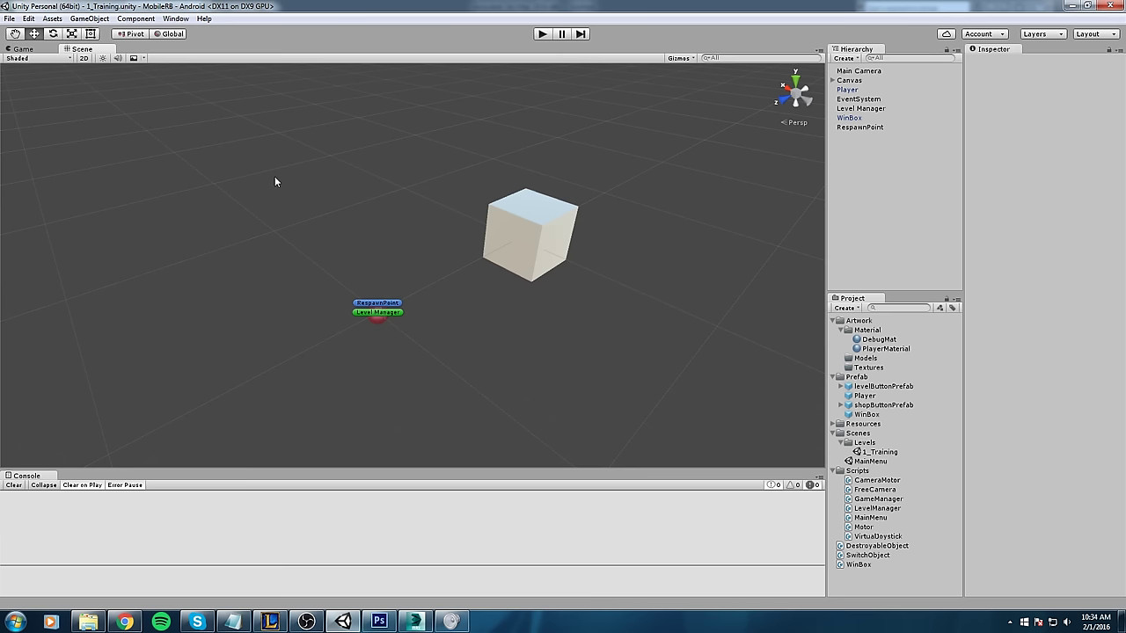
{"action": "middle_click_drag", "start_coordinate": [276, 180], "coordinate": [402, 173]}
{"action": "left_click_drag", "start_coordinate": [527, 188], "coordinate": [607, 282], "text": "alt"}
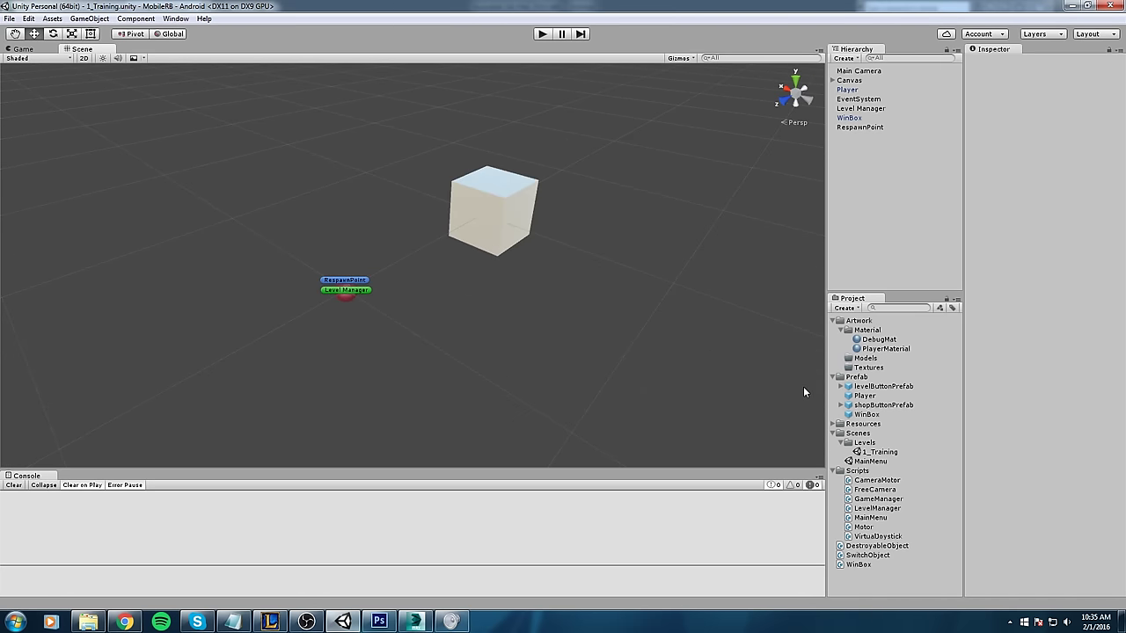
{"action": "scroll", "coordinate": [367, 153], "scroll_direction": "down", "scroll_amount": 3}
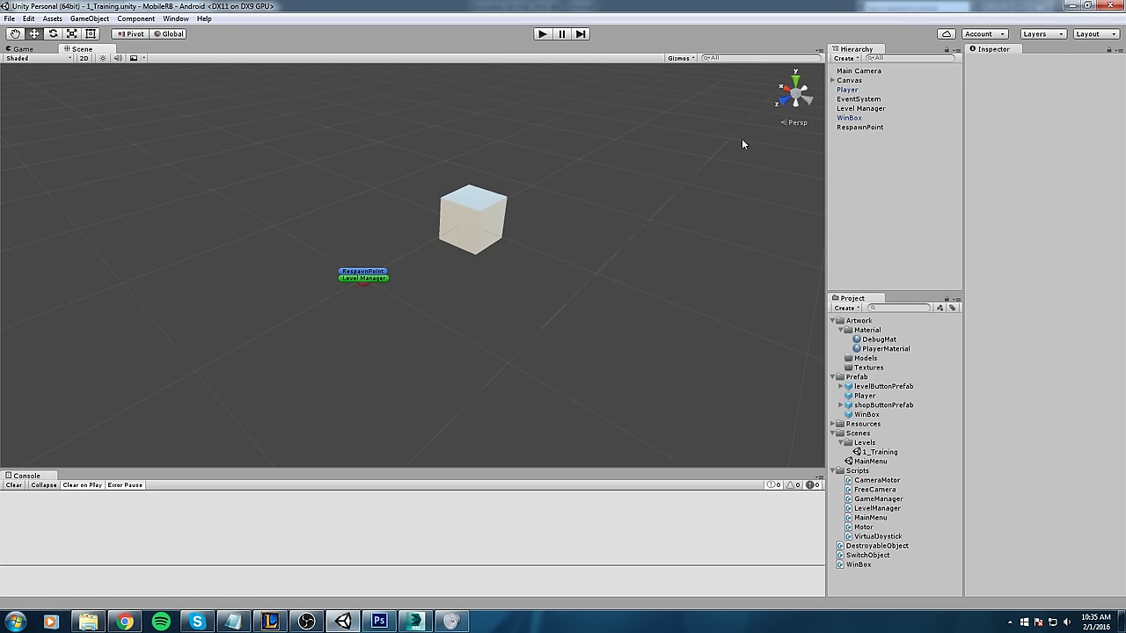
{"action": "scroll", "coordinate": [481, 319], "scroll_direction": "up", "scroll_amount": 2}
{"action": "left_click", "coordinate": [846, 73]}
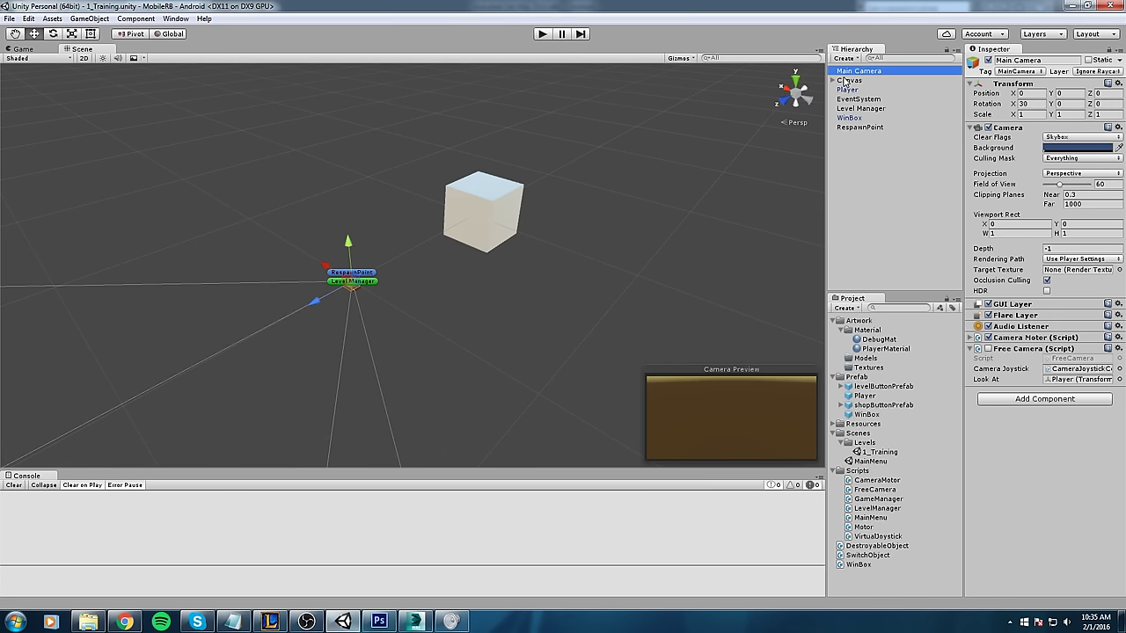
{"action": "double_click", "coordinate": [847, 80]}
{"action": "double_click", "coordinate": [857, 91]}
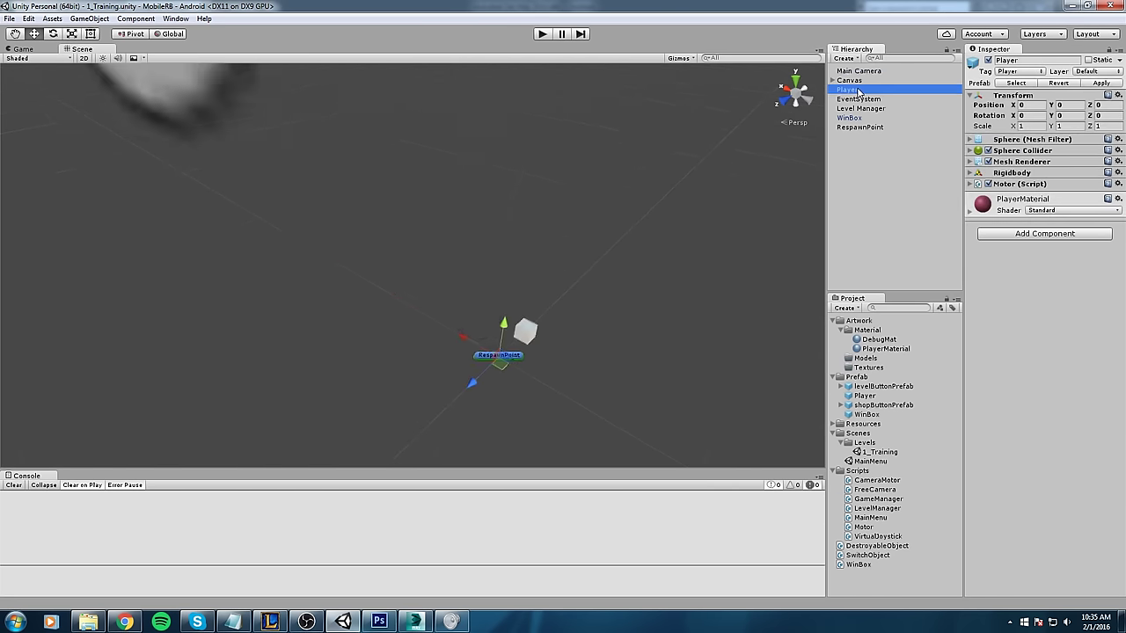
{"action": "double_click", "coordinate": [866, 99]}
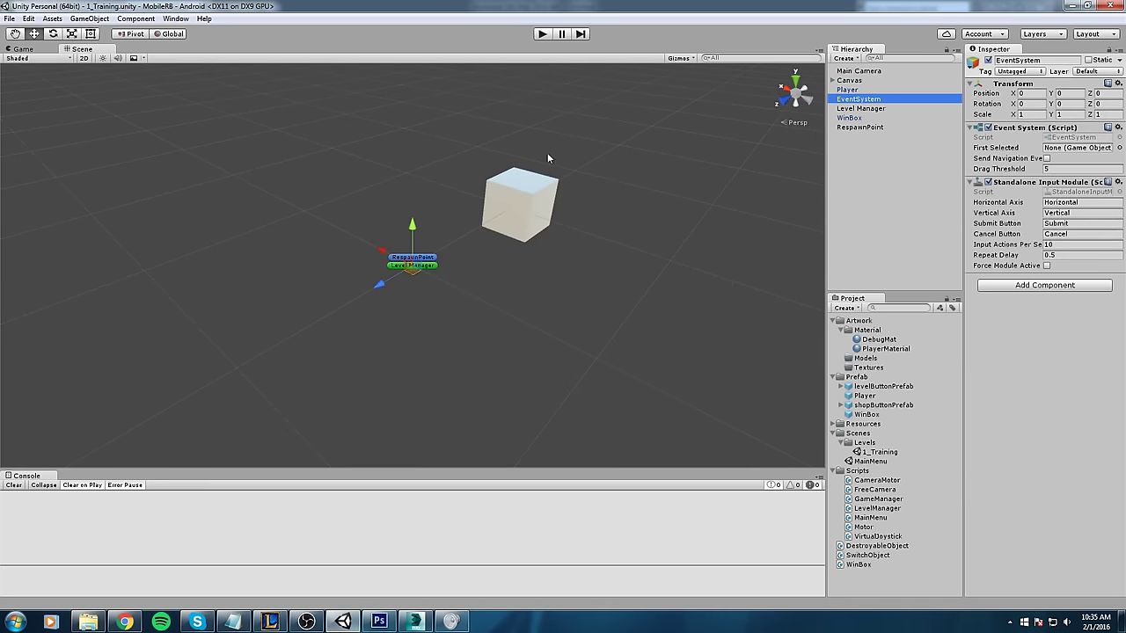
{"action": "left_click", "coordinate": [877, 108]}
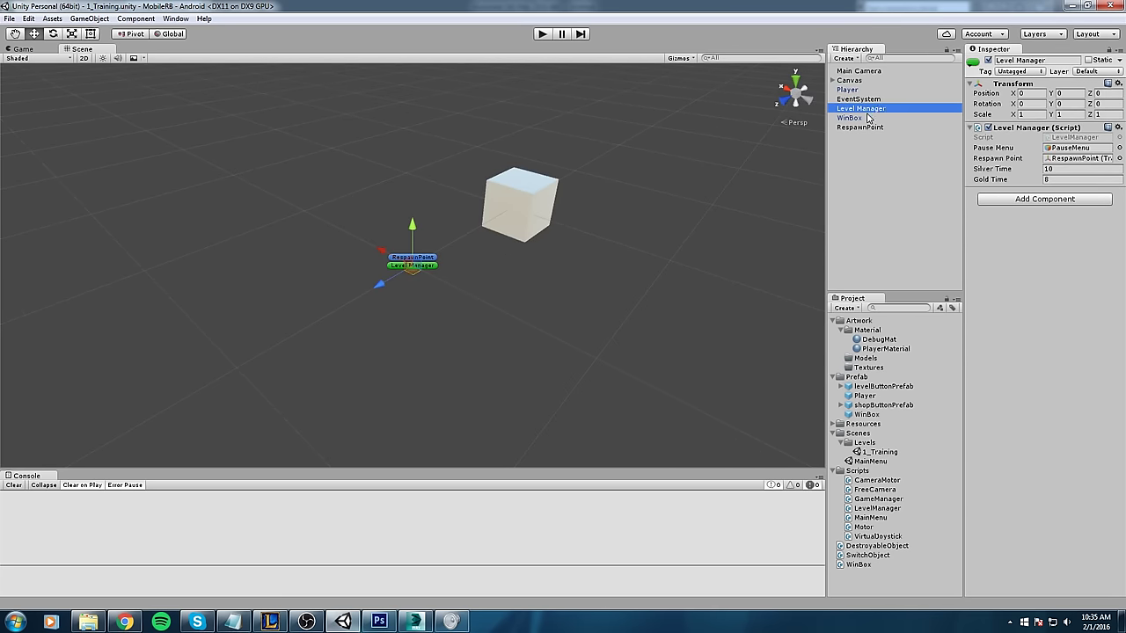
{"action": "double_click", "coordinate": [849, 117]}
{"action": "double_click", "coordinate": [862, 128]}
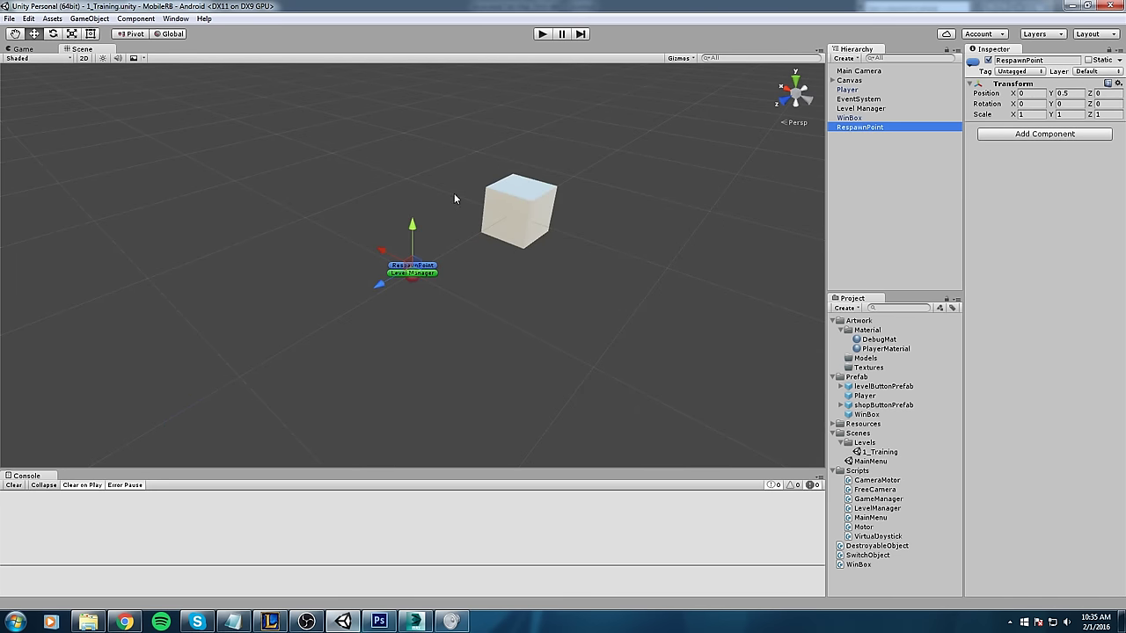
- Collapse the Artwork, Prefab, Scenes and Scripts folders in the project's assets
{"action": "left_click", "coordinate": [833, 320]}
{"action": "left_click", "coordinate": [832, 329]}
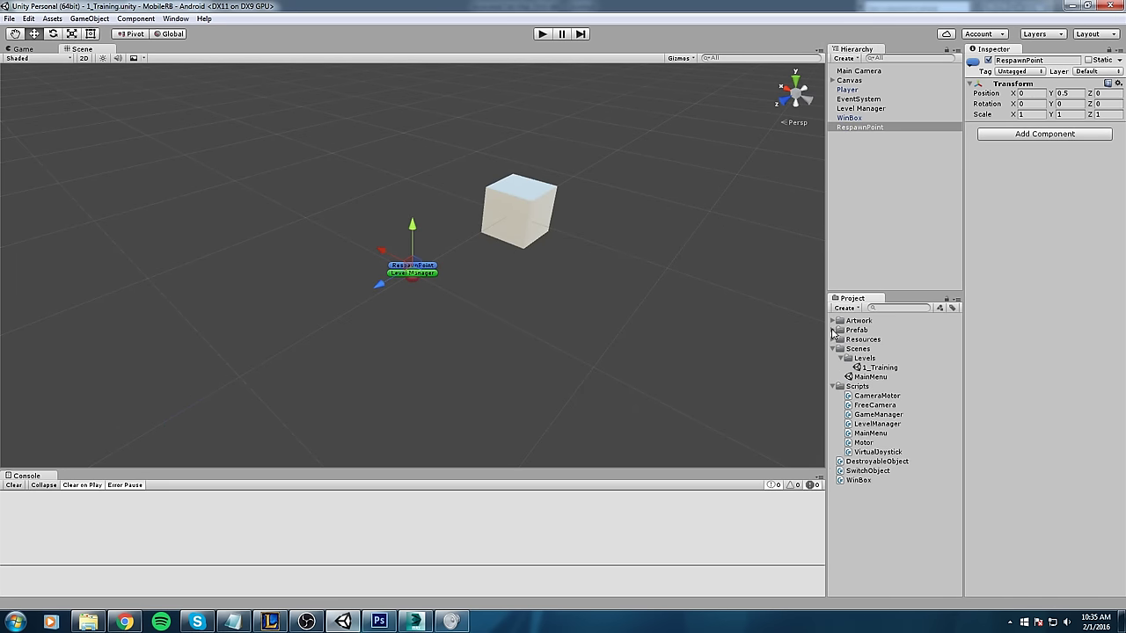
{"action": "left_click", "coordinate": [835, 349]}
{"action": "left_click", "coordinate": [833, 358]}
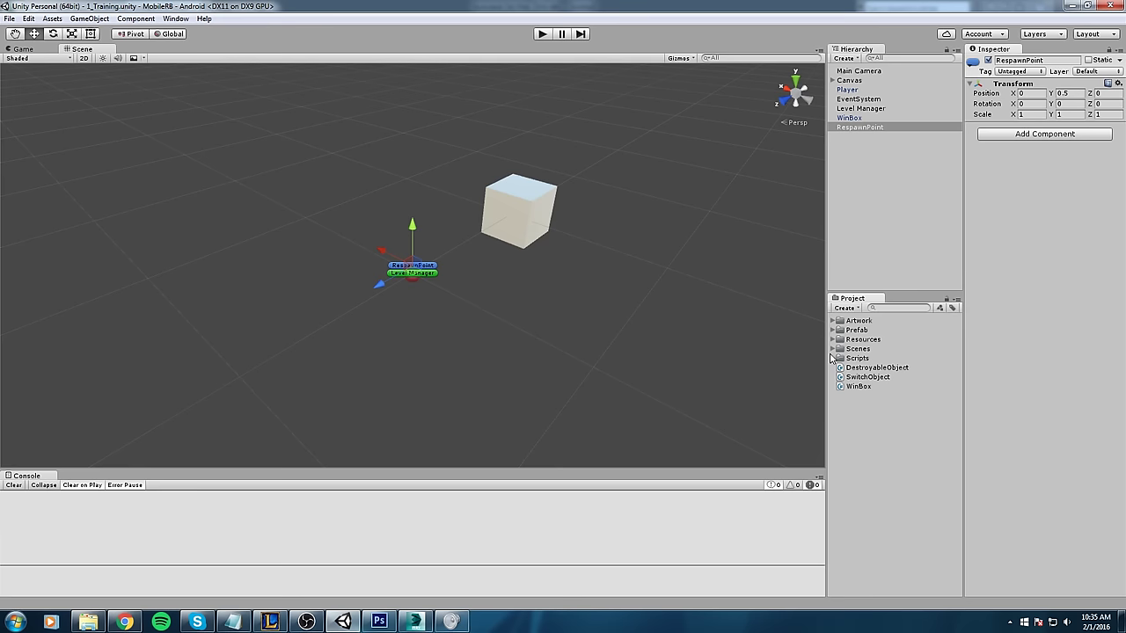
{"action": "middle_click_drag", "start_coordinate": [655, 340], "coordinate": [686, 357]}
{"action": "middle_click_drag", "start_coordinate": [770, 357], "coordinate": [600, 384]}
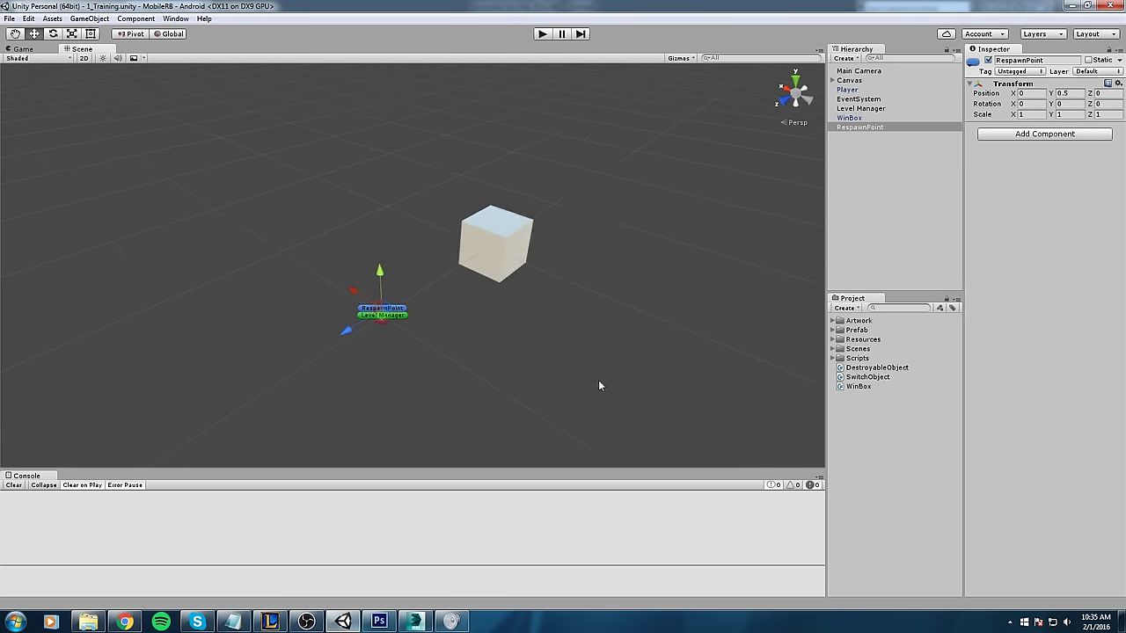
- Move the DestroyableObject, SwitchObject and WinBox scripts into the Scripts folder
{"action": "left_click", "coordinate": [878, 369]}
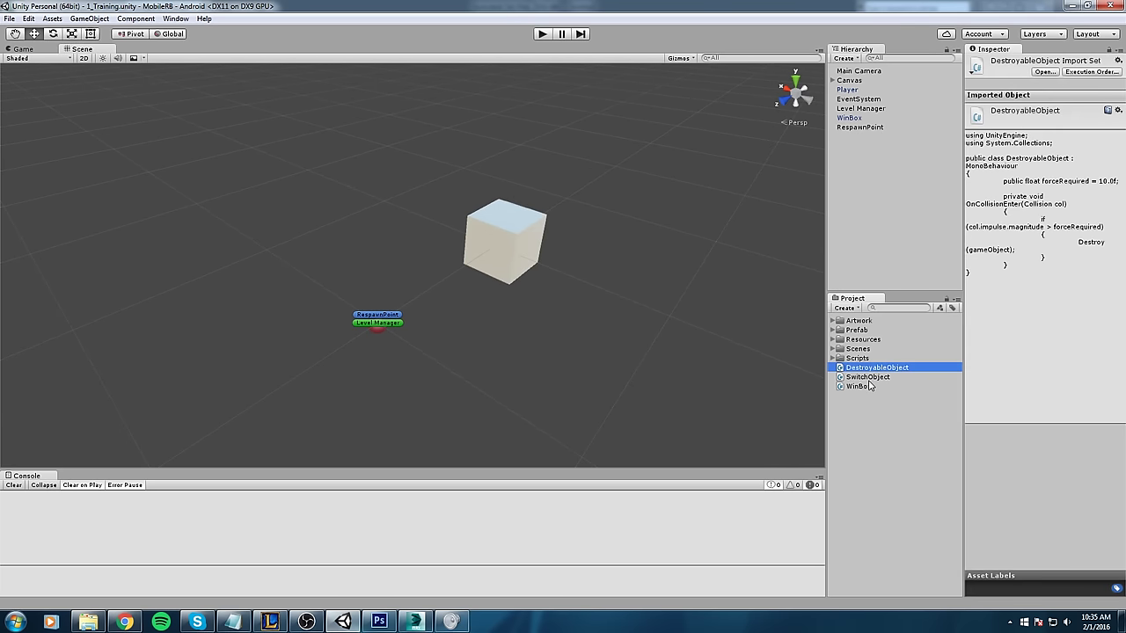
{"action": "left_click", "coordinate": [868, 380], "text": "ctrl"}
{"action": "left_click", "coordinate": [868, 388], "text": "ctrl"}
{"action": "left_click_drag", "start_coordinate": [867, 369], "coordinate": [859, 360]}
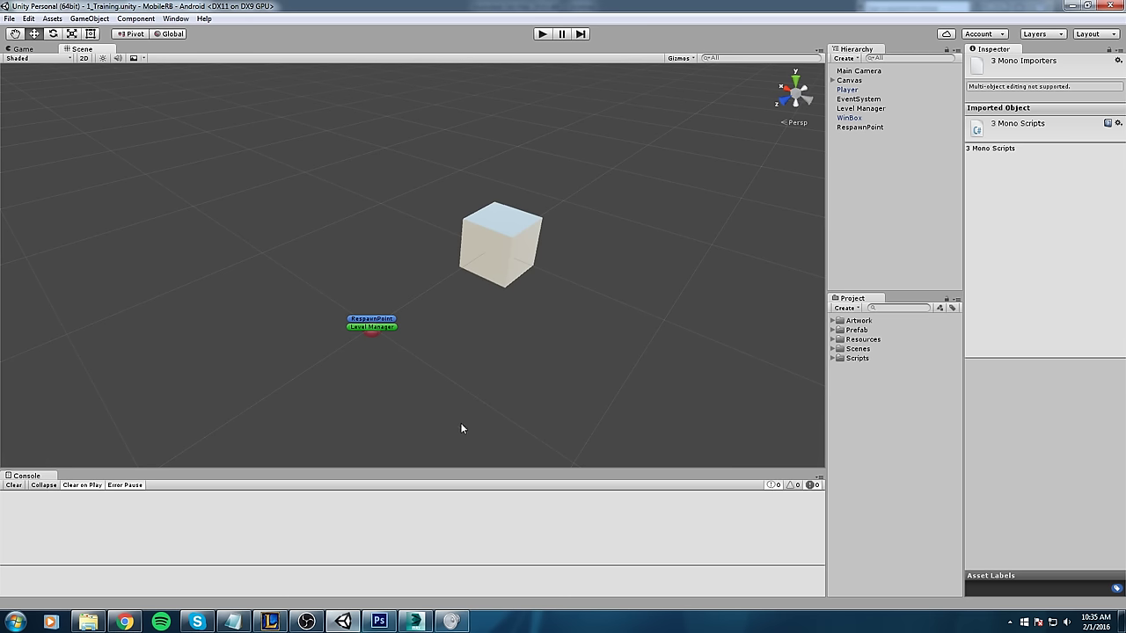
- Switch to 3ds Max and maximize the Perspective viewport, with the view orbited to look across the grid
{"action": "left_click", "coordinate": [415, 622]}
{"action": "middle_click_drag", "start_coordinate": [742, 426], "coordinate": [683, 354]}
{"action": "scroll", "coordinate": [775, 418], "scroll_direction": "down", "scroll_amount": 8}
{"action": "scroll", "coordinate": [758, 383], "scroll_direction": "up", "scroll_amount": 5}
{"action": "middle_click_drag", "start_coordinate": [766, 436], "coordinate": [756, 414]}
{"action": "key", "text": "alt+w"}
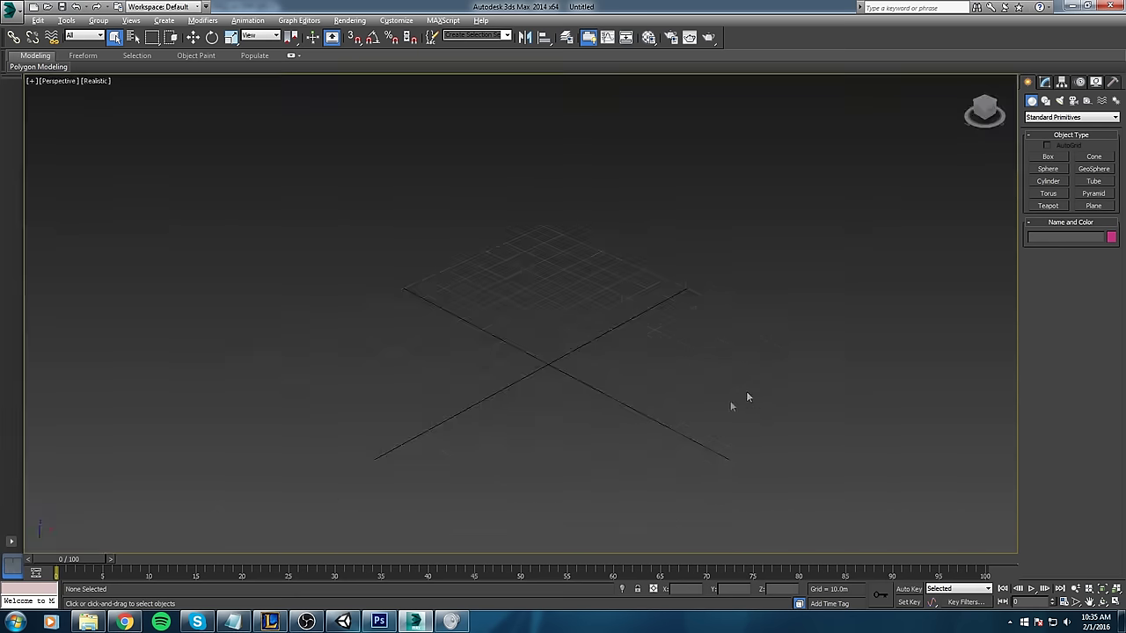
{"action": "middle_click_drag", "start_coordinate": [597, 388], "coordinate": [546, 375], "text": "alt"}
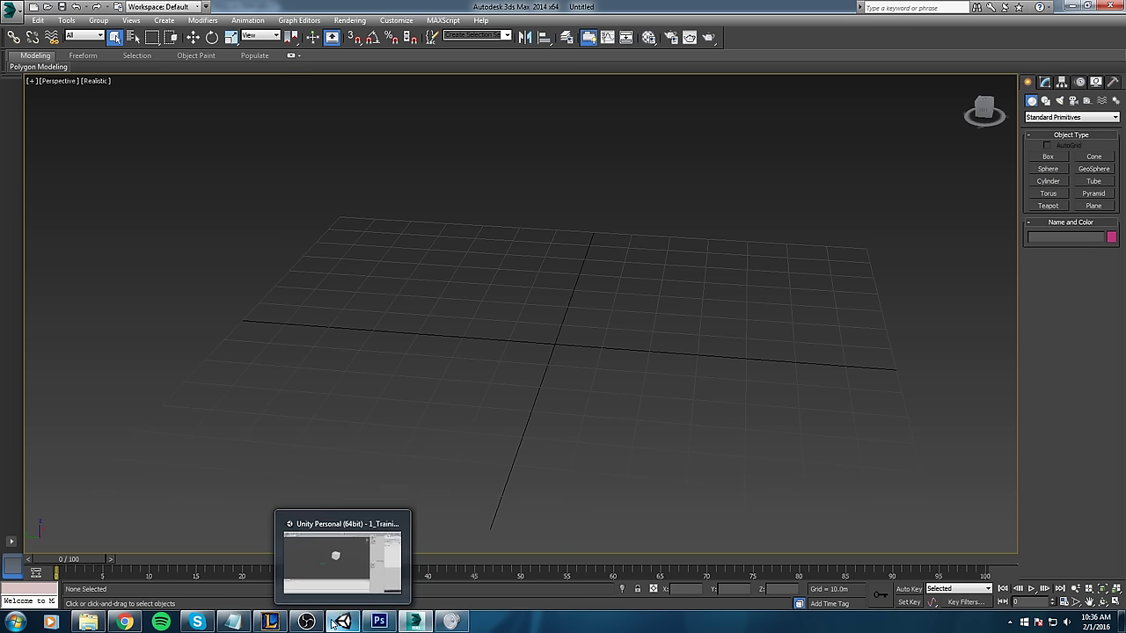
- Switch to Unity and add a 3D cube to the scene beside the player sphere
{"action": "left_click", "coordinate": [341, 620]}
{"action": "middle_click_drag", "start_coordinate": [491, 294], "coordinate": [460, 319]}
{"action": "left_click", "coordinate": [545, 319]}
{"action": "scroll", "coordinate": [560, 319], "scroll_direction": "up", "scroll_amount": 4}
{"action": "middle_click_drag", "start_coordinate": [561, 319], "coordinate": [566, 387]}
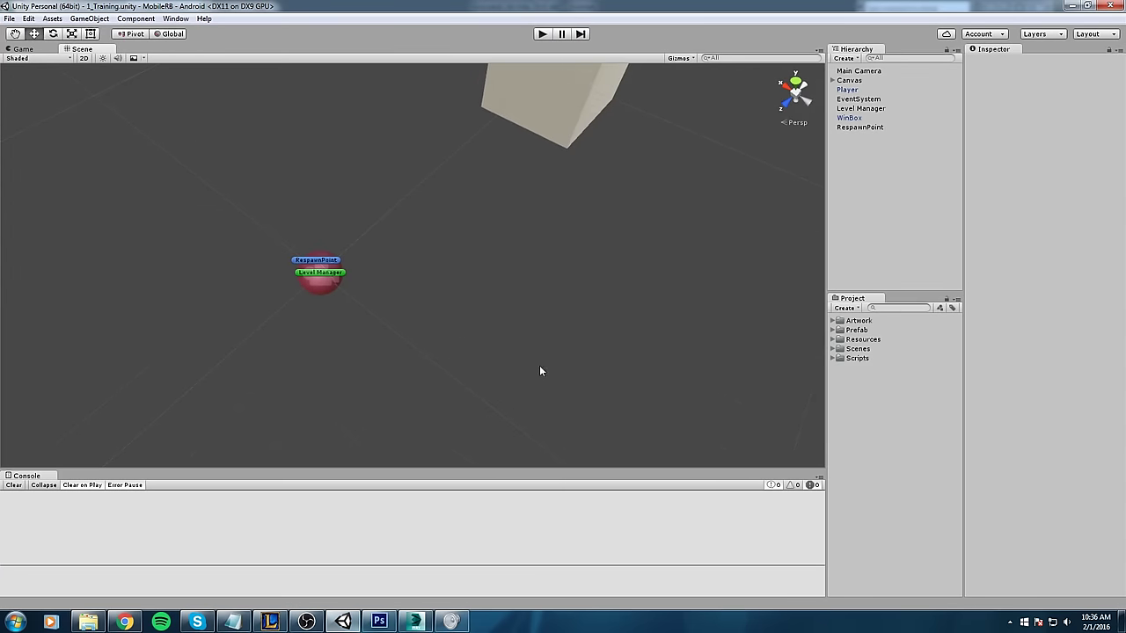
{"action": "scroll", "coordinate": [442, 324], "scroll_direction": "up", "scroll_amount": 1}
{"action": "middle_click_drag", "start_coordinate": [379, 287], "coordinate": [495, 325]}
{"action": "scroll", "coordinate": [495, 324], "scroll_direction": "up", "scroll_amount": 3}
{"action": "middle_click_drag", "start_coordinate": [556, 342], "coordinate": [519, 340]}
{"action": "scroll", "coordinate": [518, 339], "scroll_direction": "up", "scroll_amount": 2}
{"action": "left_click", "coordinate": [91, 19]}
{"action": "mouse_move", "coordinate": [125, 65]}
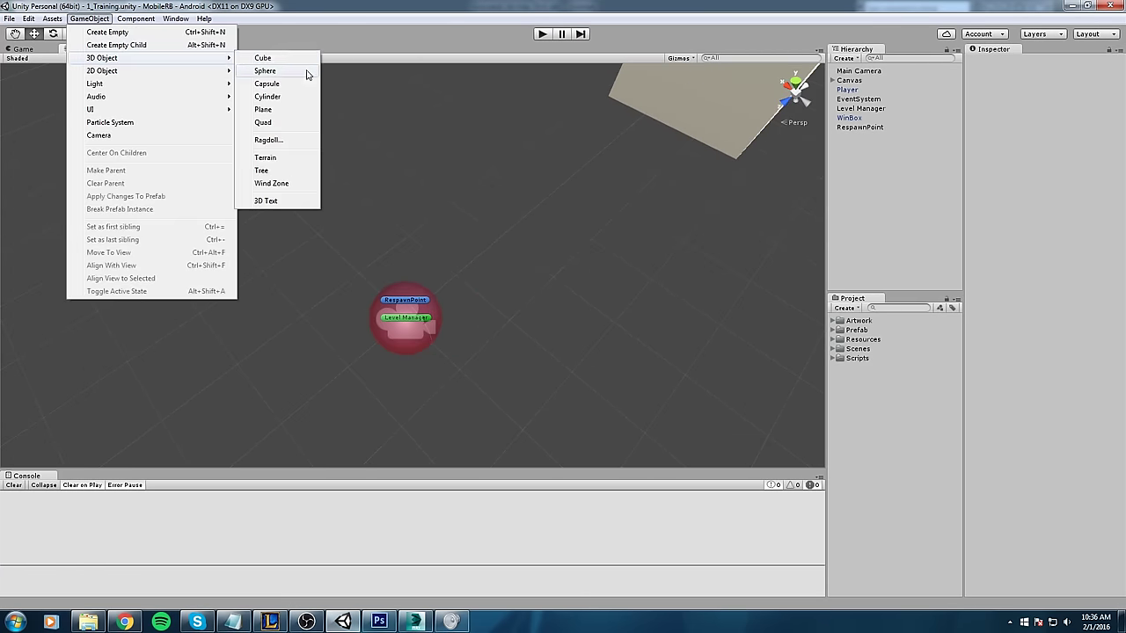
{"action": "left_click", "coordinate": [262, 57]}
{"action": "left_click_drag", "start_coordinate": [411, 272], "coordinate": [509, 271]}
{"action": "scroll", "coordinate": [509, 268], "scroll_direction": "up", "scroll_amount": 4}
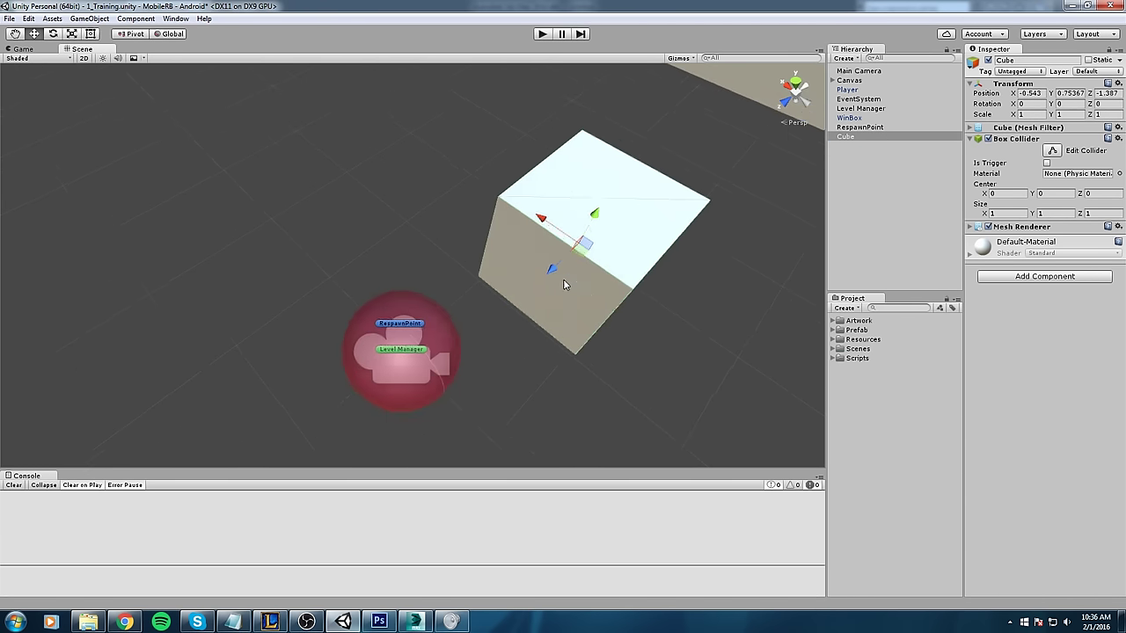
- Compare the new cube with the player sphere from several angles and delete the cube
{"action": "key", "text": "alt+space"}
{"action": "left_click", "coordinate": [574, 317]}
{"action": "left_click", "coordinate": [519, 255]}
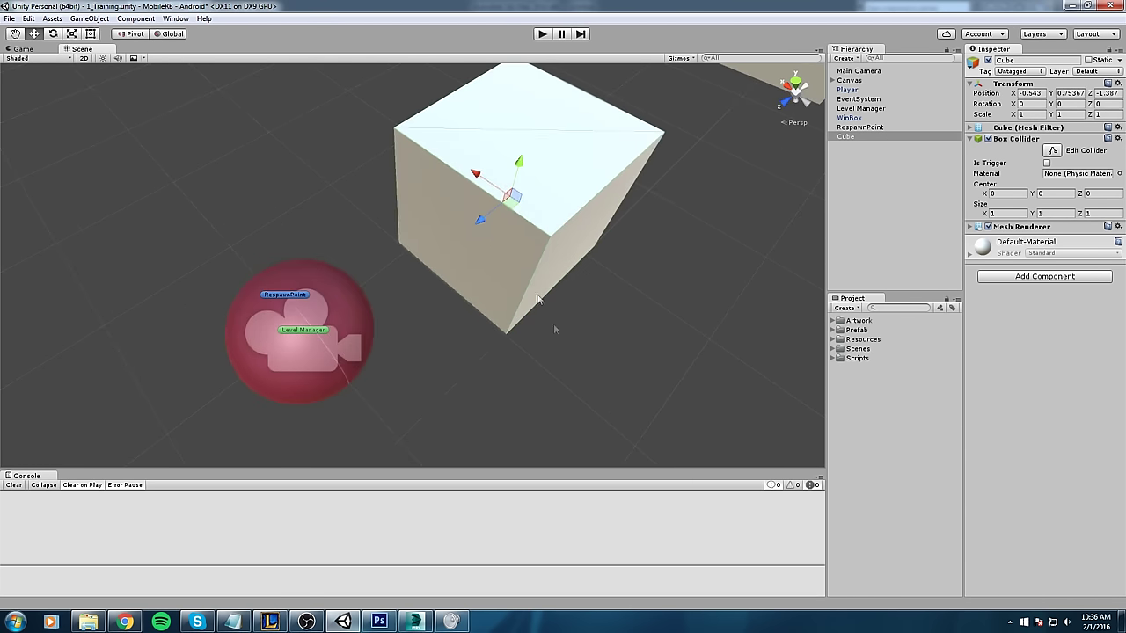
{"action": "middle_click_drag", "start_coordinate": [553, 352], "coordinate": [361, 263]}
{"action": "left_click_drag", "start_coordinate": [362, 267], "coordinate": [291, 181], "text": "alt"}
{"action": "middle_click_drag", "start_coordinate": [291, 181], "coordinate": [457, 304]}
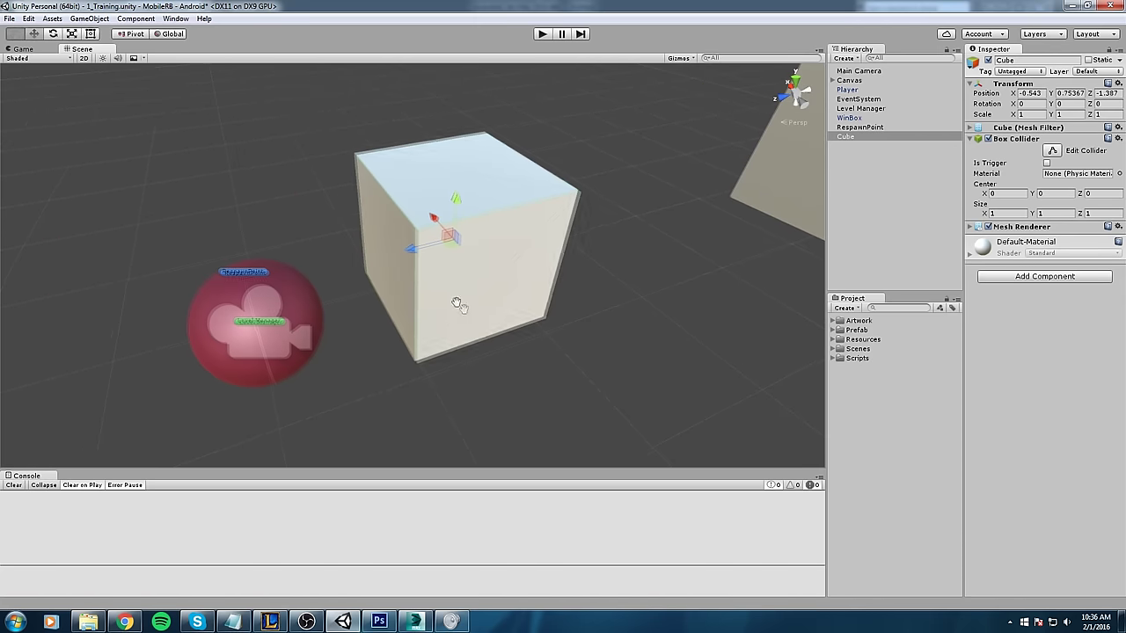
{"action": "key", "text": "Delete"}
{"action": "left_click_drag", "start_coordinate": [414, 367], "coordinate": [446, 405]}
{"action": "left_click_drag", "start_coordinate": [580, 316], "coordinate": [546, 343]}
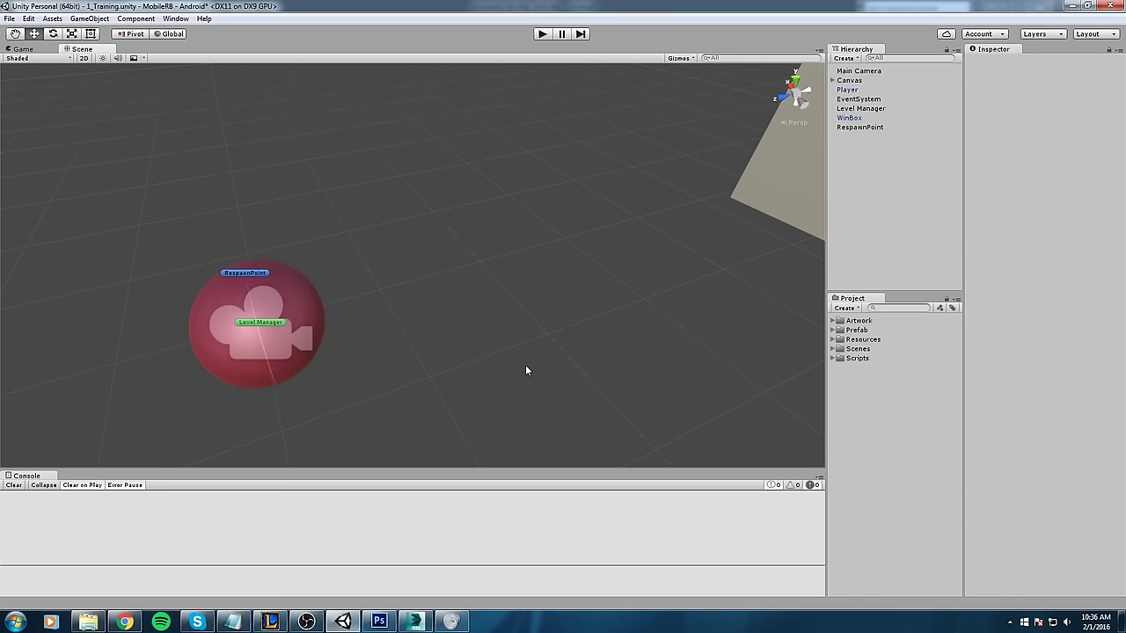
- Switch to 3ds Max and set the system unit scale to 1 unit = 1 meter
{"action": "left_click", "coordinate": [414, 622]}
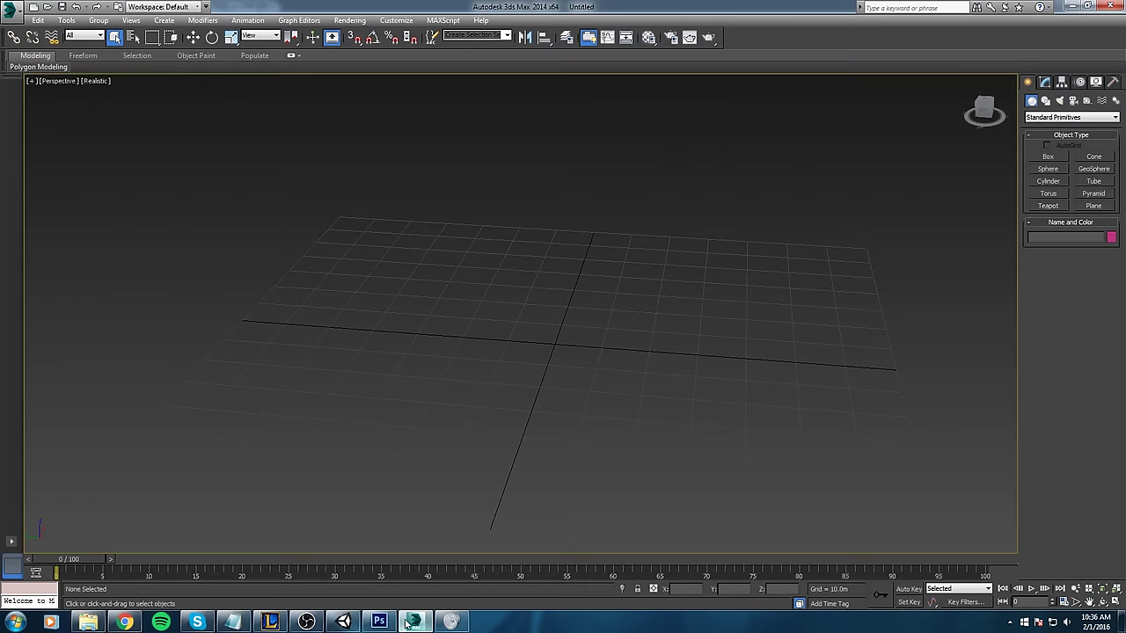
{"action": "middle_click_drag", "start_coordinate": [466, 264], "coordinate": [458, 178]}
{"action": "scroll", "coordinate": [457, 179], "scroll_direction": "down", "scroll_amount": 5}
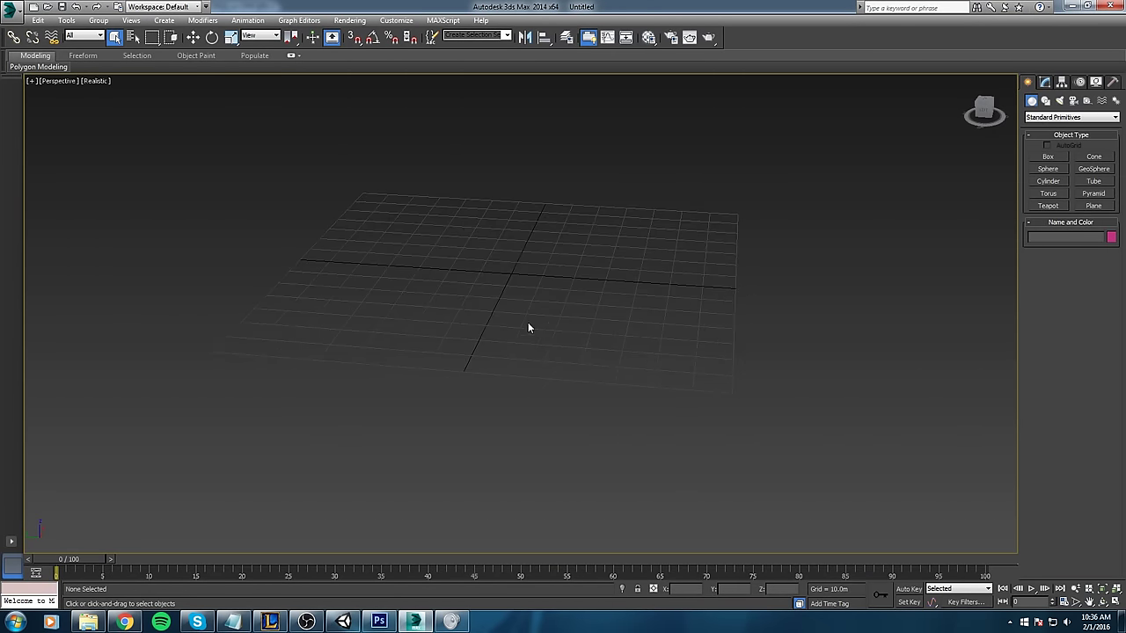
{"action": "scroll", "coordinate": [472, 280], "scroll_direction": "up", "scroll_amount": 3}
{"action": "left_click", "coordinate": [396, 20]}
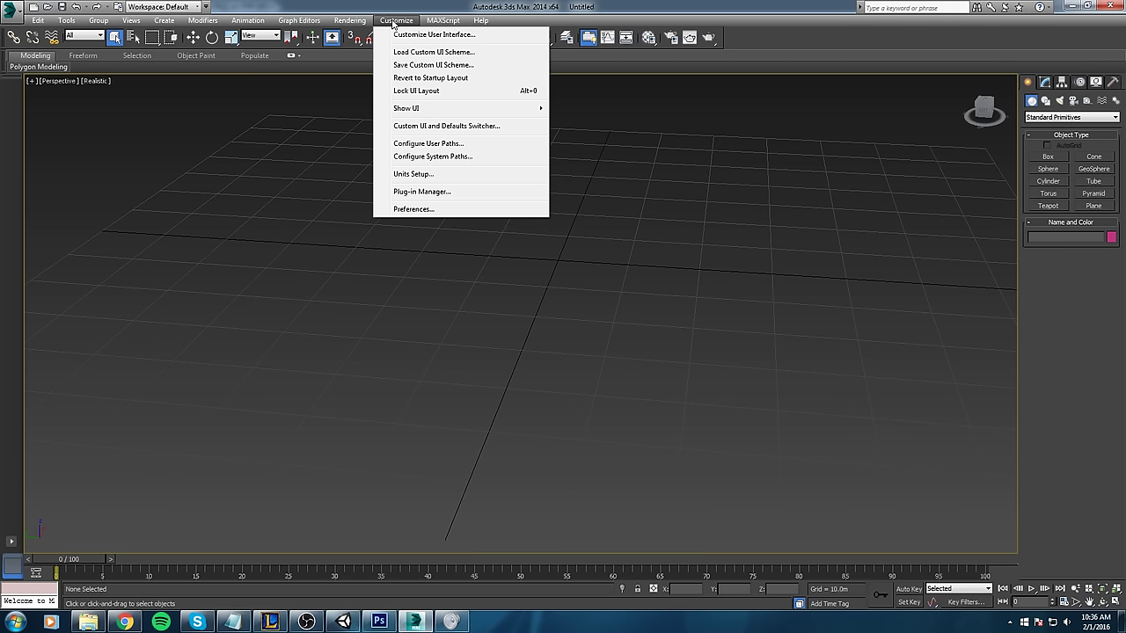
{"action": "left_click", "coordinate": [419, 174]}
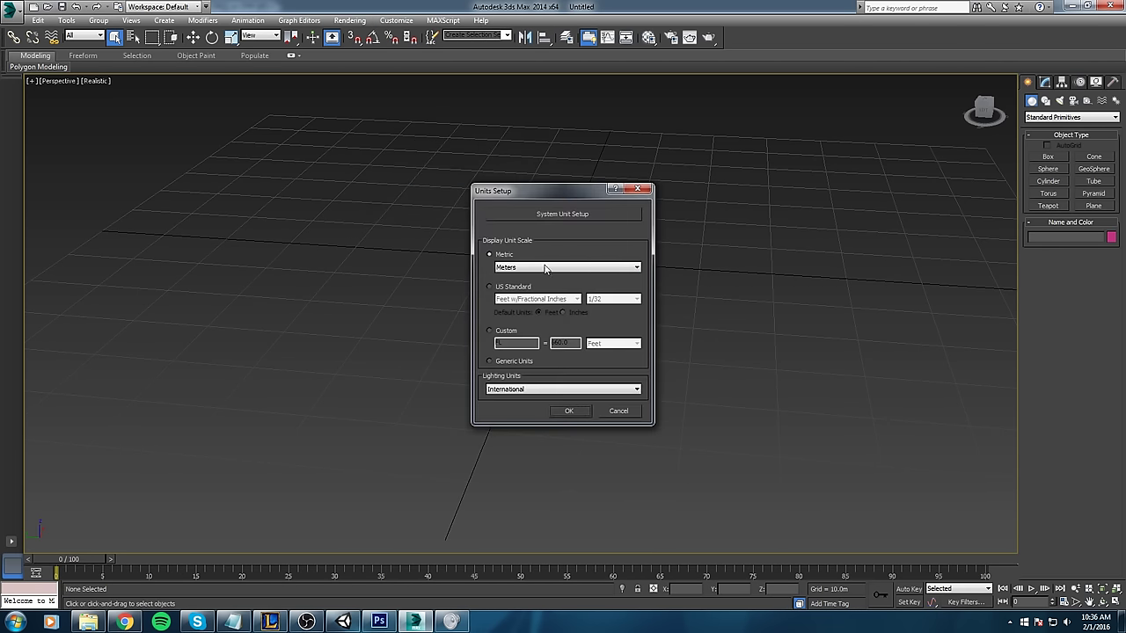
{"action": "left_click", "coordinate": [545, 213]}
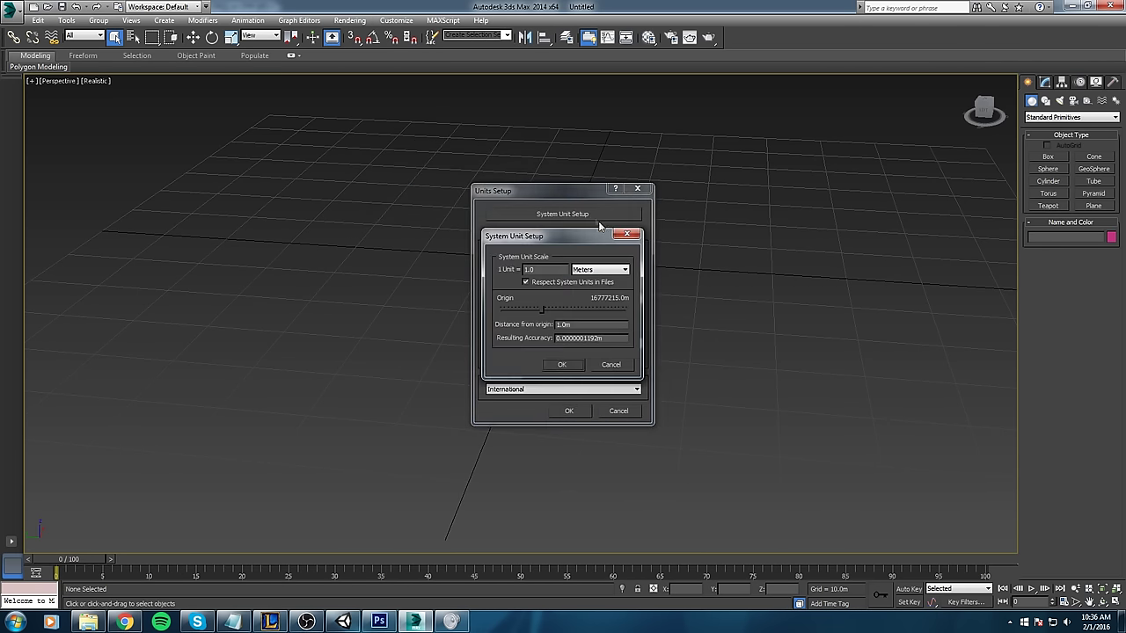
{"action": "left_click", "coordinate": [606, 269]}
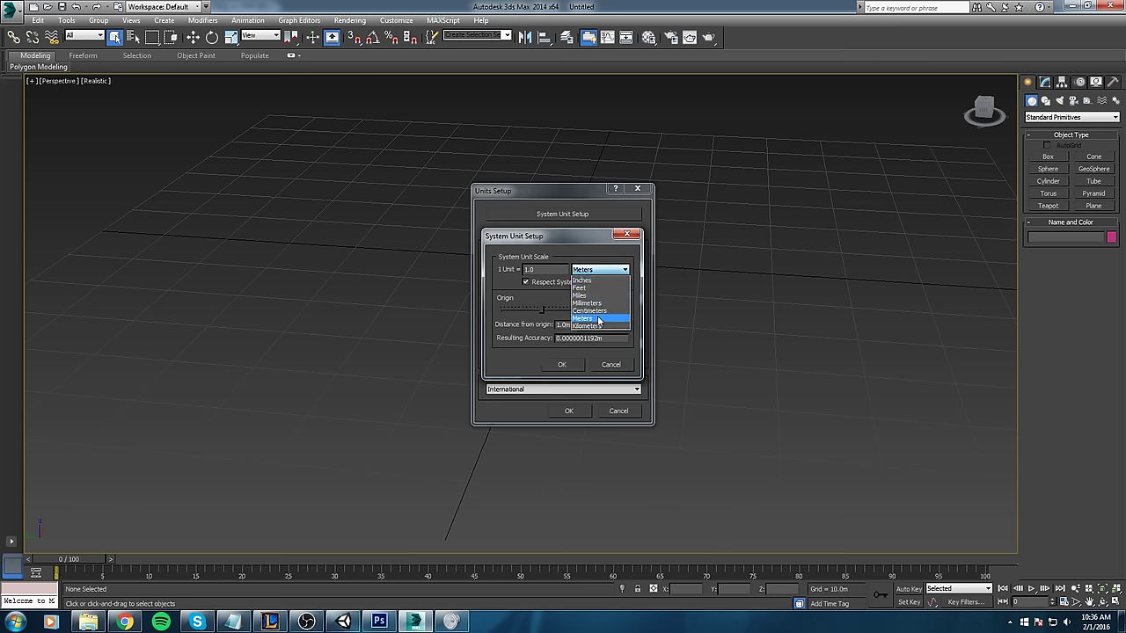
{"action": "left_click", "coordinate": [599, 316]}
{"action": "double_click", "coordinate": [546, 268]}
{"action": "type", "text": "1"}
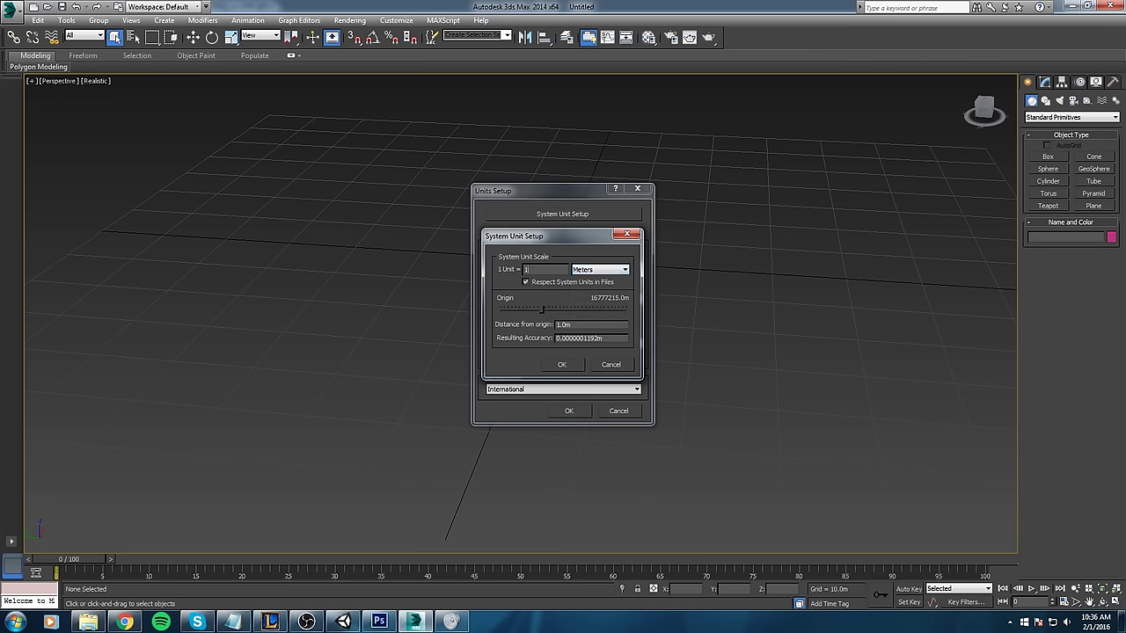
{"action": "key", "text": "Return"}
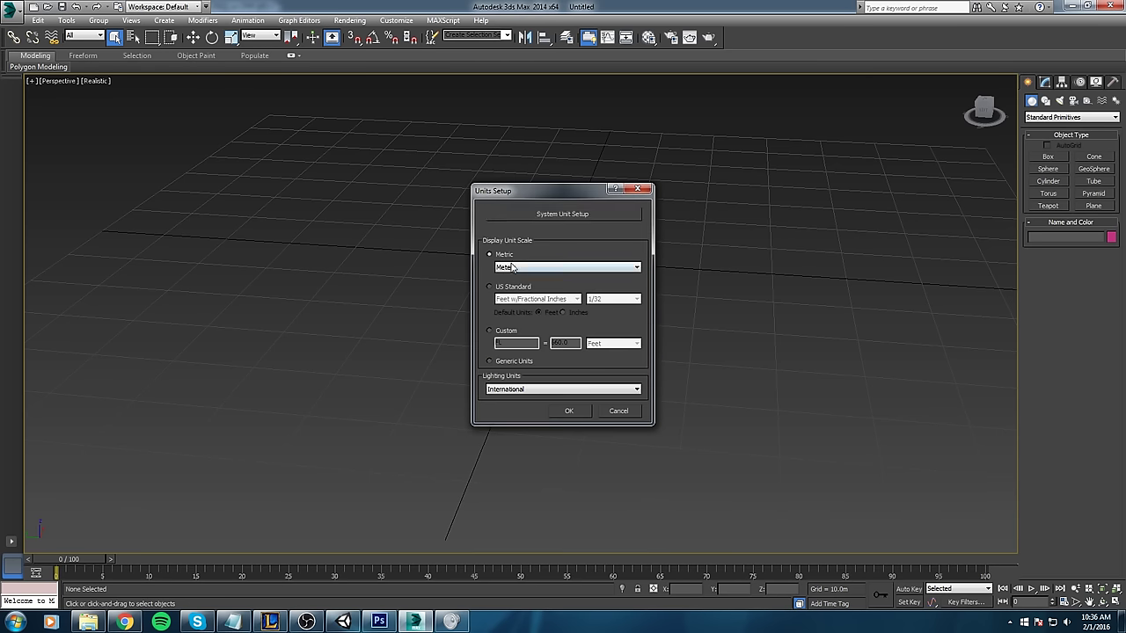
- Set the display unit scale to metric Meters and apply the units setup
{"action": "left_click", "coordinate": [517, 268]}
{"action": "left_click", "coordinate": [517, 293]}
{"action": "left_click", "coordinate": [577, 413]}
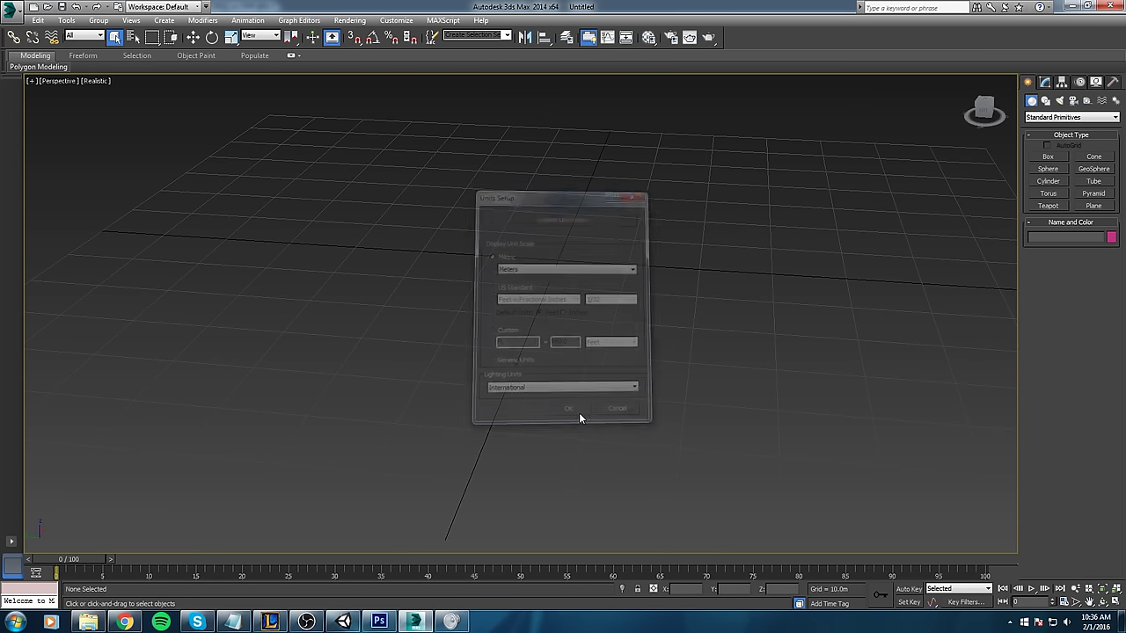
- Set the home grid spacing to 1 m in the grid and snap settings
{"action": "right_click", "coordinate": [410, 37]}
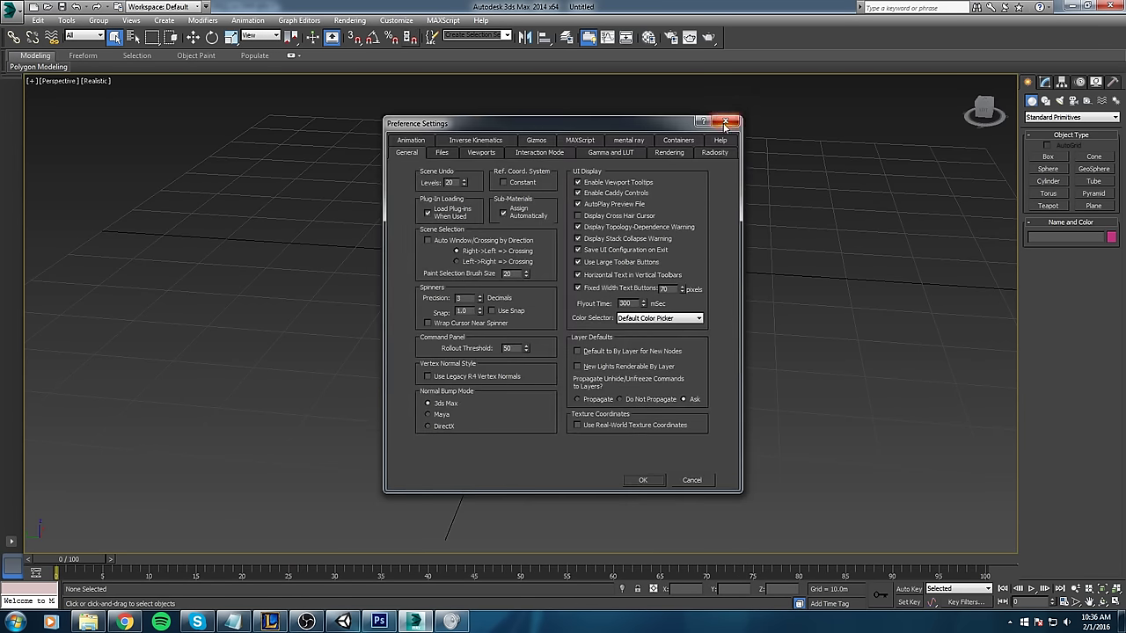
{"action": "left_click", "coordinate": [724, 123]}
{"action": "right_click", "coordinate": [372, 37]}
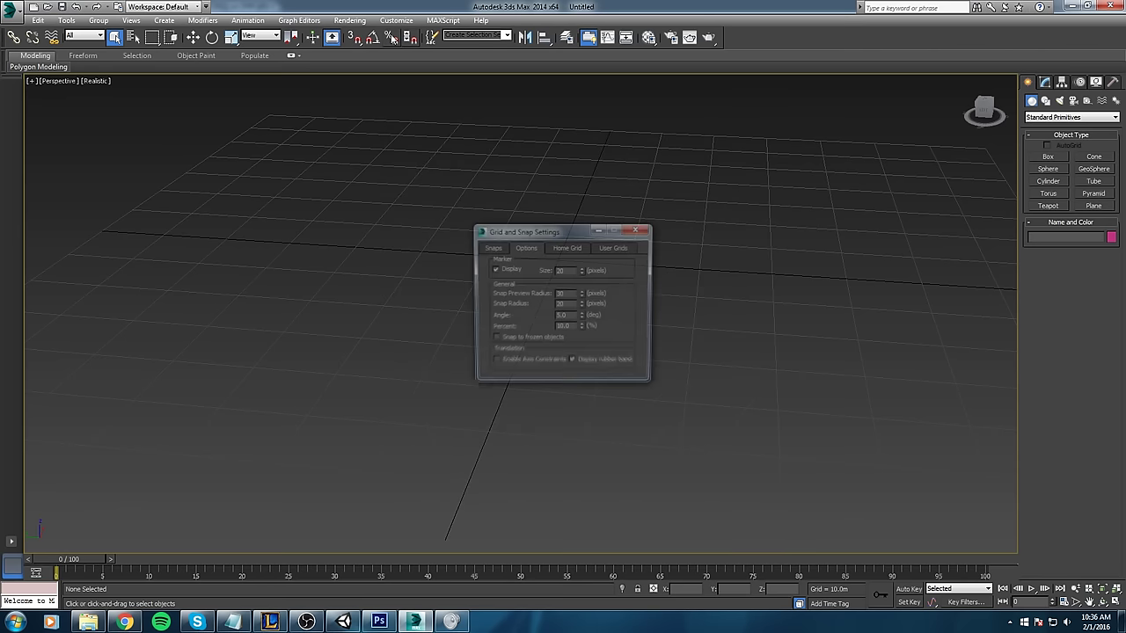
{"action": "left_click", "coordinate": [574, 248]}
{"action": "double_click", "coordinate": [616, 269]}
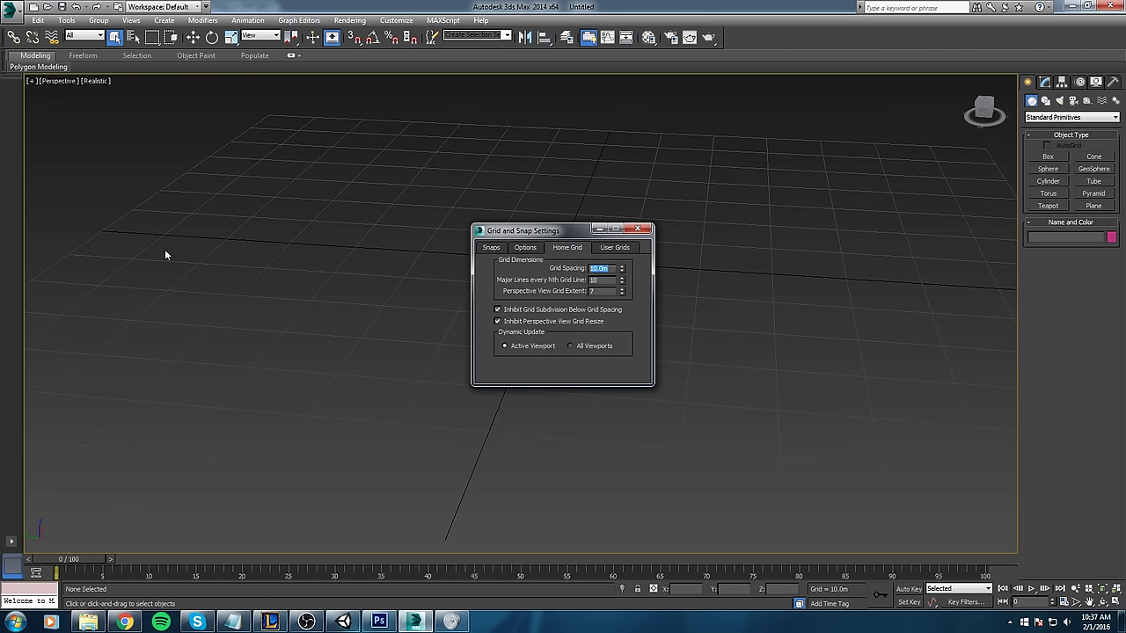
{"action": "type", "text": "1"}
{"action": "key", "text": "Return"}
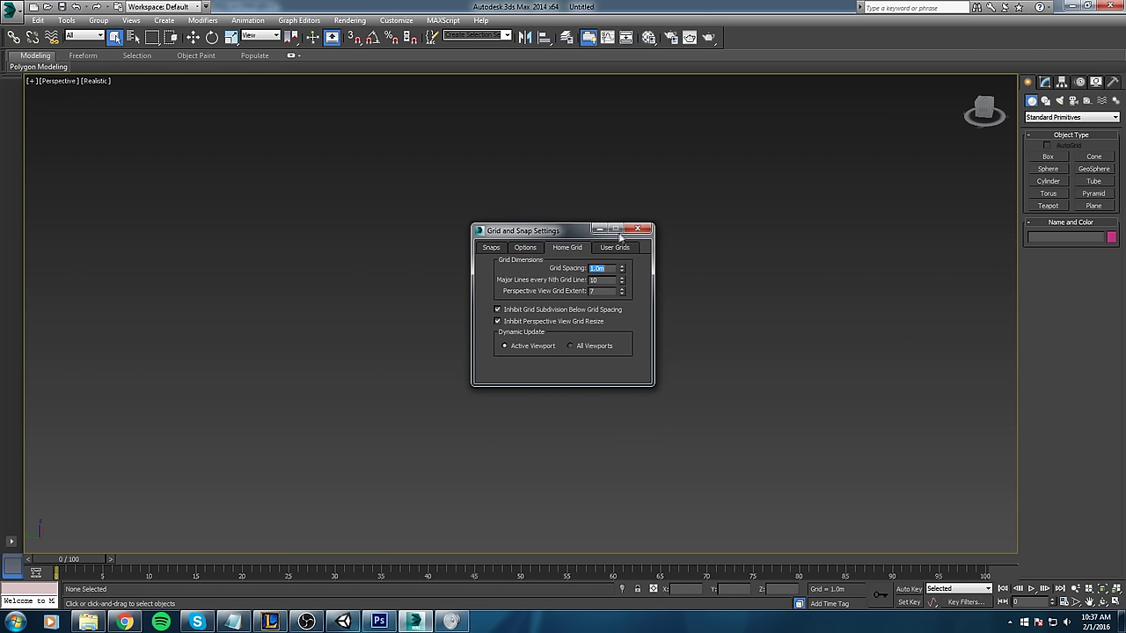
{"action": "left_click", "coordinate": [637, 229]}
{"action": "scroll", "coordinate": [618, 279], "scroll_direction": "up", "scroll_amount": 5}
{"action": "scroll", "coordinate": [598, 308], "scroll_direction": "up", "scroll_amount": 6}
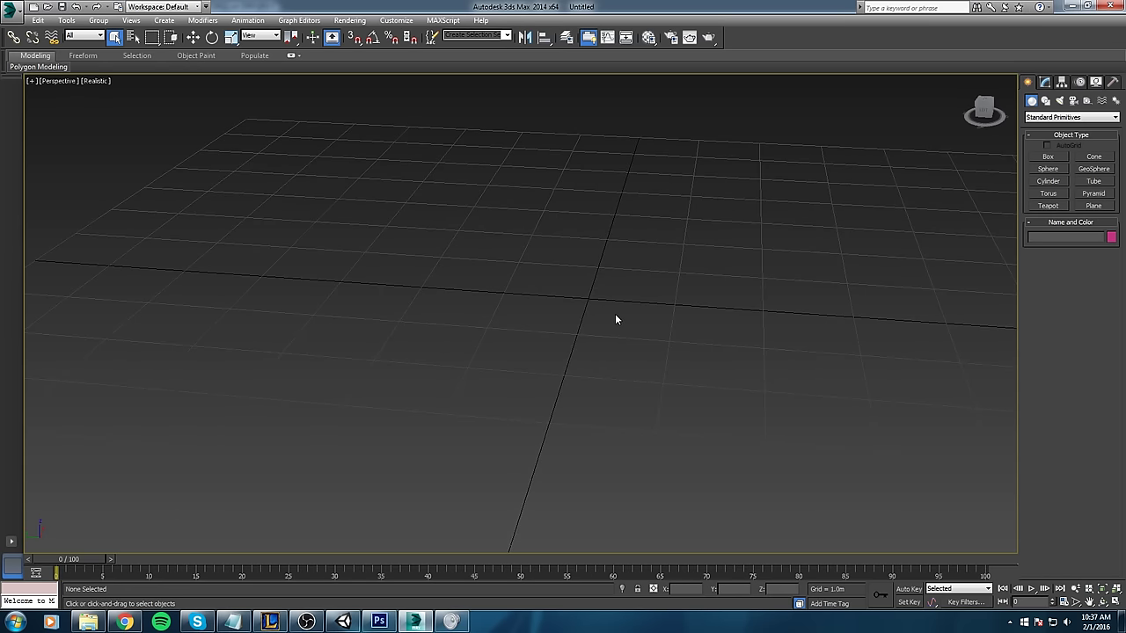
- Create a 1 × 1 × 1 m box snapped to the grid points at the origin and view it against the grid
{"action": "key", "text": "ctrl+o"}
{"action": "left_click", "coordinate": [382, 357]}
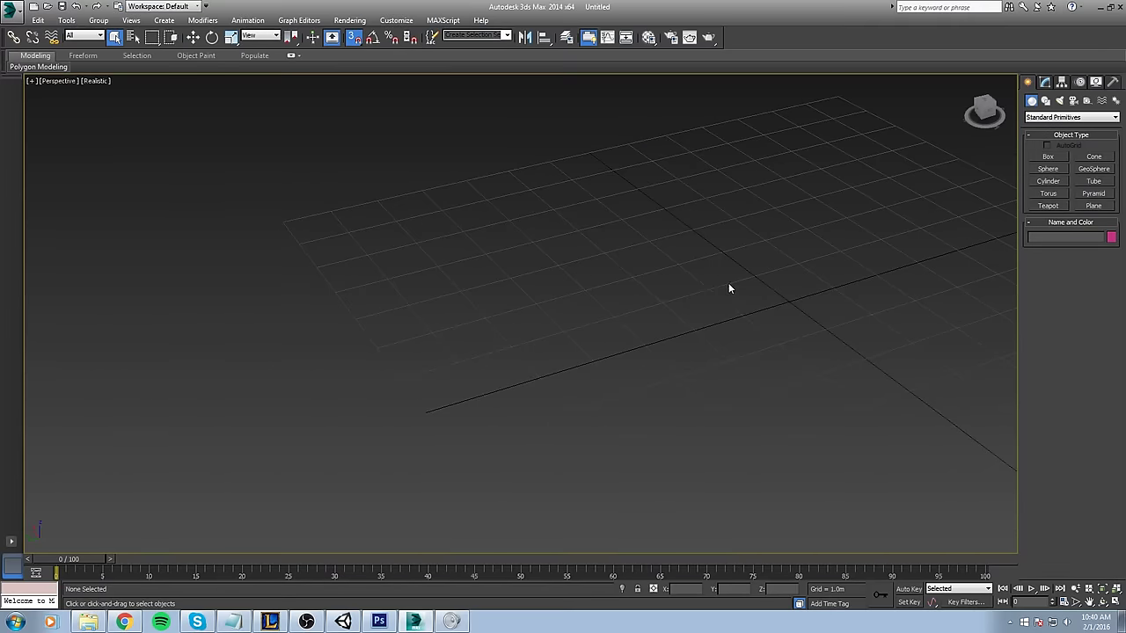
{"action": "middle_click_drag", "start_coordinate": [728, 288], "coordinate": [627, 213], "text": "alt"}
{"action": "left_click", "coordinate": [1049, 157]}
{"action": "left_click_drag", "start_coordinate": [640, 304], "coordinate": [613, 329]}
{"action": "left_click", "coordinate": [618, 268]}
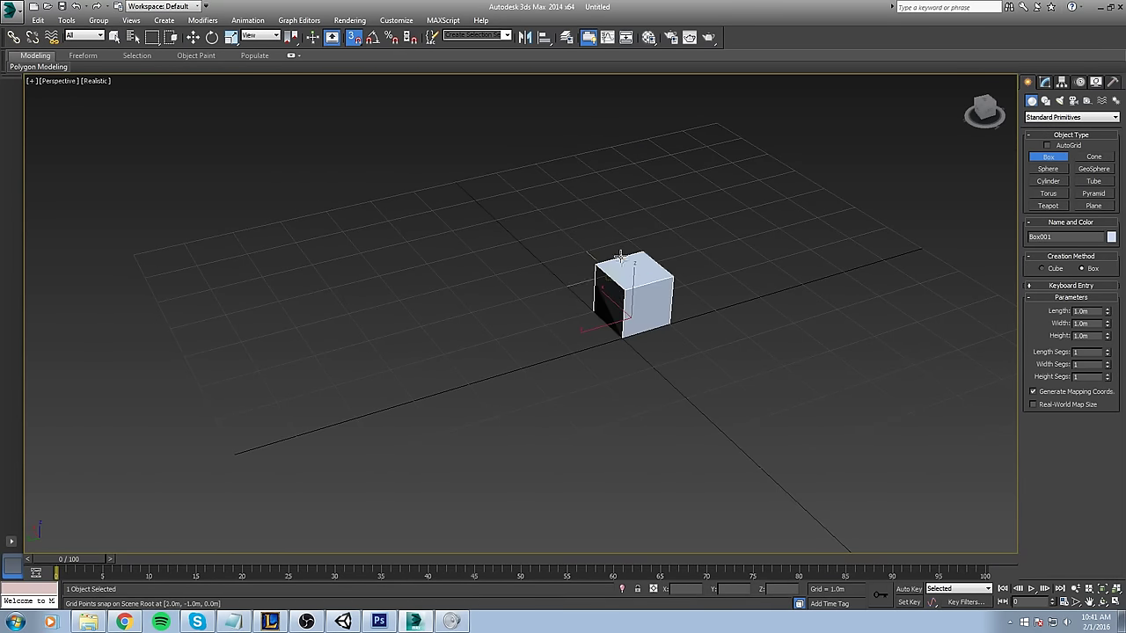
{"action": "scroll", "coordinate": [621, 267], "scroll_direction": "up", "scroll_amount": 3}
{"action": "mouse_move", "coordinate": [668, 327]}
{"action": "middle_mouse_down", "text": "alt"}
{"action": "mouse_move", "coordinate": [683, 332]}
{"action": "mouse_move", "coordinate": [651, 329]}
{"action": "middle_mouse_up", "text": "alt"}
{"action": "scroll", "coordinate": [652, 330], "scroll_direction": "down", "scroll_amount": 3}
{"action": "scroll", "coordinate": [653, 330], "scroll_direction": "up", "scroll_amount": 4}
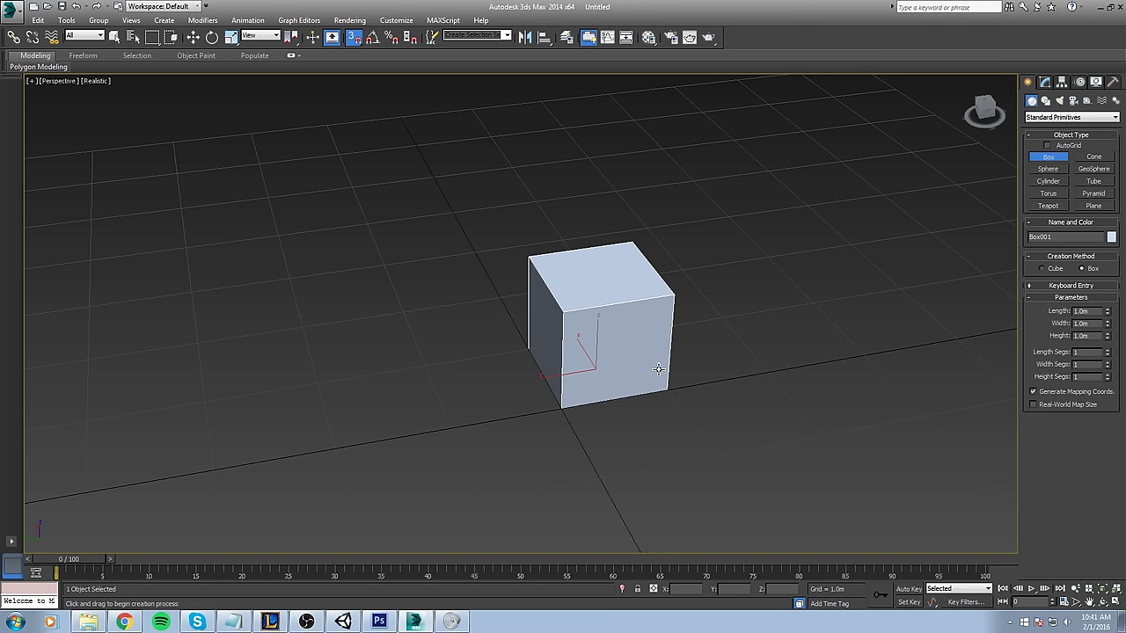
{"action": "middle_click_drag", "start_coordinate": [657, 369], "coordinate": [607, 352]}
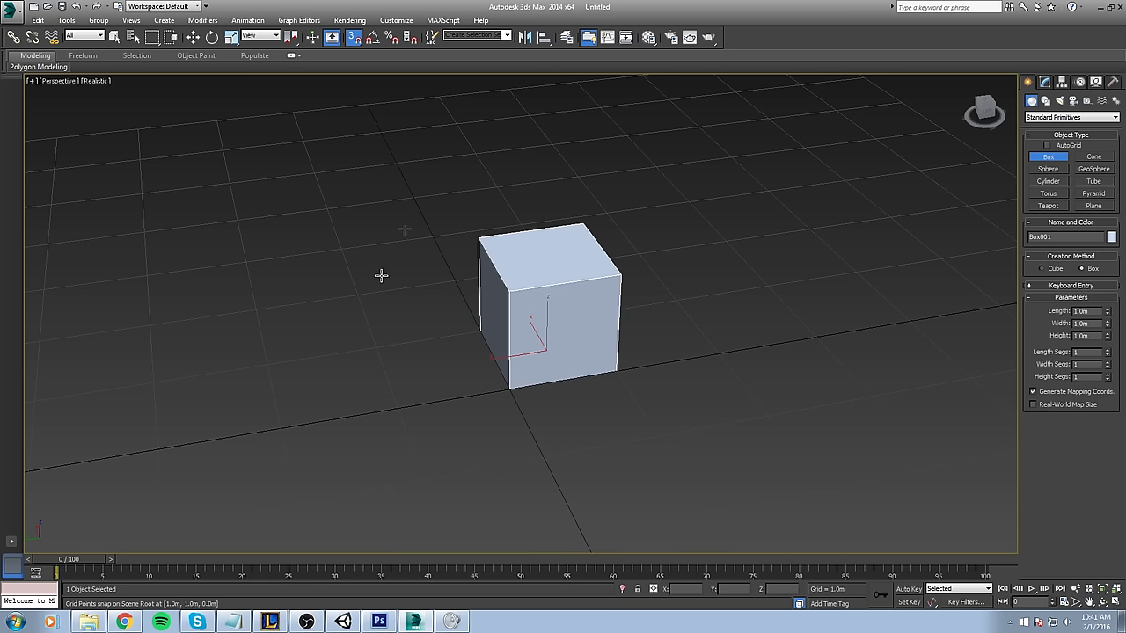
{"action": "middle_click_drag", "start_coordinate": [544, 380], "coordinate": [530, 382]}
- Switch to Photoshop and close the SquareTile.psd and Rails.psd documents
{"action": "left_click", "coordinate": [379, 621]}
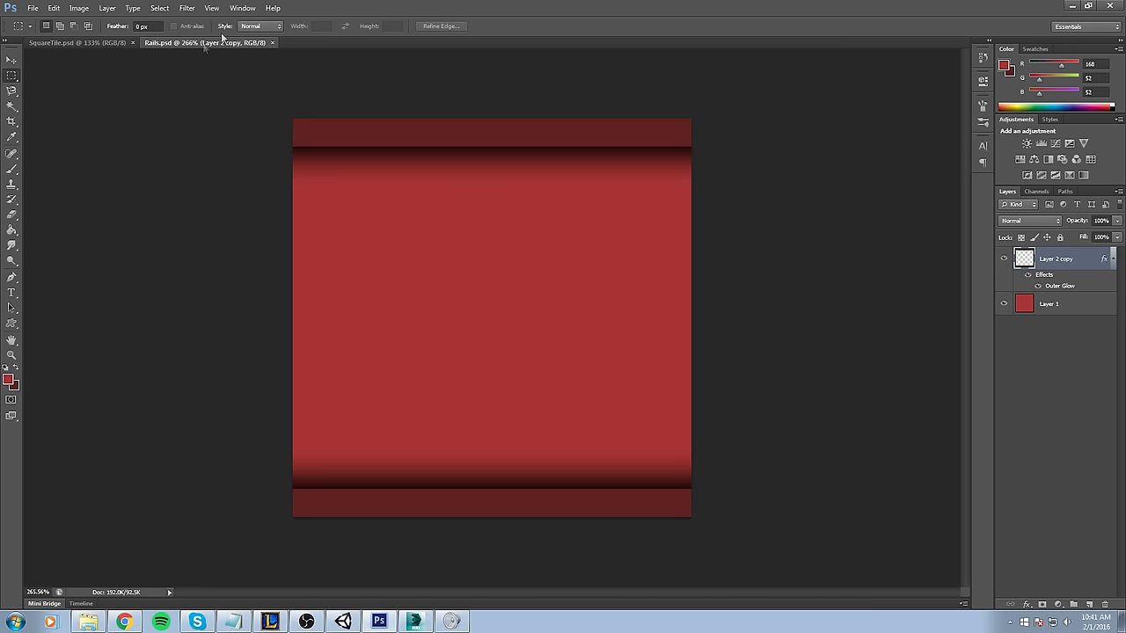
{"action": "left_click", "coordinate": [133, 42]}
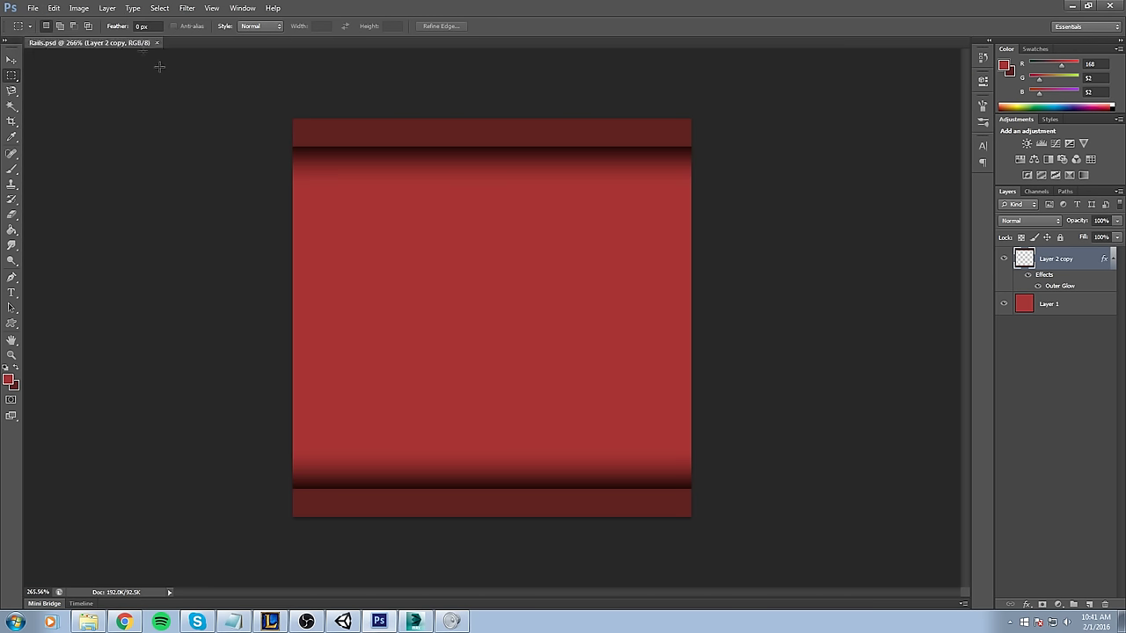
{"action": "left_click", "coordinate": [156, 43]}
- Create a new 256 × 256 pixel document named Tile_Green
{"action": "left_click", "coordinate": [33, 8]}
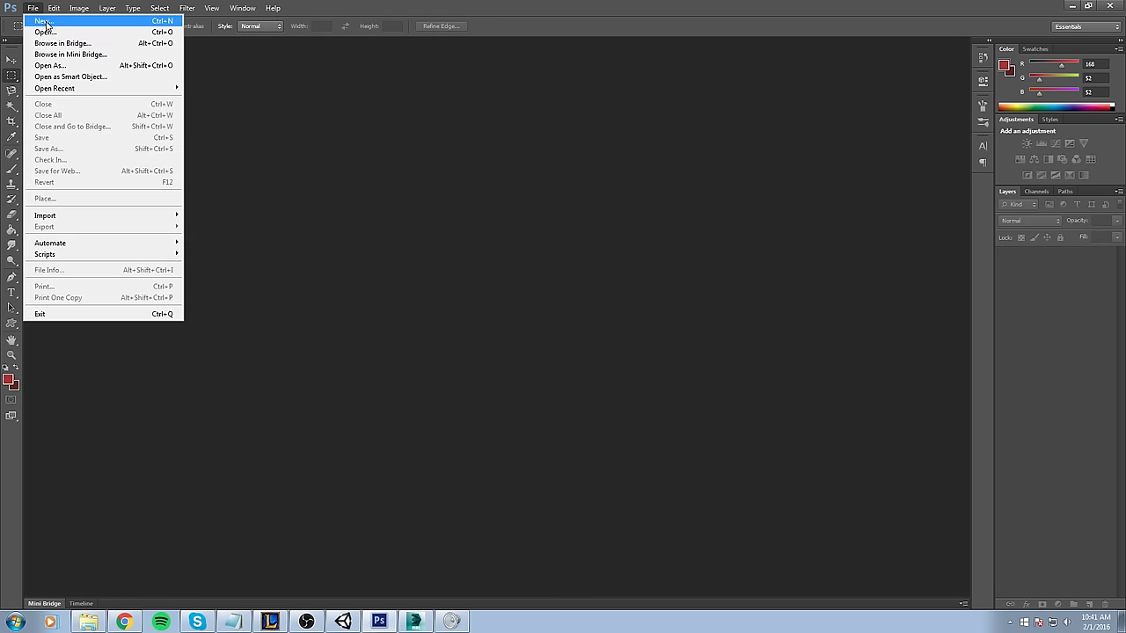
{"action": "left_click", "coordinate": [46, 21]}
{"action": "key", "text": "Tab"}
{"action": "key", "text": "Tab"}
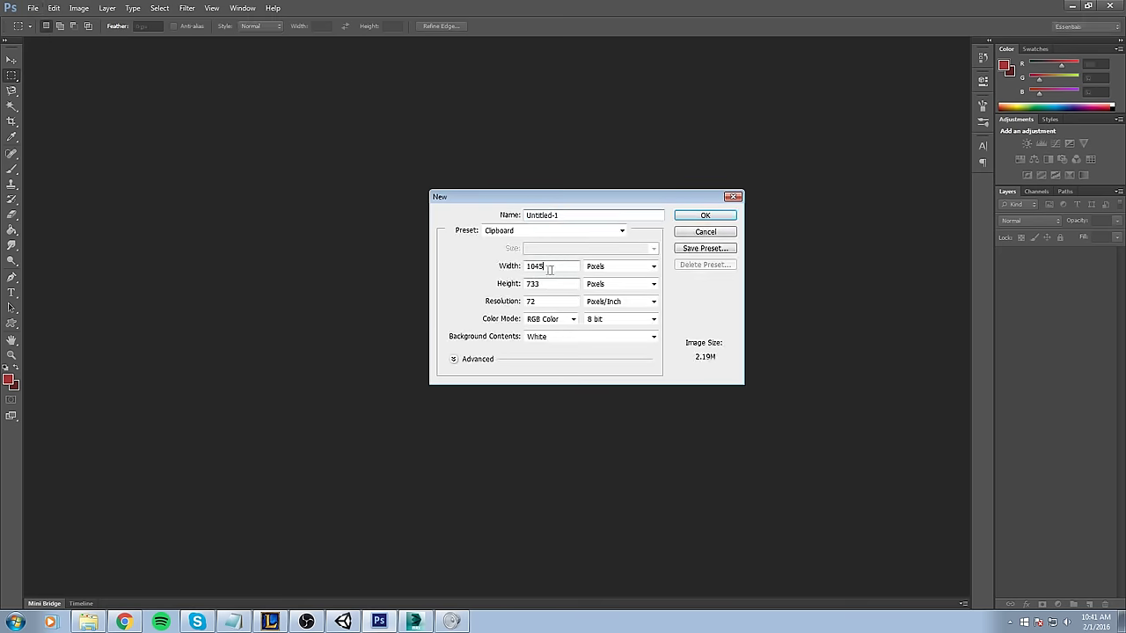
{"action": "type", "text": "256"}
{"action": "key", "text": "Tab"}
{"action": "key", "text": "Tab"}
{"action": "type", "text": "256"}
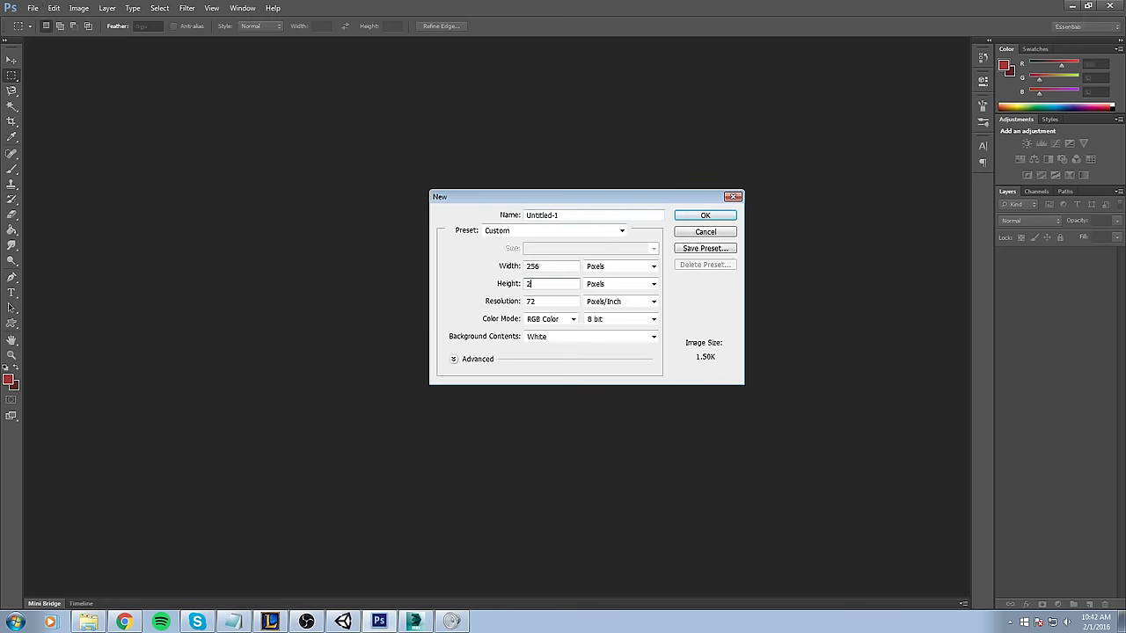
{"action": "left_click_drag", "start_coordinate": [633, 216], "coordinate": [14, 214]}
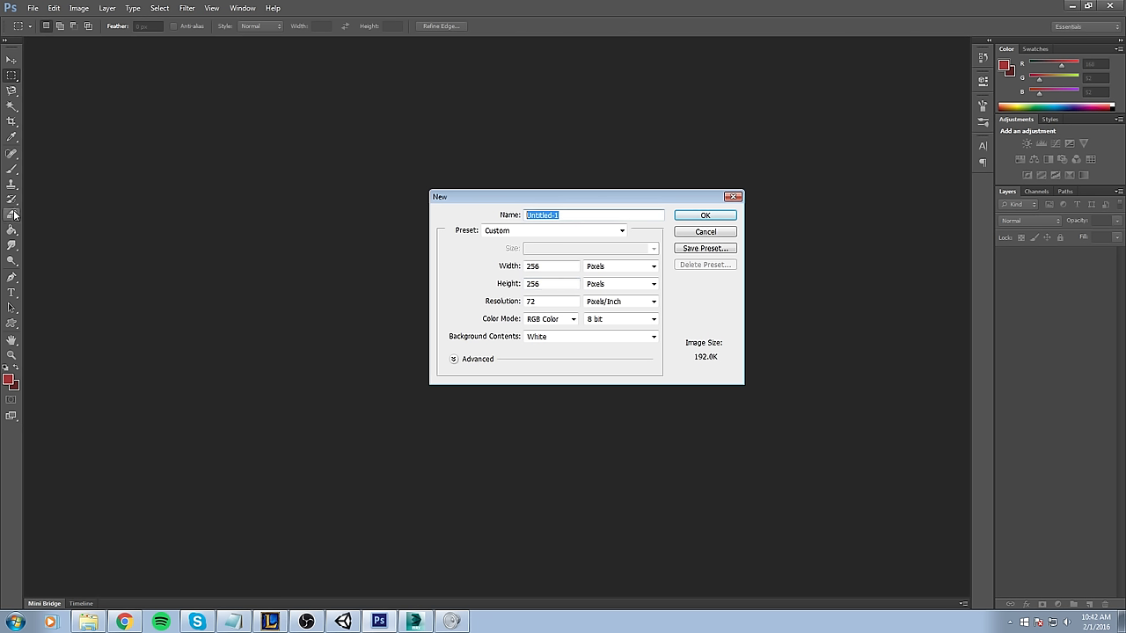
{"action": "type", "text": "Tile_Green"}
{"action": "key", "text": "Return"}
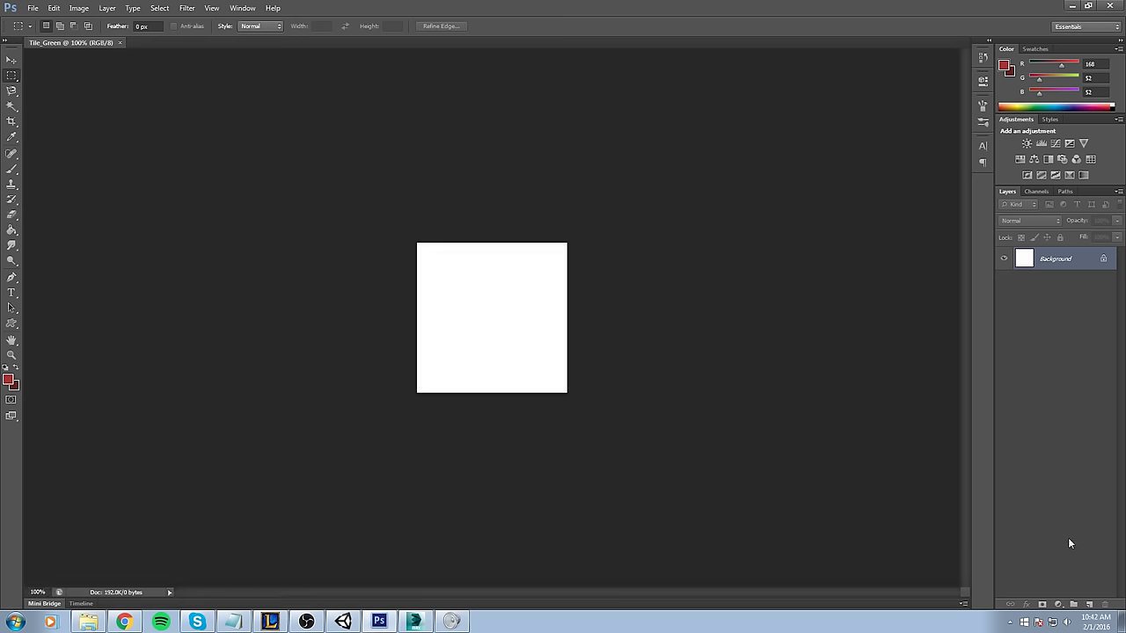
- Replace the Background layer with a new empty layer and activate the Paint Bucket tool
{"action": "left_click", "coordinate": [1089, 604]}
{"action": "left_click", "coordinate": [1071, 285]}
{"action": "key", "text": "Delete"}
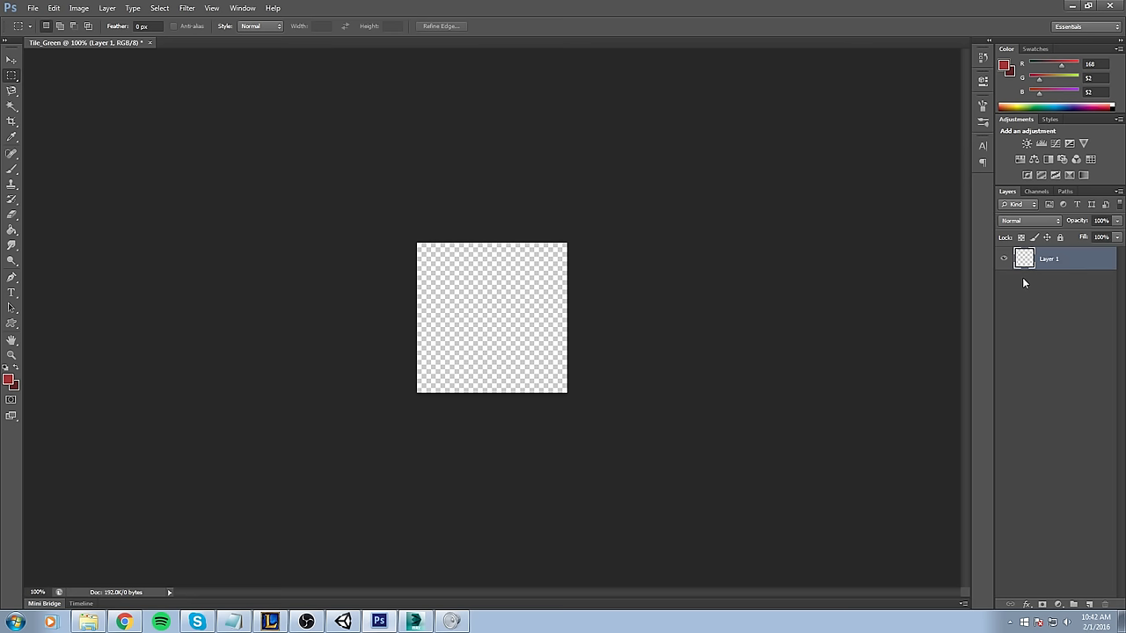
{"action": "scroll", "coordinate": [601, 251], "scroll_direction": "up", "scroll_amount": 5, "text": "alt"}
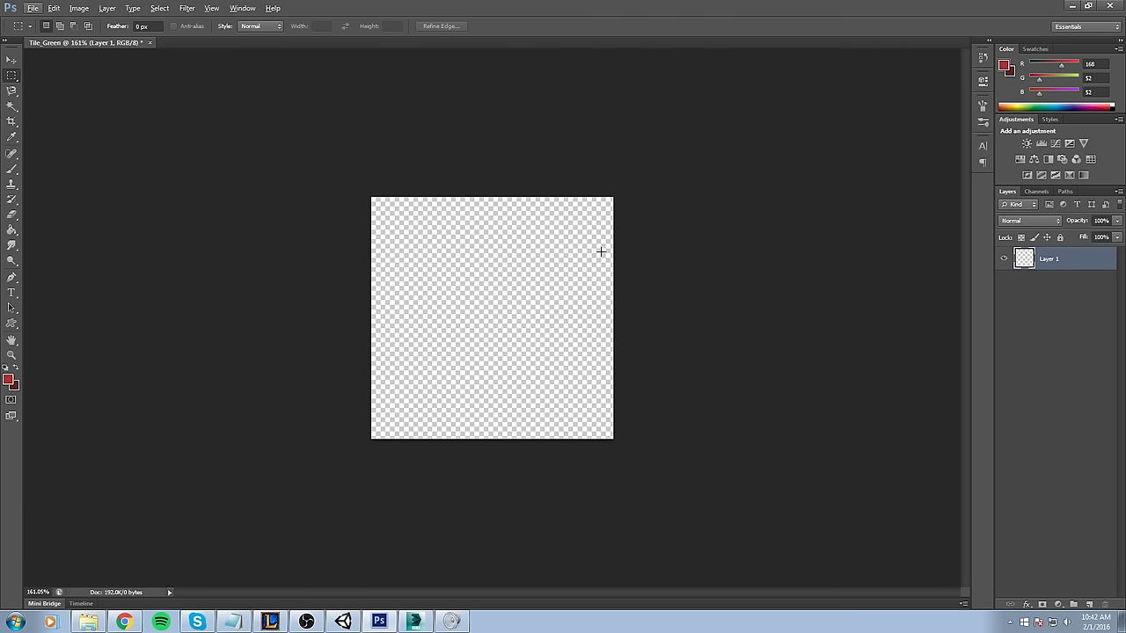
{"action": "key", "text": "g"}
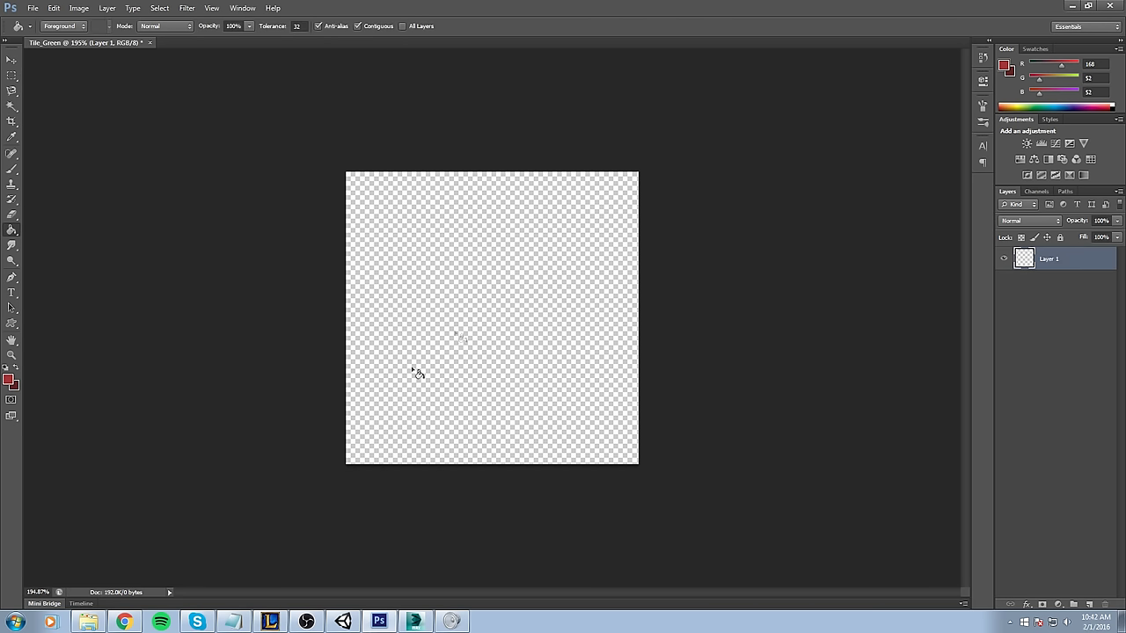
{"action": "left_click", "coordinate": [417, 373]}
{"action": "key", "text": "ctrl+z"}
{"action": "key", "text": "ctrl+z"}
{"action": "key", "text": "ctrl+z"}
{"action": "key", "text": "ctrl+shift+s"}
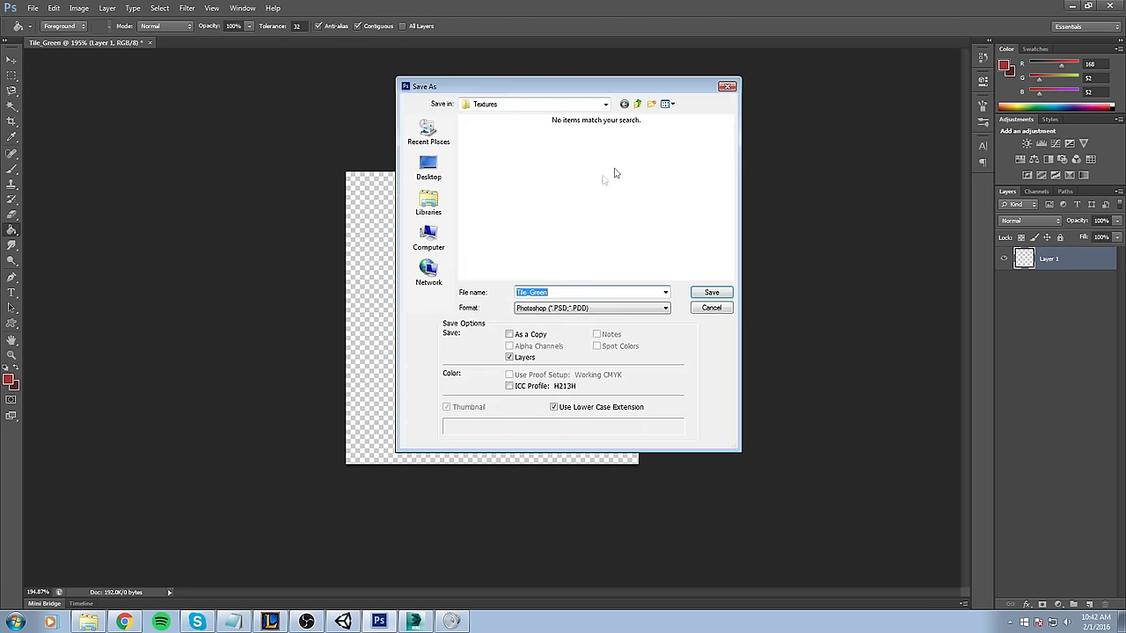
{"action": "left_click", "coordinate": [727, 86]}
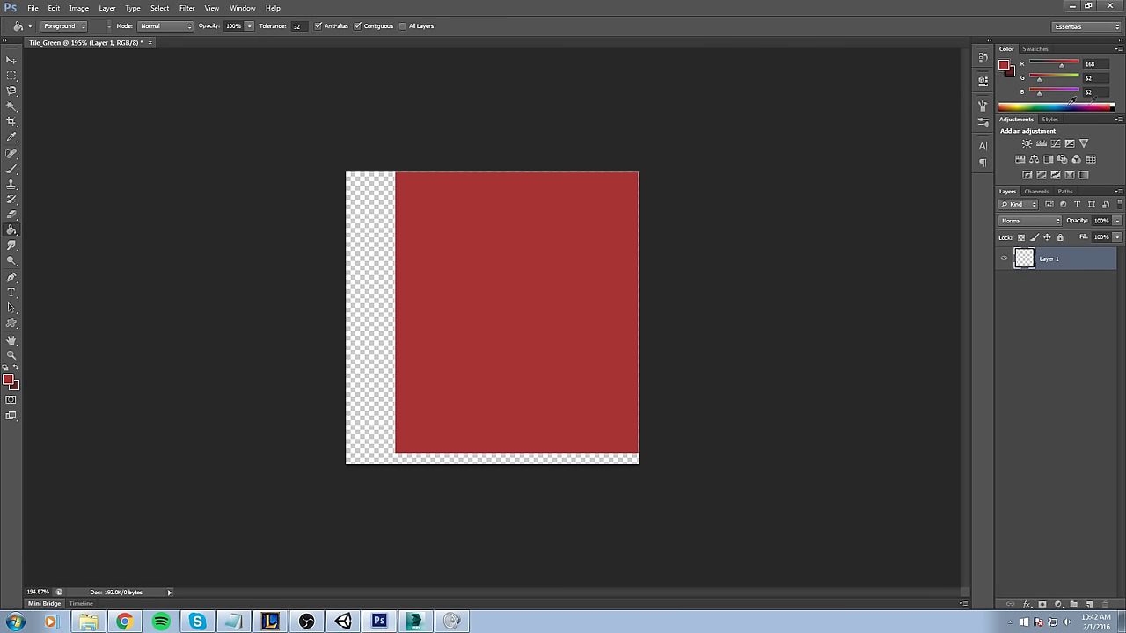
- Set the foreground colour to light green (RGB 129, 173, 84) and fill Layer 1 with it
{"action": "key", "text": "x"}
{"action": "left_click_drag", "start_coordinate": [652, 269], "coordinate": [1125, 352], "text": "alt"}
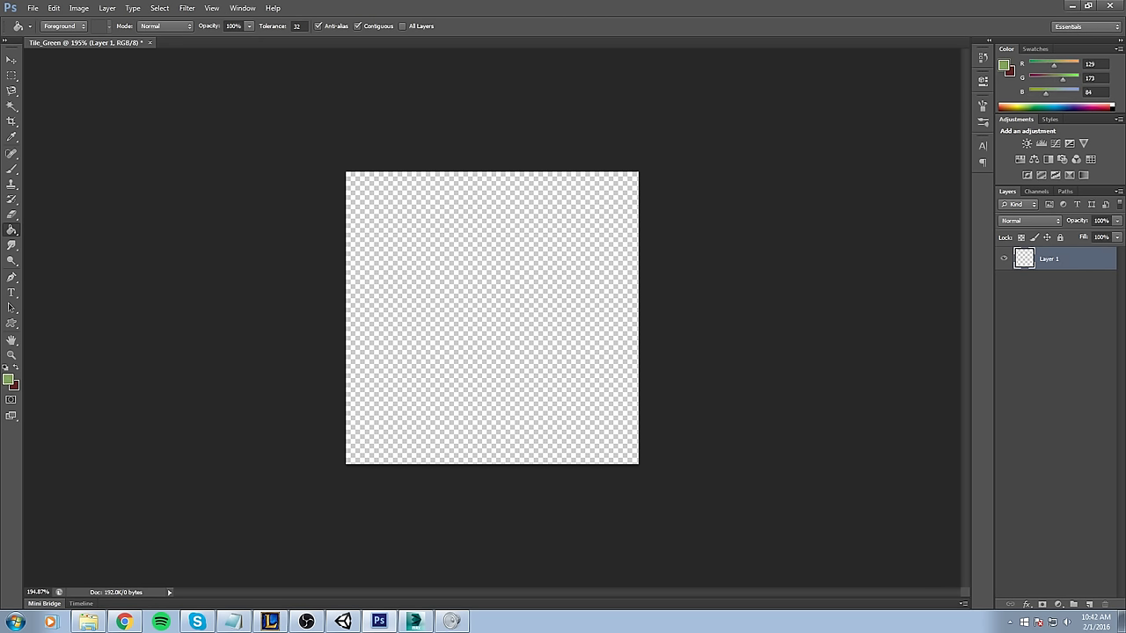
{"action": "left_click", "coordinate": [404, 406]}
- Add a new layer above the green one and set the foreground colour to a slightly darker green (RGB 117, 156, 77)
{"action": "key", "text": "x"}
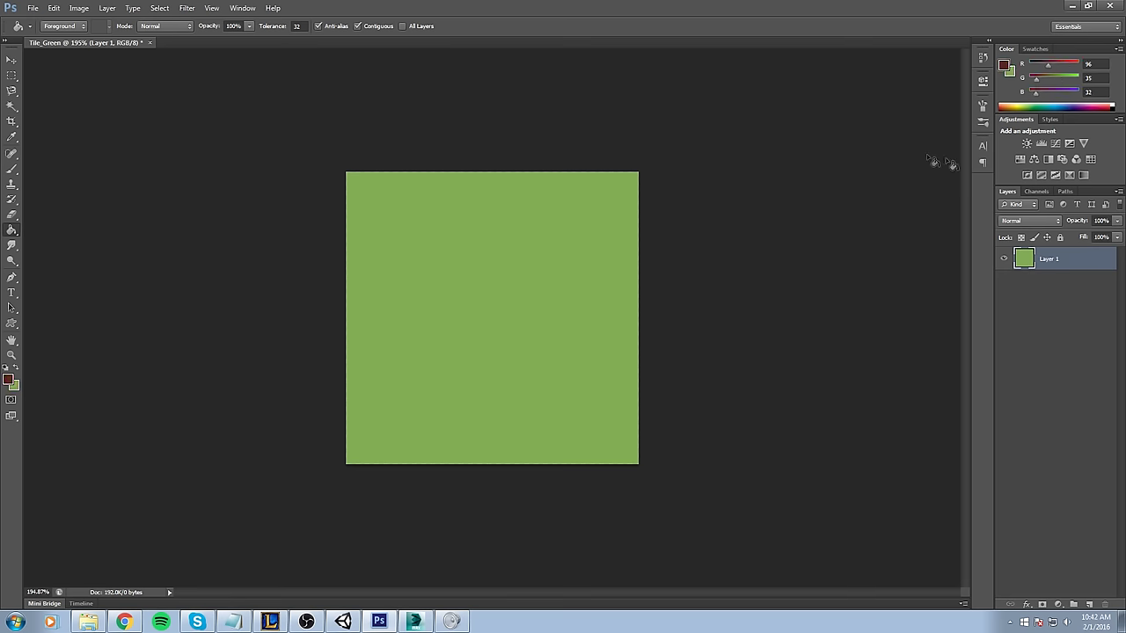
{"action": "left_click", "coordinate": [1089, 604]}
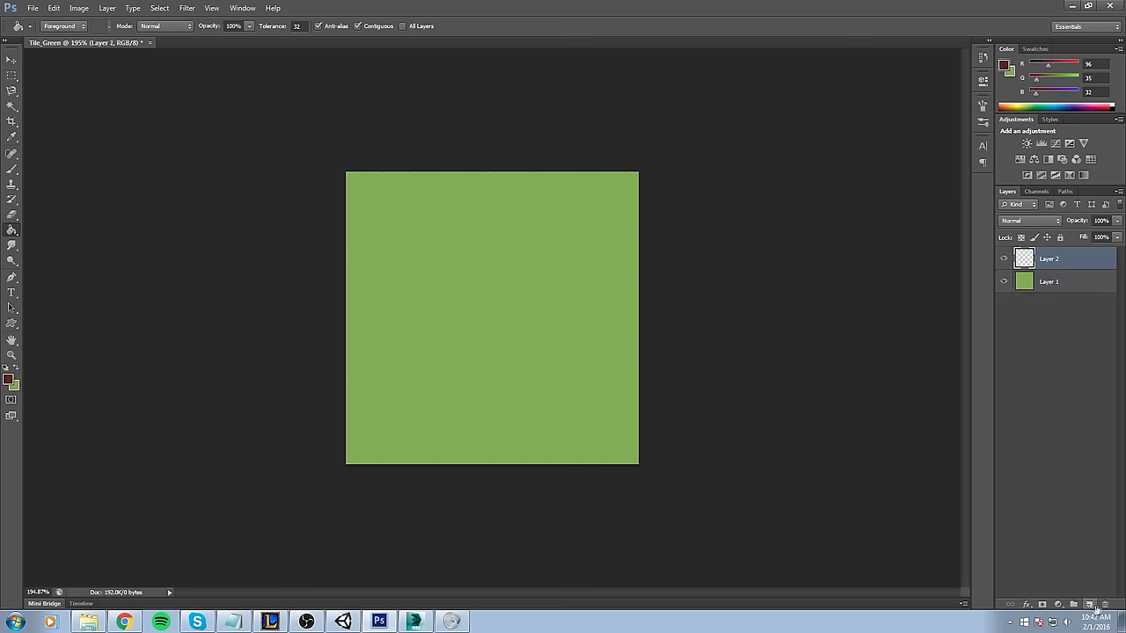
{"action": "left_click", "coordinate": [771, 374], "text": "alt"}
{"action": "key", "text": "Return"}
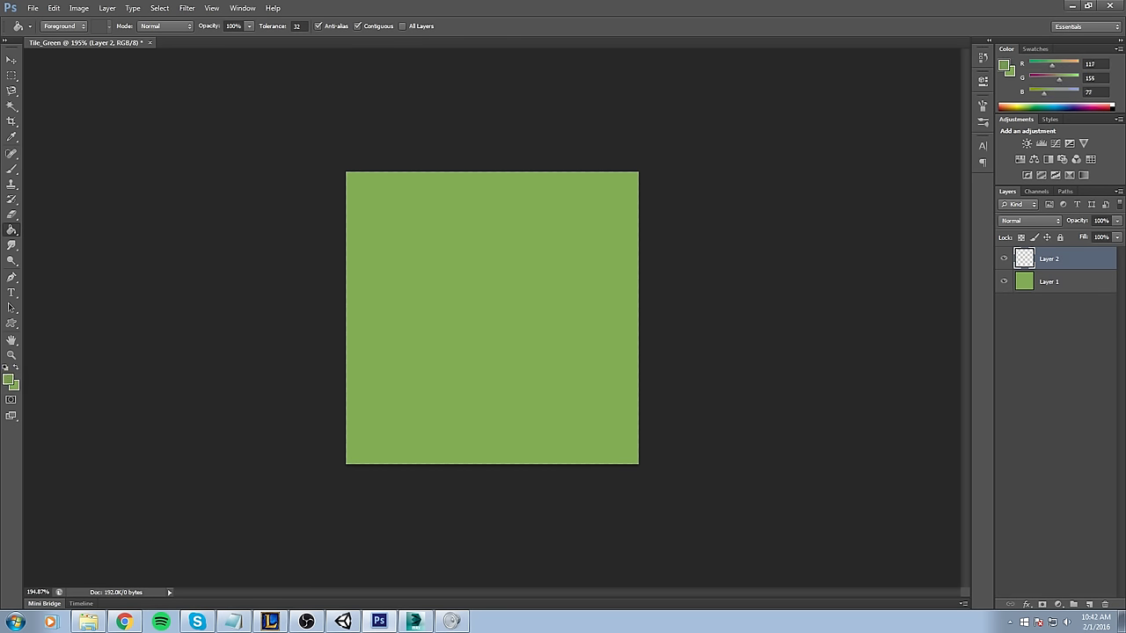
- Try progressively darker greens as the fill of Layer 2, ending with RGB 110, 145, 73
{"action": "left_click", "coordinate": [518, 317]}
{"action": "key", "text": "ctrl+z"}
{"action": "left_click_drag", "start_coordinate": [527, 322], "coordinate": [1124, 295], "text": "alt"}
{"action": "left_click", "coordinate": [443, 362]}
{"action": "key", "text": "ctrl+z"}
{"action": "left_click_drag", "start_coordinate": [662, 308], "coordinate": [1125, 301], "text": "alt"}
{"action": "left_click", "coordinate": [576, 291]}
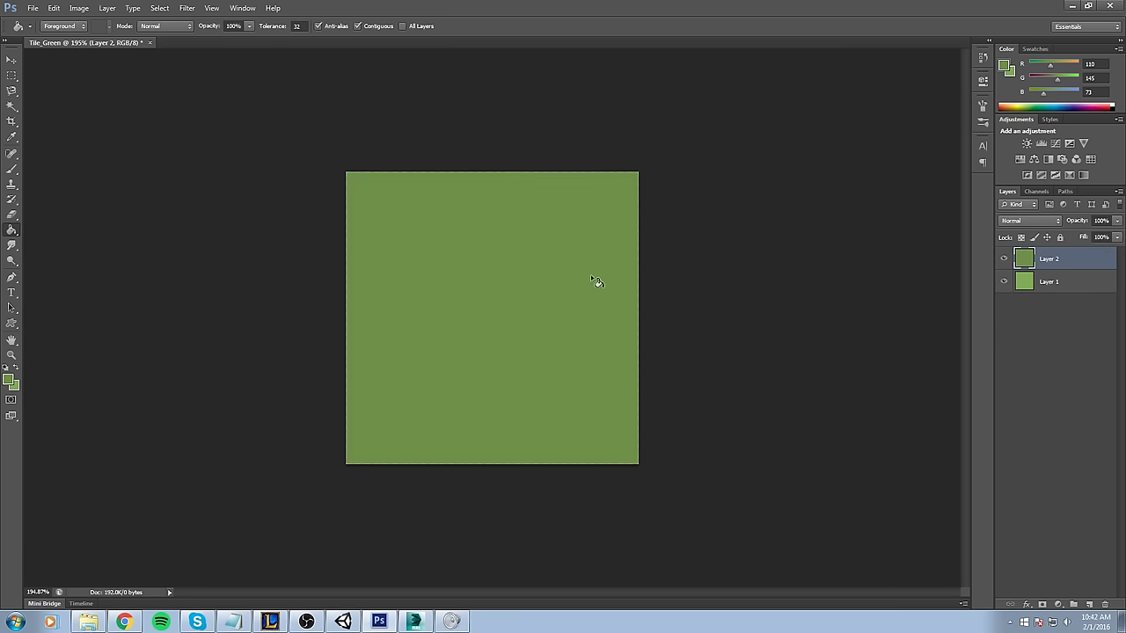
- Set the foreground colour to a deeper green (RGB 94, 136, 50) and refill Layer 2 with it
{"action": "left_click", "coordinate": [1004, 65]}
{"action": "left_click", "coordinate": [603, 377]}
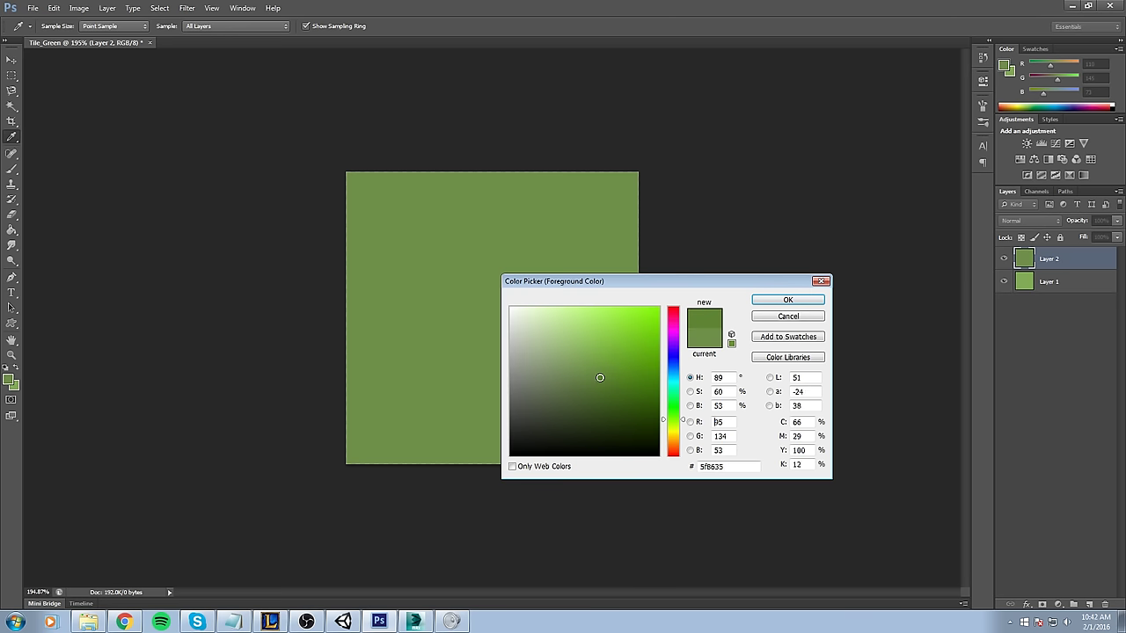
{"action": "left_click", "coordinate": [788, 300]}
{"action": "left_click", "coordinate": [452, 266]}
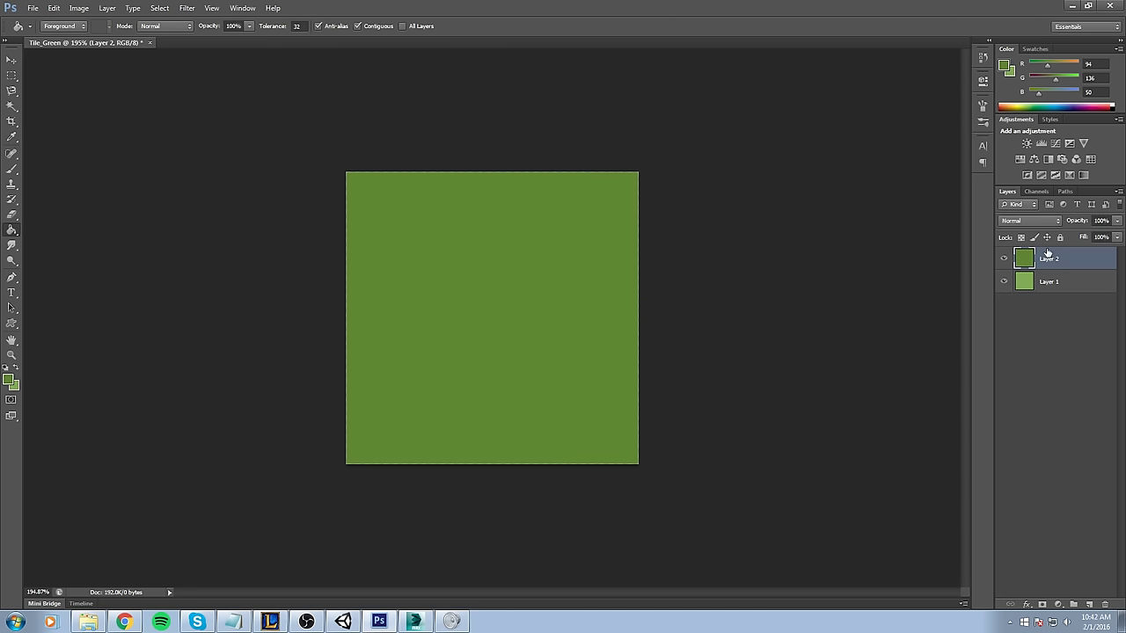
- Compare the two greens by hiding and showing Layer 2 several times
{"action": "left_click", "coordinate": [1007, 260]}
{"action": "left_click", "coordinate": [1007, 261]}
{"action": "left_click", "coordinate": [1007, 260]}
{"action": "left_click", "coordinate": [1007, 260]}
{"action": "left_click", "coordinate": [1007, 260]}
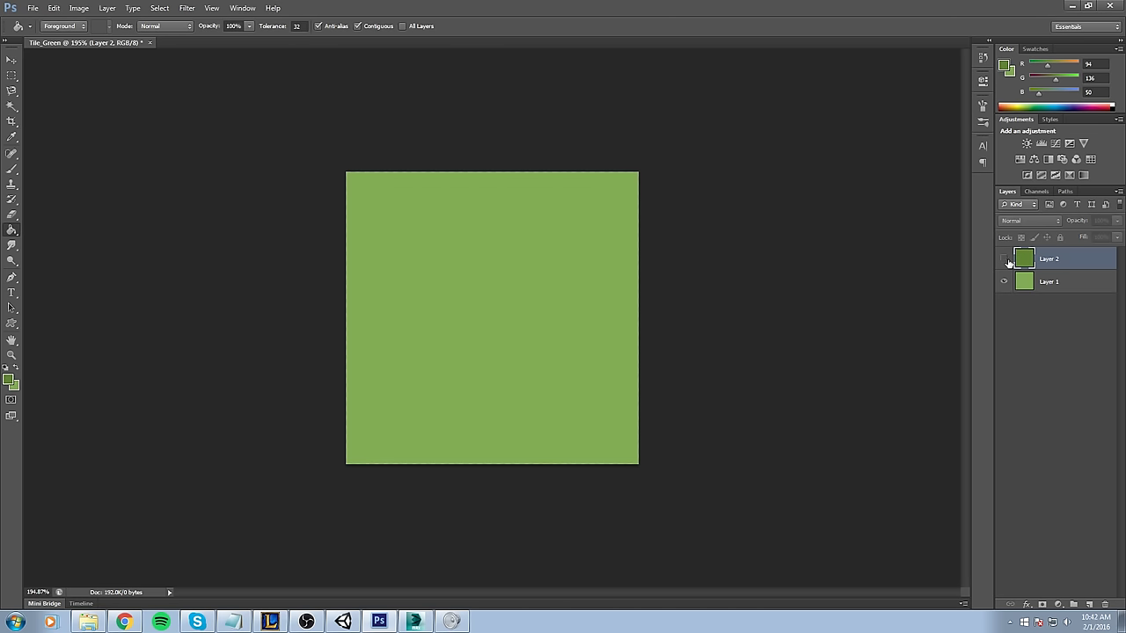
{"action": "left_click", "coordinate": [1003, 261]}
{"action": "left_click", "coordinate": [1004, 261]}
{"action": "left_click", "coordinate": [1003, 261]}
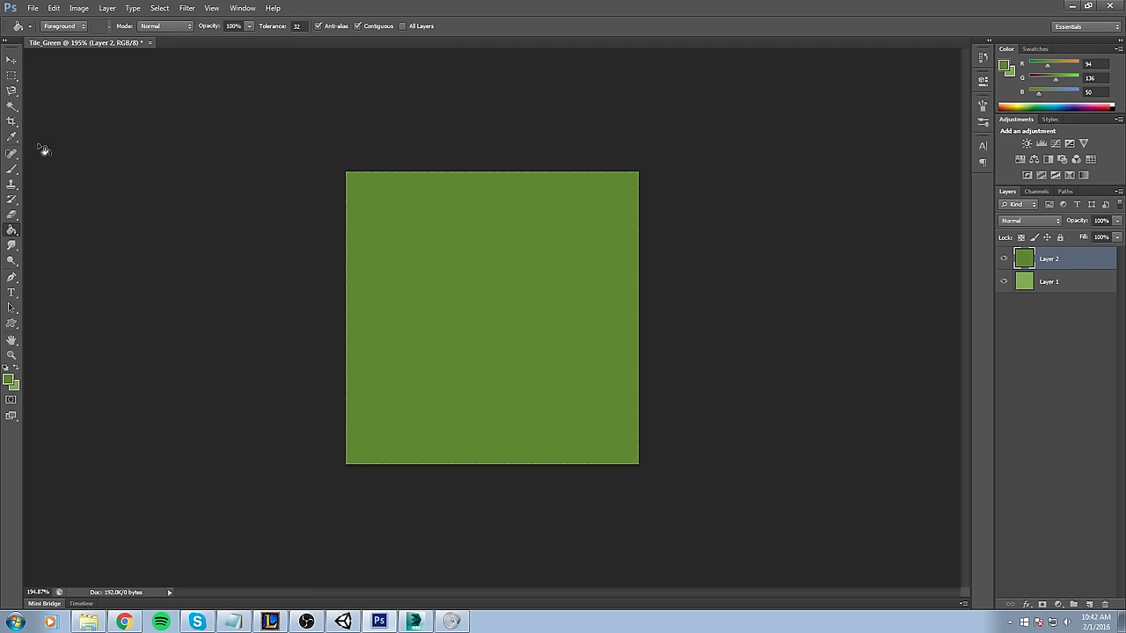
- Activate the Elliptical Marquee tool, try a large ellipse over the canvas, and check the layer beneath Layer 2
{"action": "left_click", "coordinate": [12, 76]}
{"action": "left_click", "coordinate": [60, 89]}
{"action": "left_click_drag", "start_coordinate": [222, 113], "coordinate": [916, 619]}
{"action": "left_click", "coordinate": [872, 153]}
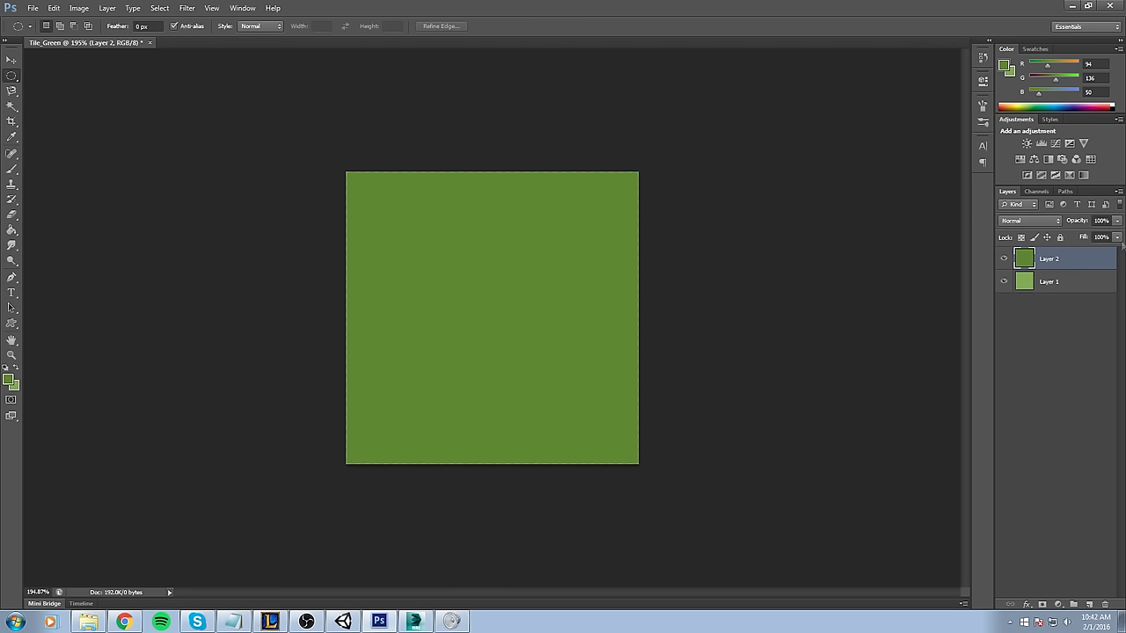
{"action": "left_click", "coordinate": [1004, 259]}
{"action": "left_click", "coordinate": [1003, 258]}
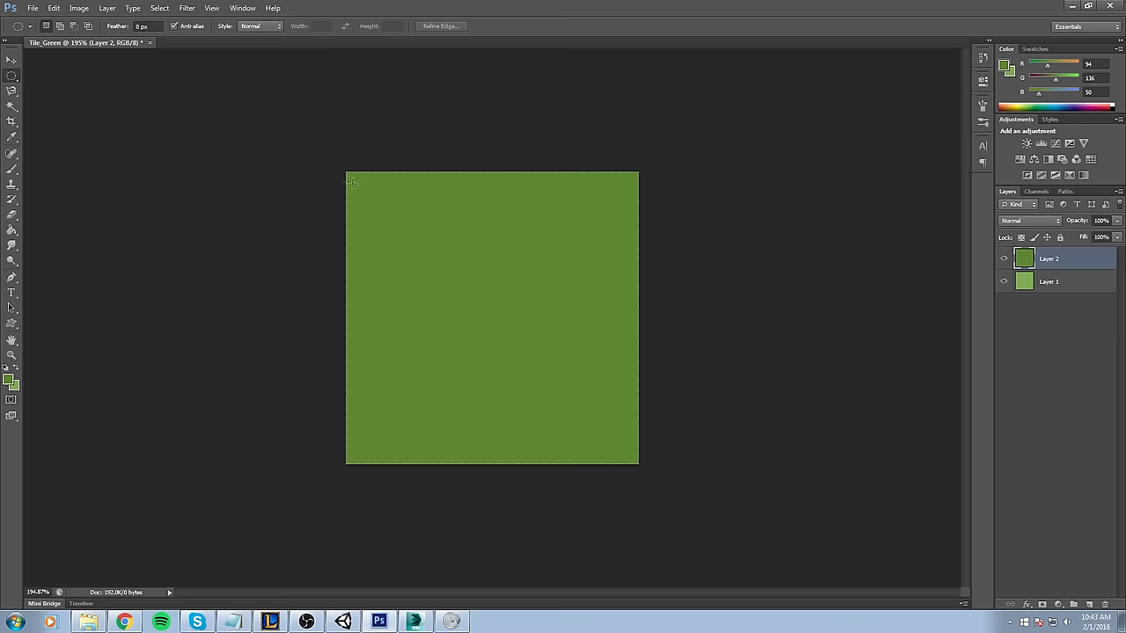
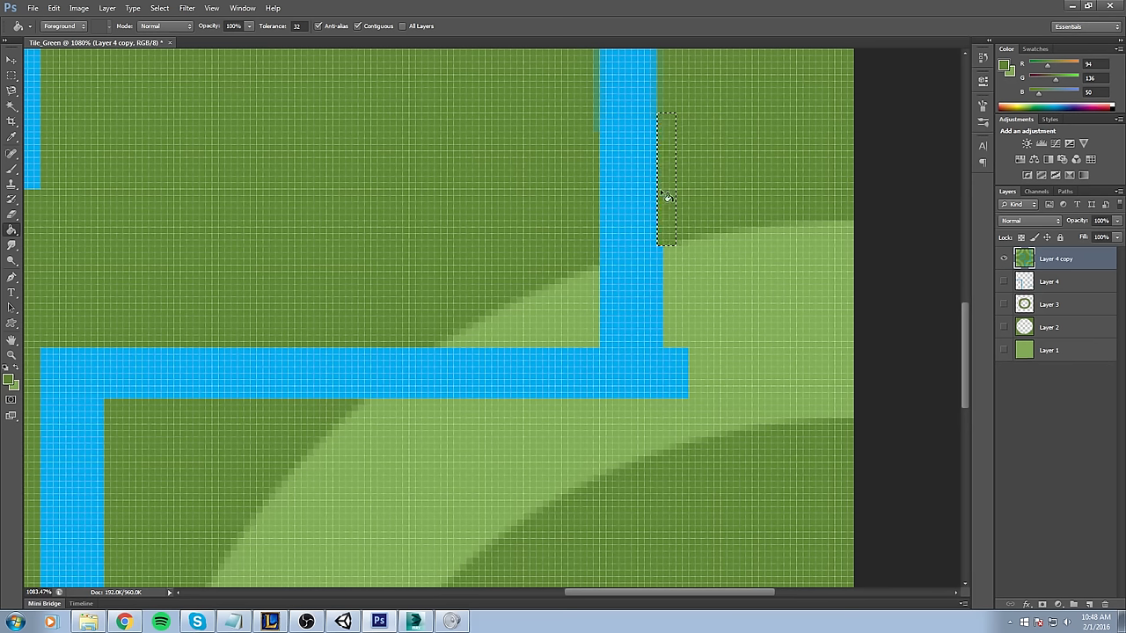
- Select the blue overhang beside the vertical line's lower corner and fill it with the light green sampled from the adjacent ring
{"action": "key", "text": "m"}
{"action": "left_click", "coordinate": [693, 421]}
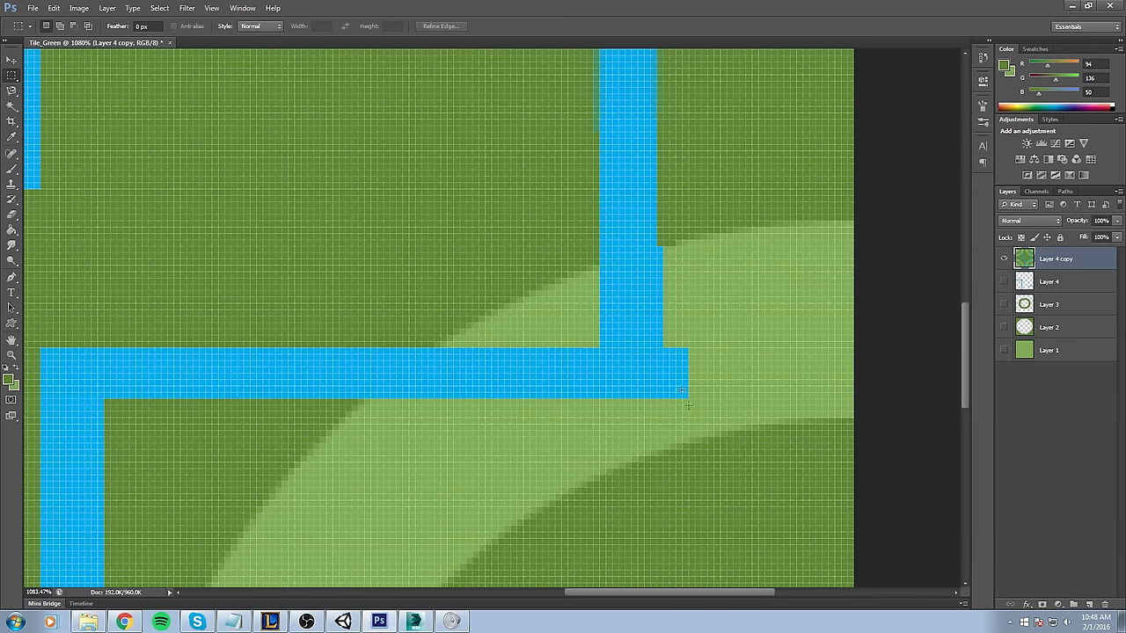
{"action": "left_click_drag", "start_coordinate": [657, 247], "coordinate": [694, 417]}
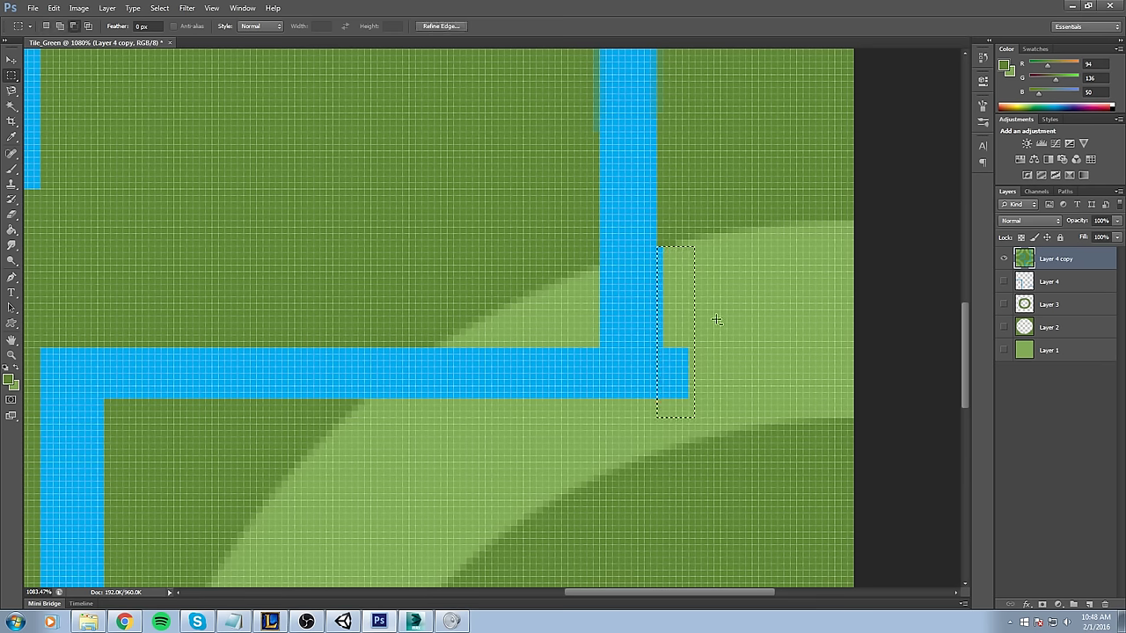
{"action": "key", "text": "g"}
{"action": "left_click", "coordinate": [747, 315], "text": "alt"}
{"action": "left_click", "coordinate": [681, 378]}
{"action": "key", "text": "m"}
{"action": "scroll", "coordinate": [466, 204], "scroll_direction": "down", "scroll_amount": 3, "text": "alt"}
{"action": "scroll", "coordinate": [466, 204], "scroll_direction": "down", "scroll_amount": 3, "text": "alt"}
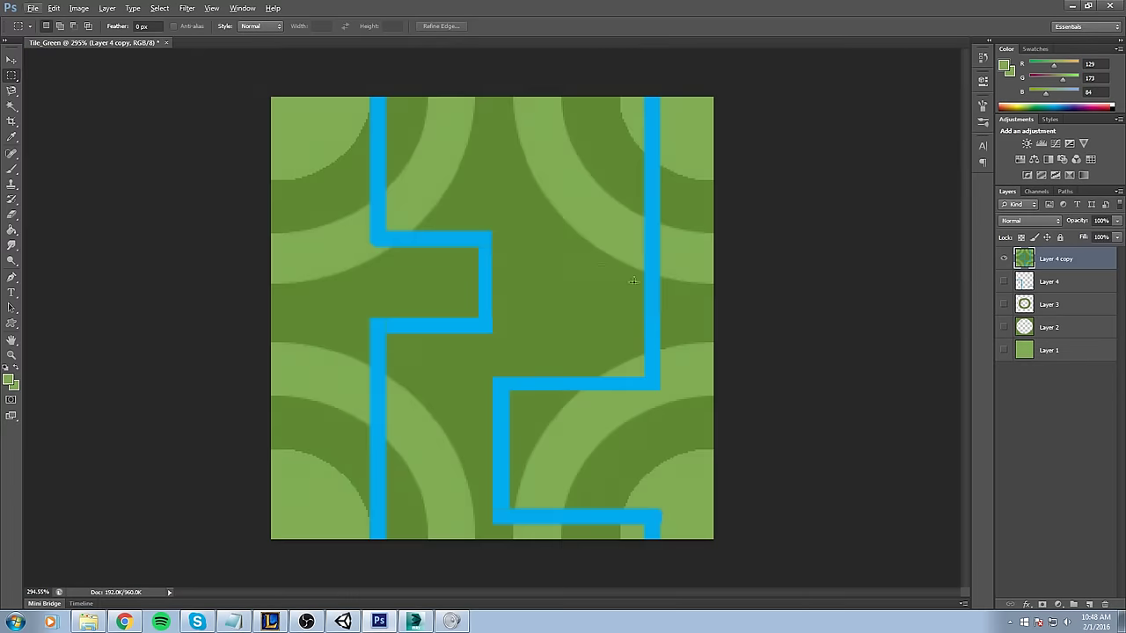
- Reapply the last filter to Layer 4 copy repeatedly to check how the shifted pattern tiles across its edges
{"action": "left_click", "coordinate": [211, 8]}
{"action": "mouse_move", "coordinate": [242, 9]}
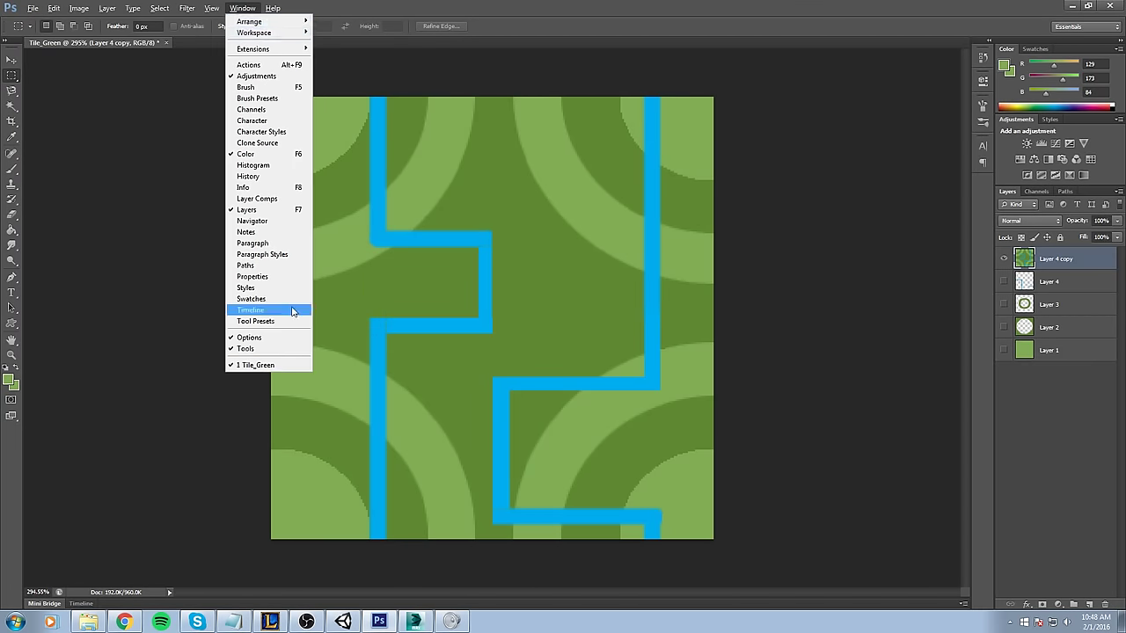
{"action": "left_click", "coordinate": [243, 8]}
{"action": "left_click", "coordinate": [187, 8]}
{"action": "left_click", "coordinate": [187, 8]}
{"action": "left_click", "coordinate": [187, 8]}
{"action": "left_click", "coordinate": [193, 18]}
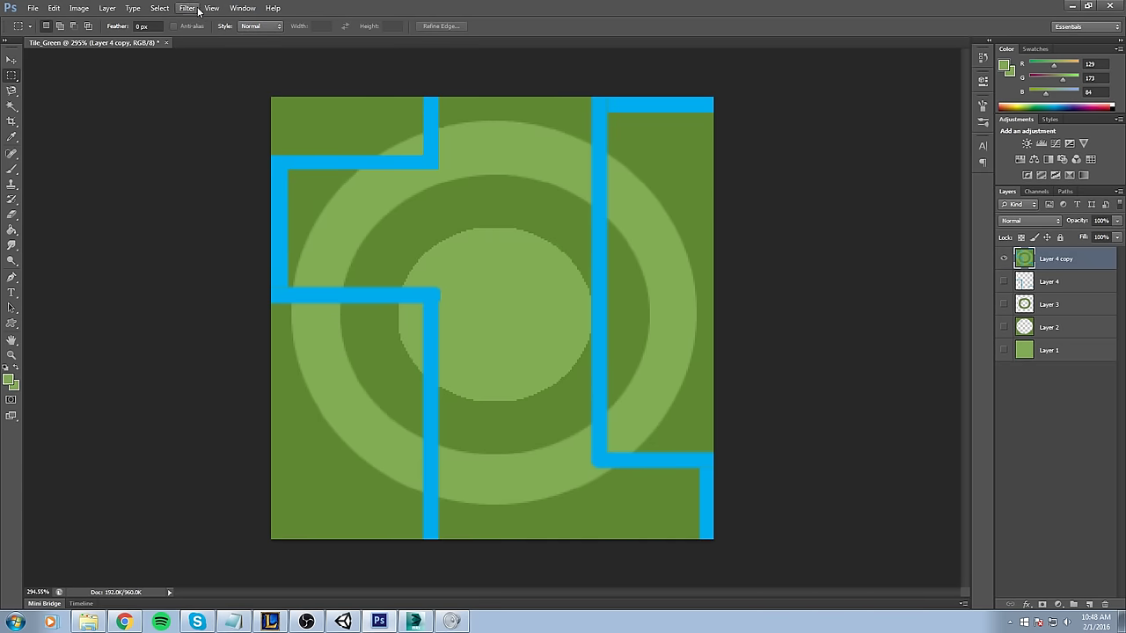
{"action": "key", "text": "ctrl+f"}
{"action": "key", "text": "ctrl+f"}
{"action": "key", "text": "ctrl+f"}
{"action": "key", "text": "ctrl+f"}
{"action": "key", "text": "ctrl+f"}
{"action": "key", "text": "ctrl+f"}
{"action": "key", "text": "ctrl+f"}
{"action": "key", "text": "ctrl+f"}
{"action": "key", "text": "ctrl+f"}
{"action": "key", "text": "ctrl+f"}
{"action": "key", "text": "ctrl+f"}
{"action": "key", "text": "ctrl+f"}
{"action": "key", "text": "ctrl+f"}
{"action": "key", "text": "ctrl+f"}
{"action": "key", "text": "ctrl+f"}
{"action": "key", "text": "ctrl+f"}
{"action": "key", "text": "ctrl+f"}
- Save the texture as Tile_Green.psd in the Unity project's Assets/Artwork/Textures folder, keeping Maximize Compatibility on
{"action": "key", "text": "ctrl+shift+s"}
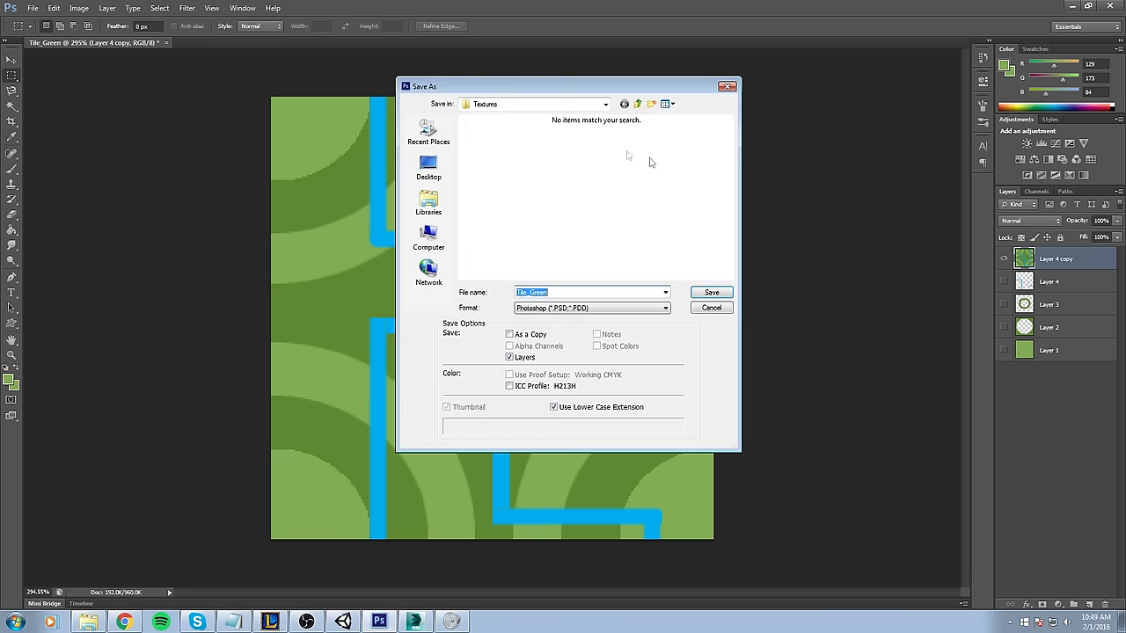
{"action": "left_click", "coordinate": [607, 106]}
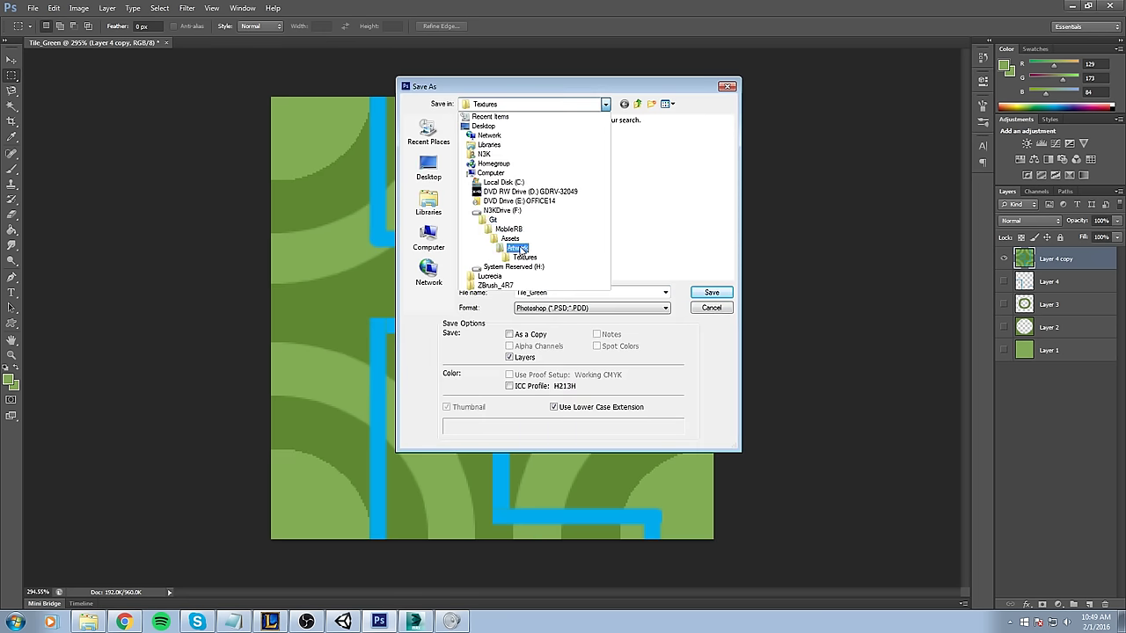
{"action": "left_click", "coordinate": [508, 215]}
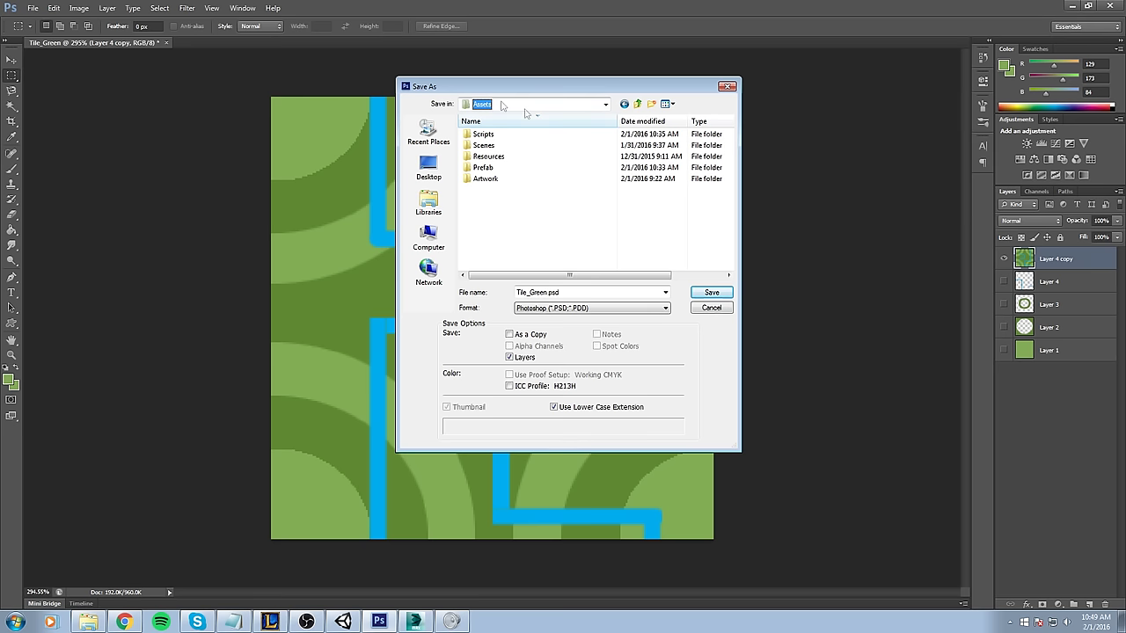
{"action": "left_click", "coordinate": [528, 225]}
{"action": "double_click", "coordinate": [490, 183]}
{"action": "double_click", "coordinate": [489, 181]}
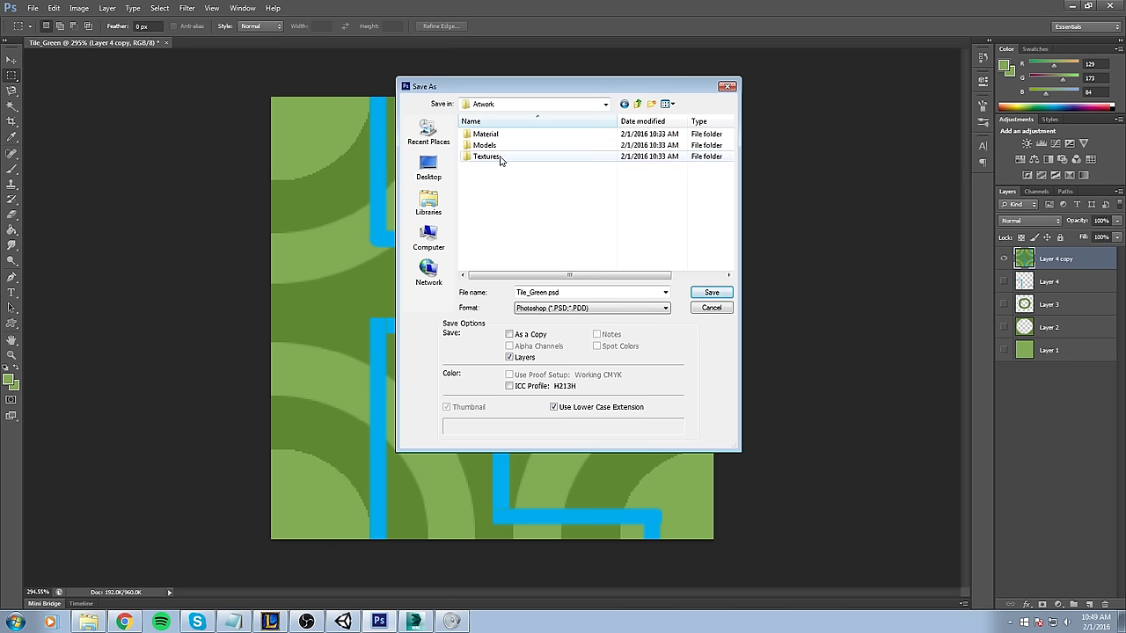
{"action": "double_click", "coordinate": [500, 162]}
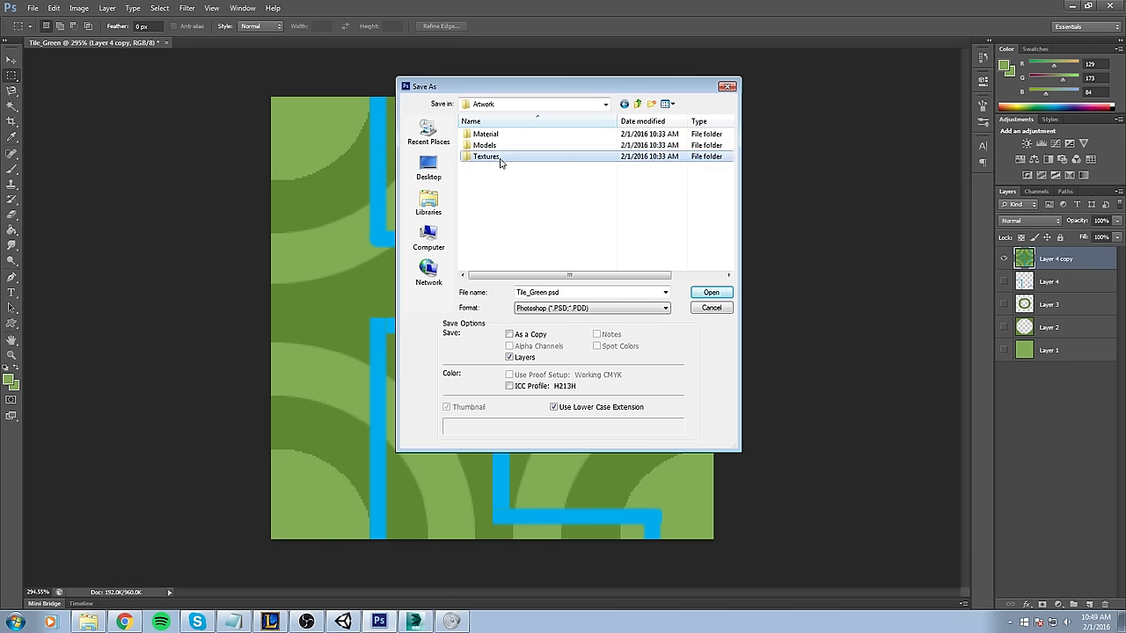
{"action": "key", "text": "BackSpace"}
{"action": "double_click", "coordinate": [493, 160]}
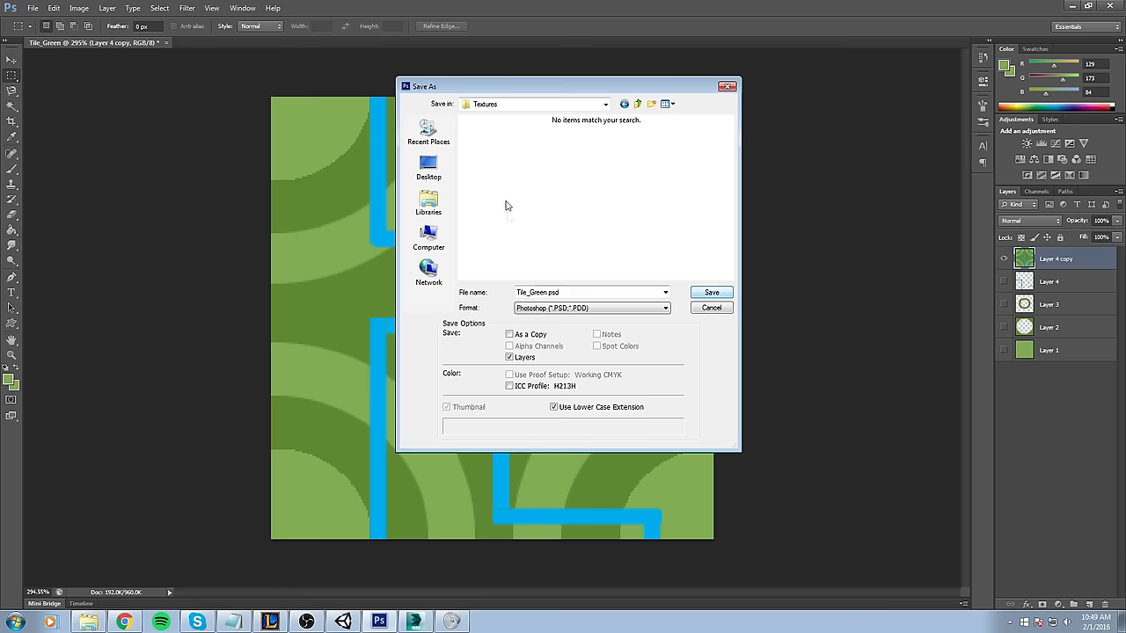
{"action": "left_click", "coordinate": [711, 293]}
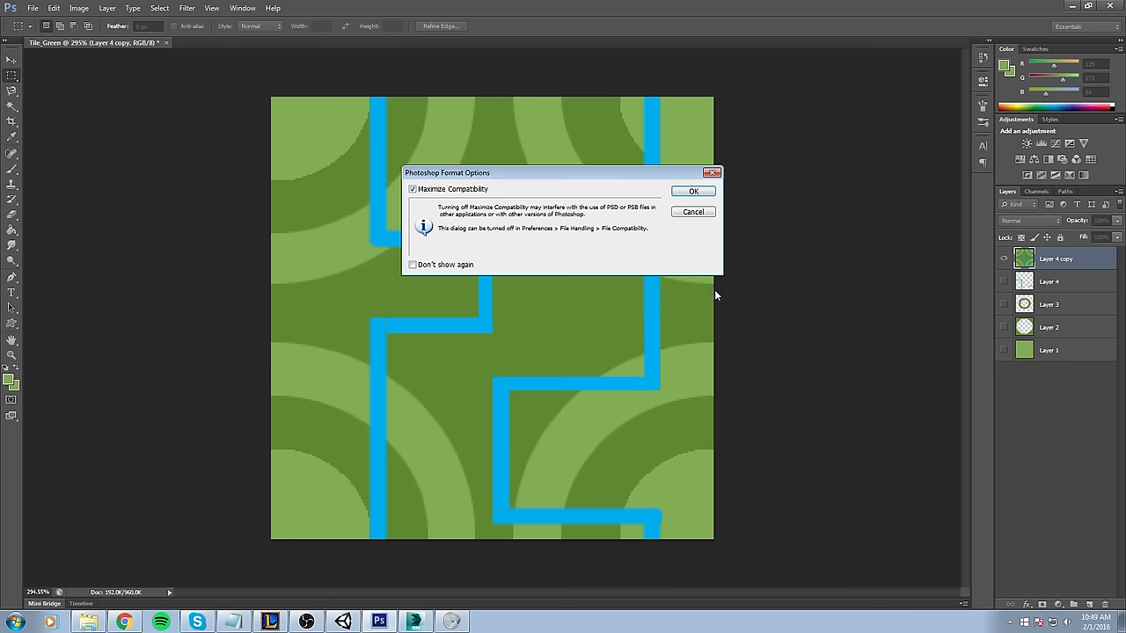
{"action": "key", "text": "Return"}
- Switch to Unity and check the import settings and preview of the Tile_Green texture in the Textures folder
{"action": "left_click", "coordinate": [342, 619]}
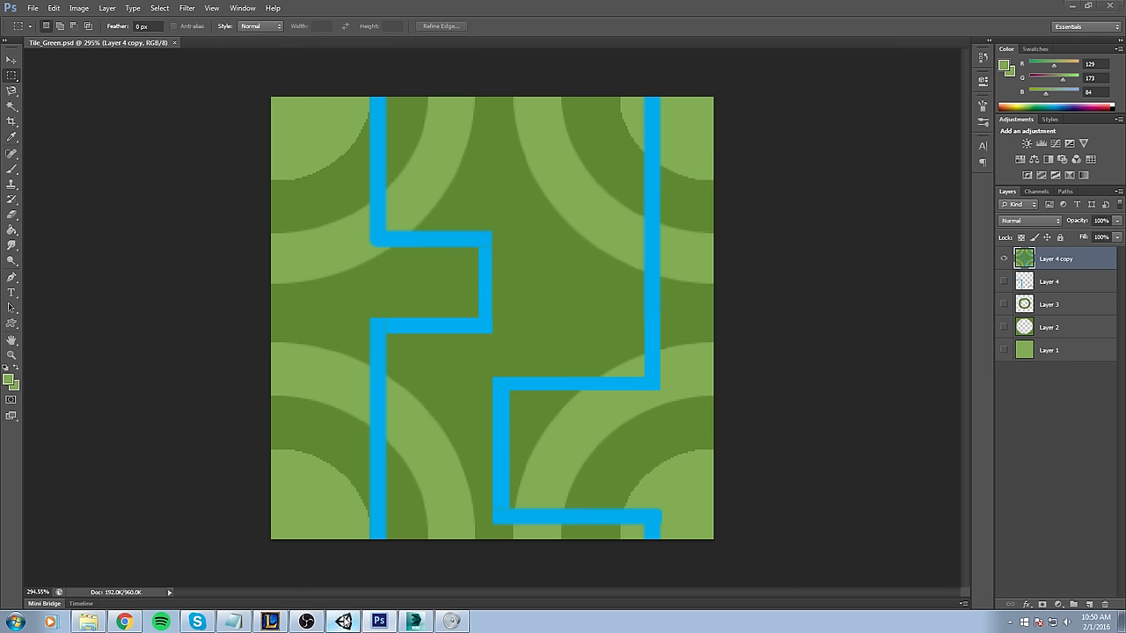
{"action": "right_click_drag", "start_coordinate": [580, 265], "coordinate": [565, 316]}
{"action": "left_click", "coordinate": [833, 322]}
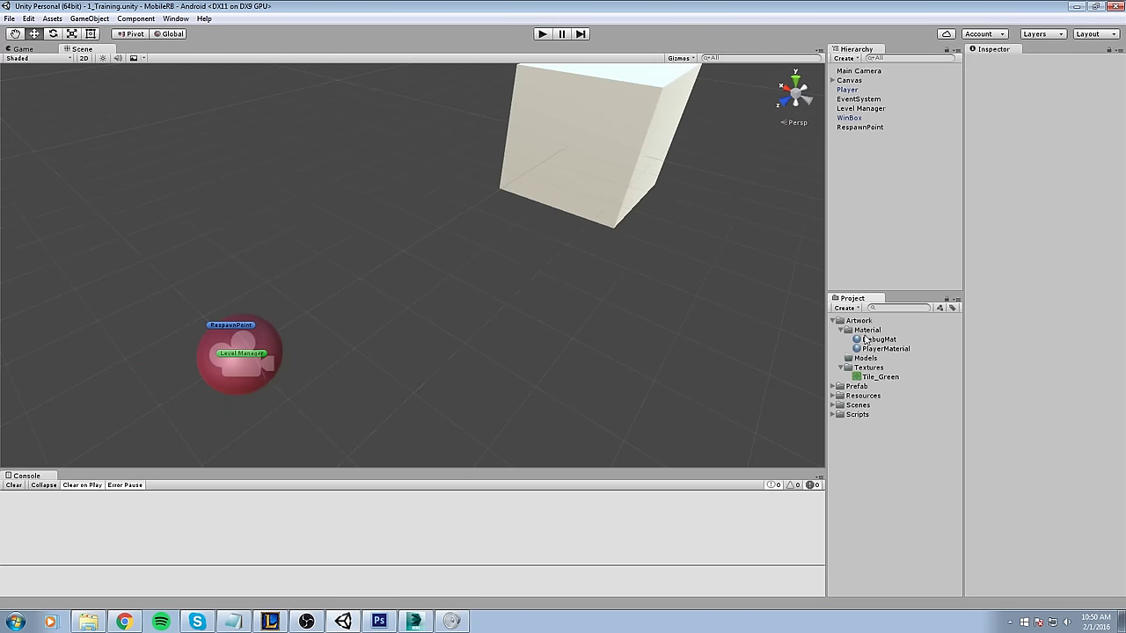
{"action": "left_click", "coordinate": [890, 380]}
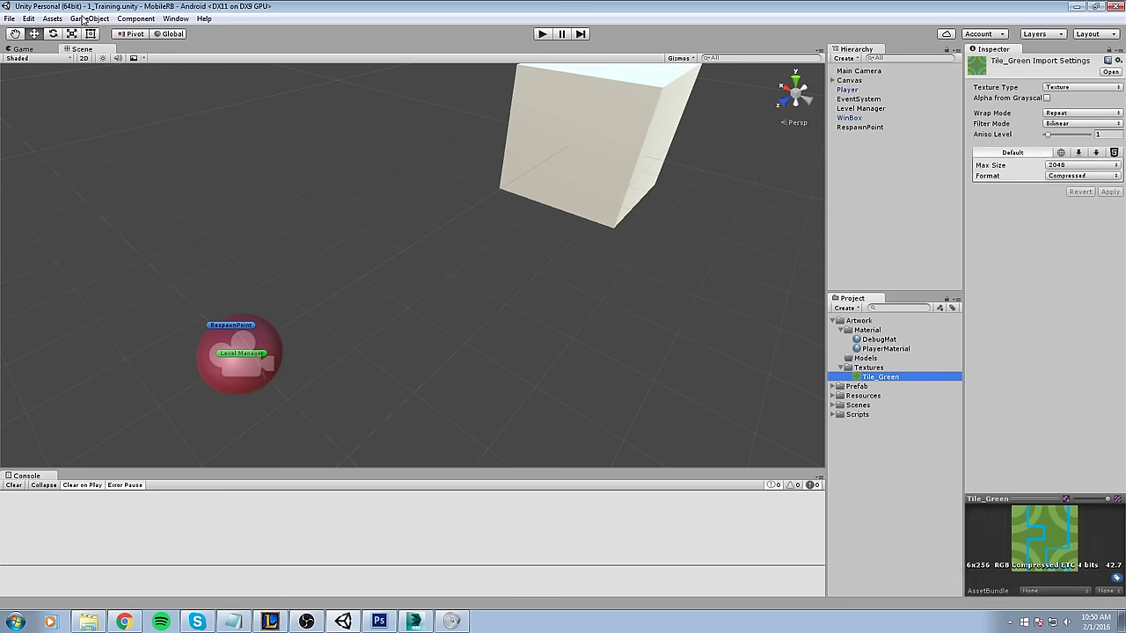
- Add a cube to the 1_Training scene as a test object for the texture
{"action": "left_click", "coordinate": [83, 19]}
{"action": "mouse_move", "coordinate": [128, 67]}
{"action": "left_click", "coordinate": [273, 57]}
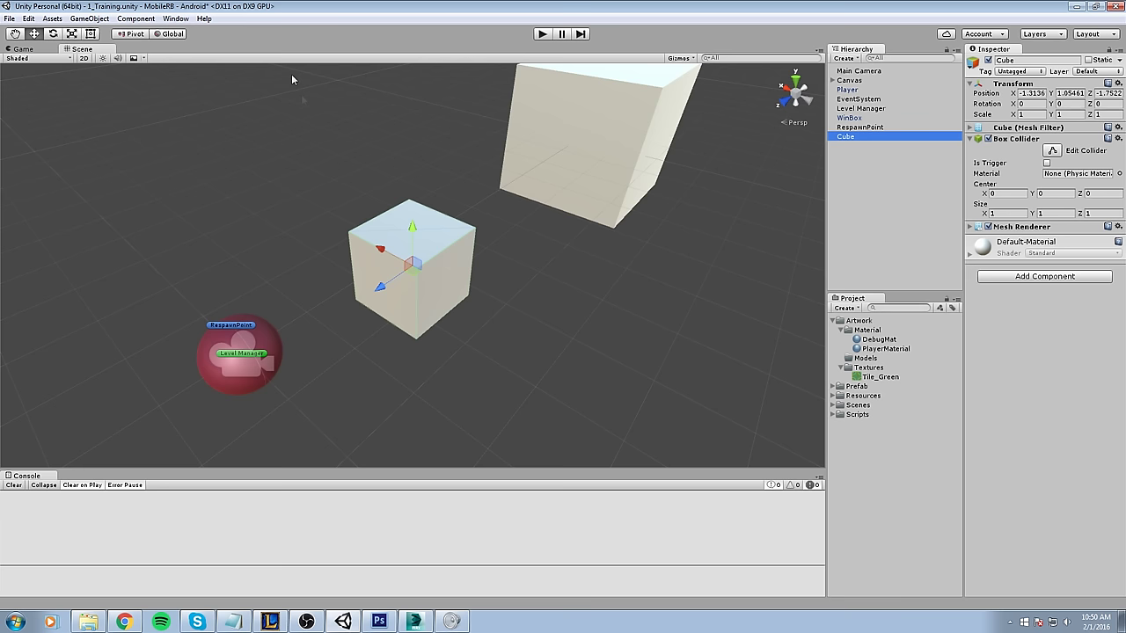
- Create a new material in the Material folder and name it Tile_Green
{"action": "left_click", "coordinate": [877, 378]}
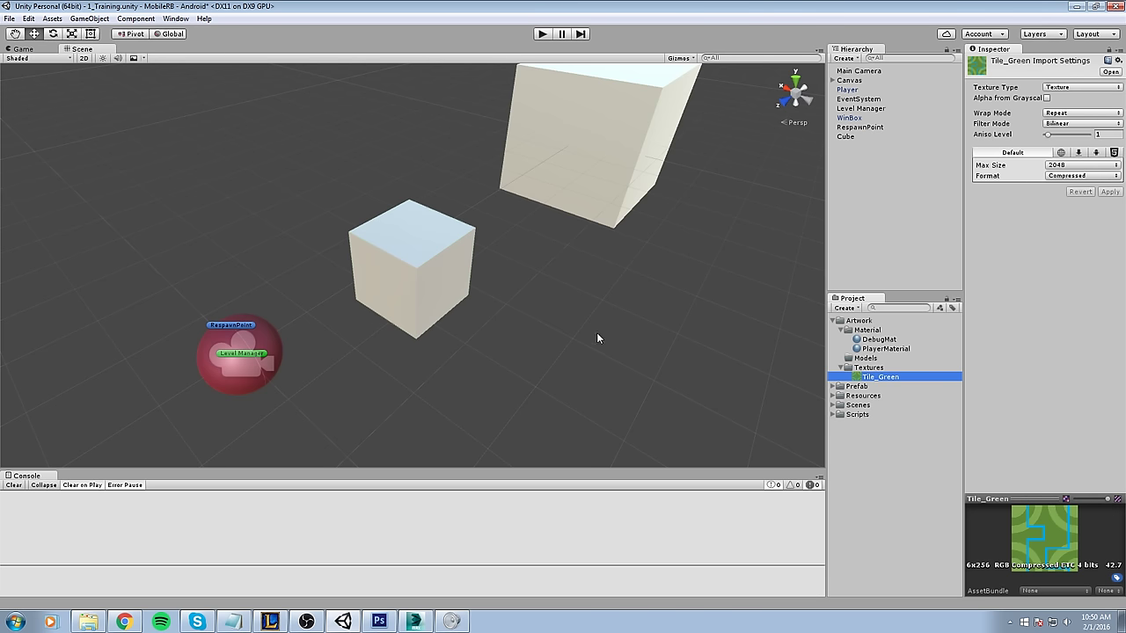
{"action": "left_click", "coordinate": [867, 330]}
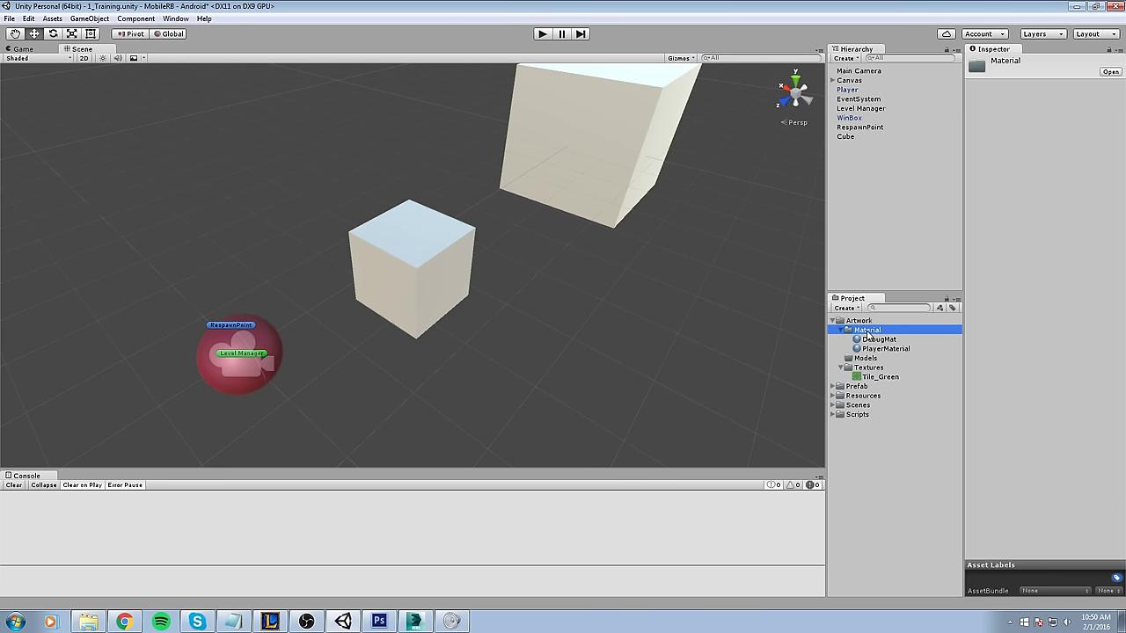
{"action": "right_click", "coordinate": [867, 335]}
{"action": "mouse_move", "coordinate": [895, 338]}
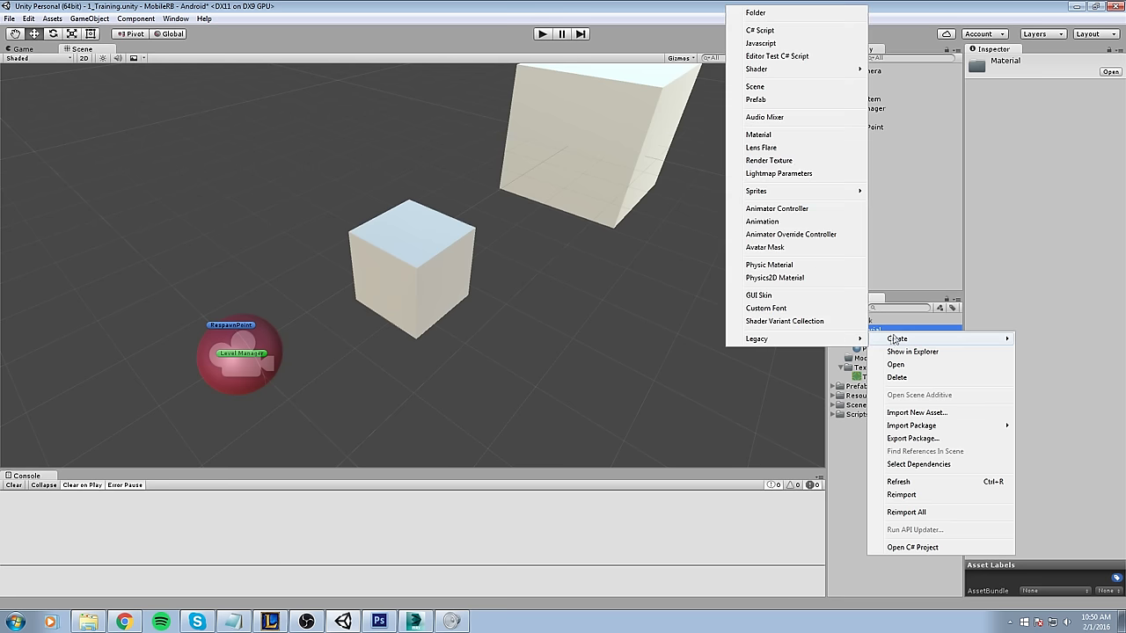
{"action": "left_click", "coordinate": [762, 136]}
{"action": "type", "text": "Tile_Green"}
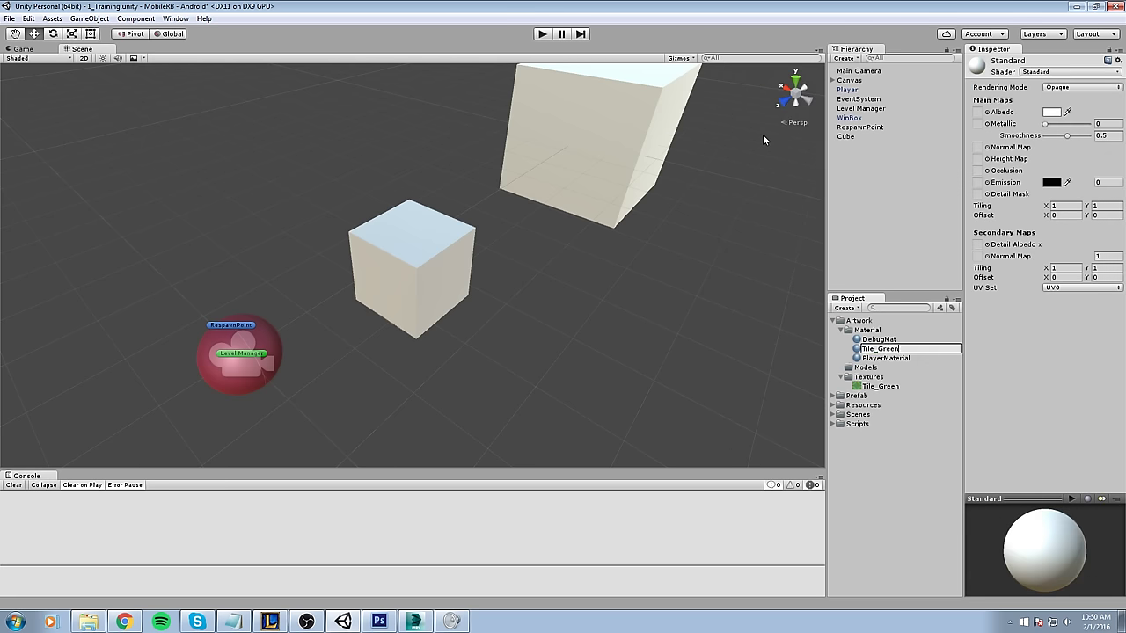
{"action": "key", "text": "Return"}
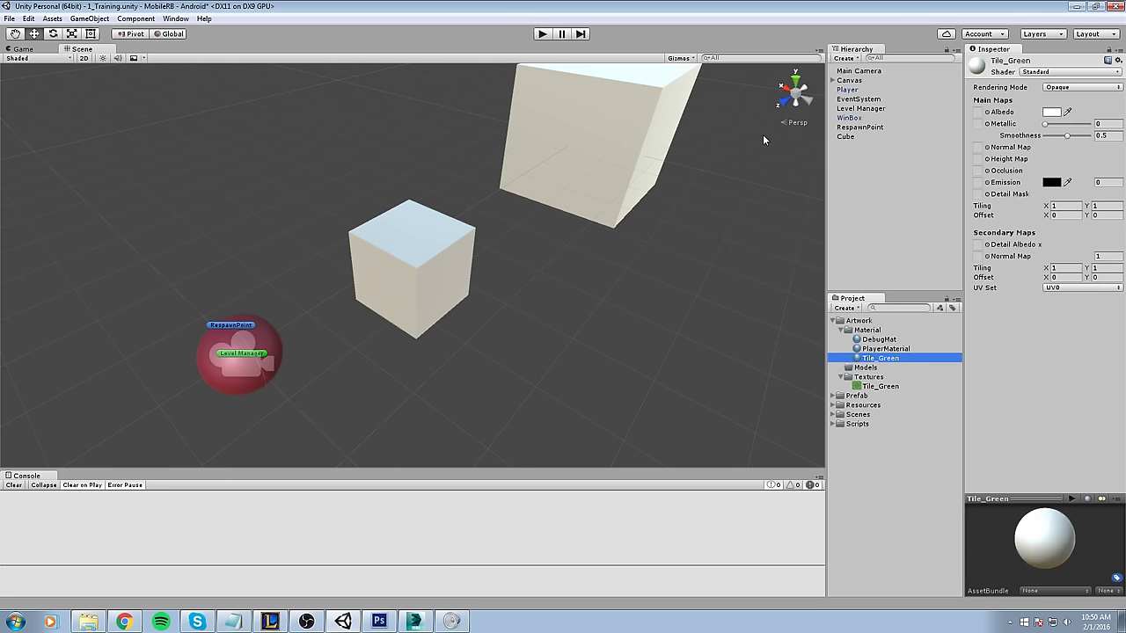
- Assign the Tile_Green texture to the material's Albedo map and apply the material to the new cube
{"action": "left_click", "coordinate": [976, 111]}
{"action": "left_click", "coordinate": [858, 272]}
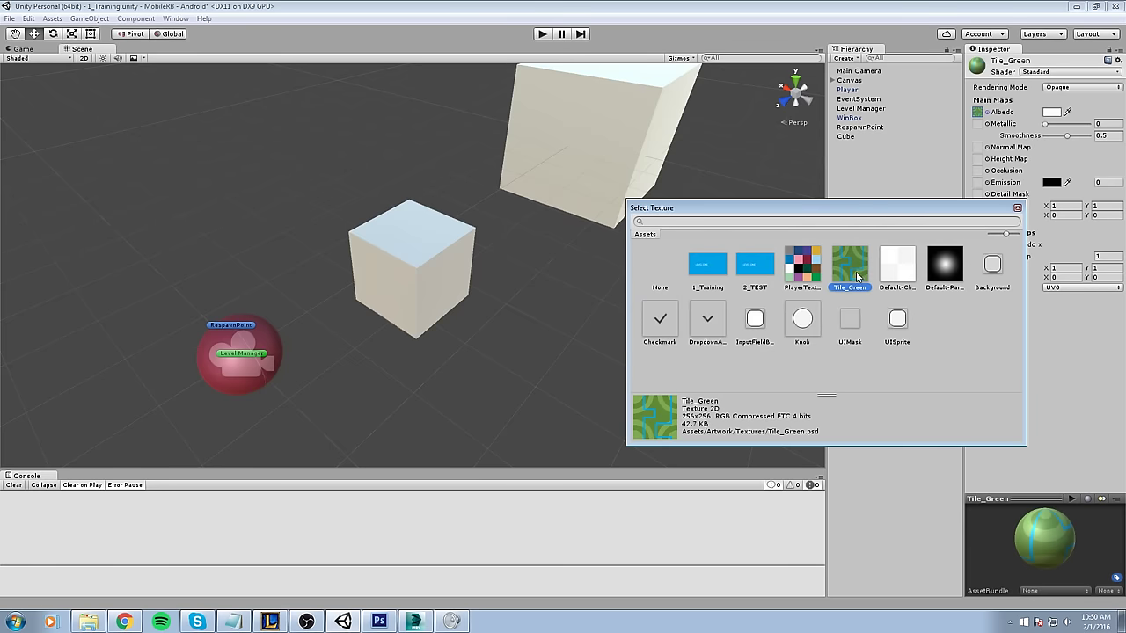
{"action": "left_click", "coordinate": [1016, 207]}
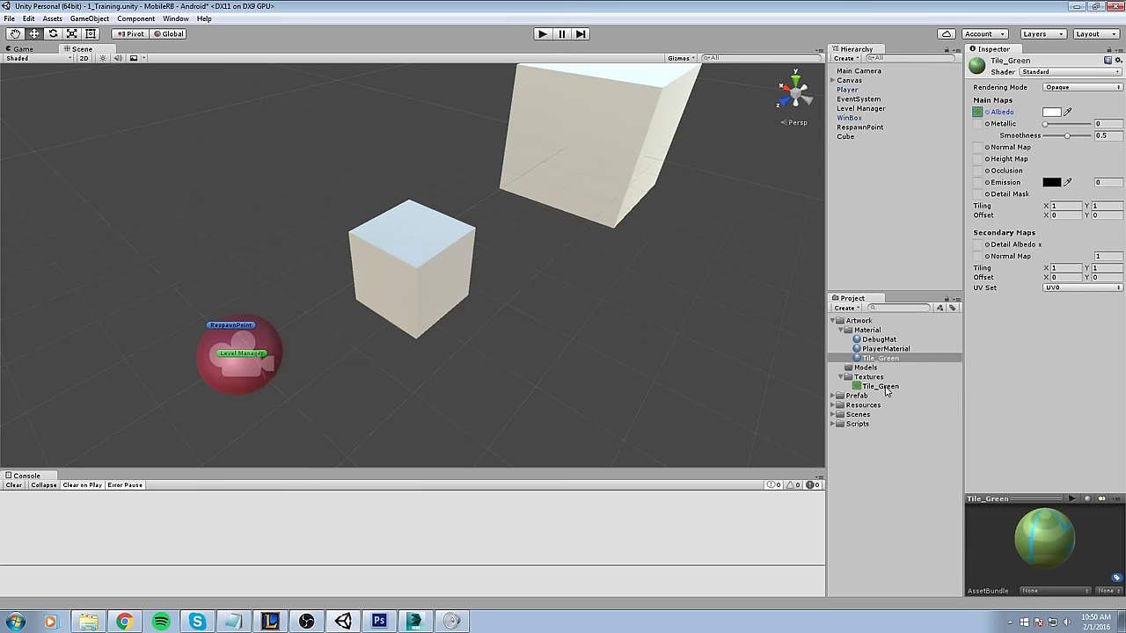
{"action": "left_click_drag", "start_coordinate": [886, 359], "coordinate": [445, 252]}
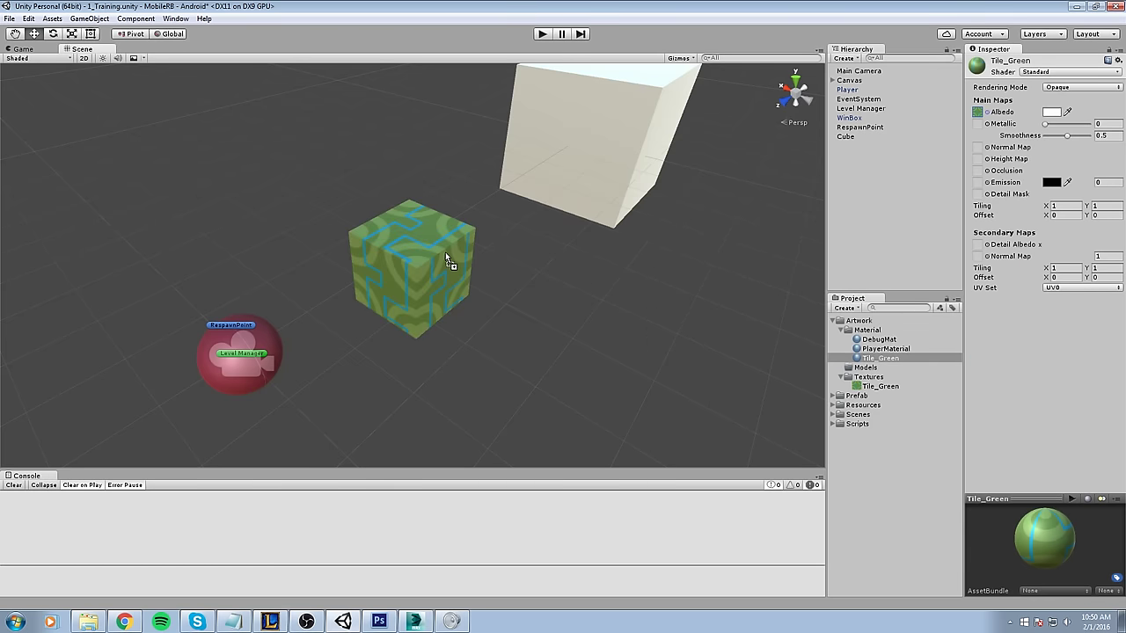
- Inspect the textured cube from several angles and distances, framing it in the Scene view
{"action": "scroll", "coordinate": [427, 269], "scroll_direction": "up", "scroll_amount": 3}
{"action": "scroll", "coordinate": [474, 275], "scroll_direction": "up", "scroll_amount": 5}
{"action": "scroll", "coordinate": [522, 281], "scroll_direction": "down", "scroll_amount": 5}
{"action": "right_click_drag", "start_coordinate": [521, 282], "coordinate": [484, 257]}
{"action": "key", "text": "d"}
{"action": "key", "text": "a"}
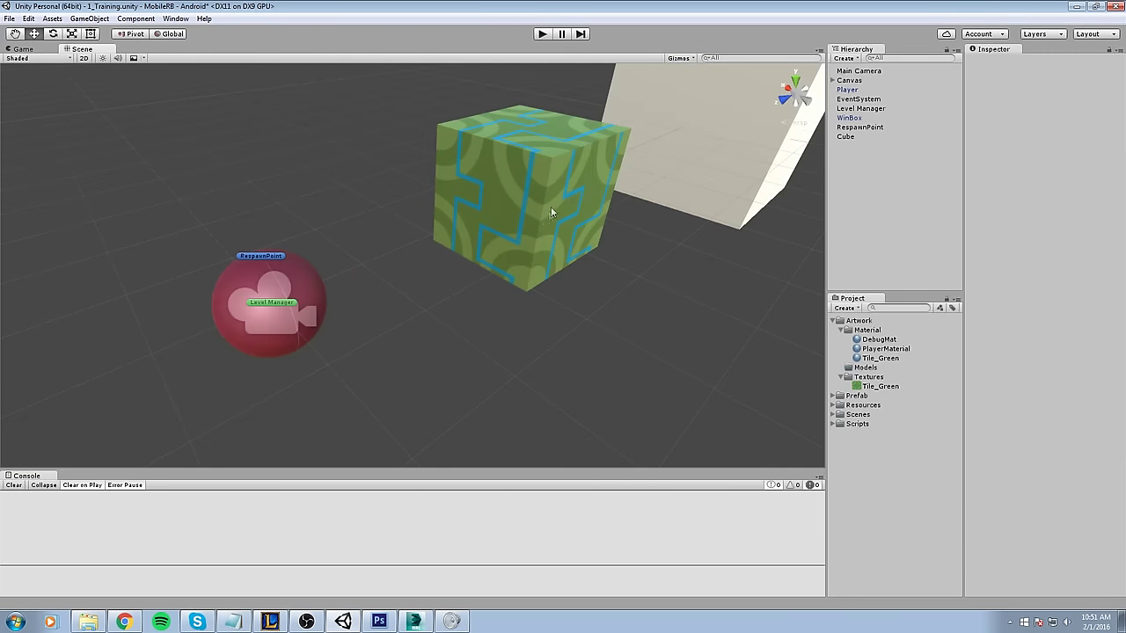
{"action": "left_click", "coordinate": [596, 196]}
{"action": "key", "text": "f"}
{"action": "left_click_drag", "start_coordinate": [497, 262], "coordinate": [529, 227], "text": "alt"}
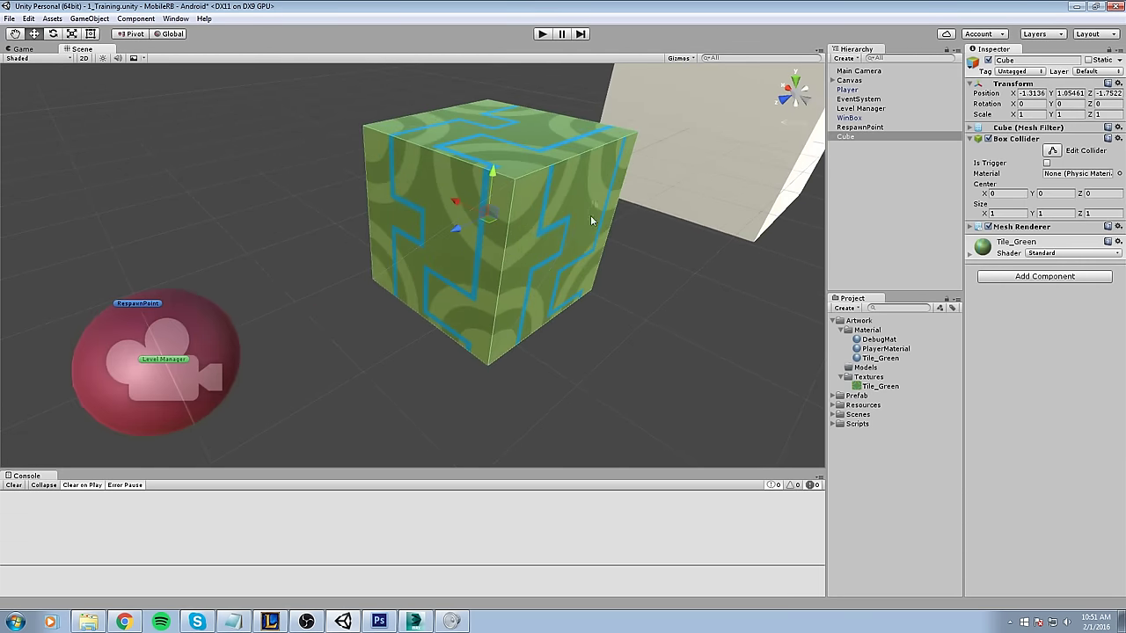
{"action": "left_click_drag", "start_coordinate": [594, 204], "coordinate": [545, 300], "text": "alt"}
- Duplicate the textured cube and place the copy flush against it, at X -2.314
{"action": "scroll", "coordinate": [528, 273], "scroll_direction": "down", "scroll_amount": 4}
{"action": "scroll", "coordinate": [495, 234], "scroll_direction": "up", "scroll_amount": 2}
{"action": "middle_click_drag", "start_coordinate": [495, 236], "coordinate": [480, 319]}
{"action": "key", "text": "ctrl+d"}
{"action": "left_click_drag", "start_coordinate": [420, 231], "coordinate": [507, 293], "text": "ctrl"}
{"action": "scroll", "coordinate": [604, 271], "scroll_direction": "down", "scroll_amount": 3}
{"action": "right_click_drag", "start_coordinate": [728, 249], "coordinate": [704, 280]}
{"action": "left_click", "coordinate": [704, 280]}
{"action": "left_click_drag", "start_coordinate": [703, 280], "coordinate": [539, 314], "text": "alt"}
{"action": "left_click", "coordinate": [555, 255]}
{"action": "middle_click_drag", "start_coordinate": [555, 255], "coordinate": [425, 311]}
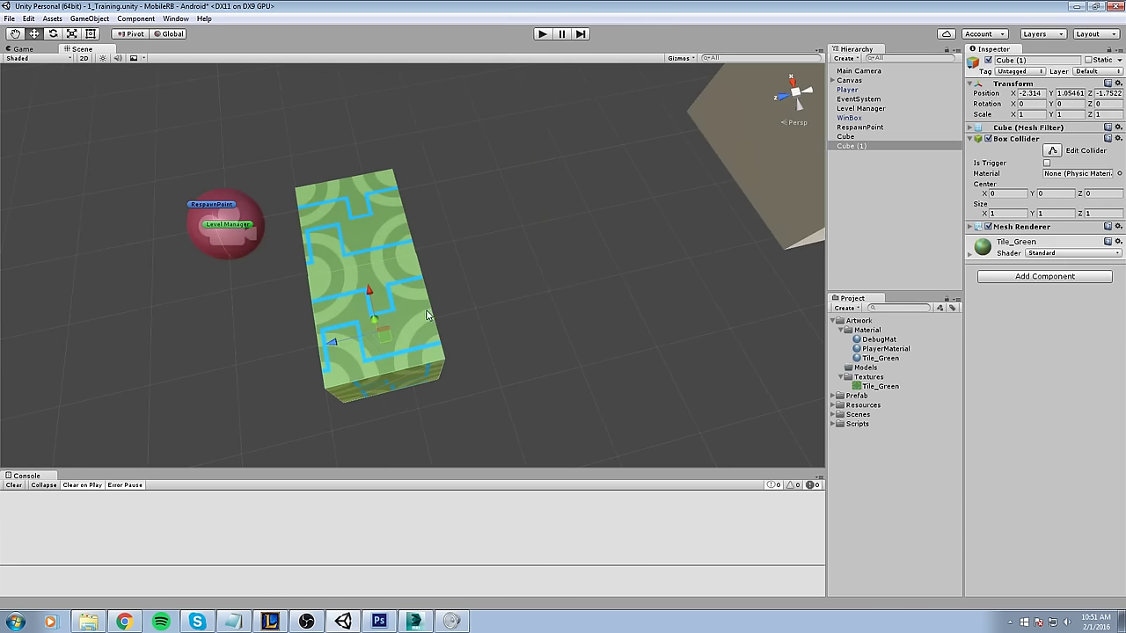
- Add two more copies of the cube on the side toward negative Z to complete a 2 × 2 block
{"action": "key", "text": "ctrl+d"}
{"action": "left_click_drag", "start_coordinate": [374, 339], "coordinate": [474, 283], "text": "ctrl"}
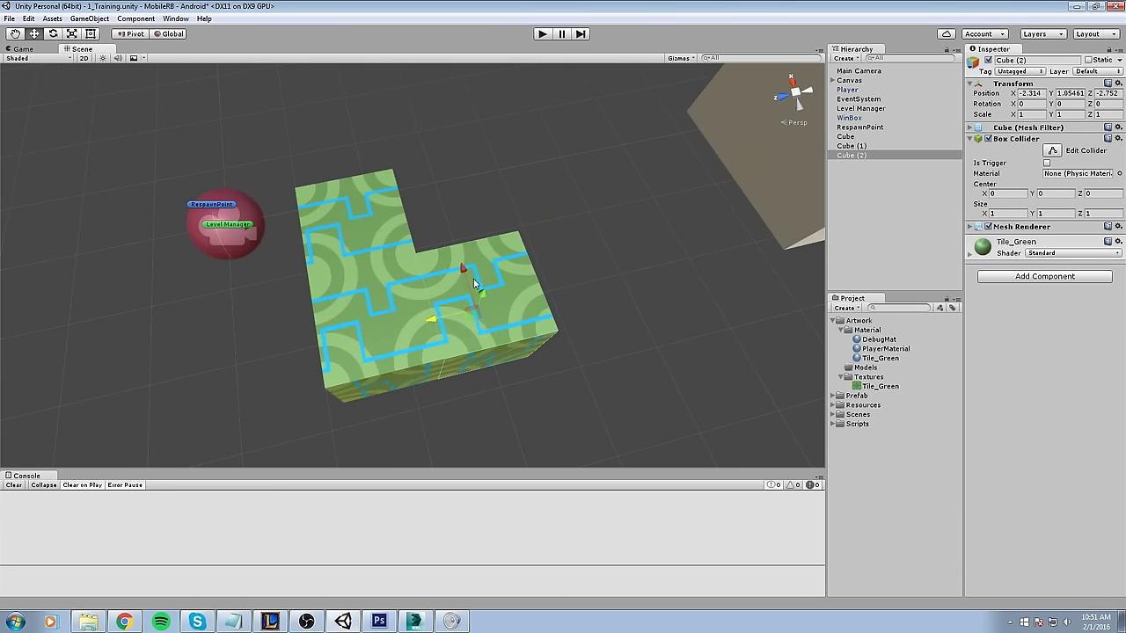
{"action": "key", "text": "ctrl+v"}
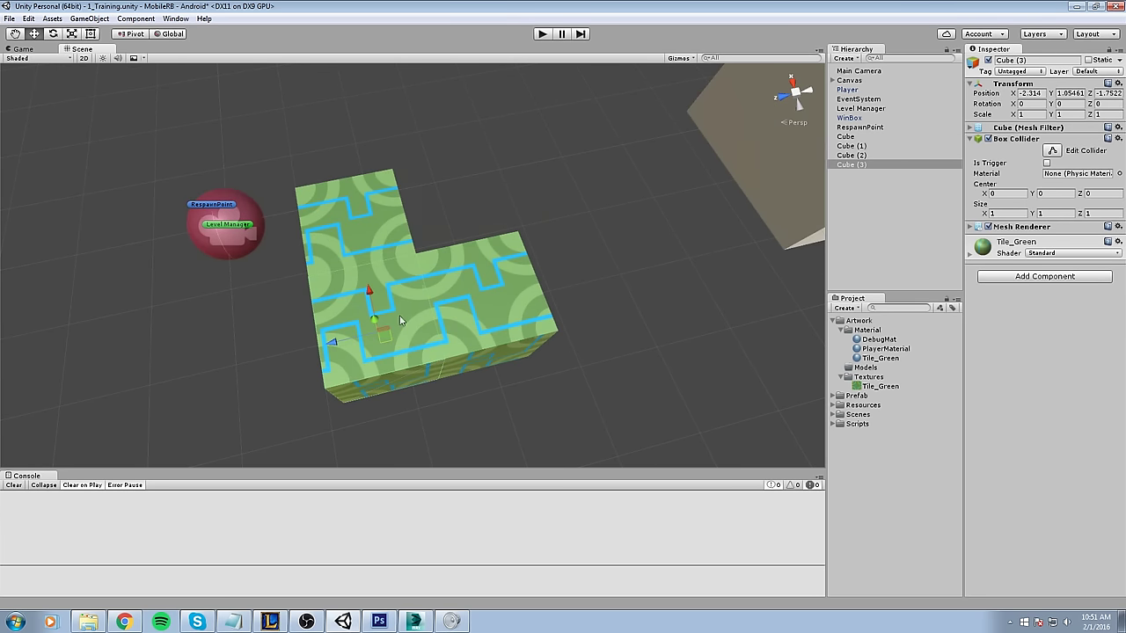
{"action": "left_click_drag", "start_coordinate": [386, 337], "coordinate": [459, 205], "text": "ctrl"}
{"action": "left_click", "coordinate": [449, 291]}
{"action": "left_click", "coordinate": [388, 242]}
{"action": "left_click_drag", "start_coordinate": [386, 241], "coordinate": [467, 320], "text": "alt"}
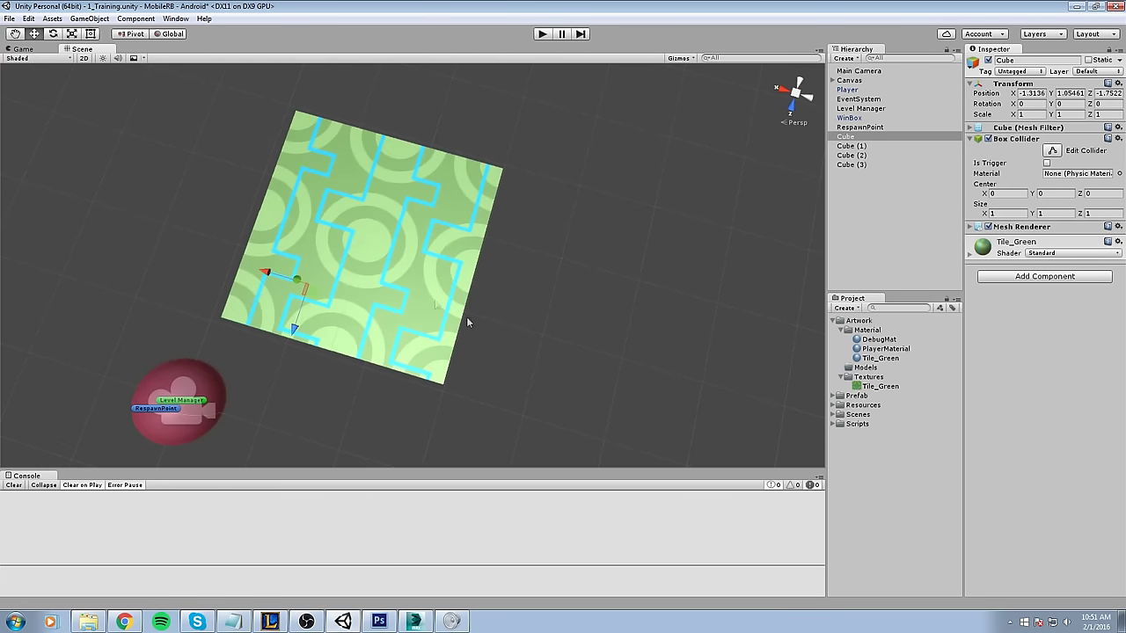
- Duplicate all four cubes and move the copies along X to extend the block to 4 × 2
{"action": "left_click", "coordinate": [420, 301]}
{"action": "left_click", "coordinate": [477, 198]}
{"action": "left_click", "coordinate": [333, 174], "text": "shift"}
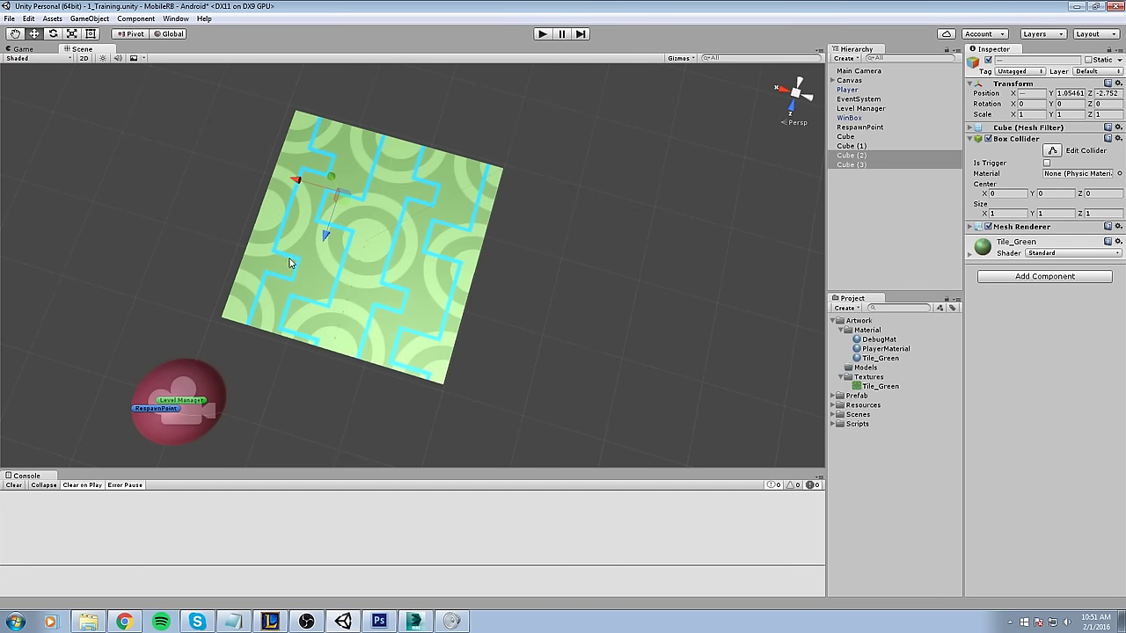
{"action": "left_click", "coordinate": [289, 264], "text": "shift"}
{"action": "left_click", "coordinate": [439, 319], "text": "shift"}
{"action": "key", "text": "ctrl+d"}
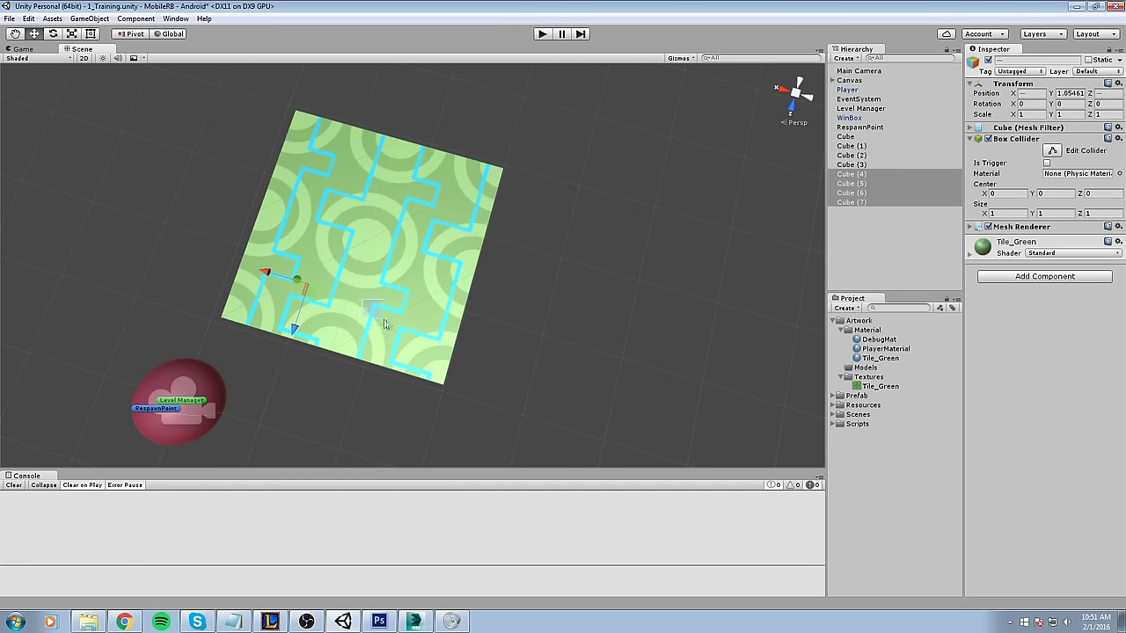
{"action": "left_click_drag", "start_coordinate": [266, 271], "coordinate": [457, 291], "text": "ctrl"}
- Examine how the pattern tiles across the top and sides of the eight-cube block
{"action": "scroll", "coordinate": [545, 330], "scroll_direction": "down", "scroll_amount": 4}
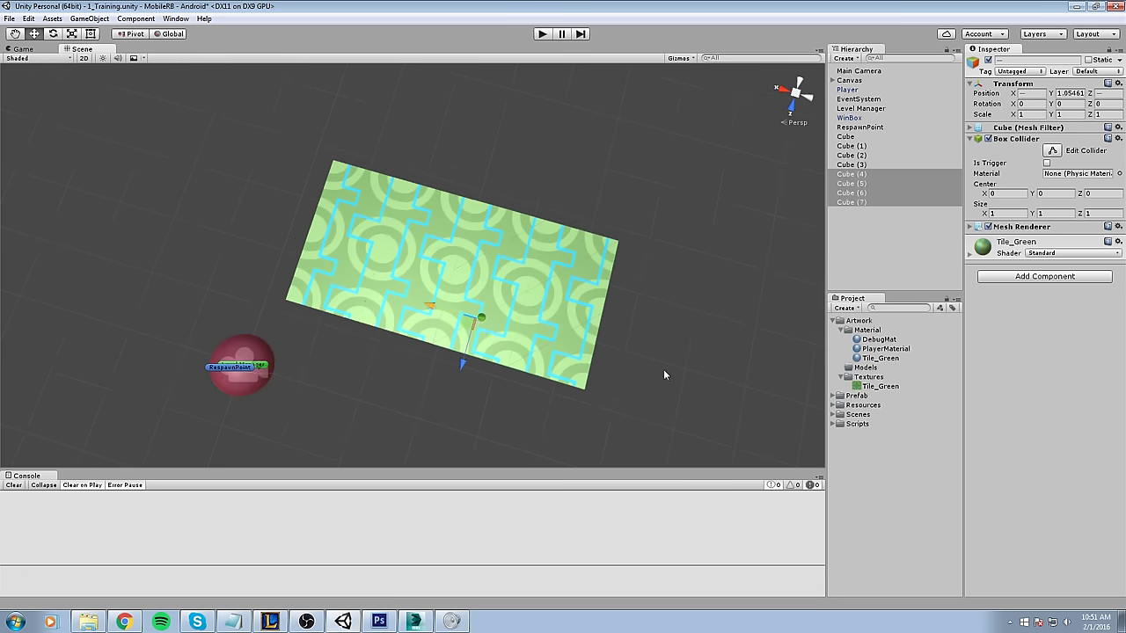
{"action": "left_click", "coordinate": [663, 369]}
{"action": "scroll", "coordinate": [646, 371], "scroll_direction": "up", "scroll_amount": 1}
{"action": "middle_click_drag", "start_coordinate": [622, 377], "coordinate": [651, 313]}
{"action": "right_click_drag", "start_coordinate": [650, 313], "coordinate": [422, 315]}
{"action": "middle_click_drag", "start_coordinate": [423, 315], "coordinate": [433, 181]}
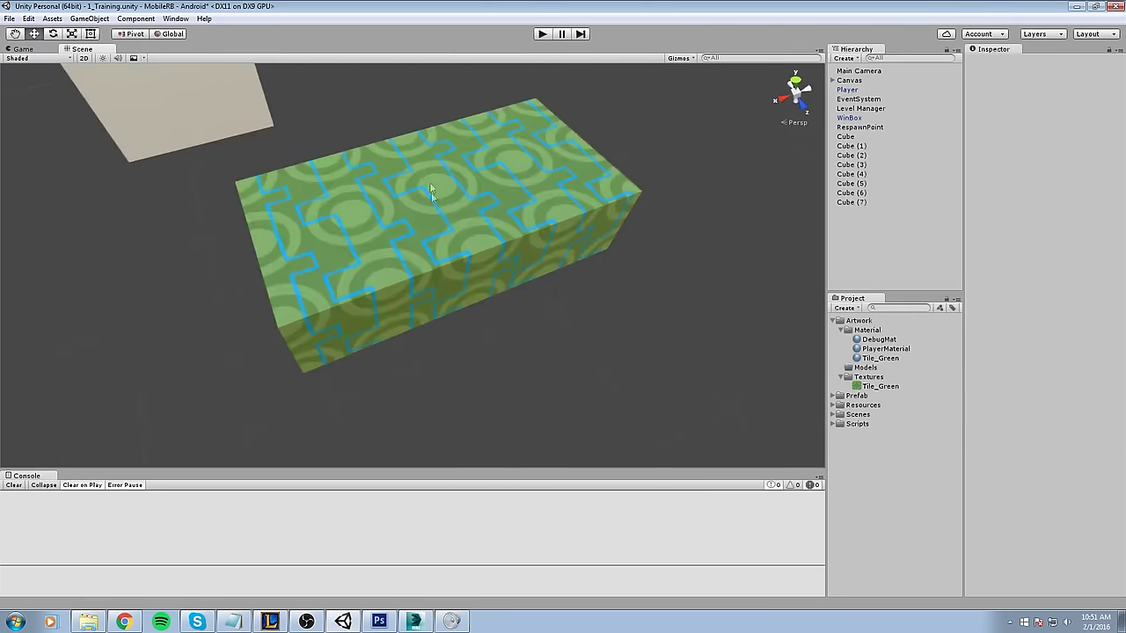
{"action": "scroll", "coordinate": [435, 195], "scroll_direction": "down", "scroll_amount": 3}
{"action": "left_click_drag", "start_coordinate": [444, 257], "coordinate": [553, 252], "text": "alt"}
- Delete the seven duplicated cubes, leaving only the original textured cube
{"action": "left_click_drag", "start_coordinate": [417, 108], "coordinate": [608, 314]}
{"action": "key", "text": "Delete"}
{"action": "left_click", "coordinate": [460, 199]}
{"action": "key", "text": "Delete"}
{"action": "left_click", "coordinate": [438, 257]}
{"action": "key", "text": "Delete"}
{"action": "left_click", "coordinate": [385, 193]}
{"action": "key", "text": "Delete"}
{"action": "left_click", "coordinate": [334, 199]}
{"action": "key", "text": "Delete"}
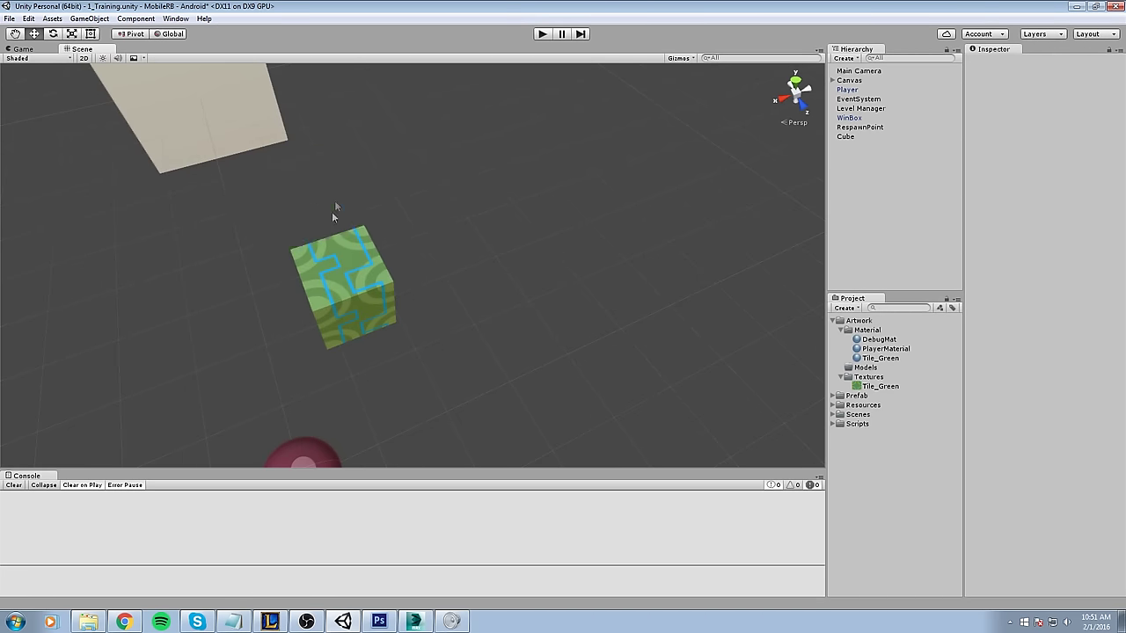
- Switch to Photoshop, reapply the last filter to Layer 4 copy so the rings are centered, and save Tile_Green.psd
{"action": "middle_click_drag", "start_coordinate": [510, 303], "coordinate": [570, 312]}
{"action": "scroll", "coordinate": [606, 281], "scroll_direction": "up", "scroll_amount": 2}
{"action": "right_click_drag", "start_coordinate": [613, 271], "coordinate": [570, 268]}
{"action": "left_click_drag", "start_coordinate": [566, 260], "coordinate": [536, 360], "text": "alt"}
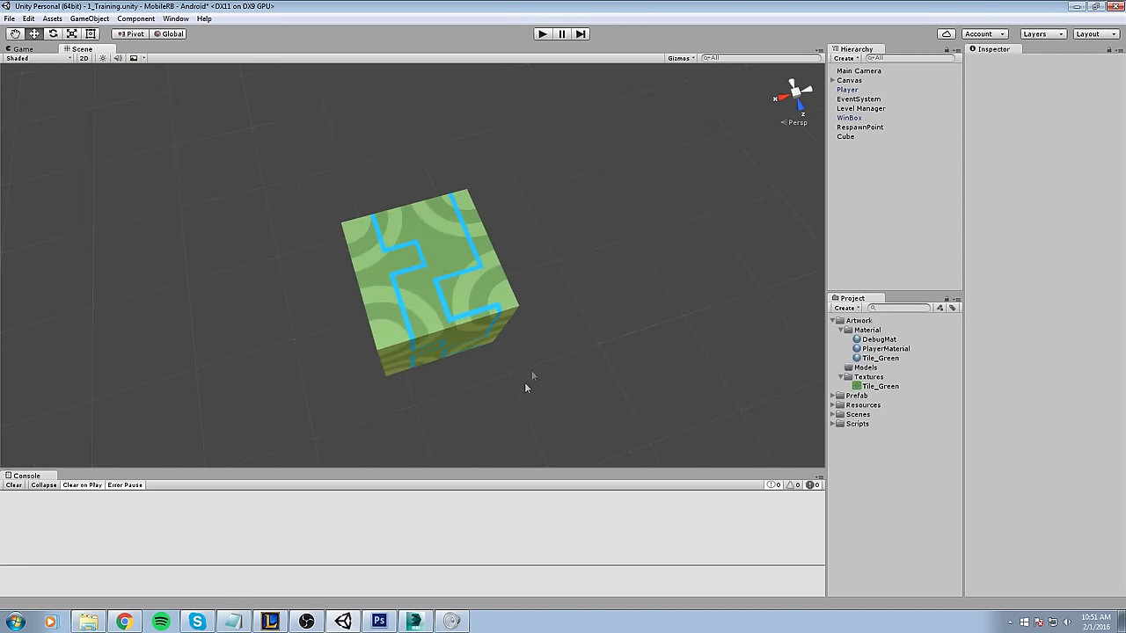
{"action": "left_click", "coordinate": [379, 621]}
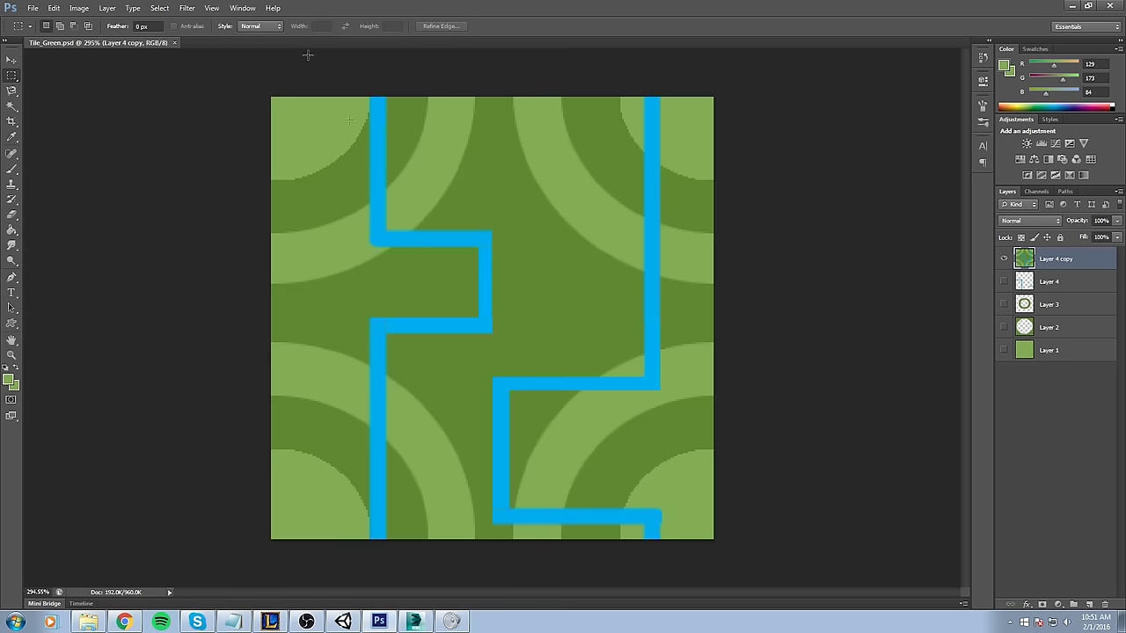
{"action": "left_click", "coordinate": [186, 8]}
{"action": "left_click", "coordinate": [230, 20]}
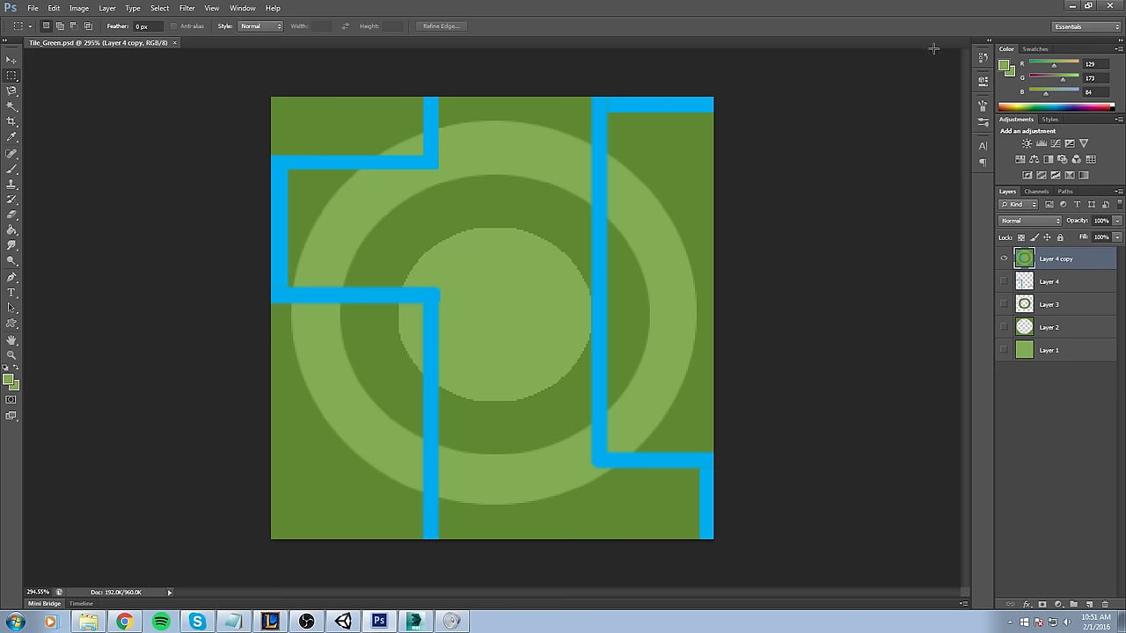
- Switch to Unity, test how the blue-line pattern tiles with a duplicate cube moved along X, and delete the duplicate
{"action": "left_click", "coordinate": [343, 622]}
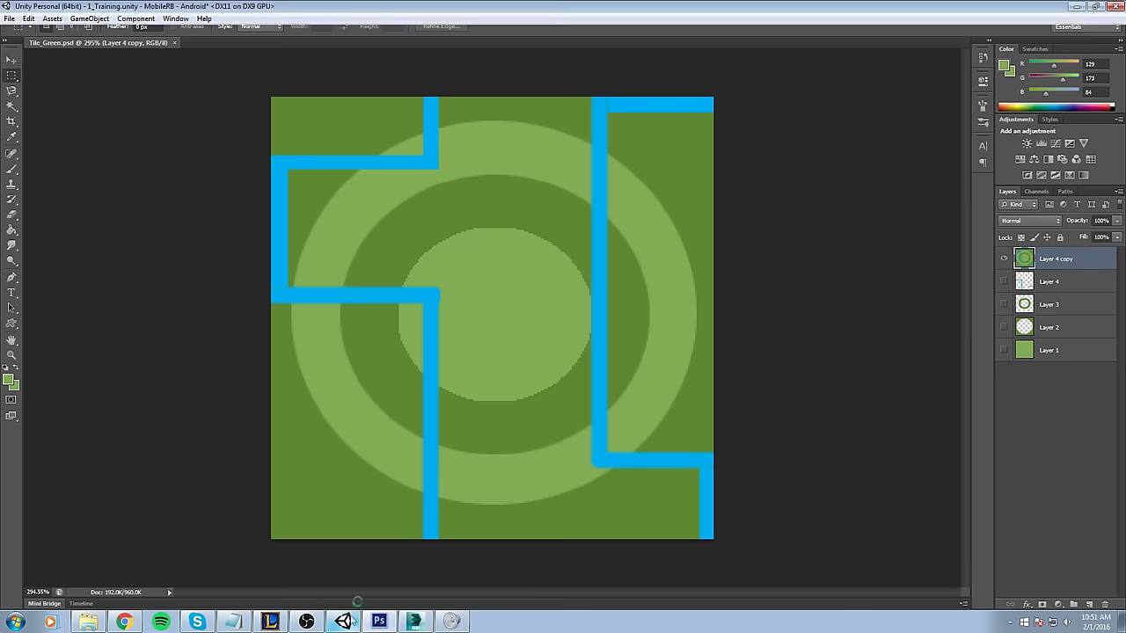
{"action": "left_click_drag", "start_coordinate": [455, 409], "coordinate": [510, 303], "text": "alt"}
{"action": "left_click", "coordinate": [419, 278]}
{"action": "key", "text": "ctrl+d"}
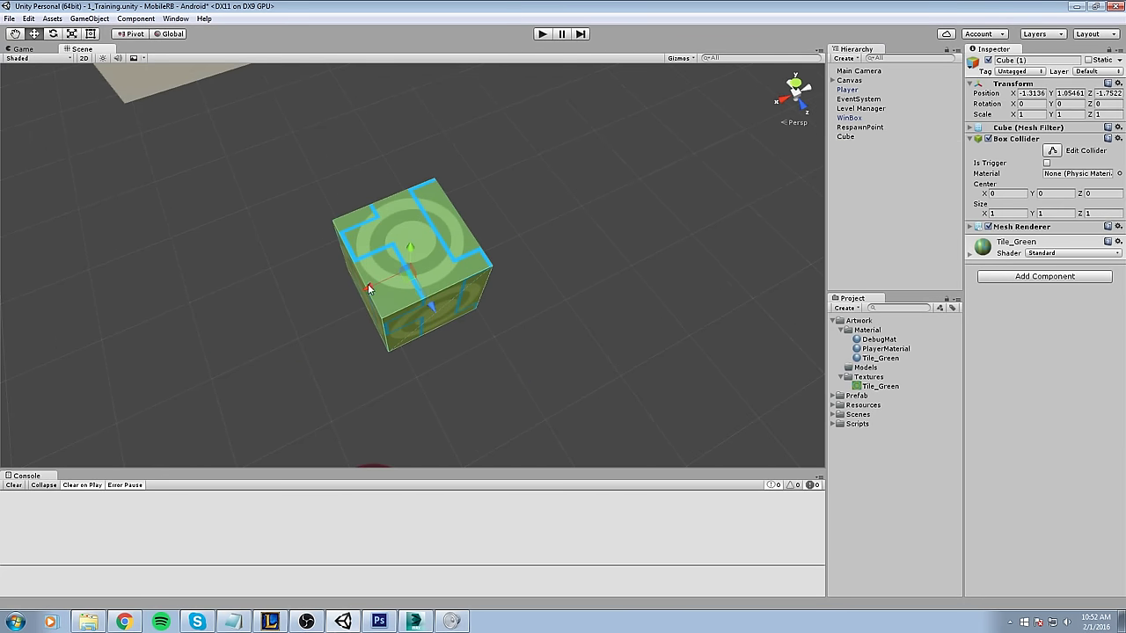
{"action": "left_click_drag", "start_coordinate": [370, 291], "coordinate": [571, 294]}
{"action": "key", "text": "Delete"}
- Switch to Photoshop, delete Layer 4 copy and Layer 4, make Layers 1 to 3 visible, and save the file
{"action": "key", "text": "alt+Tab"}
{"action": "key", "text": "Delete"}
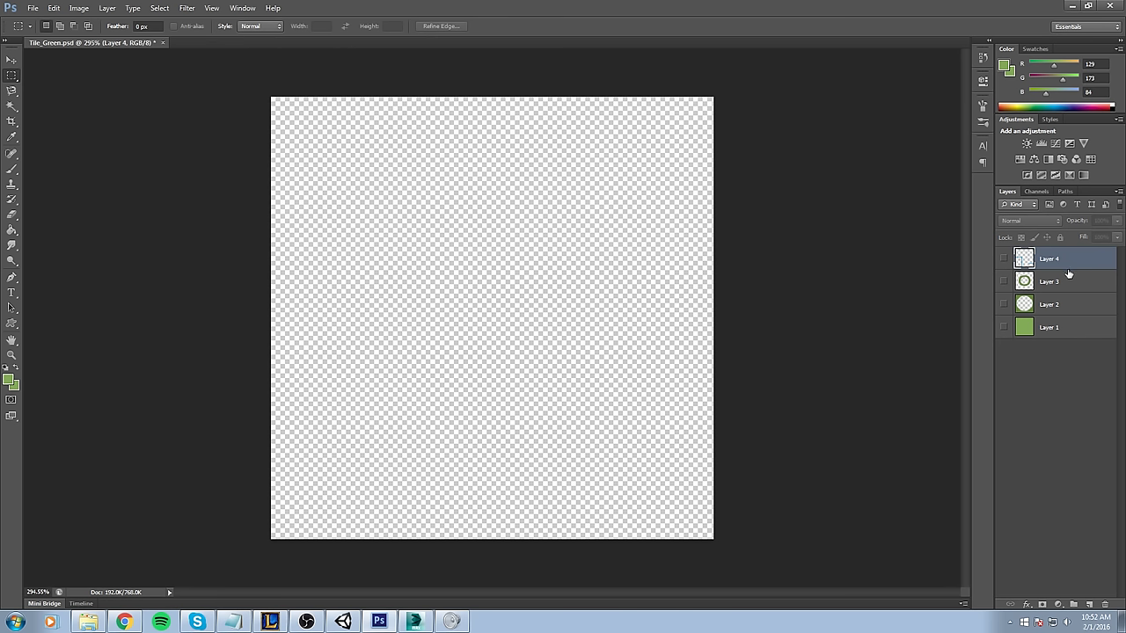
{"action": "key", "text": "Delete"}
{"action": "left_click", "coordinate": [1003, 259]}
{"action": "left_click", "coordinate": [1003, 282]}
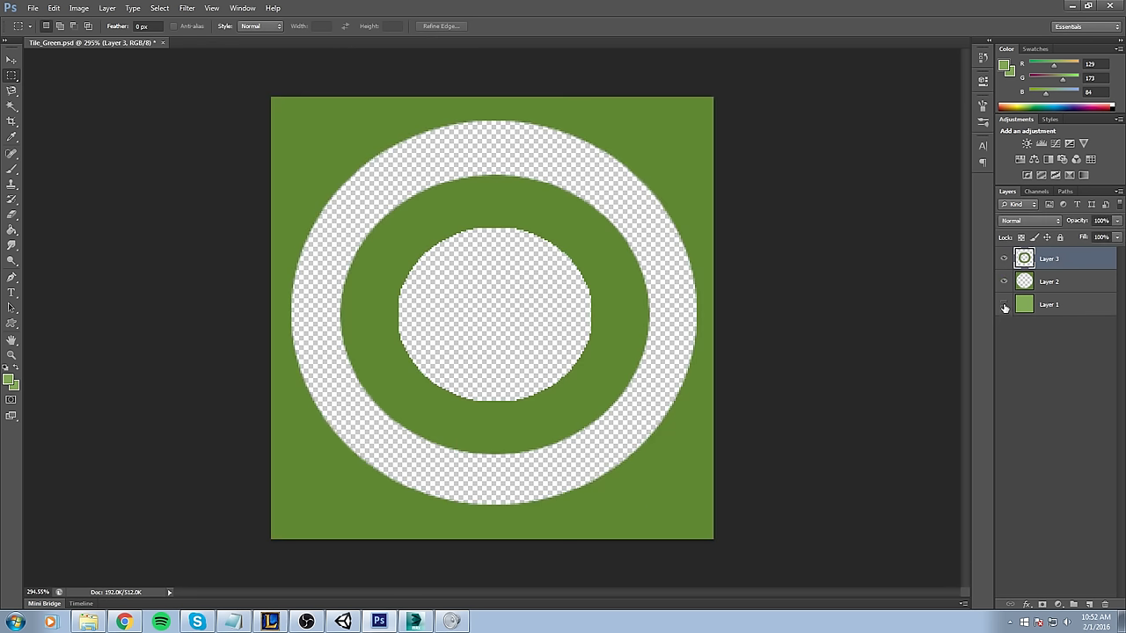
{"action": "left_click", "coordinate": [1003, 304]}
{"action": "key", "text": "ctrl+s"}
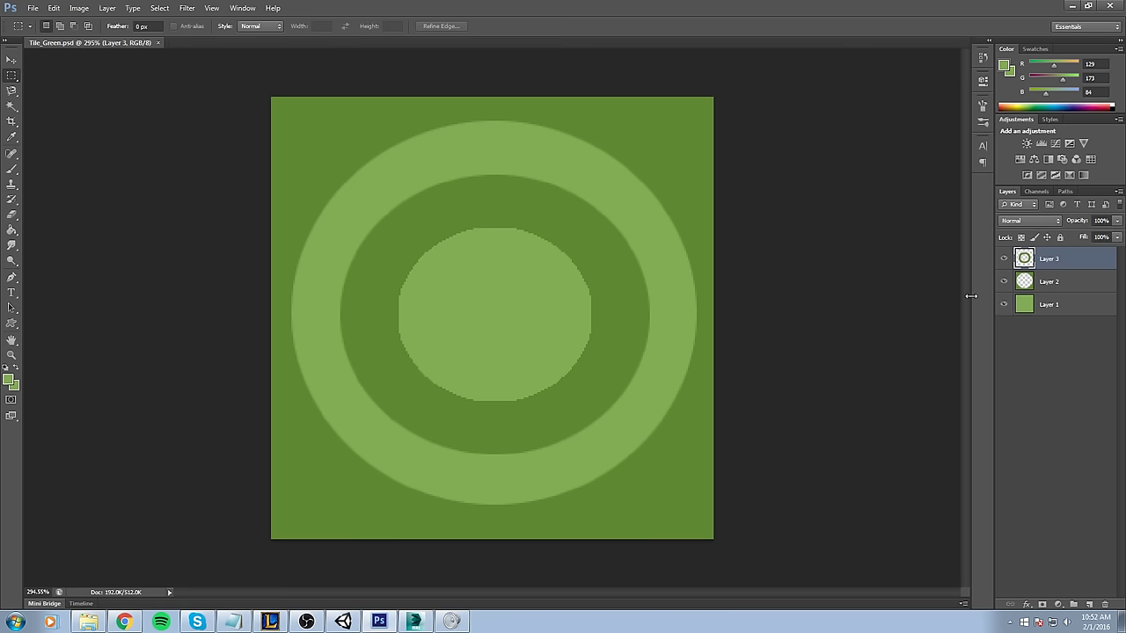
{"action": "left_click", "coordinate": [1088, 284], "text": "shift"}
{"action": "key", "text": "ctrl+t"}
{"action": "left_click_drag", "start_coordinate": [718, 318], "coordinate": [607, 317]}
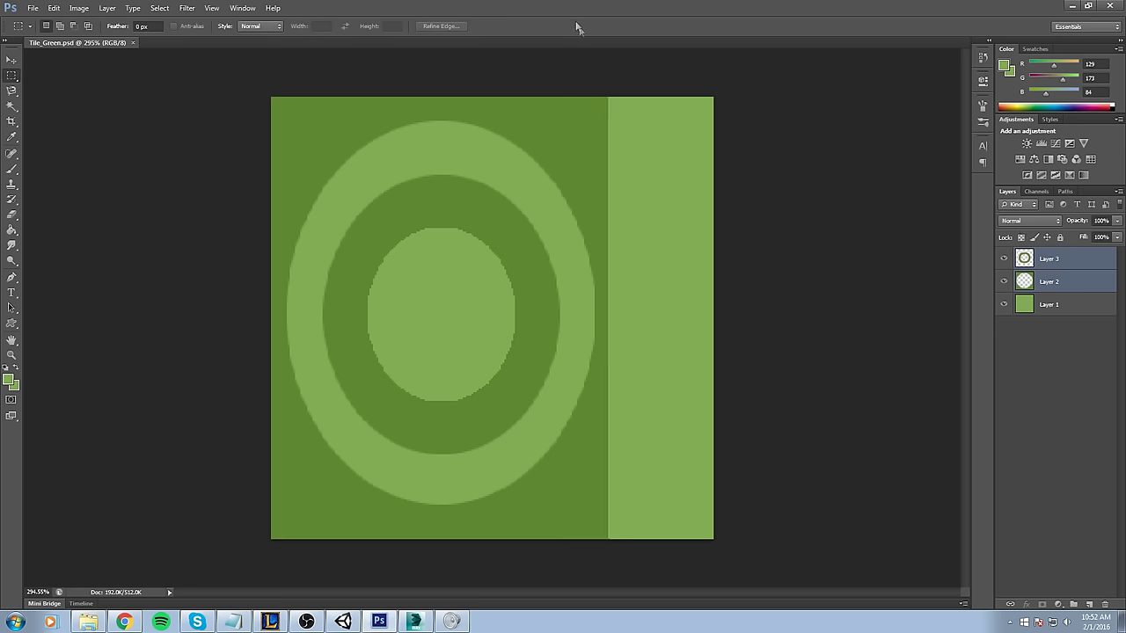
{"action": "left_click", "coordinate": [573, 26]}
- Scale Layer 2 and Layer 3 together to about 88% around the canvas center, leaving a light green border
{"action": "left_click", "coordinate": [1055, 283]}
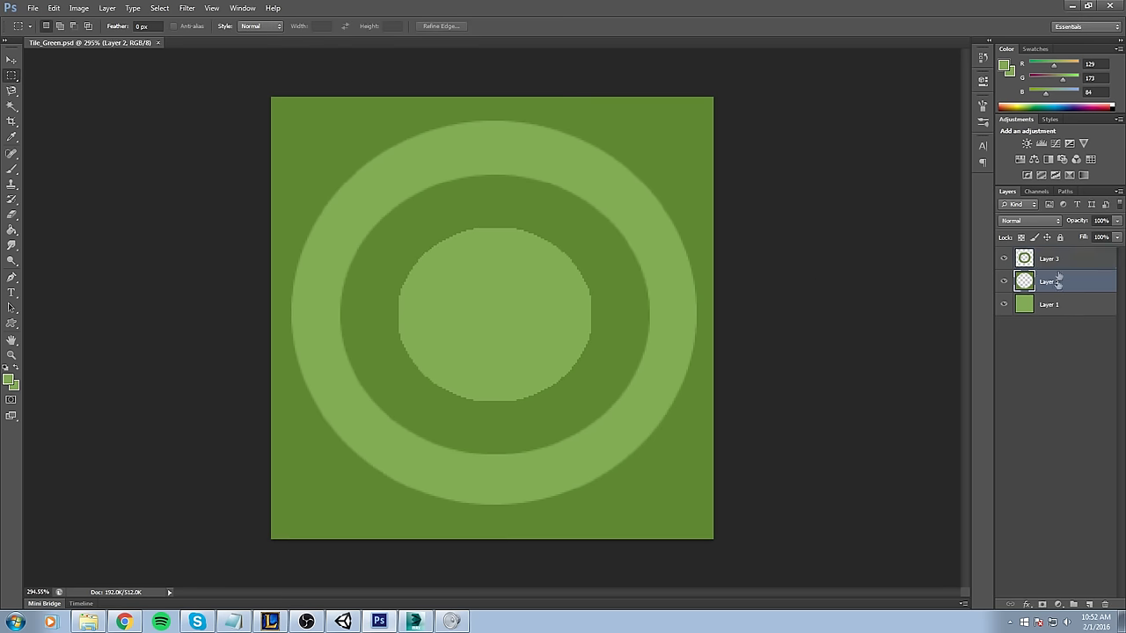
{"action": "left_click", "coordinate": [1052, 264], "text": "shift"}
{"action": "key", "text": "ctrl+t"}
{"action": "left_click_drag", "start_coordinate": [713, 537], "coordinate": [638, 462], "text": "alt+shift"}
{"action": "key", "text": "ctrl+z"}
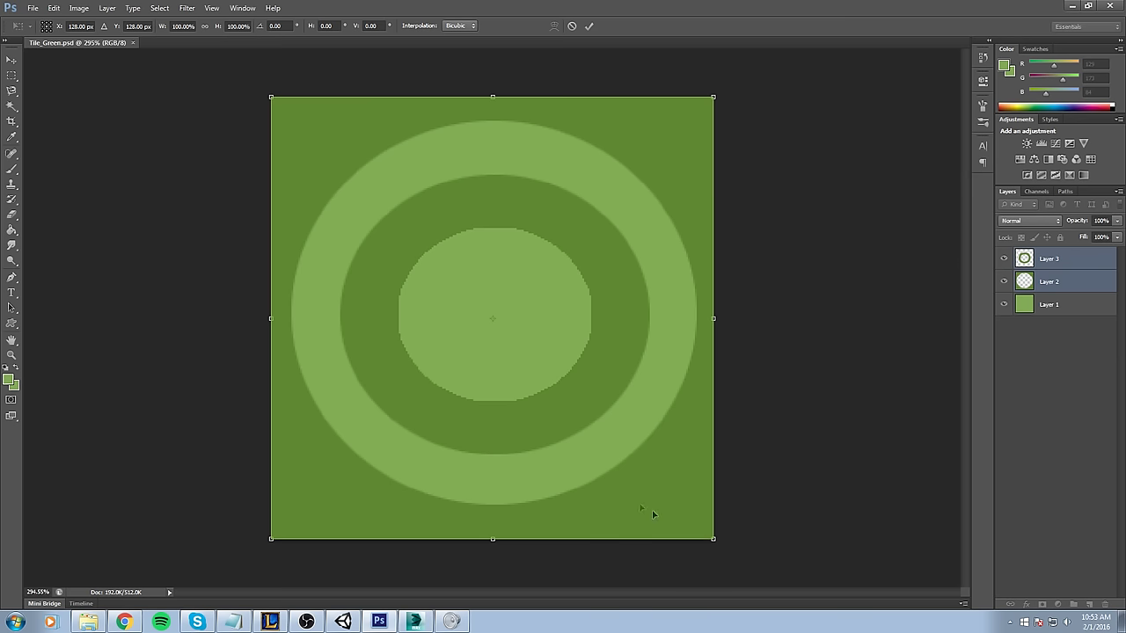
{"action": "left_click_drag", "start_coordinate": [713, 537], "coordinate": [670, 525]}
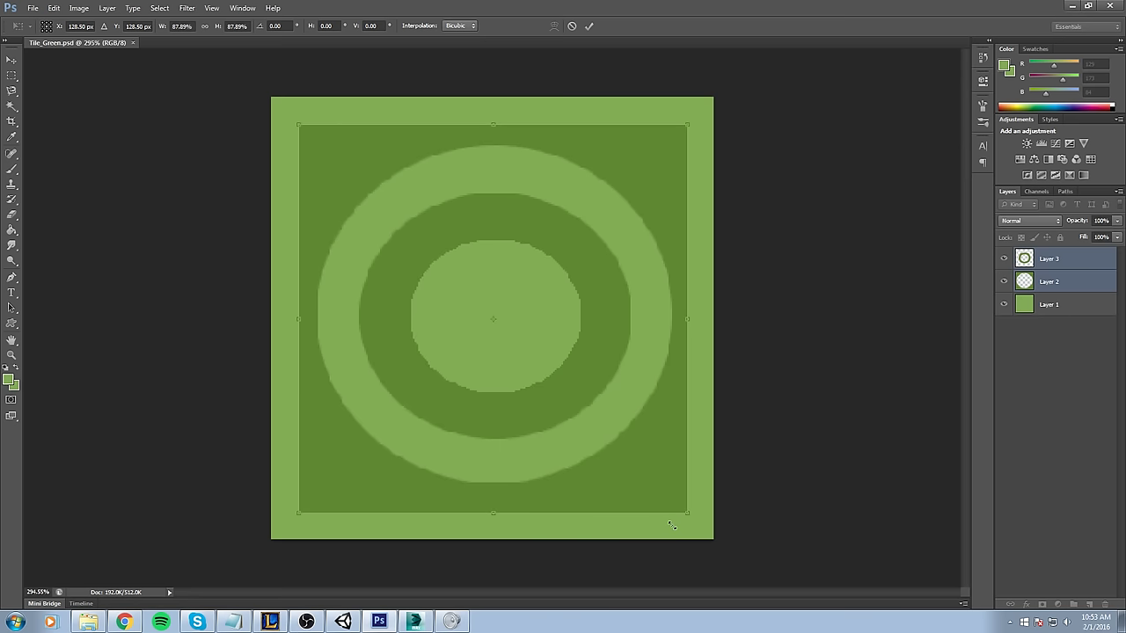
{"action": "left_click", "coordinate": [590, 26]}
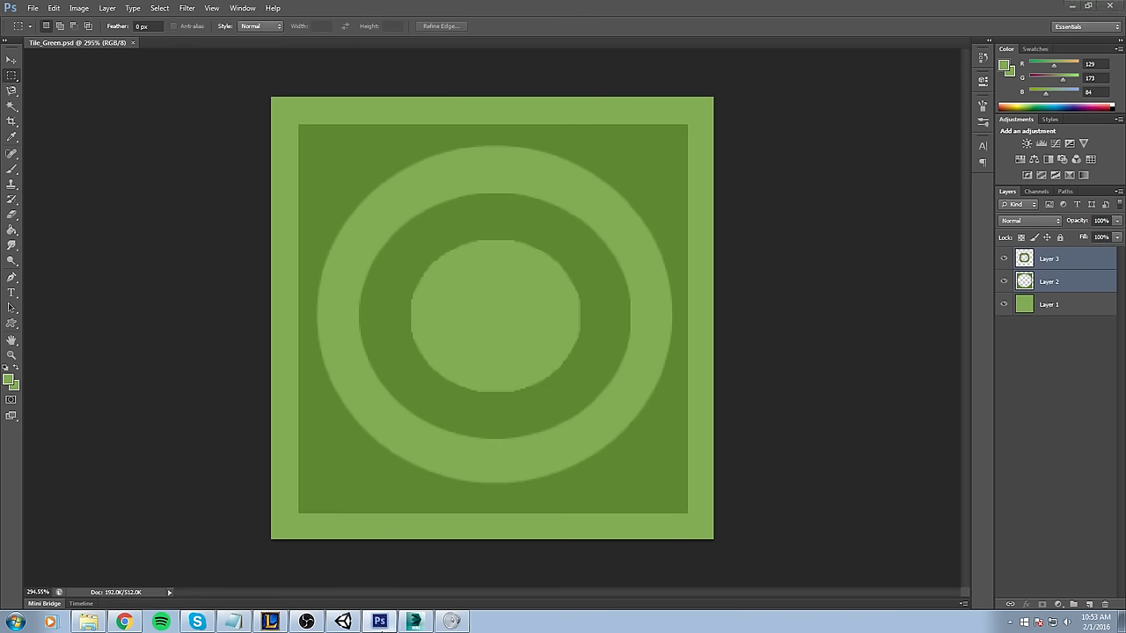
- Switch to Unity and place two duplicates of the cube along X to form a row of three
{"action": "left_click", "coordinate": [342, 621]}
{"action": "key", "text": "ctrl+d"}
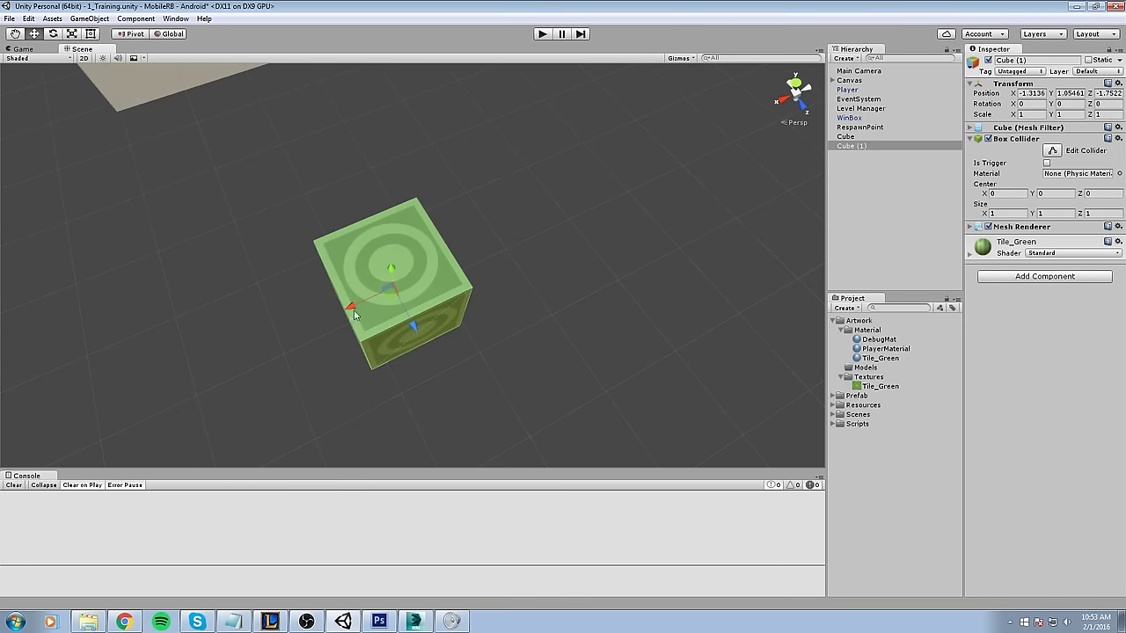
{"action": "left_click_drag", "start_coordinate": [356, 308], "coordinate": [469, 271], "text": "ctrl"}
{"action": "left_click", "coordinate": [490, 345]}
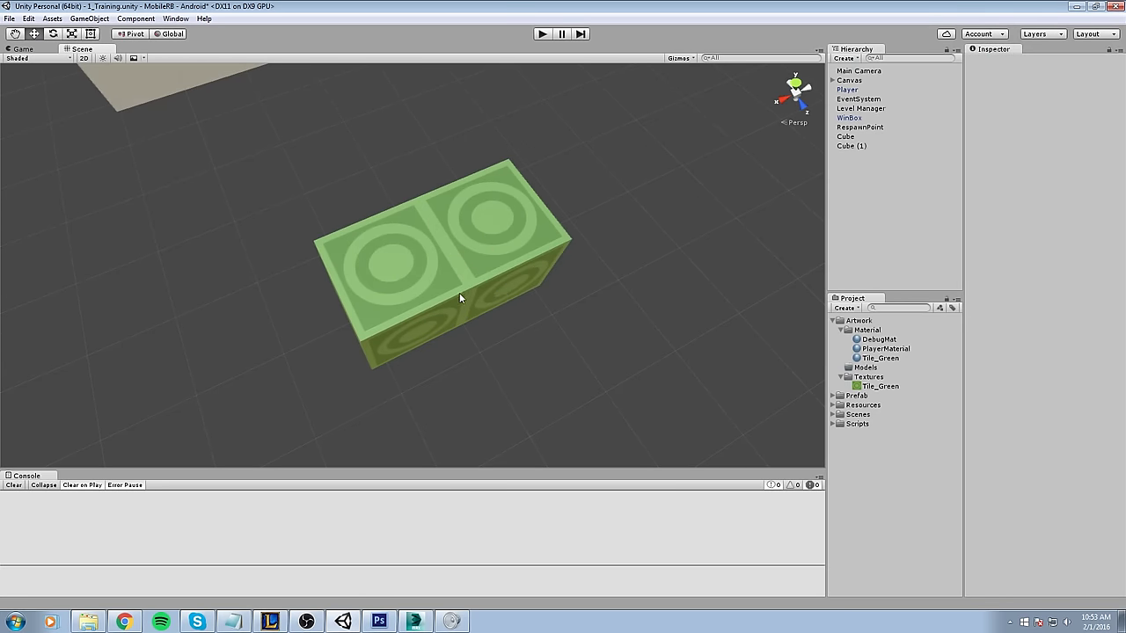
{"action": "left_click", "coordinate": [464, 247]}
{"action": "key", "text": "ctrl+d"}
{"action": "left_click_drag", "start_coordinate": [439, 268], "coordinate": [554, 193], "text": "ctrl"}
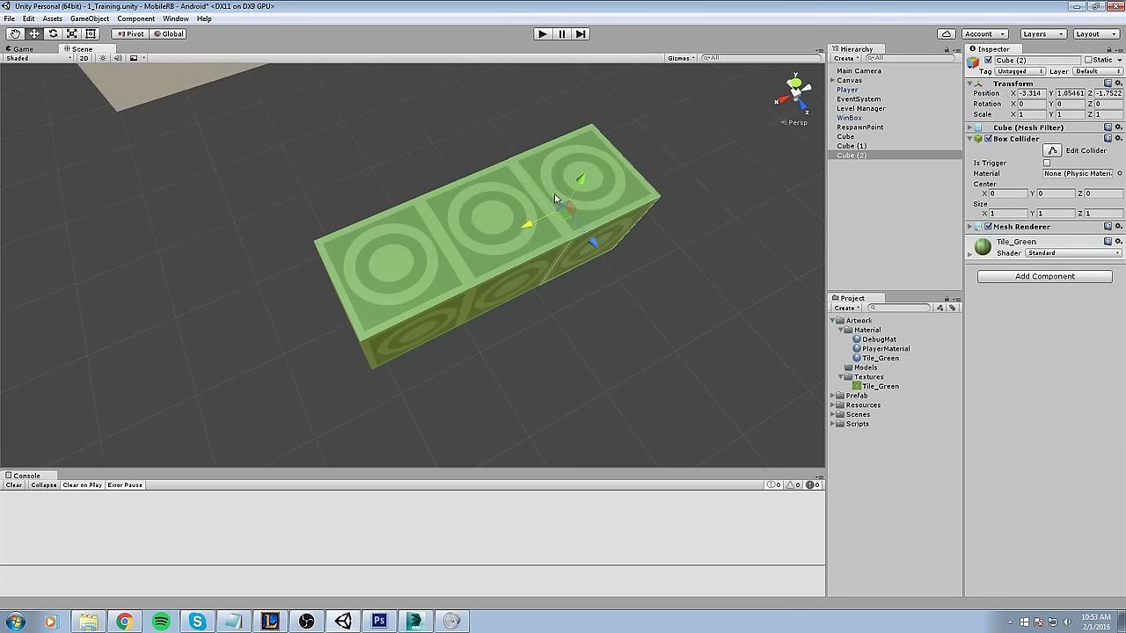
- Select all three cubes in the row and duplicate them
{"action": "scroll", "coordinate": [520, 271], "scroll_direction": "down", "scroll_amount": 1}
{"action": "scroll", "coordinate": [521, 270], "scroll_direction": "down", "scroll_amount": 1}
{"action": "left_click", "coordinate": [858, 138], "text": "shift"}
{"action": "key", "text": "ctrl+d"}
{"action": "left_click", "coordinate": [495, 243], "text": "ctrl"}
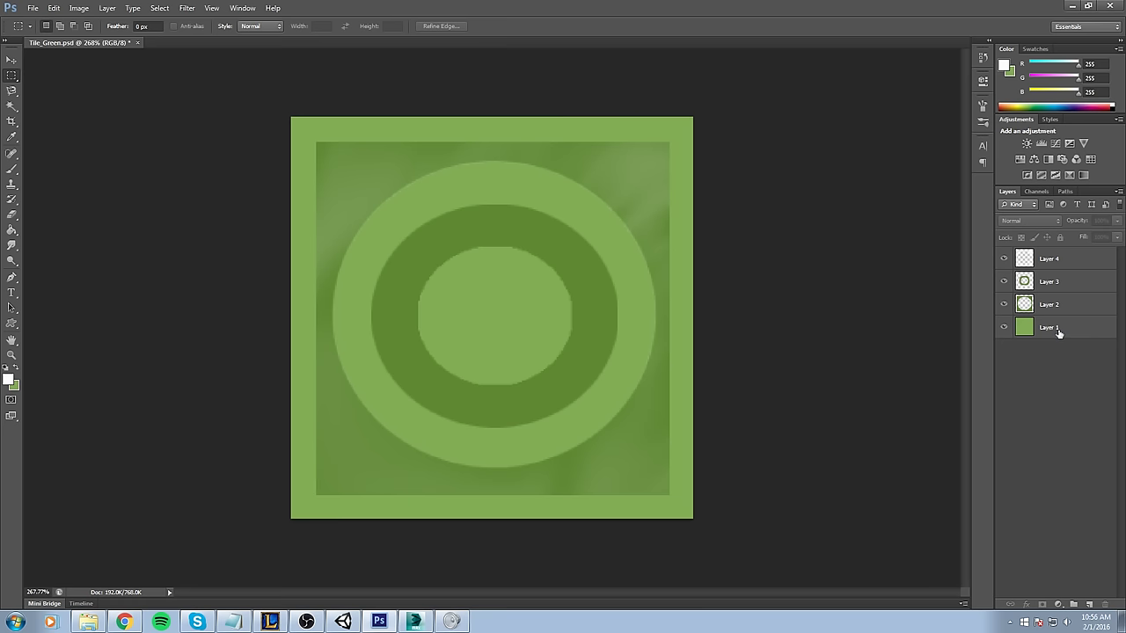
- Switch to Photoshop and examine what Layer 1 and Layer 2 contribute by toggling the visibility of each
{"action": "left_click", "coordinate": [1055, 333]}
{"action": "left_click", "coordinate": [1058, 283]}
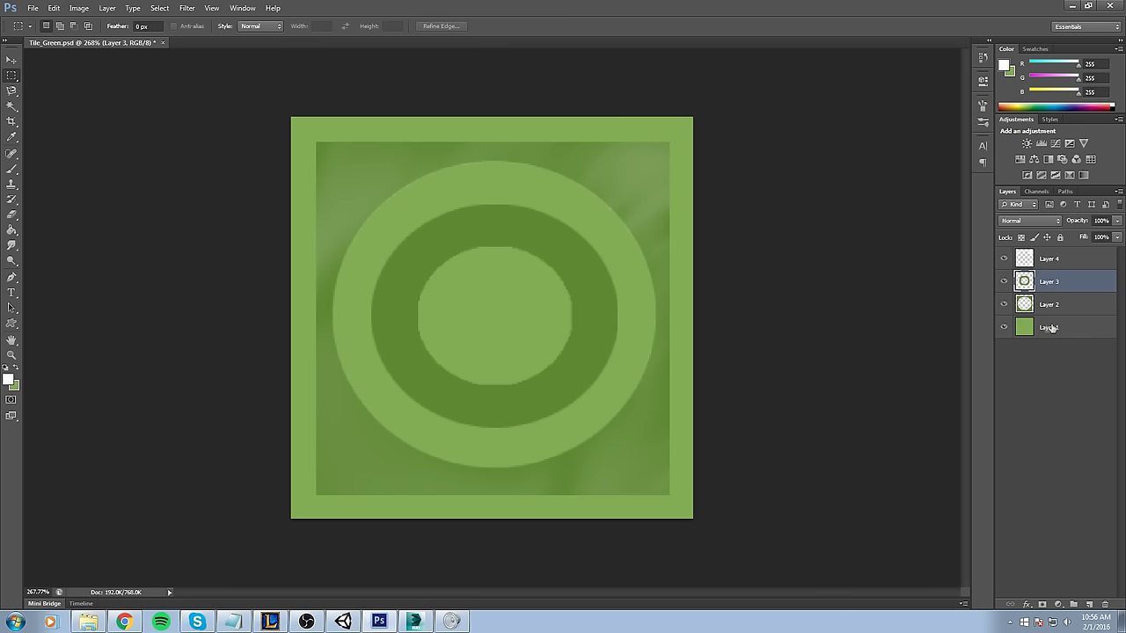
{"action": "left_click", "coordinate": [1046, 327]}
{"action": "left_click", "coordinate": [1004, 327]}
{"action": "left_click", "coordinate": [1004, 327]}
{"action": "left_click", "coordinate": [1004, 327]}
{"action": "left_click", "coordinate": [1003, 327]}
{"action": "left_click", "coordinate": [1003, 304]}
{"action": "left_click", "coordinate": [1003, 304]}
- Compare the Outer Glow and Bevel & Emboss effects on Layer 2, enable only Bevel & Emboss, and open its settings
{"action": "double_click", "coordinate": [1086, 303]}
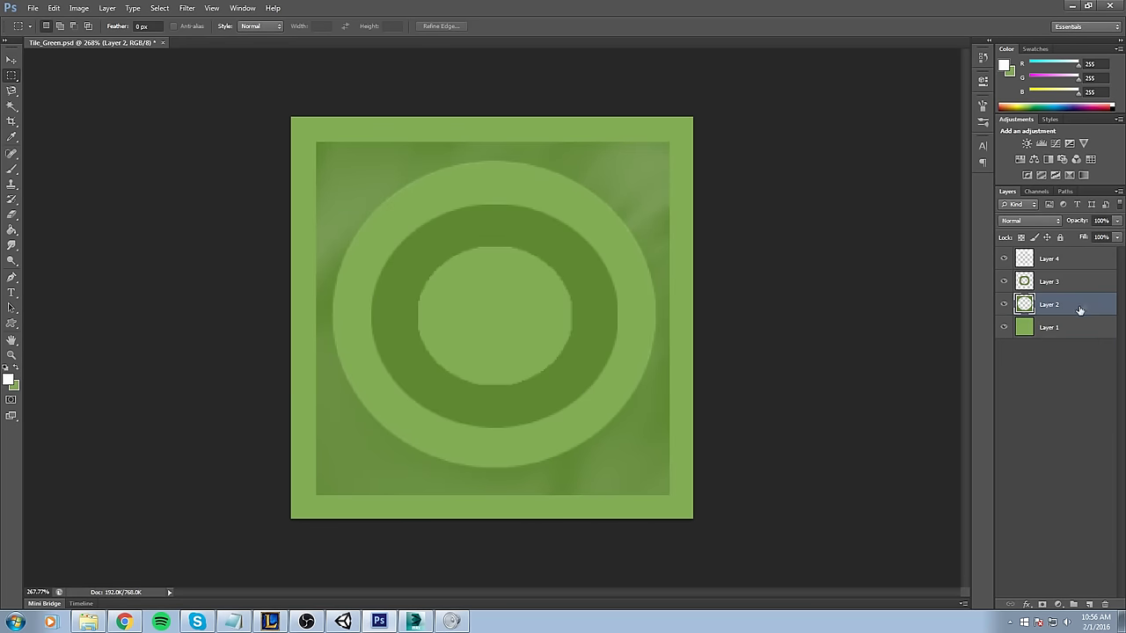
{"action": "left_click", "coordinate": [730, 308]}
{"action": "left_click", "coordinate": [731, 309]}
{"action": "left_click", "coordinate": [730, 180]}
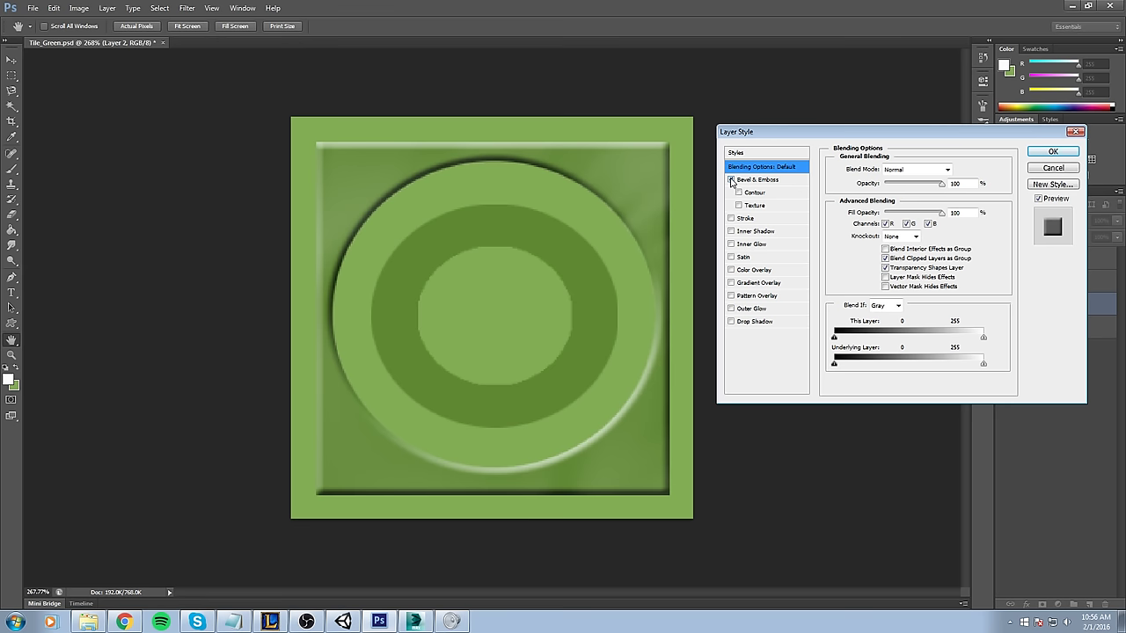
{"action": "left_click", "coordinate": [730, 180]}
{"action": "left_click", "coordinate": [731, 180]}
{"action": "left_click", "coordinate": [731, 180]}
{"action": "left_click", "coordinate": [731, 180]}
{"action": "left_click", "coordinate": [731, 181]}
{"action": "left_click", "coordinate": [730, 309]}
{"action": "left_click", "coordinate": [730, 179]}
{"action": "left_click", "coordinate": [731, 308]}
{"action": "left_click", "coordinate": [781, 181]}
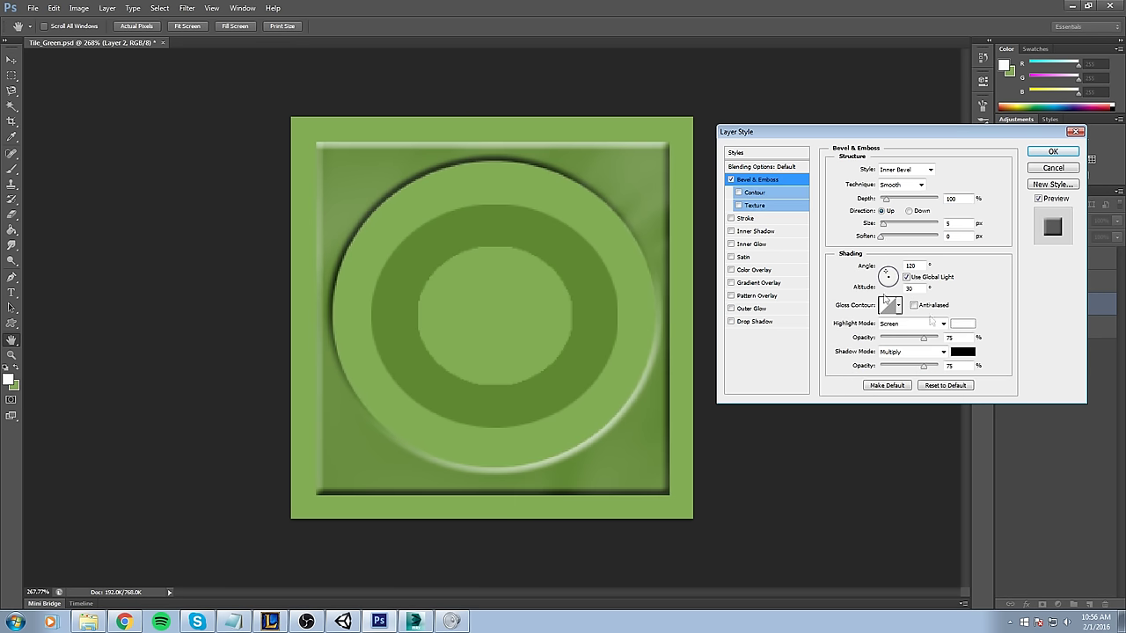
- Set the bevel depth to 174% with 0 px soften, compare the bevel styles, and choose Pillow Emboss
{"action": "mouse_move", "coordinate": [880, 240]}
{"action": "left_mouse_down"}
{"action": "mouse_move", "coordinate": [922, 246]}
{"action": "mouse_move", "coordinate": [902, 250]}
{"action": "mouse_move", "coordinate": [900, 225]}
{"action": "mouse_move", "coordinate": [885, 228]}
{"action": "mouse_move", "coordinate": [889, 202]}
{"action": "left_mouse_up"}
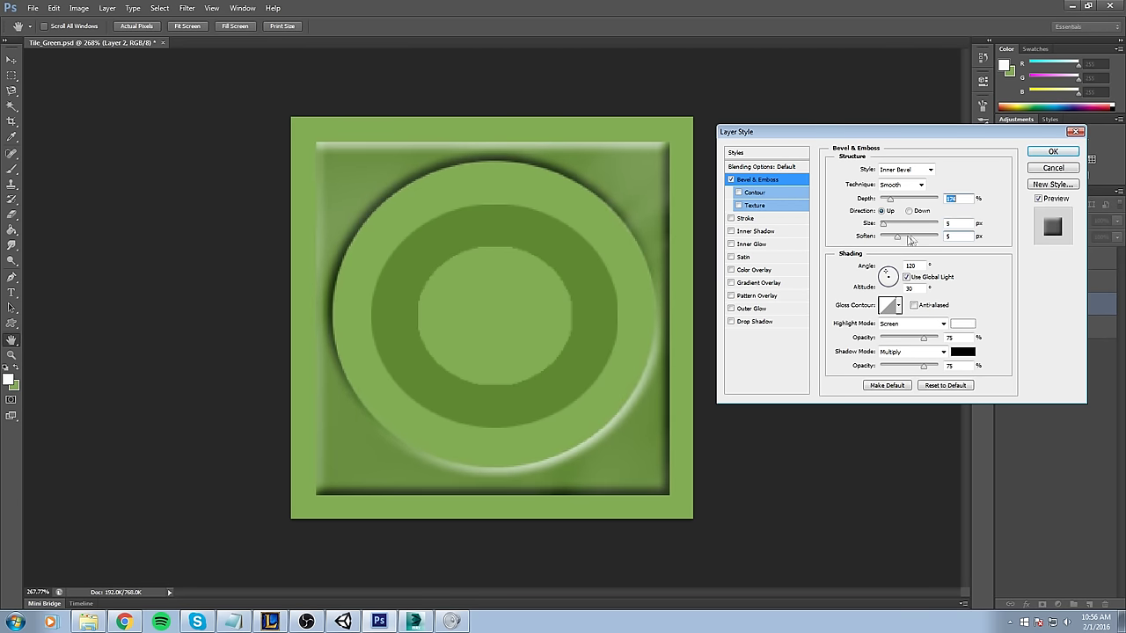
{"action": "left_click_drag", "start_coordinate": [899, 240], "coordinate": [885, 239]}
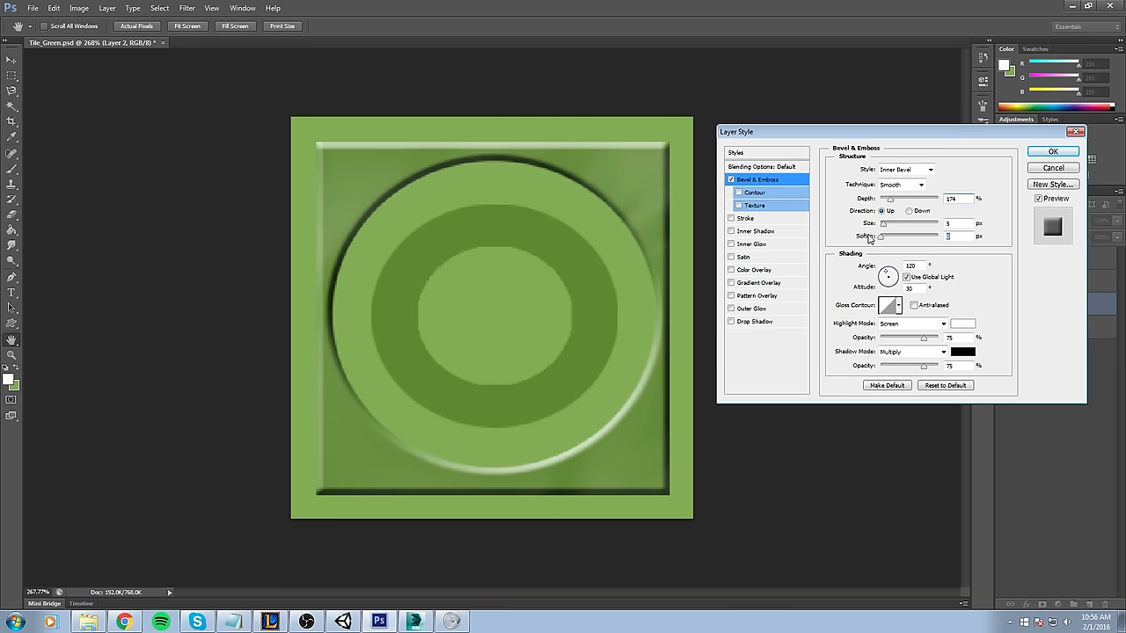
{"action": "left_click", "coordinate": [930, 170]}
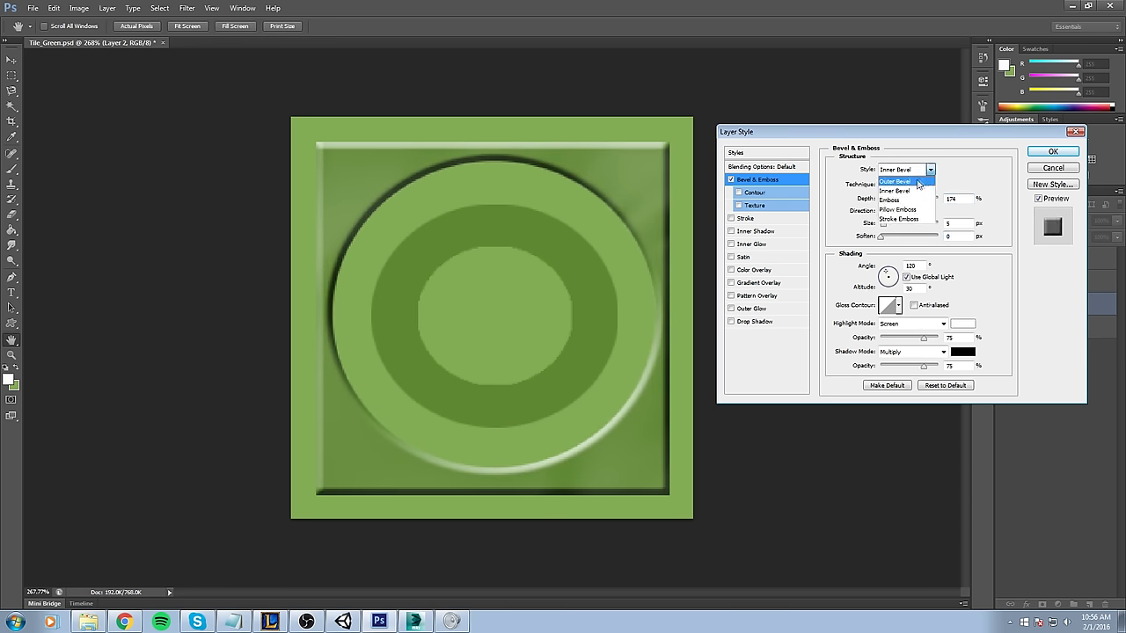
{"action": "left_click", "coordinate": [904, 181]}
{"action": "key", "text": "Down"}
{"action": "key", "text": "Down"}
{"action": "key", "text": "Down"}
{"action": "key", "text": "Down"}
{"action": "key", "text": "Up"}
{"action": "key", "text": "Down"}
{"action": "key", "text": "Up"}
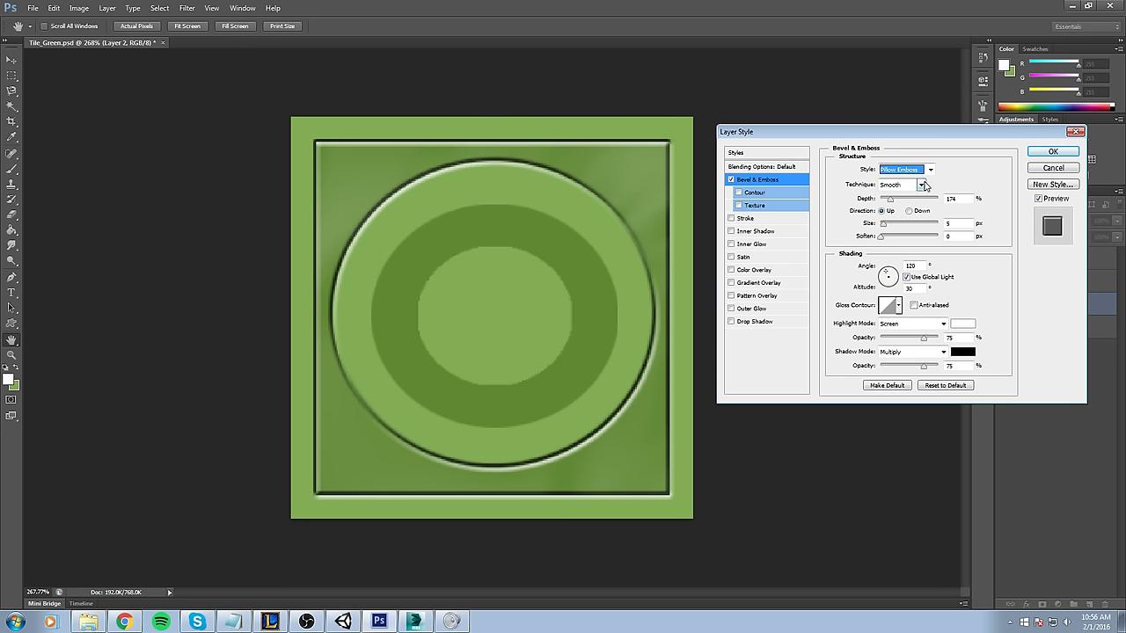
- Compare the bevel techniques and return to Smooth, then set the depth to 103% and the direction to Down
{"action": "left_click", "coordinate": [924, 184]}
{"action": "left_click", "coordinate": [899, 210]}
{"action": "key", "text": "Down"}
{"action": "key", "text": "Up"}
{"action": "key", "text": "Up"}
{"action": "left_click_drag", "start_coordinate": [888, 201], "coordinate": [886, 210]}
{"action": "left_click", "coordinate": [909, 211]}
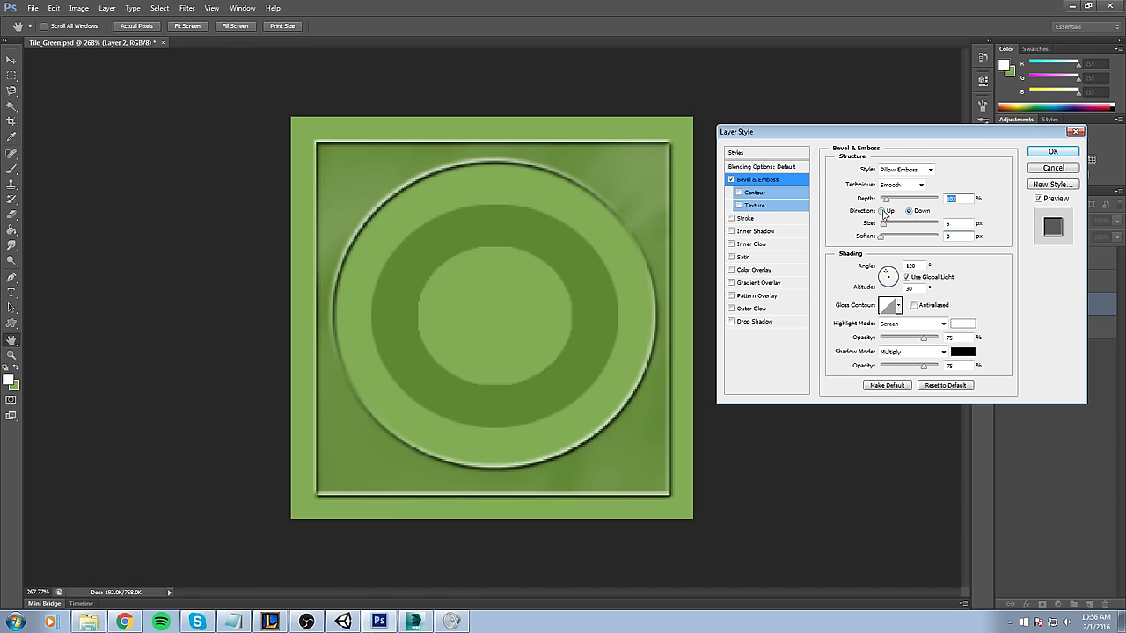
- Disable Use Global Light at a 120° angle, set highlight opacity to 67%, raise the shadow opacity, and apply the layer style
{"action": "type", "text": "90"}
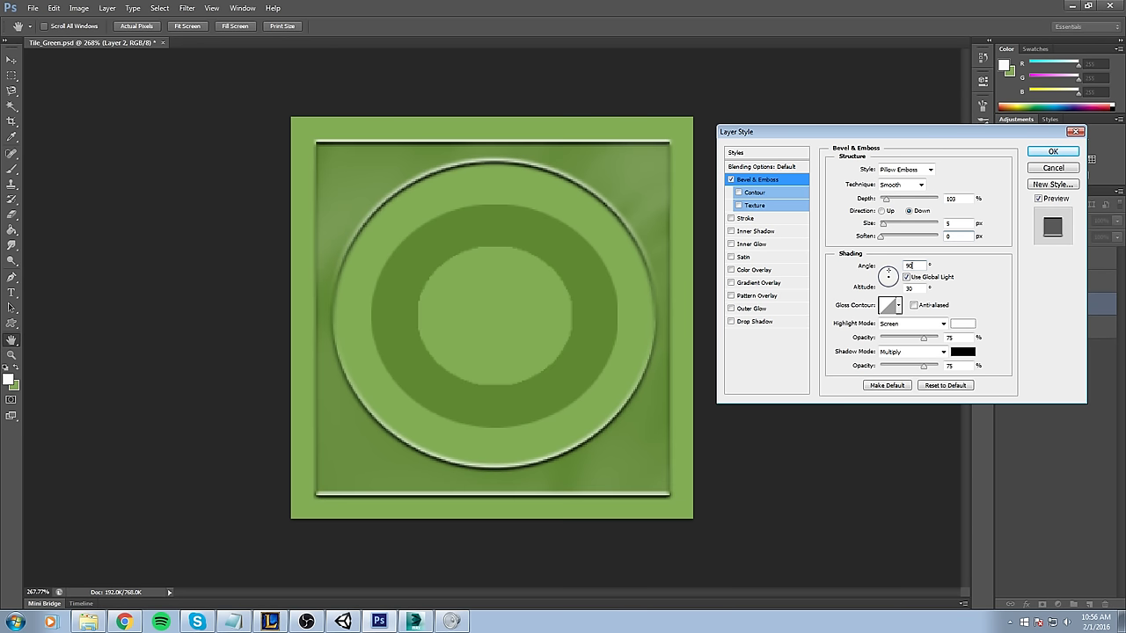
{"action": "left_click", "coordinate": [905, 277]}
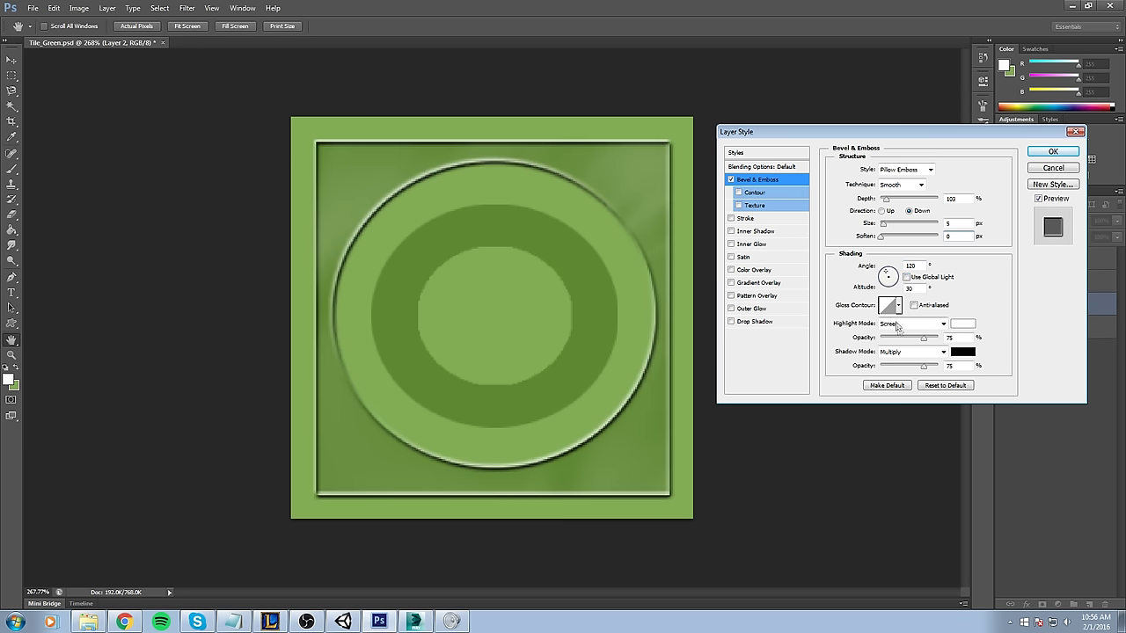
{"action": "left_click_drag", "start_coordinate": [922, 339], "coordinate": [927, 339]}
{"action": "left_click_drag", "start_coordinate": [923, 366], "coordinate": [928, 367]}
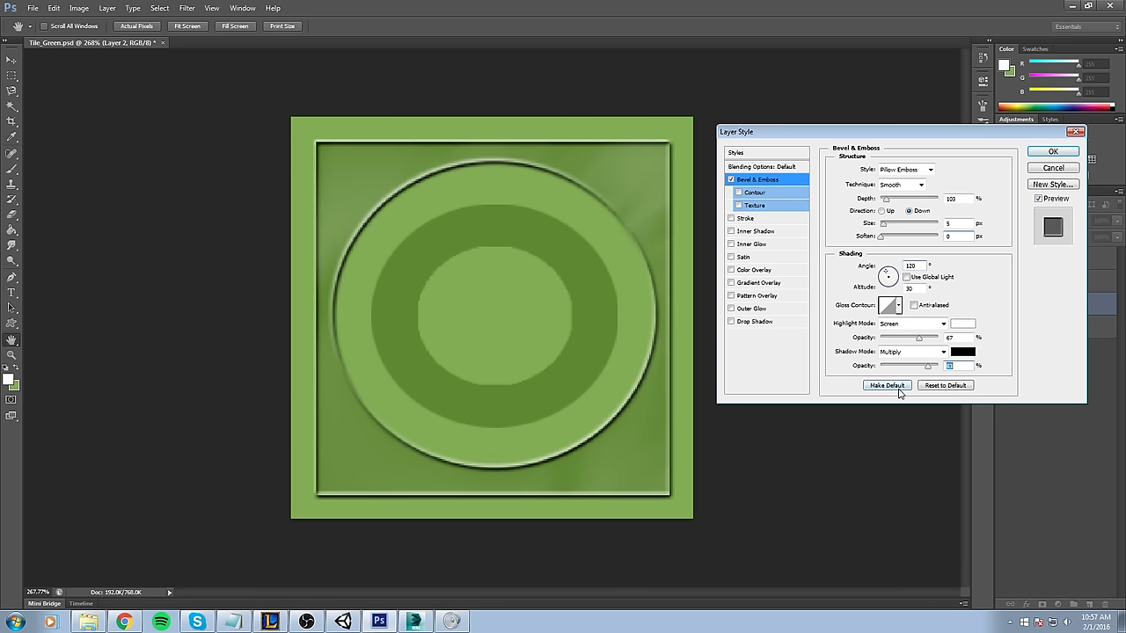
{"action": "left_click", "coordinate": [1053, 152]}
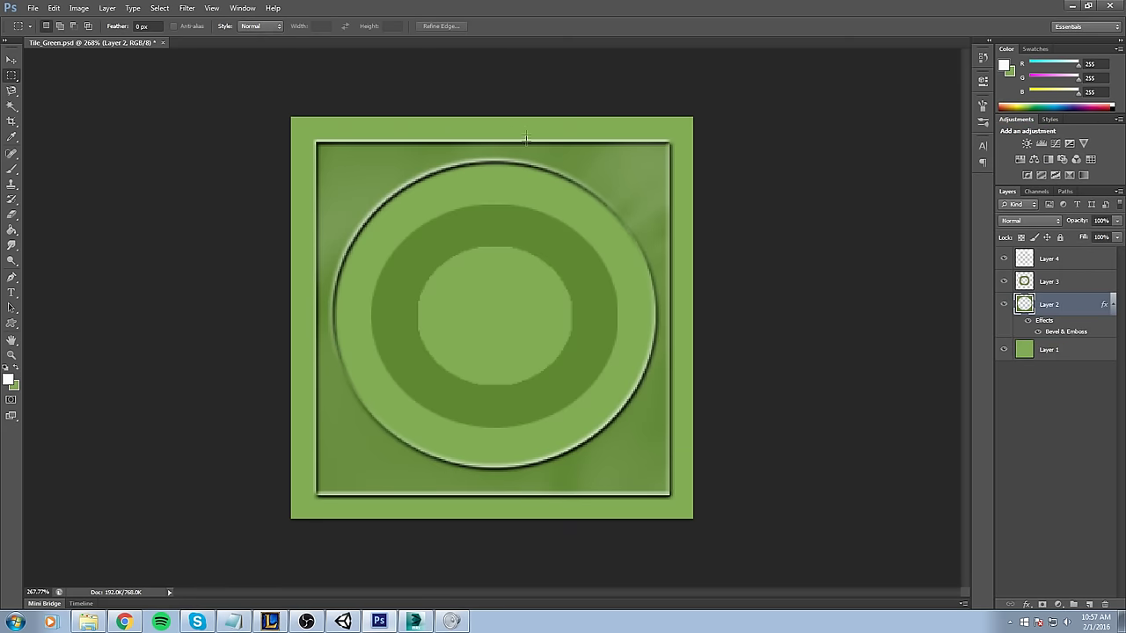
- Switch to Unity and examine the beveled tile texture on the cube up close and from several angles
{"action": "left_click", "coordinate": [342, 621]}
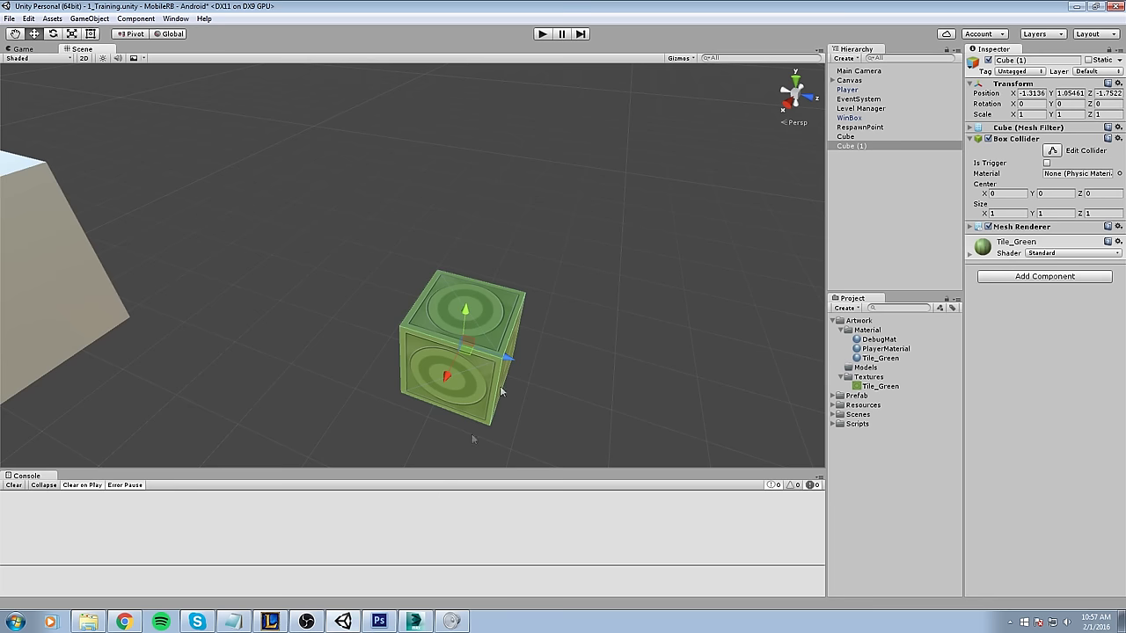
{"action": "left_click", "coordinate": [579, 271]}
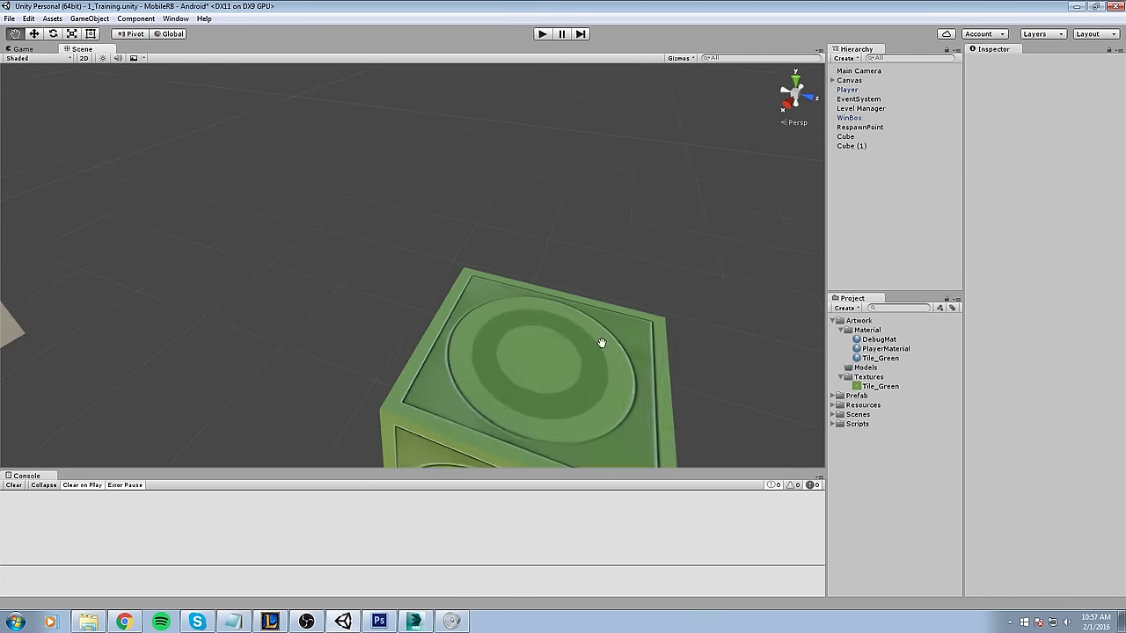
{"action": "left_click", "coordinate": [449, 282]}
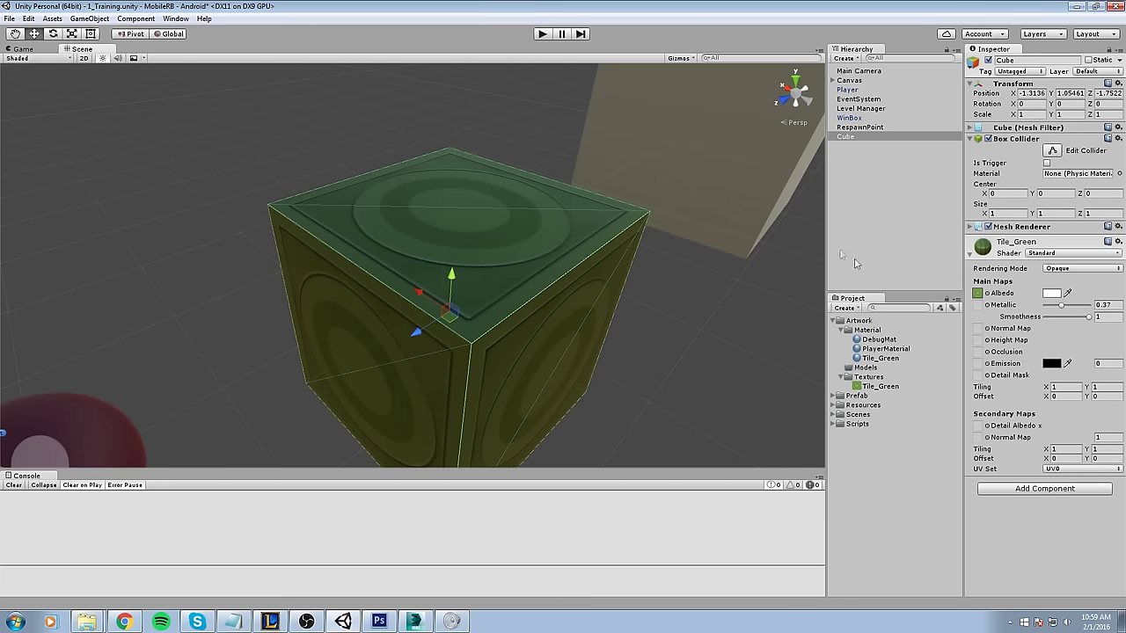
{"action": "left_click", "coordinate": [594, 254]}
{"action": "left_click", "coordinate": [498, 249]}
{"action": "right_click_drag", "start_coordinate": [498, 249], "coordinate": [534, 245]}
{"action": "scroll", "coordinate": [534, 245], "scroll_direction": "down", "scroll_amount": 3}
{"action": "middle_click_drag", "start_coordinate": [534, 244], "coordinate": [664, 247]}
{"action": "key", "text": "f"}
- Keep the Tile_Green material's rendering mode at Opaque and set Metallic to 1 and Smoothness to 0
{"action": "left_click", "coordinate": [1082, 268]}
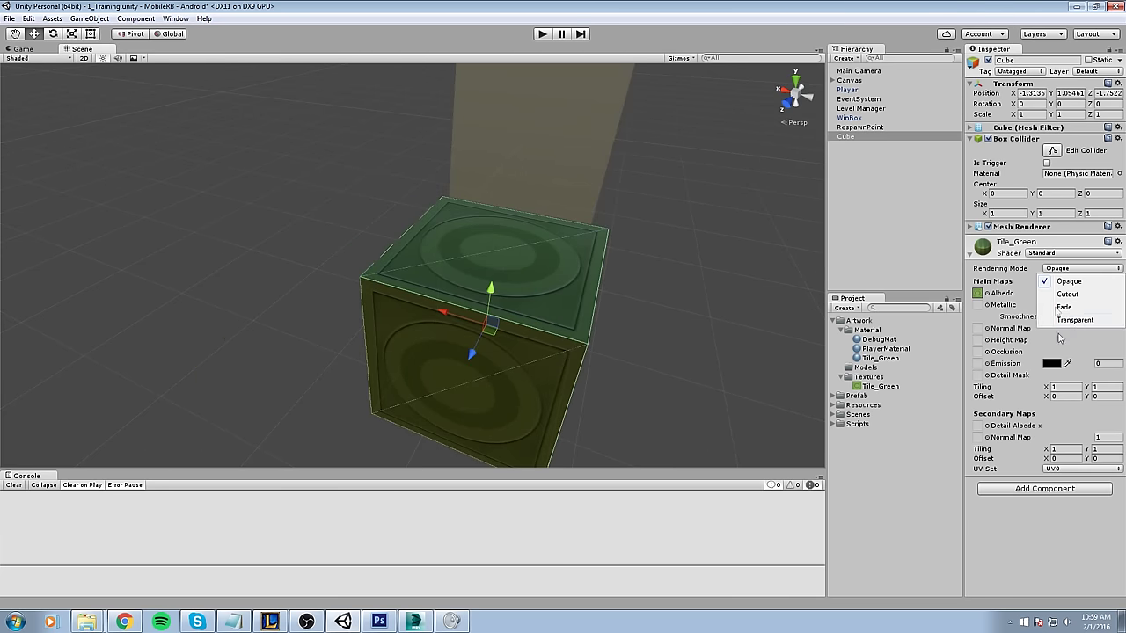
{"action": "left_click", "coordinate": [1062, 284]}
{"action": "left_click_drag", "start_coordinate": [1060, 307], "coordinate": [1022, 318]}
- Examine the top and side faces of the cube with the adjusted Tile_Green material from different angles and distances
{"action": "left_click", "coordinate": [689, 306]}
{"action": "scroll", "coordinate": [565, 313], "scroll_direction": "down", "scroll_amount": 3}
{"action": "left_click", "coordinate": [543, 315]}
{"action": "left_click", "coordinate": [603, 322]}
{"action": "right_click_drag", "start_coordinate": [603, 321], "coordinate": [344, 285]}
{"action": "left_click", "coordinate": [431, 259]}
{"action": "left_click_drag", "start_coordinate": [431, 259], "coordinate": [554, 360], "text": "alt"}
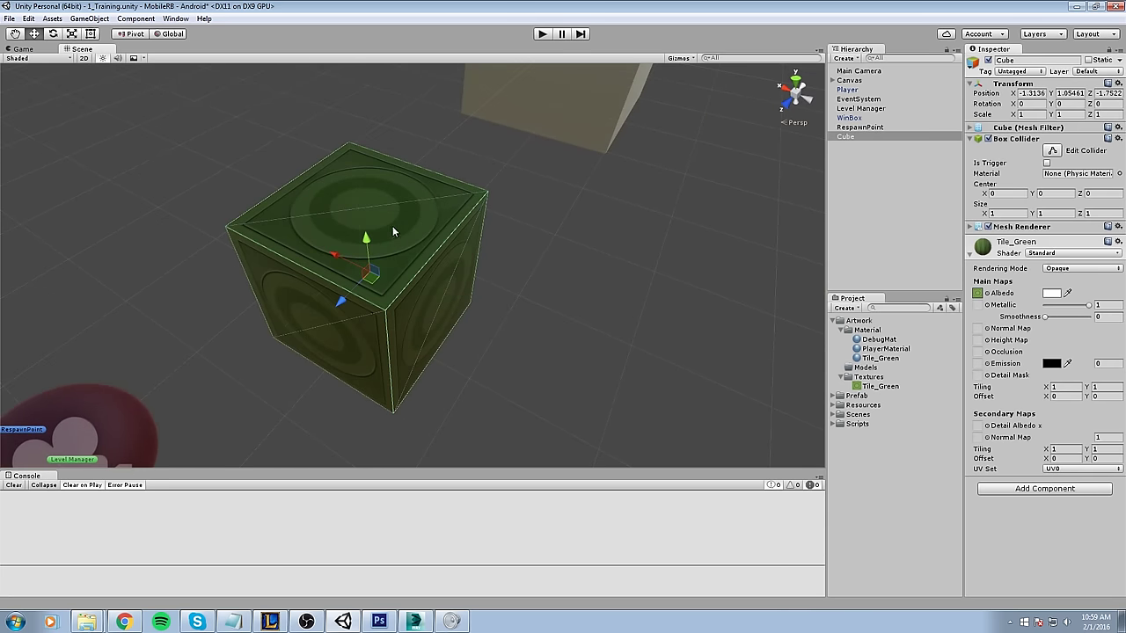
{"action": "middle_click_drag", "start_coordinate": [548, 237], "coordinate": [606, 284]}
{"action": "left_click", "coordinate": [606, 287]}
{"action": "middle_click_drag", "start_coordinate": [600, 359], "coordinate": [652, 255]}
{"action": "left_click", "coordinate": [505, 328]}
{"action": "right_click_drag", "start_coordinate": [652, 255], "coordinate": [603, 240]}
{"action": "left_click", "coordinate": [596, 240]}
{"action": "scroll", "coordinate": [580, 236], "scroll_direction": "up", "scroll_amount": 4}
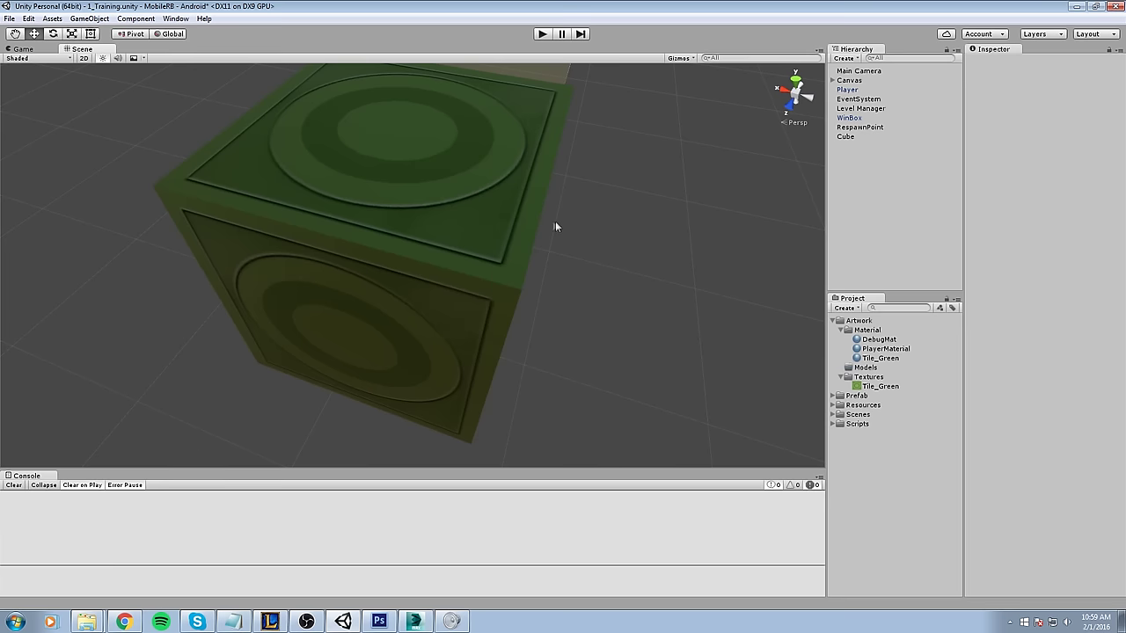
{"action": "middle_click_drag", "start_coordinate": [577, 236], "coordinate": [587, 299]}
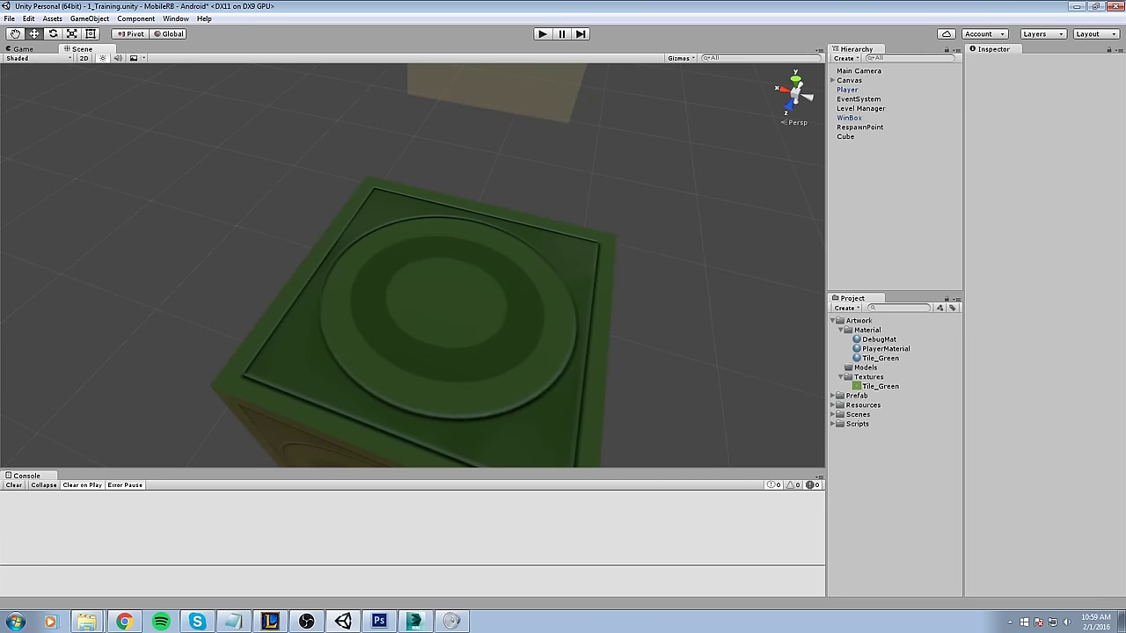
- Switch to Photoshop and check what Layer 3 contributes by toggling its visibility off and on
{"action": "left_click", "coordinate": [377, 622]}
{"action": "left_click", "coordinate": [1004, 282]}
{"action": "left_click", "coordinate": [1004, 281]}
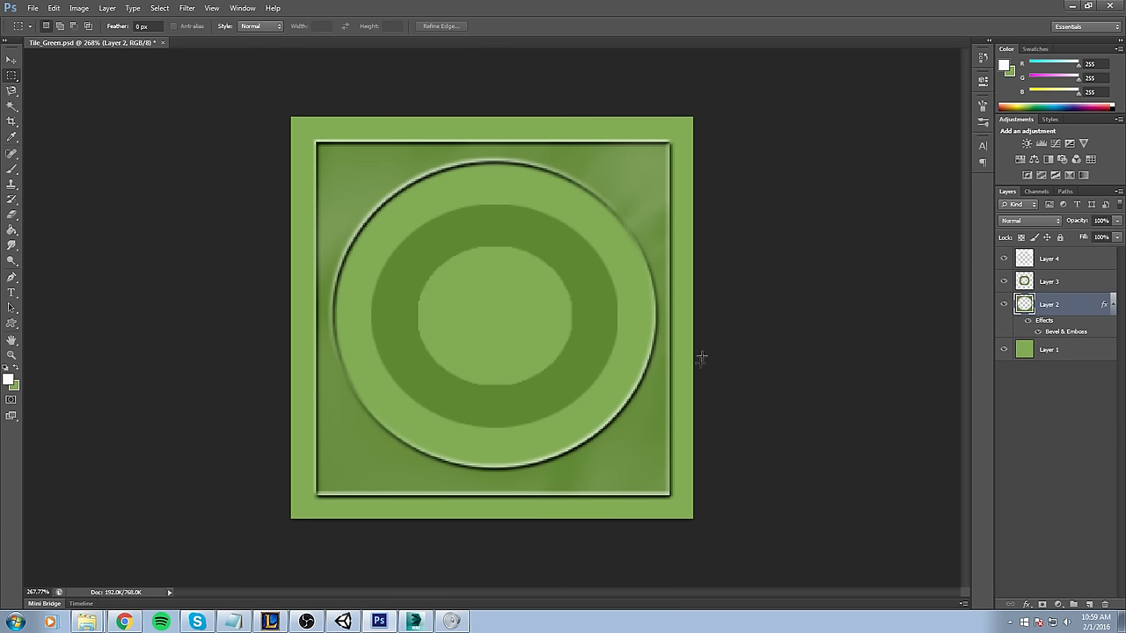
- Copy the Bevel & Emboss layer style from Layer 2 and paste it onto Layer 3
{"action": "right_click", "coordinate": [1071, 306]}
{"action": "left_click", "coordinate": [1081, 309]}
{"action": "right_click", "coordinate": [1080, 309]}
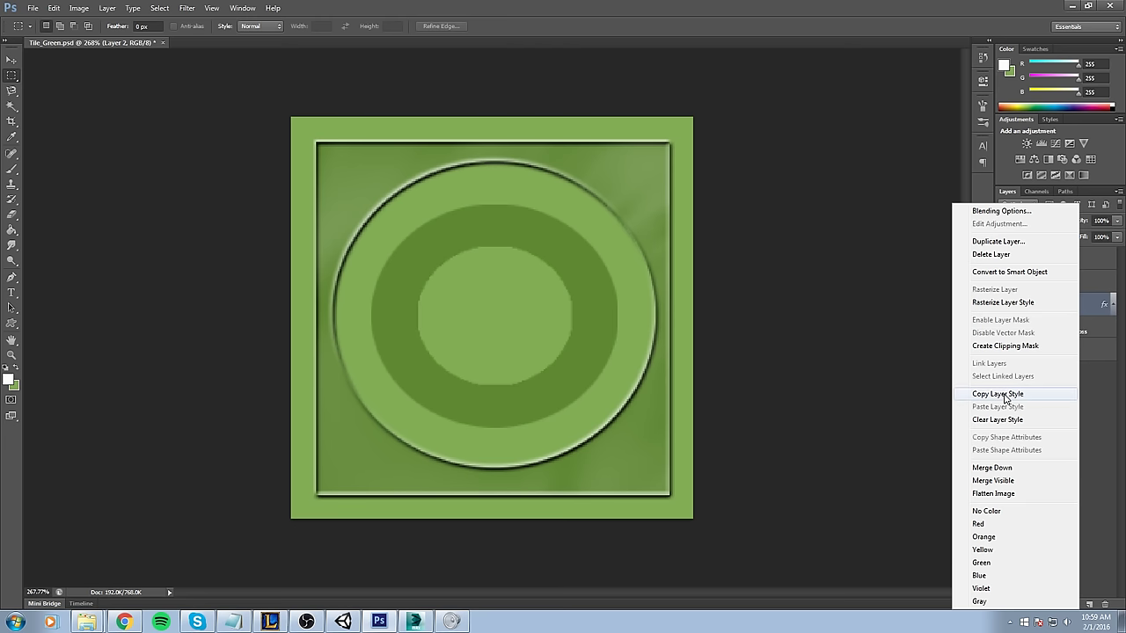
{"action": "left_click", "coordinate": [1007, 395]}
{"action": "left_click", "coordinate": [1087, 281]}
{"action": "right_click", "coordinate": [1088, 281]}
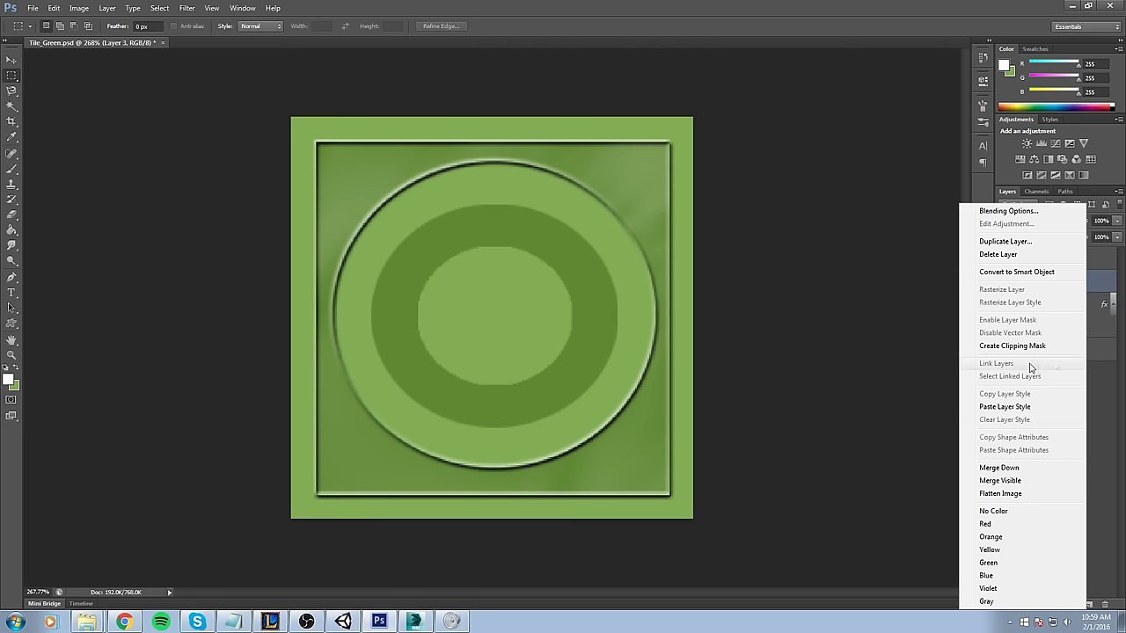
{"action": "left_click", "coordinate": [1022, 411]}
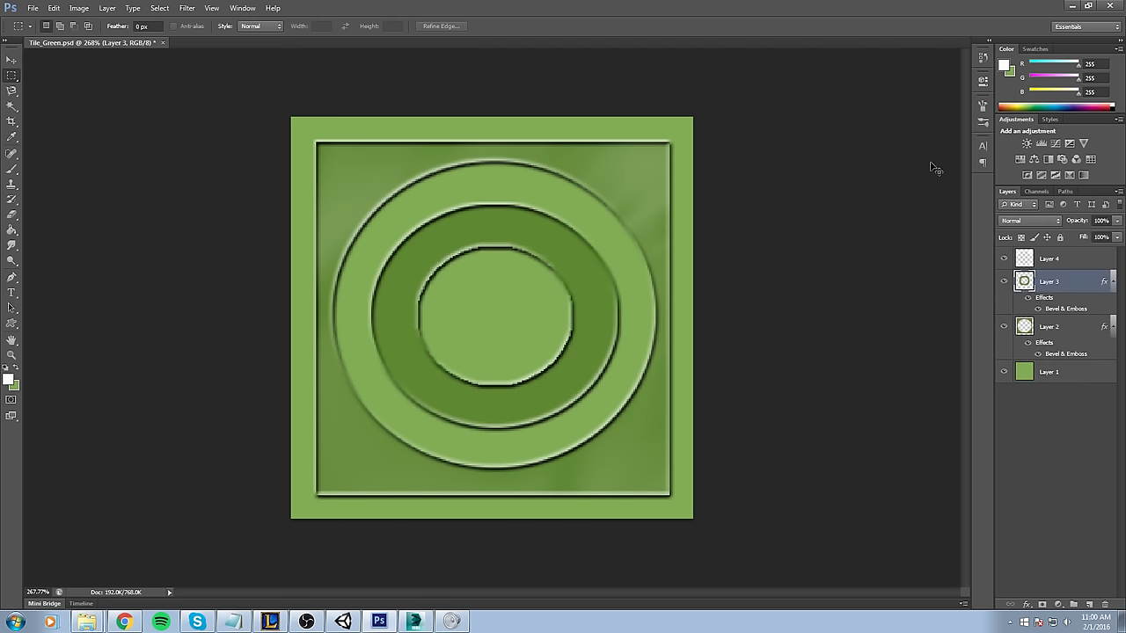
- Switch to Unity and examine the updated tile texture on the cube's top and side faces from several angles
{"action": "left_click", "coordinate": [1071, 6]}
{"action": "left_click_drag", "start_coordinate": [600, 233], "coordinate": [490, 239], "text": "alt"}
{"action": "left_click", "coordinate": [422, 251]}
{"action": "scroll", "coordinate": [498, 292], "scroll_direction": "down", "scroll_amount": 3}
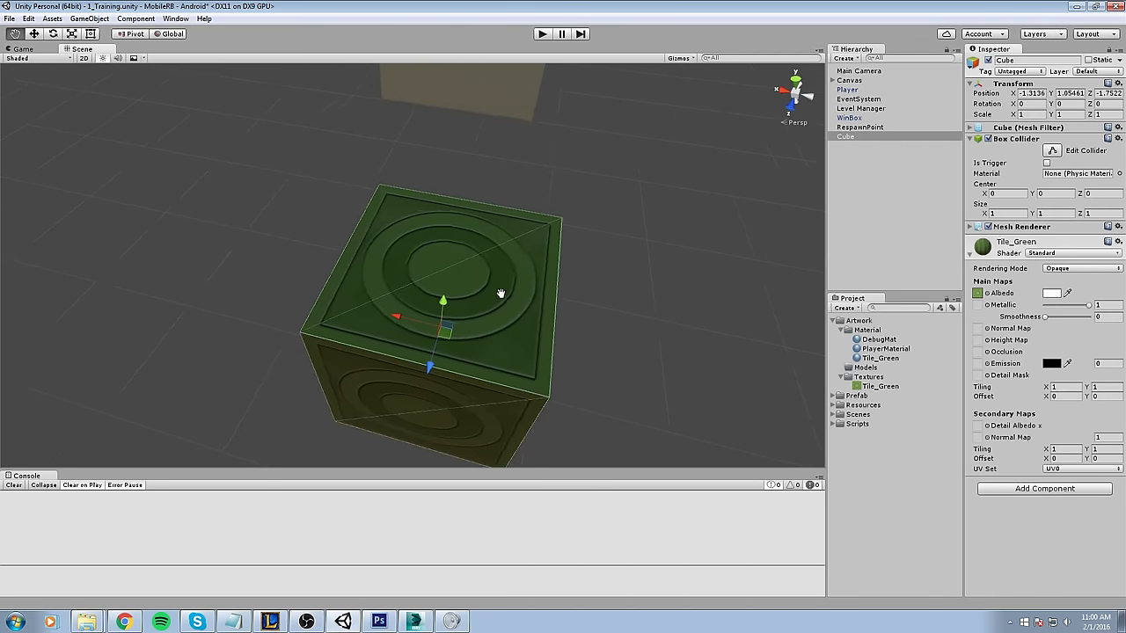
{"action": "scroll", "coordinate": [501, 294], "scroll_direction": "up", "scroll_amount": 5}
{"action": "left_click_drag", "start_coordinate": [502, 294], "coordinate": [537, 309], "text": "alt"}
{"action": "scroll", "coordinate": [528, 308], "scroll_direction": "down", "scroll_amount": 3}
{"action": "left_click_drag", "start_coordinate": [422, 295], "coordinate": [497, 301], "text": "alt"}
{"action": "middle_click_drag", "start_coordinate": [663, 296], "coordinate": [567, 251]}
{"action": "scroll", "coordinate": [565, 252], "scroll_direction": "down", "scroll_amount": 2}
- Add a directional light to the scene and check how it lights the green tile cube
{"action": "left_click", "coordinate": [100, 20]}
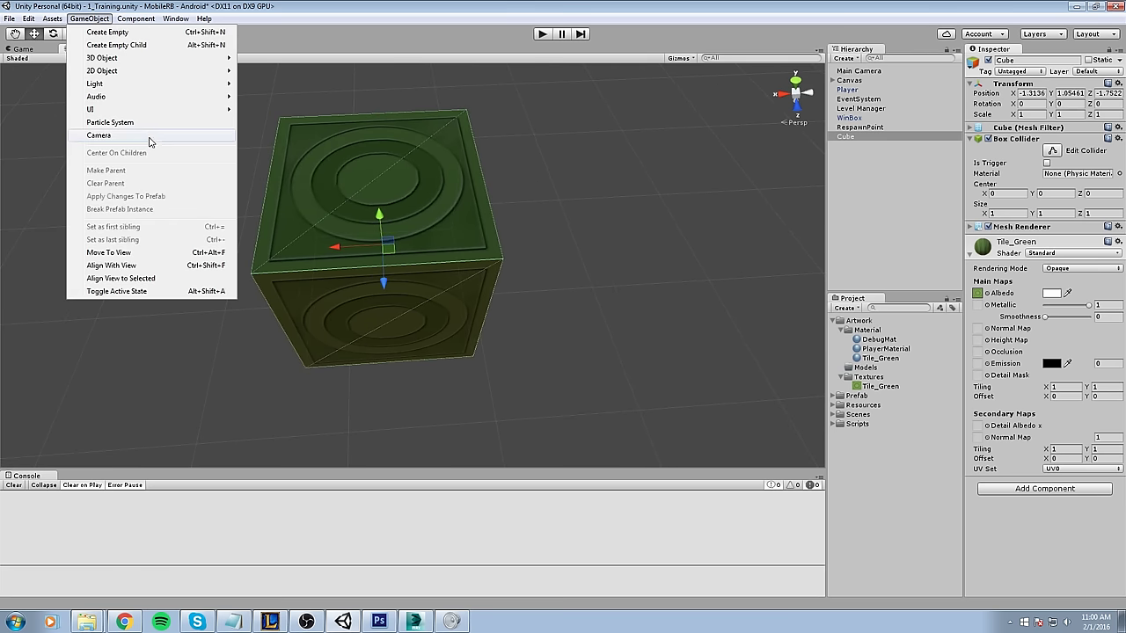
{"action": "mouse_move", "coordinate": [88, 82]}
{"action": "left_click", "coordinate": [272, 84]}
{"action": "left_click_drag", "start_coordinate": [559, 240], "coordinate": [515, 292], "text": "alt"}
{"action": "left_click", "coordinate": [293, 267]}
{"action": "middle_click_drag", "start_coordinate": [292, 266], "coordinate": [582, 190]}
{"action": "scroll", "coordinate": [582, 190], "scroll_direction": "down", "scroll_amount": 3}
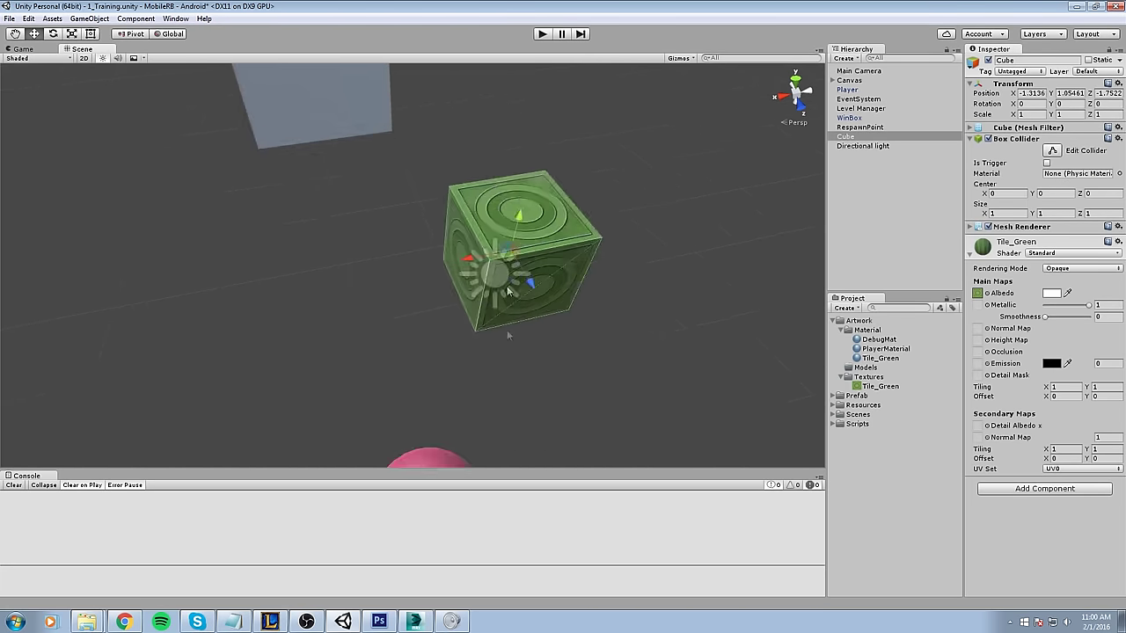
{"action": "left_click_drag", "start_coordinate": [582, 190], "coordinate": [604, 252], "text": "alt"}
{"action": "left_click", "coordinate": [604, 252]}
{"action": "scroll", "coordinate": [604, 253], "scroll_direction": "up", "scroll_amount": 2}
{"action": "middle_click_drag", "start_coordinate": [542, 161], "coordinate": [535, 251]}
- Delete the test cube from the Unity scene
{"action": "left_click", "coordinate": [449, 234]}
{"action": "left_click", "coordinate": [534, 250]}
{"action": "left_click_drag", "start_coordinate": [534, 251], "coordinate": [455, 319], "text": "alt"}
{"action": "key", "text": "Delete"}
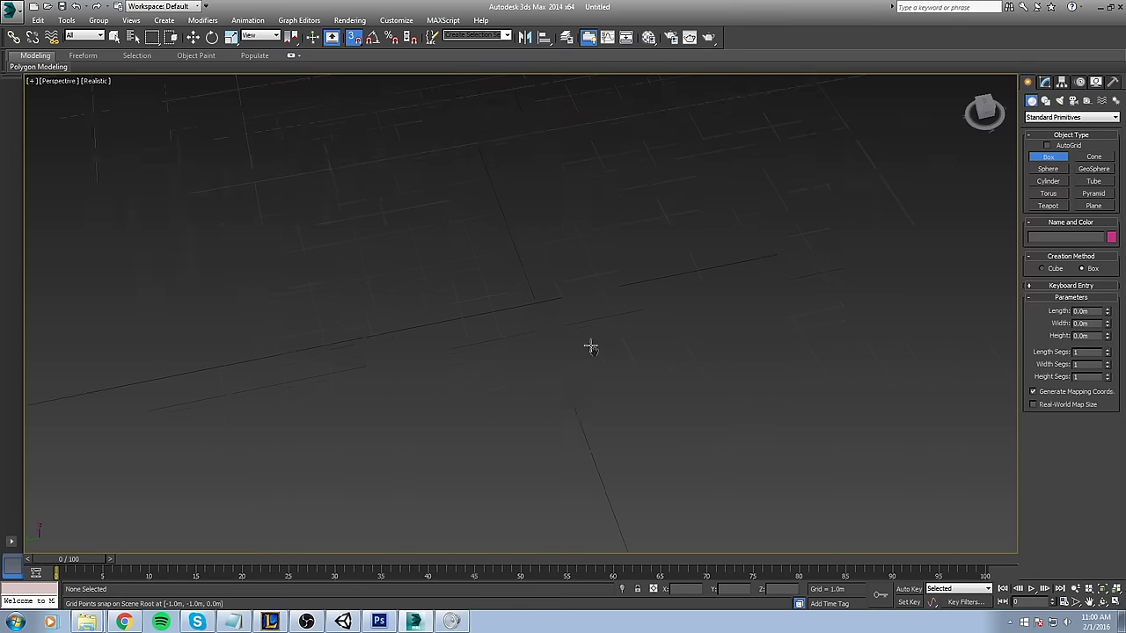
- Switch to 3ds Max and create a box 4 m long, 4 m wide and 1 m high, centred on the grid origin
{"action": "scroll", "coordinate": [585, 289], "scroll_direction": "down", "scroll_amount": 5}
{"action": "middle_click_drag", "start_coordinate": [504, 308], "coordinate": [452, 322]}
{"action": "scroll", "coordinate": [475, 335], "scroll_direction": "up", "scroll_amount": 5}
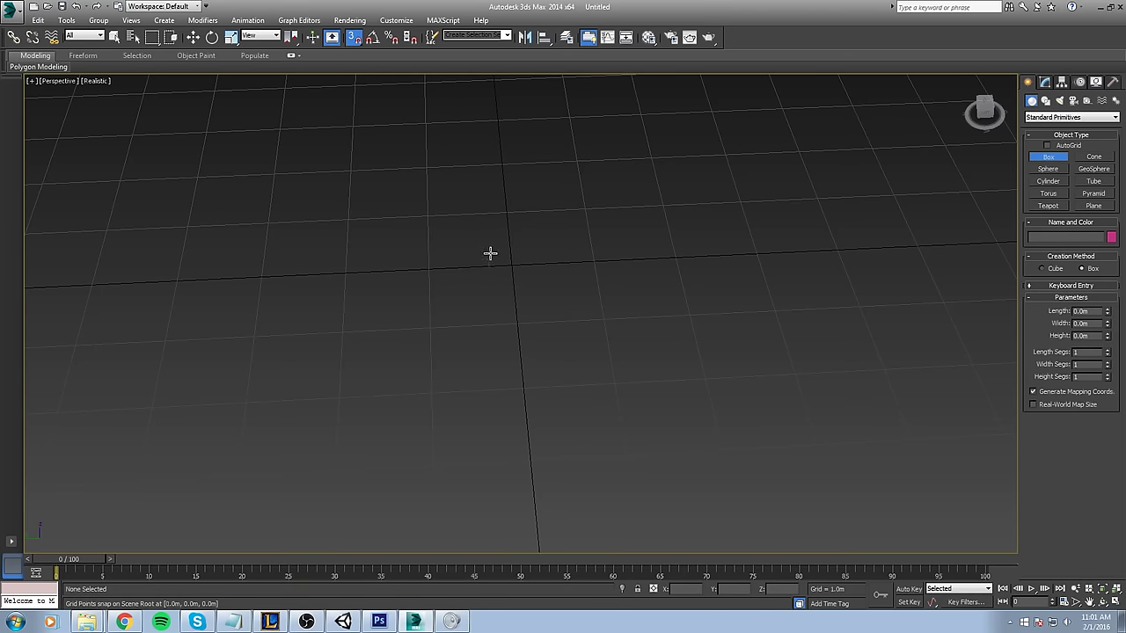
{"action": "left_click_drag", "start_coordinate": [350, 168], "coordinate": [700, 377]}
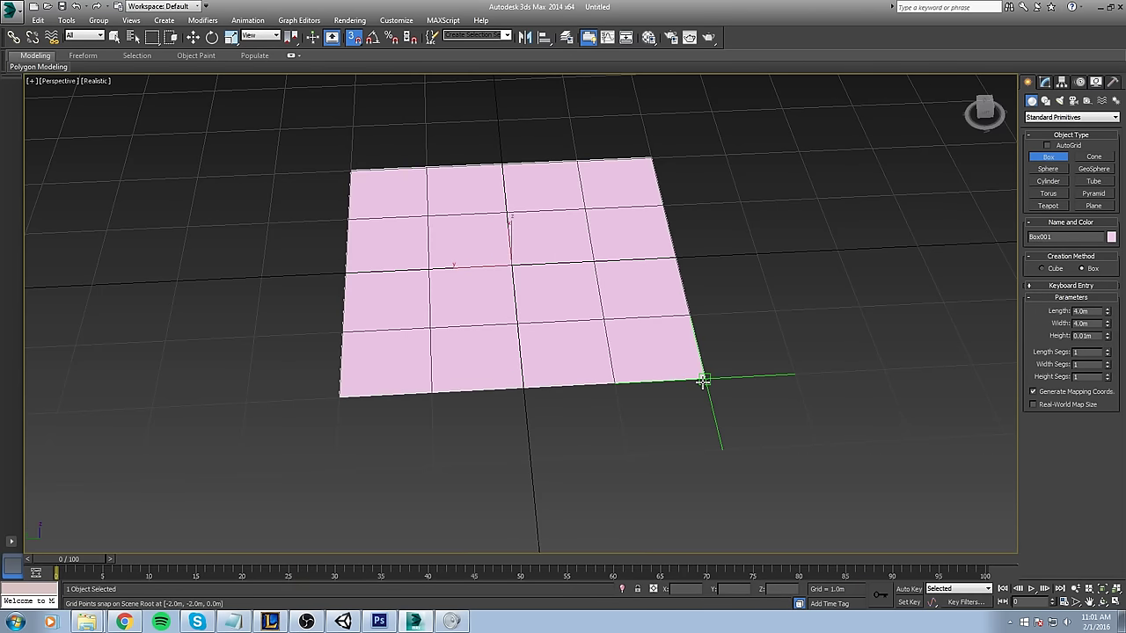
{"action": "left_click", "coordinate": [675, 294]}
{"action": "middle_click_drag", "start_coordinate": [675, 293], "coordinate": [691, 366]}
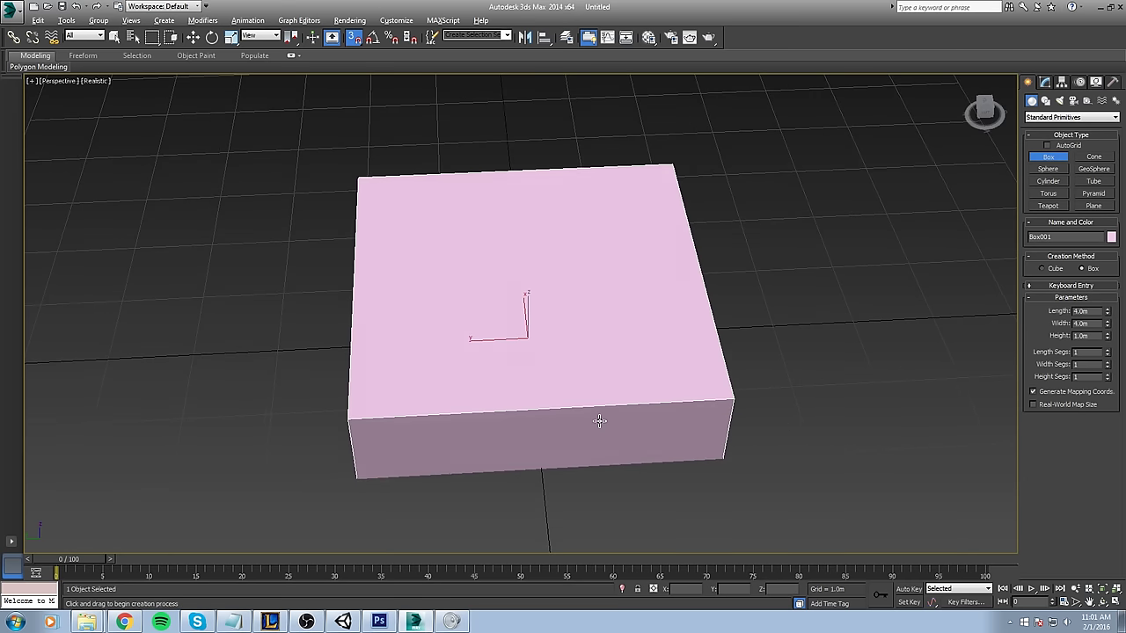
{"action": "middle_click_drag", "start_coordinate": [599, 421], "coordinate": [621, 475], "text": "alt"}
- Set the box's height to 0.25 m and convert it to an Editable Poly
{"action": "left_click", "coordinate": [1097, 335]}
{"action": "type", "text": "0.1"}
{"action": "key", "text": "Return"}
{"action": "right_click", "coordinate": [682, 264]}
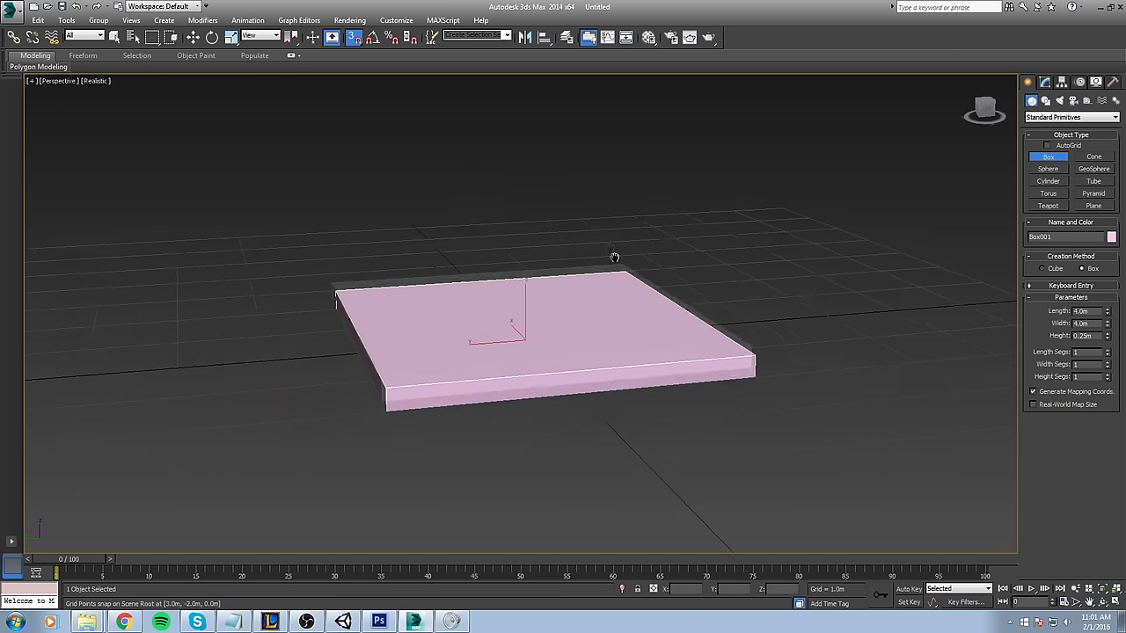
{"action": "middle_click_drag", "start_coordinate": [756, 253], "coordinate": [711, 272], "text": "alt"}
{"action": "middle_click_drag", "start_coordinate": [472, 291], "coordinate": [569, 305], "text": "alt"}
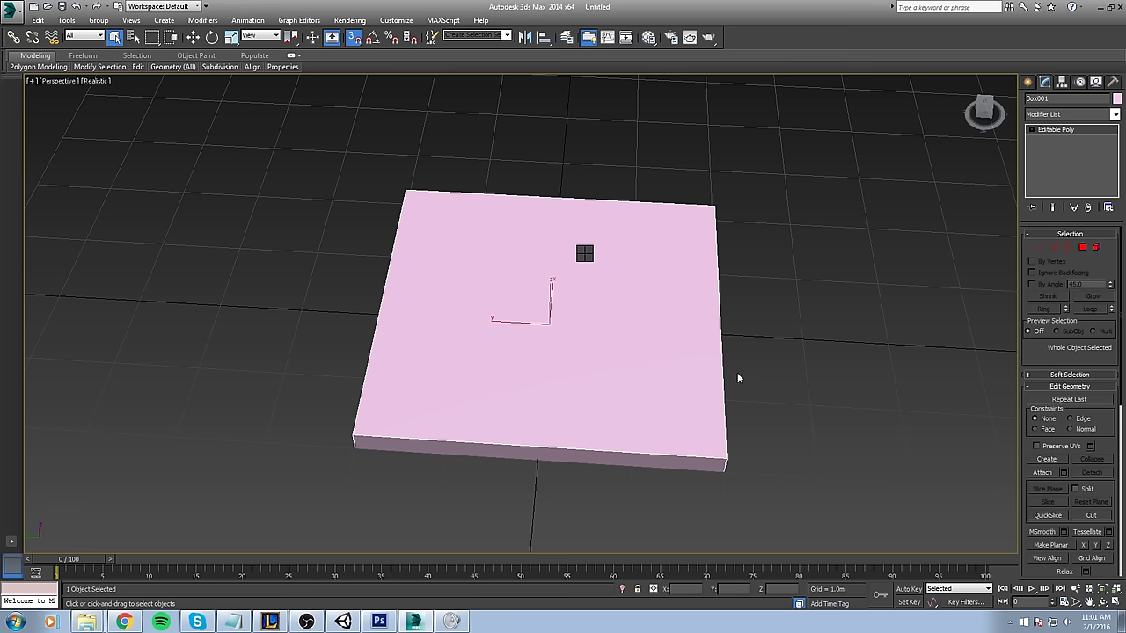
- Open the Material Editor and assign the first default material to the box
{"action": "scroll", "coordinate": [583, 402], "scroll_direction": "down", "scroll_amount": 3}
{"action": "middle_click_drag", "start_coordinate": [576, 397], "coordinate": [571, 332], "text": "alt"}
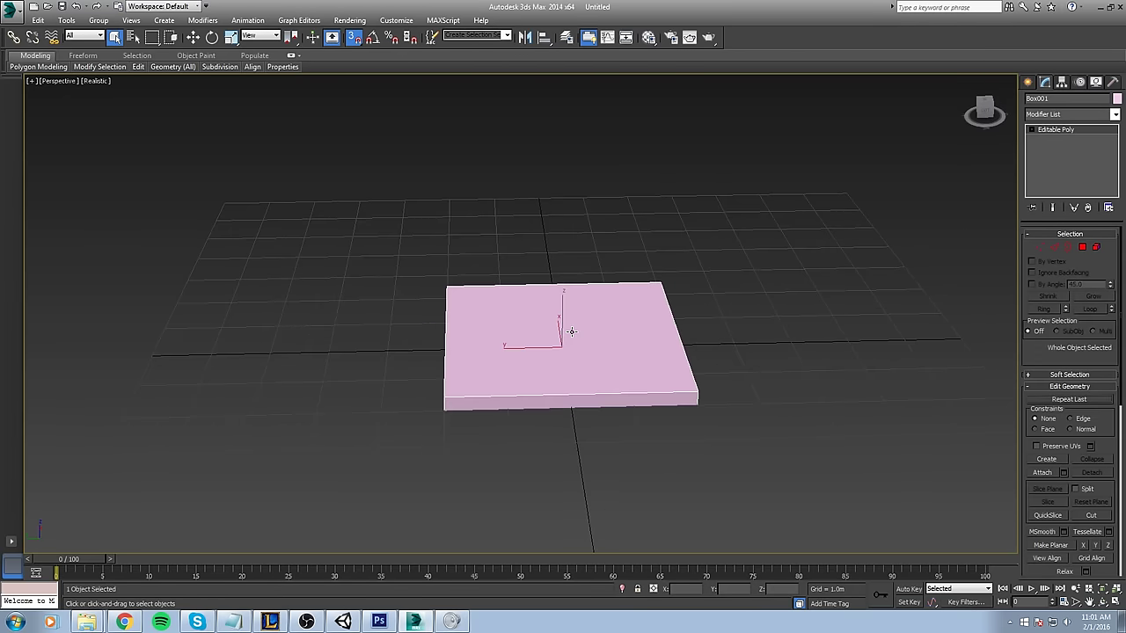
{"action": "key", "text": "m"}
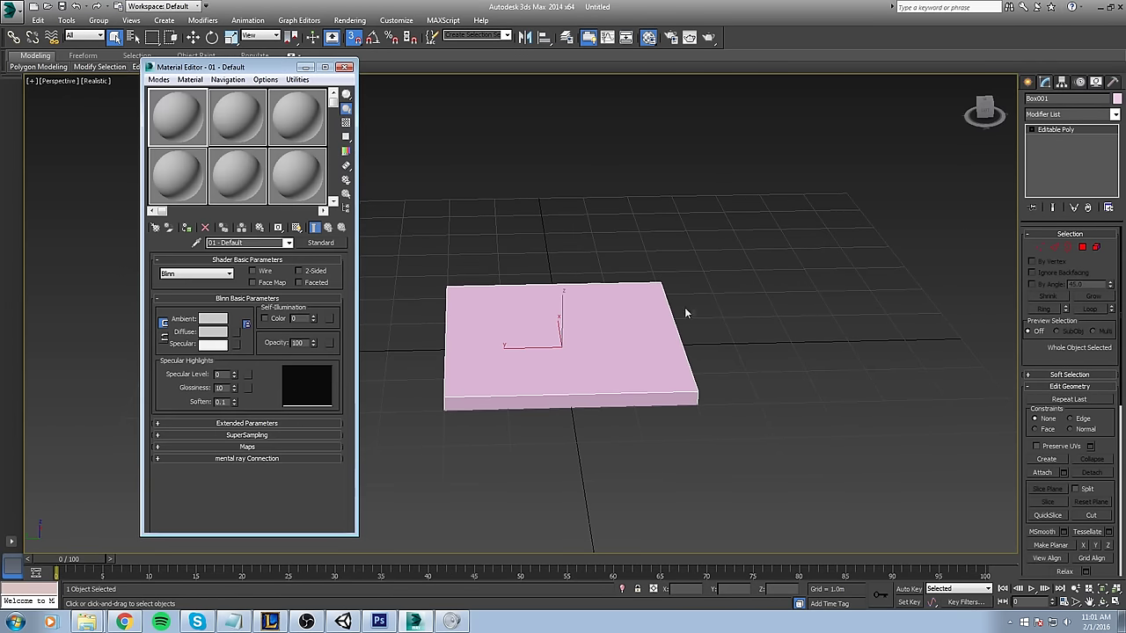
{"action": "left_click", "coordinate": [222, 121]}
{"action": "left_click_drag", "start_coordinate": [175, 119], "coordinate": [600, 347]}
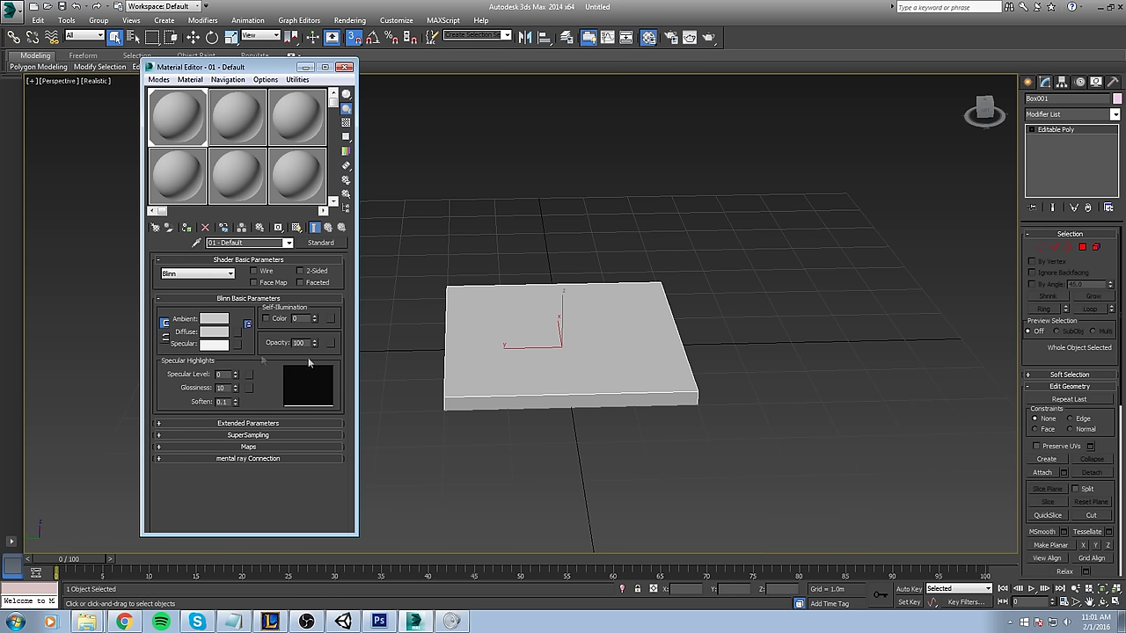
- Load Tile_Green.psd from MobileRB's Assets/Artwork/Textures folder as a bitmap for the material's diffuse color
{"action": "left_click", "coordinate": [236, 333]}
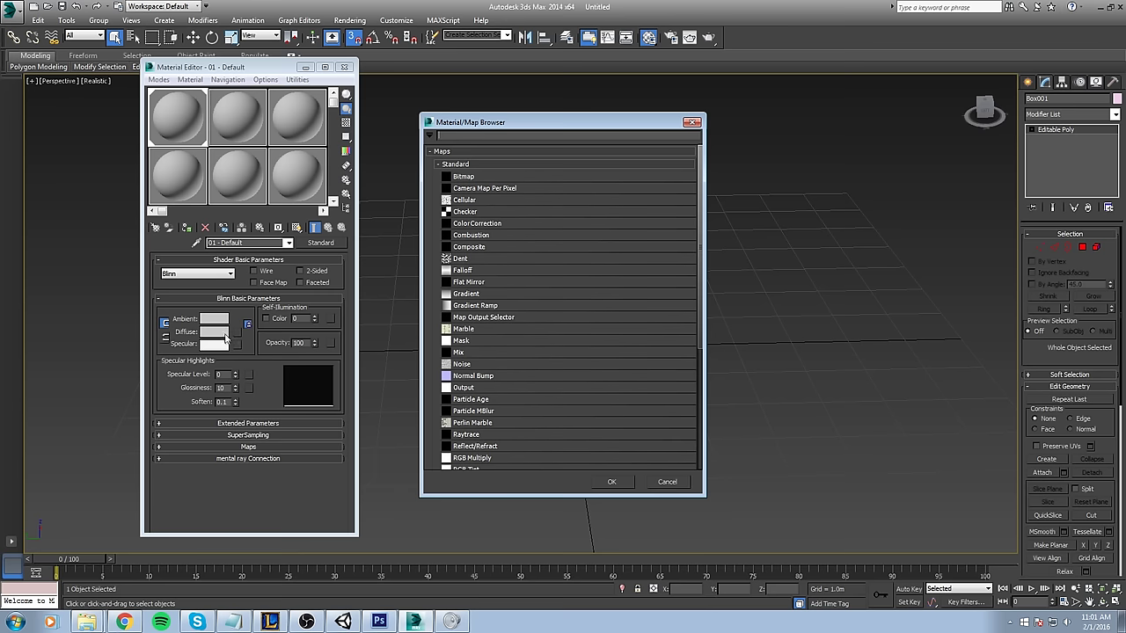
{"action": "double_click", "coordinate": [486, 177]}
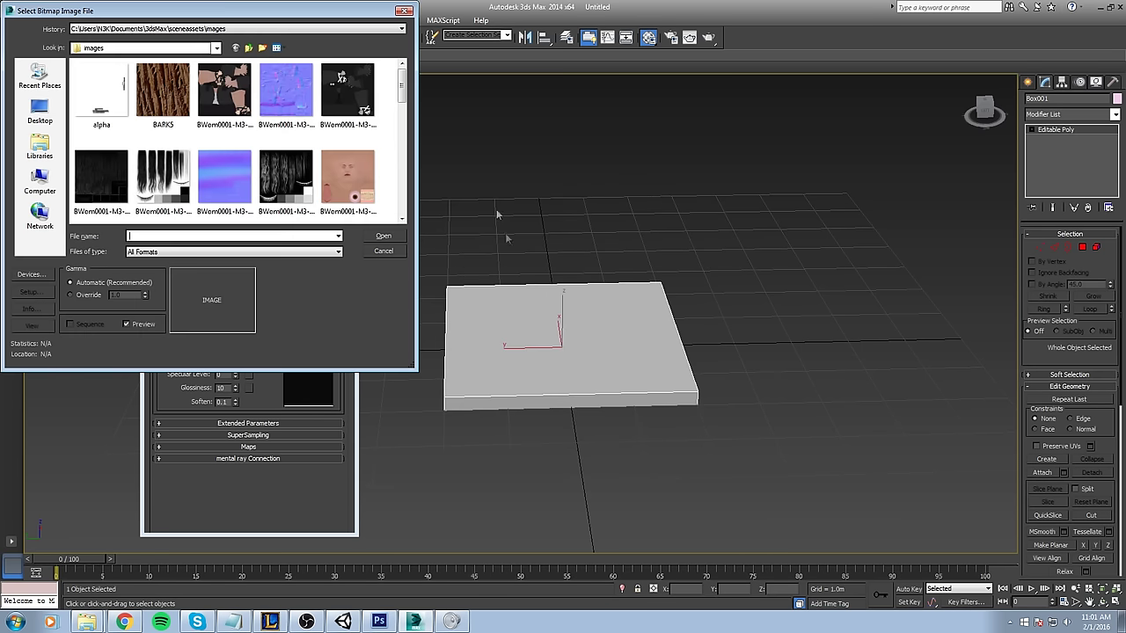
{"action": "left_click", "coordinate": [41, 182]}
{"action": "double_click", "coordinate": [268, 84]}
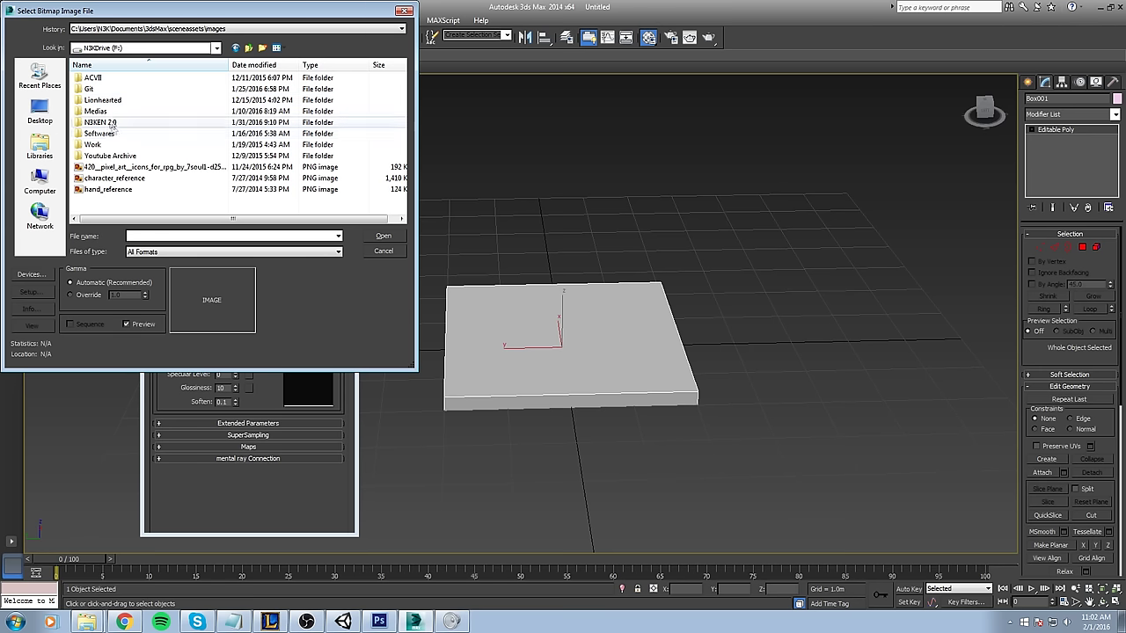
{"action": "double_click", "coordinate": [106, 89]}
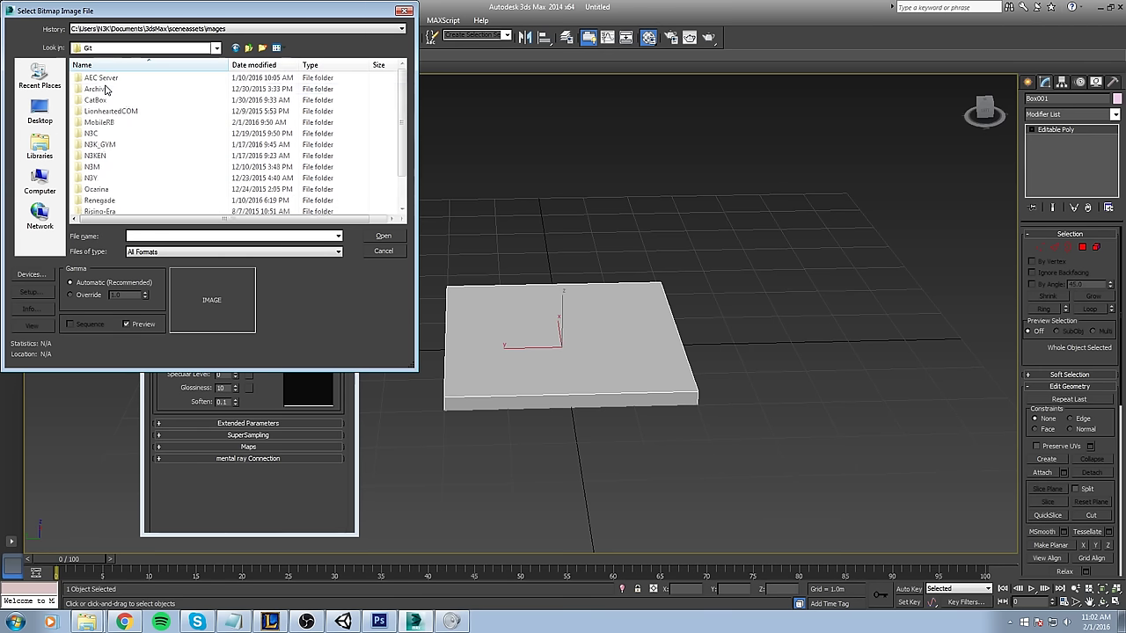
{"action": "double_click", "coordinate": [112, 133]}
{"action": "double_click", "coordinate": [103, 81]}
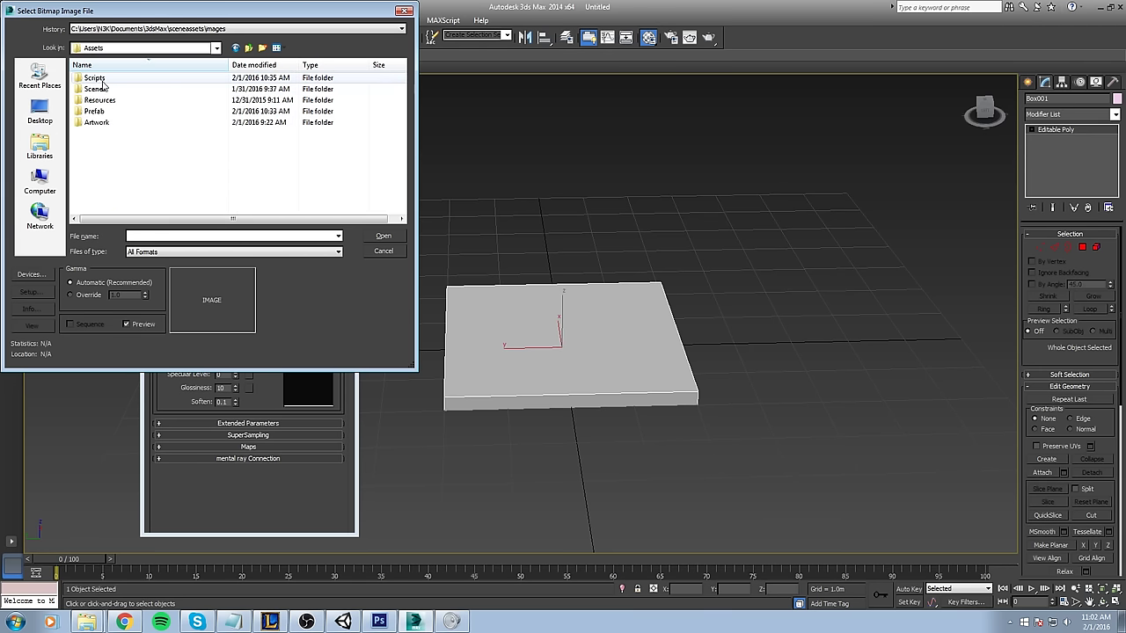
{"action": "double_click", "coordinate": [99, 122]}
{"action": "double_click", "coordinate": [102, 101]}
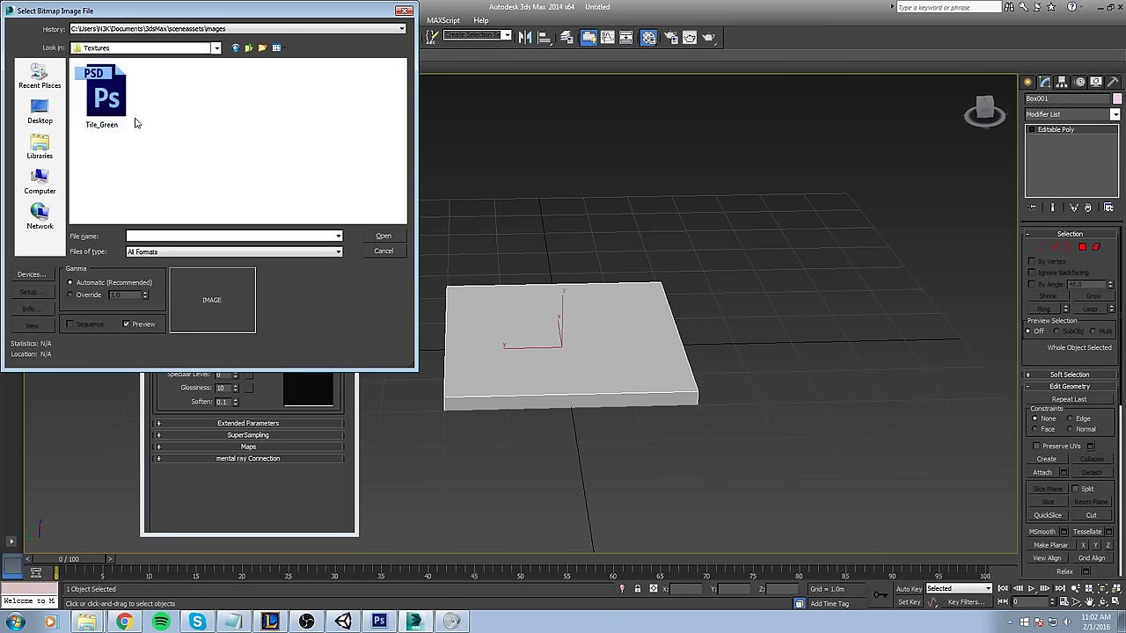
{"action": "double_click", "coordinate": [128, 112]}
{"action": "left_click", "coordinate": [166, 282]}
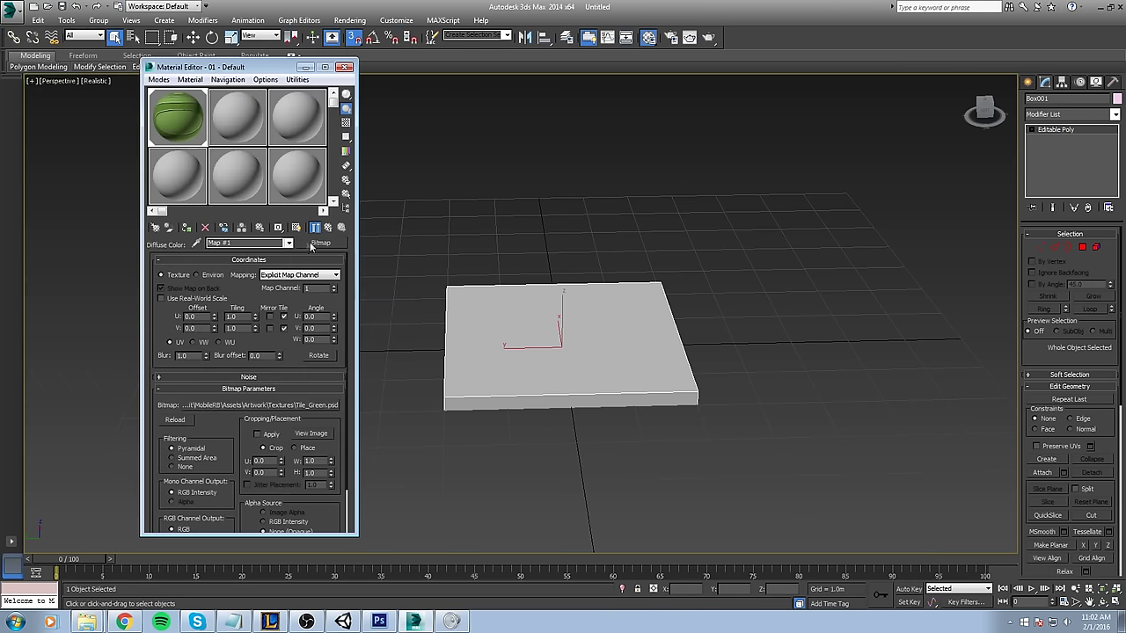
- Apply the textured material to the box, show its map in the viewport and close the Material Editor
{"action": "left_click_drag", "start_coordinate": [191, 131], "coordinate": [567, 323]}
{"action": "left_click", "coordinate": [296, 228]}
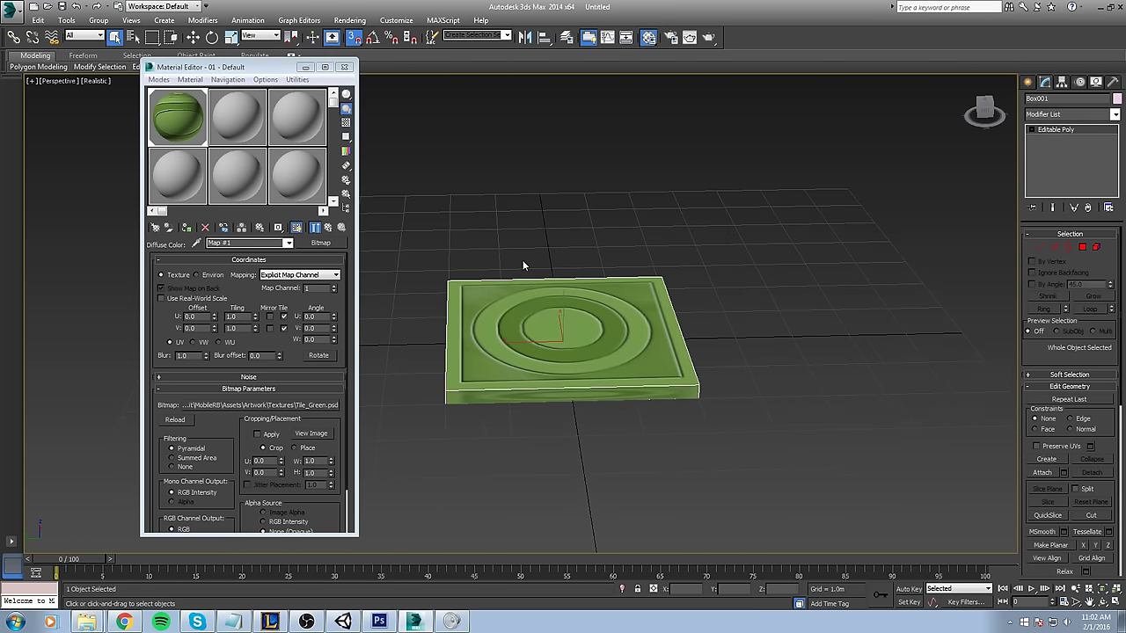
{"action": "middle_click_drag", "start_coordinate": [523, 260], "coordinate": [650, 369], "text": "alt"}
{"action": "left_click_drag", "start_coordinate": [650, 369], "coordinate": [672, 365], "text": "alt"}
{"action": "left_click", "coordinate": [344, 67]}
{"action": "middle_click_drag", "start_coordinate": [529, 332], "coordinate": [525, 370], "text": "alt"}
{"action": "key", "text": "ctrl+s"}
{"action": "key", "text": "Escape"}
- Select the box's four parallel edges running in one direction and connect them with three evenly spaced segments
{"action": "key", "text": "2"}
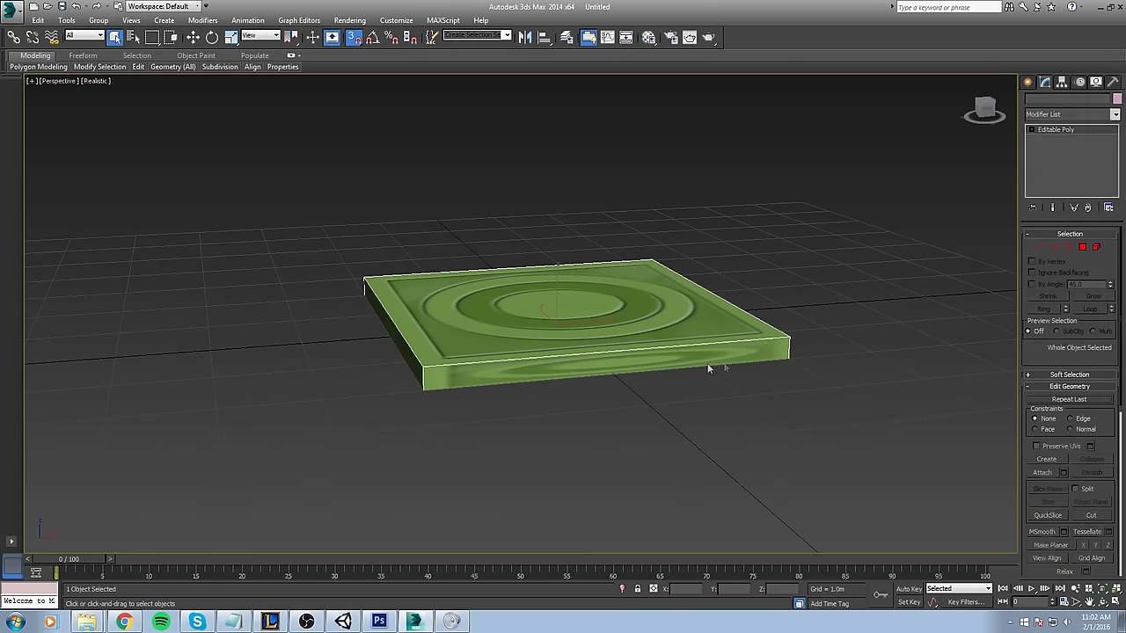
{"action": "middle_click_drag", "start_coordinate": [744, 352], "coordinate": [610, 167], "text": "alt"}
{"action": "left_click_drag", "start_coordinate": [525, 134], "coordinate": [589, 534]}
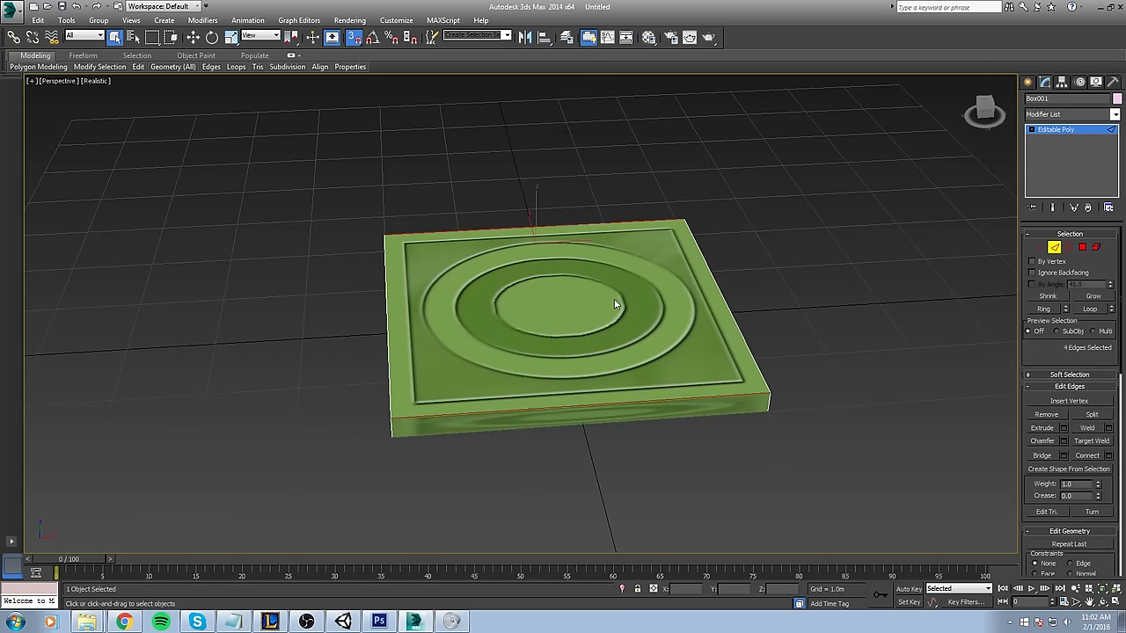
{"action": "middle_click_drag", "start_coordinate": [614, 299], "coordinate": [636, 148], "text": "alt"}
{"action": "middle_click_drag", "start_coordinate": [499, 471], "coordinate": [532, 160], "text": "alt"}
{"action": "left_click_drag", "start_coordinate": [531, 158], "coordinate": [574, 274]}
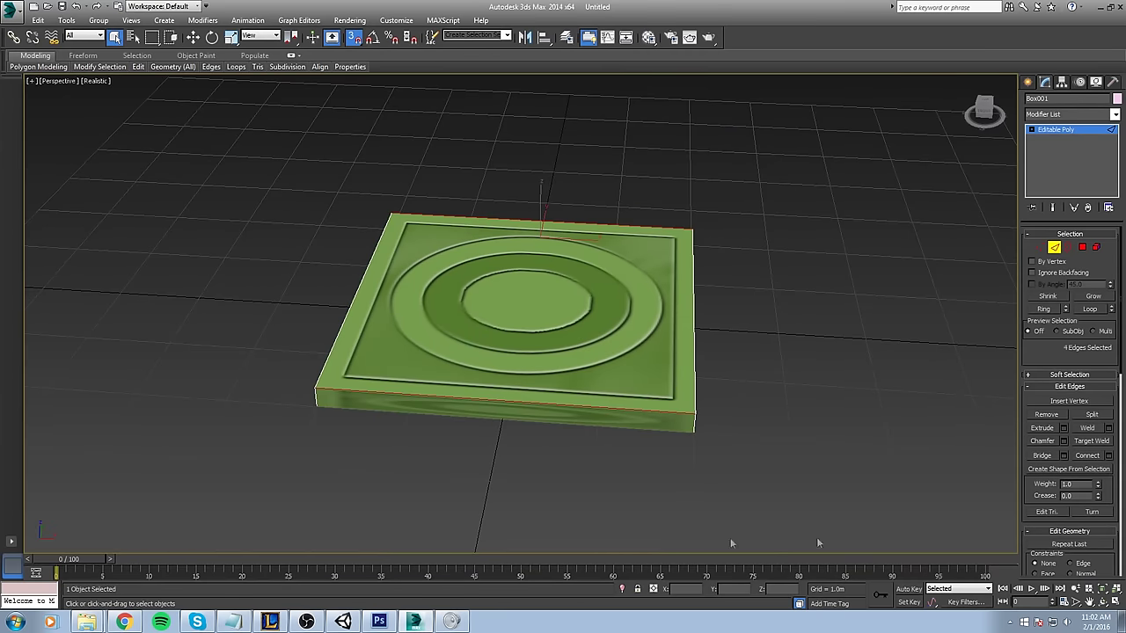
{"action": "left_click", "coordinate": [1109, 455]}
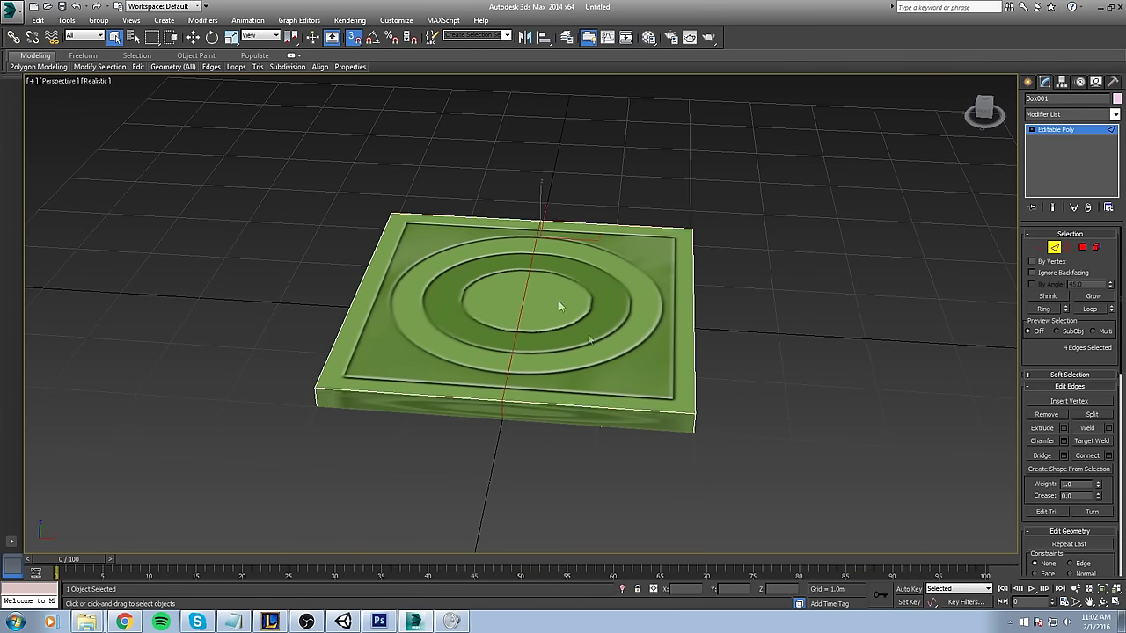
{"action": "left_click", "coordinate": [529, 316]}
{"action": "left_click", "coordinate": [529, 317]}
- Connect the edges running in the other direction to divide the top into a 4 × 4 grid, and leave edge editing
{"action": "middle_click_drag", "start_coordinate": [524, 380], "coordinate": [560, 255], "text": "alt"}
{"action": "left_click_drag", "start_coordinate": [517, 132], "coordinate": [532, 512]}
{"action": "left_click", "coordinate": [1090, 458]}
{"action": "middle_click_drag", "start_coordinate": [758, 308], "coordinate": [698, 372], "text": "alt"}
{"action": "key", "text": "2"}
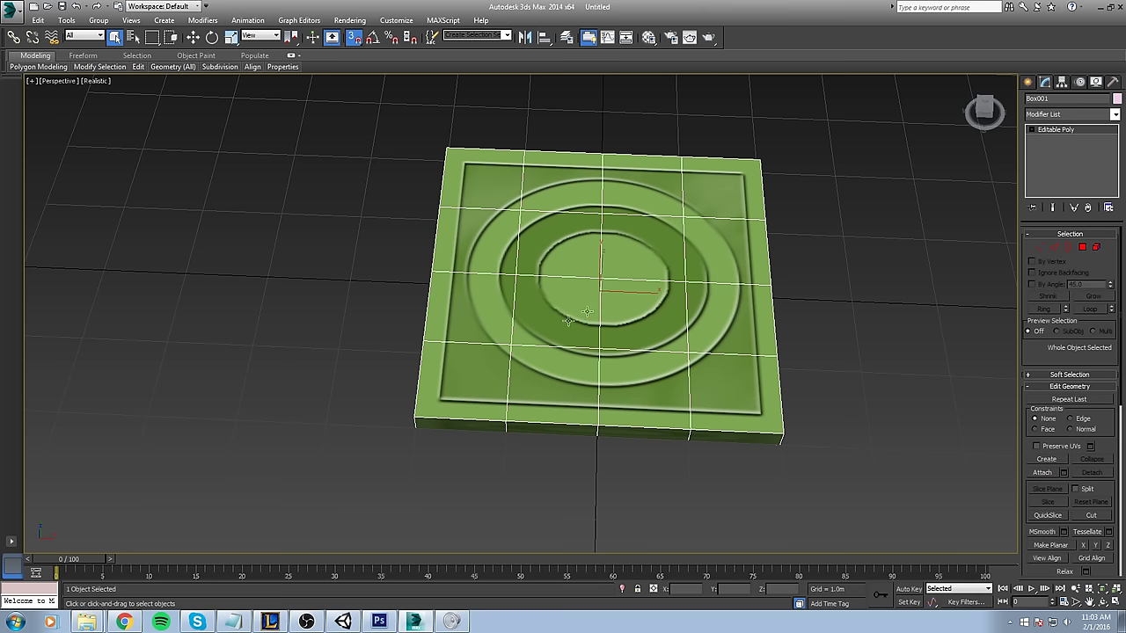
- Select the complete loop of side polygons around the tile's rim
{"action": "middle_click_drag", "start_coordinate": [650, 260], "coordinate": [620, 218], "text": "alt"}
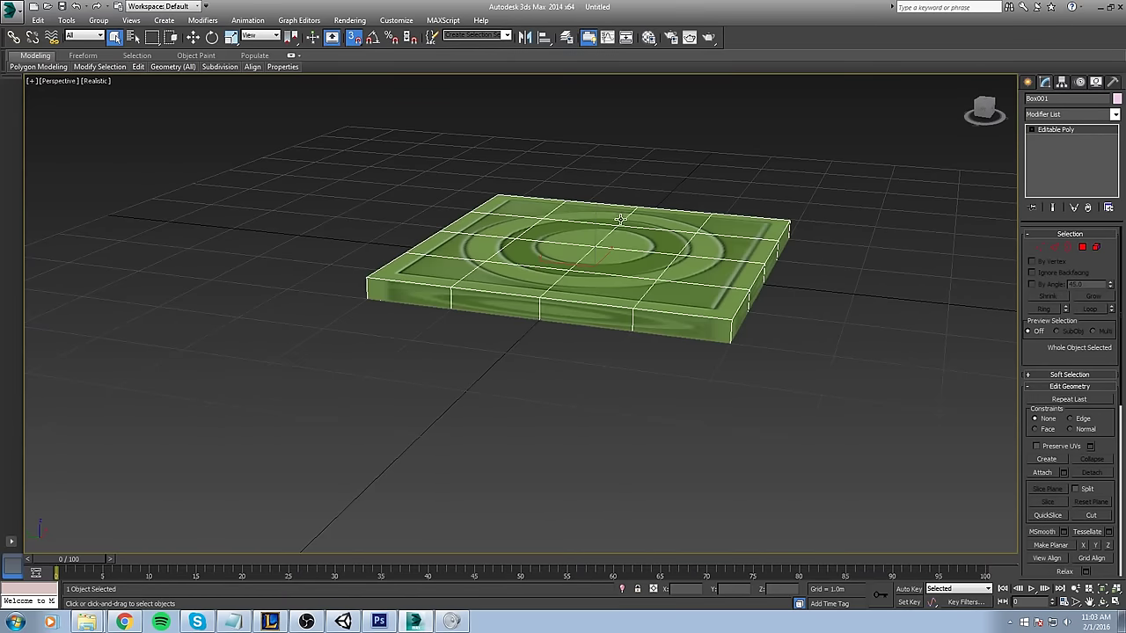
{"action": "scroll", "coordinate": [620, 218], "scroll_direction": "up", "scroll_amount": 2}
{"action": "key", "text": "4"}
{"action": "left_click", "coordinate": [338, 316]}
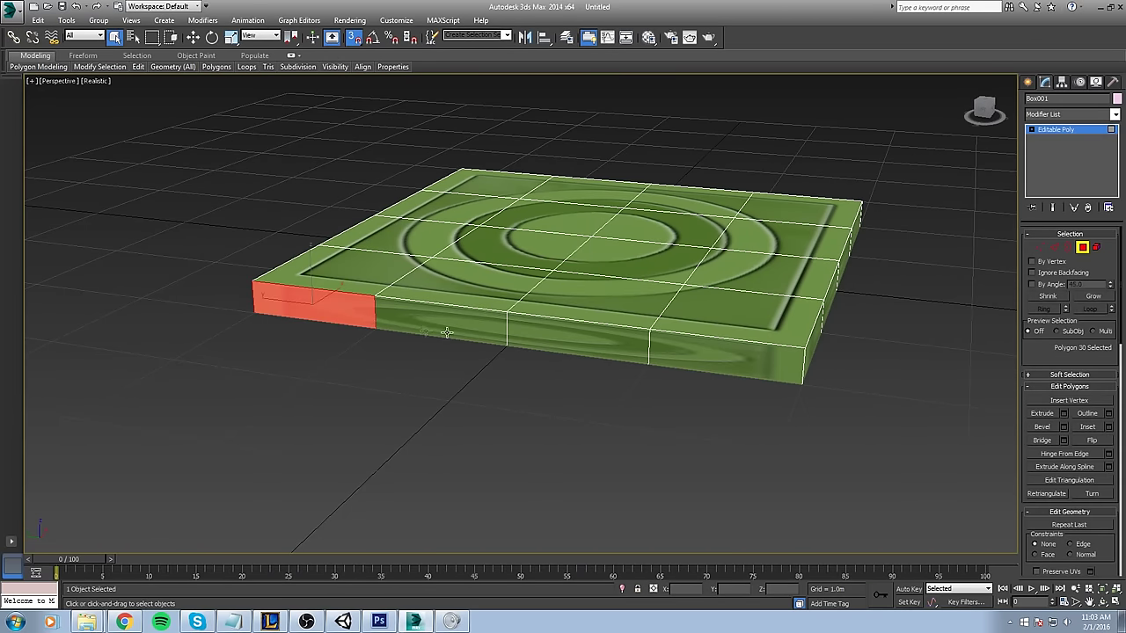
{"action": "left_click", "coordinate": [450, 334], "text": "shift"}
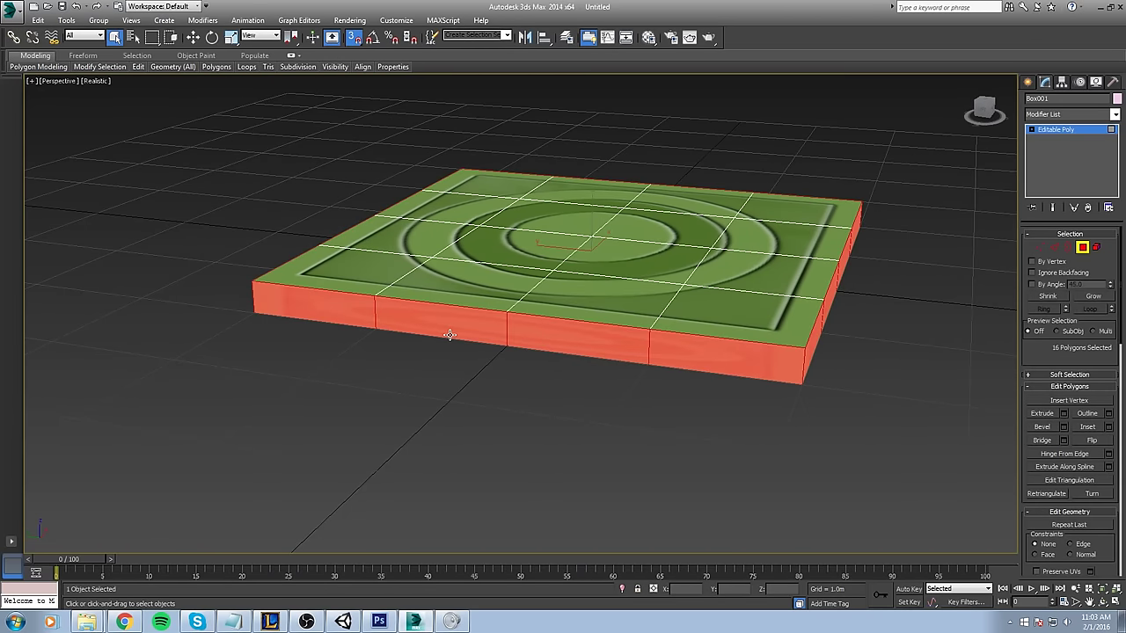
{"action": "left_click", "coordinate": [316, 406]}
{"action": "middle_click_drag", "start_coordinate": [791, 340], "coordinate": [585, 331], "text": "alt"}
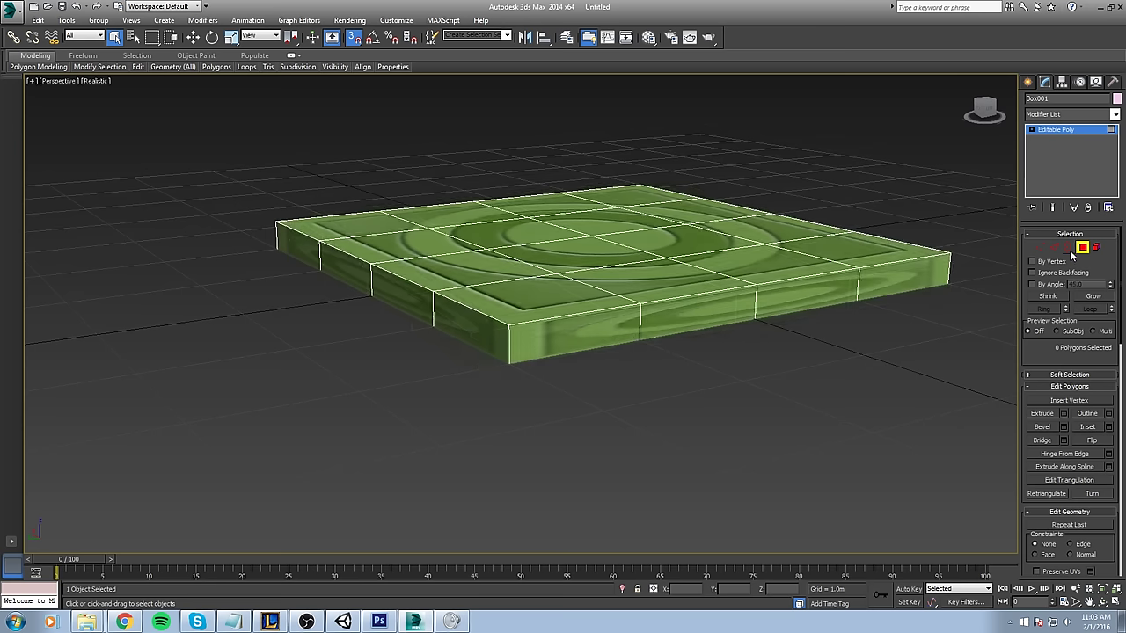
{"action": "left_click", "coordinate": [584, 331]}
{"action": "middle_click_drag", "start_coordinate": [584, 331], "coordinate": [666, 340], "text": "alt"}
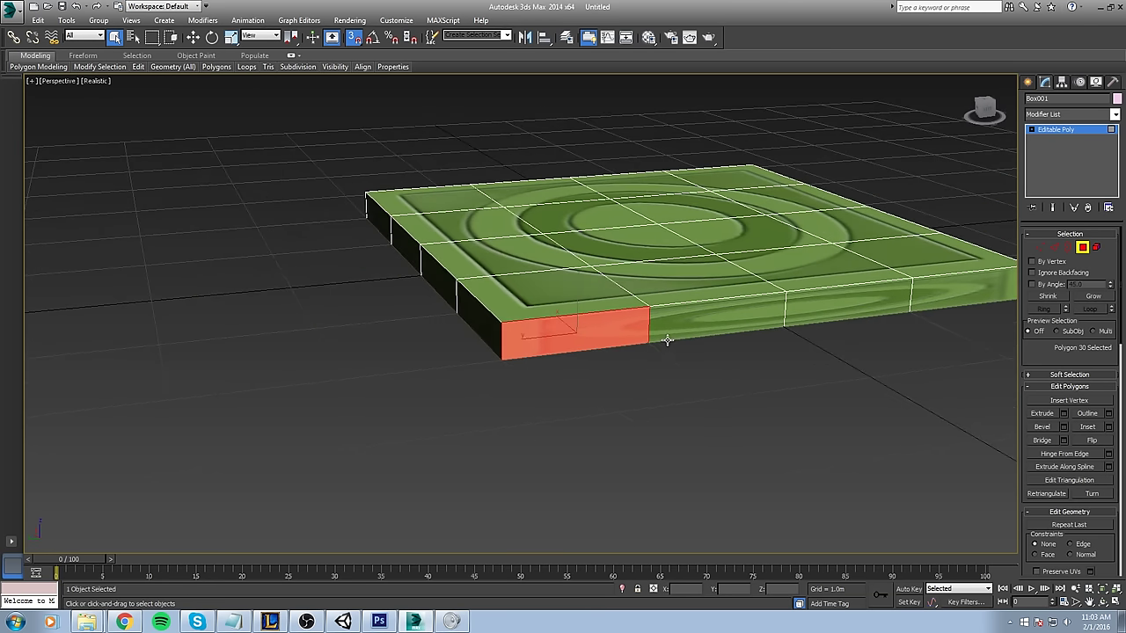
{"action": "left_click", "coordinate": [695, 334], "text": "shift"}
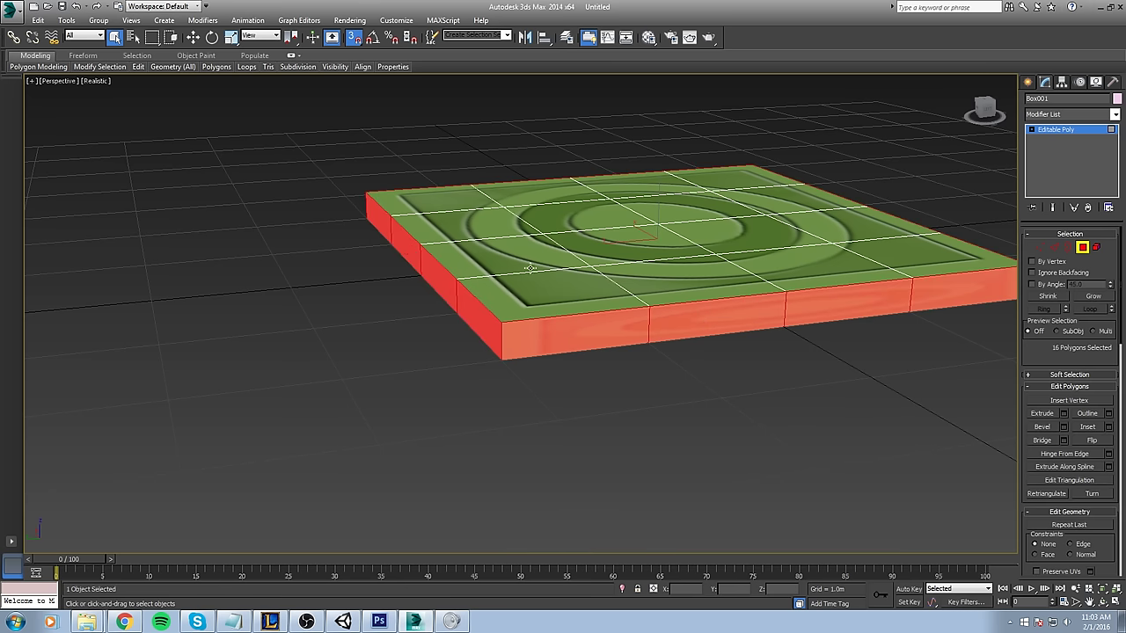
{"action": "middle_click_drag", "start_coordinate": [768, 247], "coordinate": [641, 294], "text": "alt"}
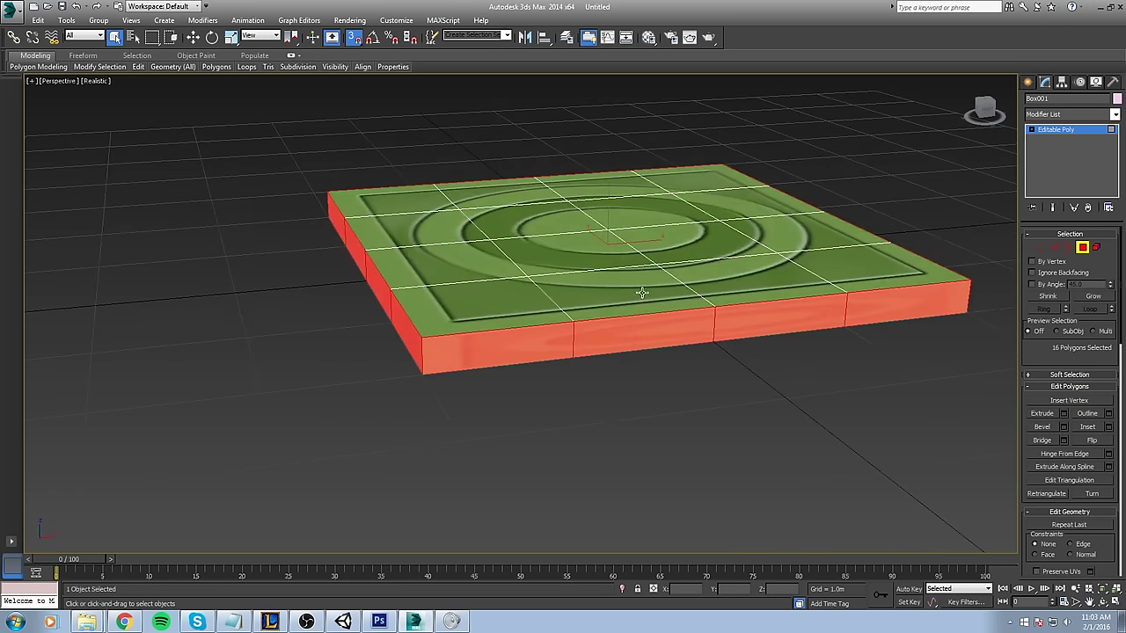
- Add an Unwrap UVW modifier to the selected side polygons of the tile
{"action": "left_click", "coordinate": [1114, 115]}
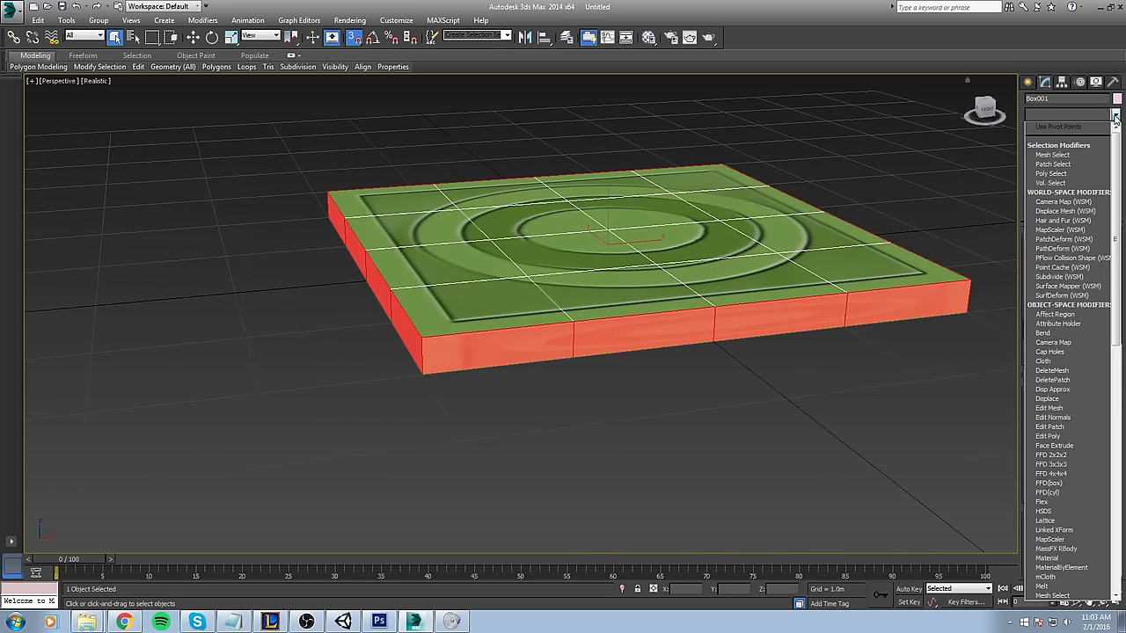
{"action": "type", "text": "uvw"}
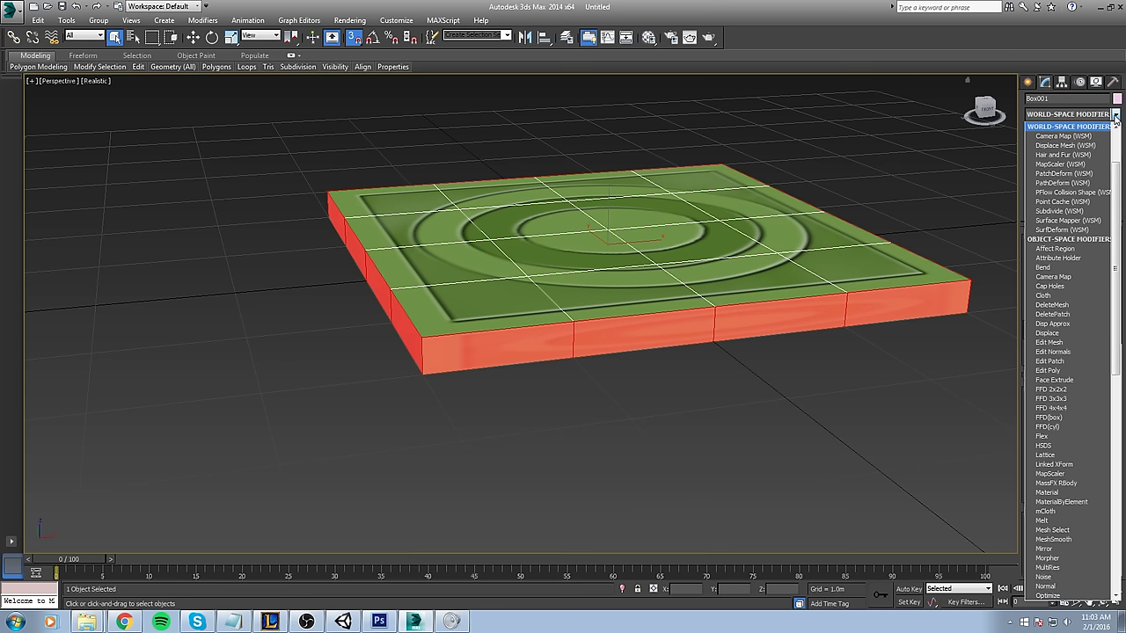
{"action": "left_click", "coordinate": [1114, 116]}
{"action": "left_click", "coordinate": [1114, 116]}
{"action": "key", "text": "u"}
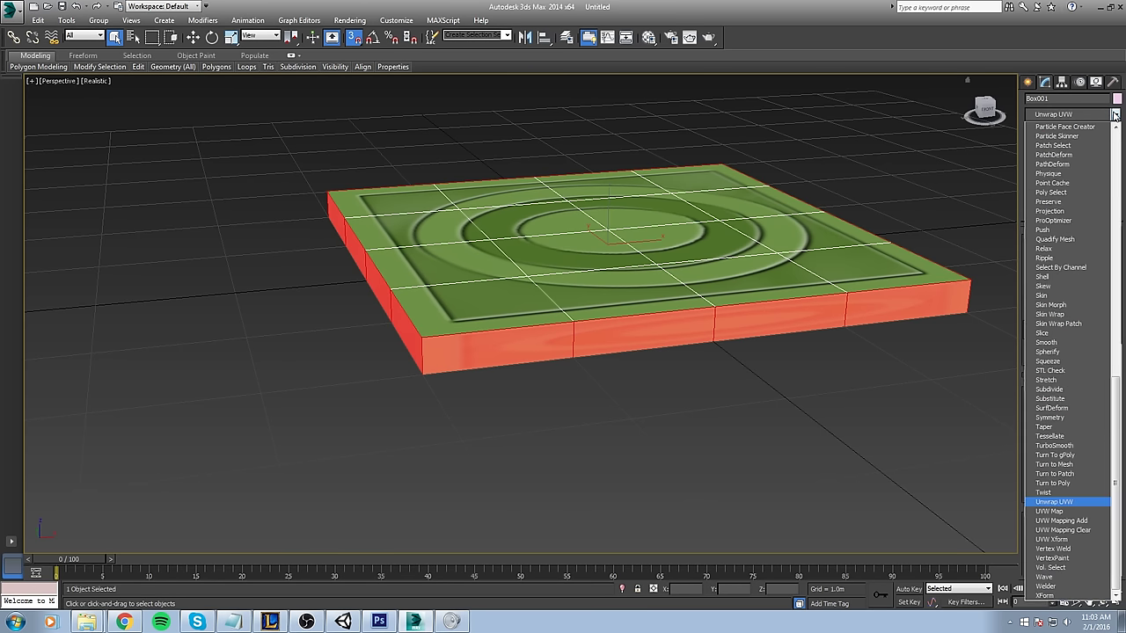
{"action": "key", "text": "Return"}
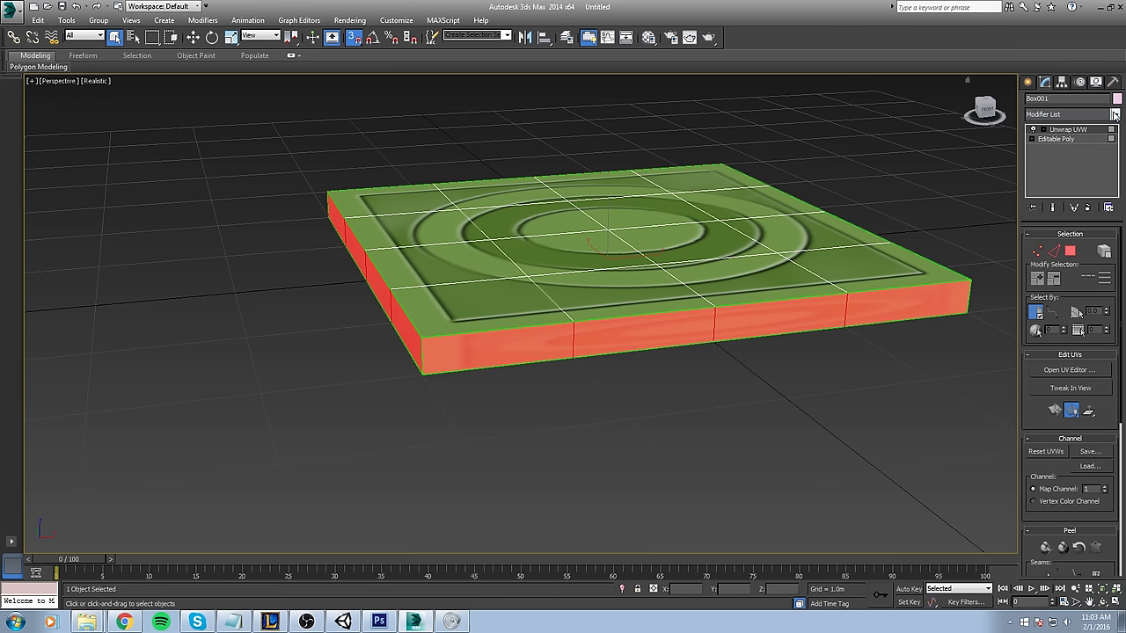
- Open the UV editor, enlarge it and place it beside the tile with its UV layout zoomed out
{"action": "middle_click_drag", "start_coordinate": [634, 242], "coordinate": [616, 249]}
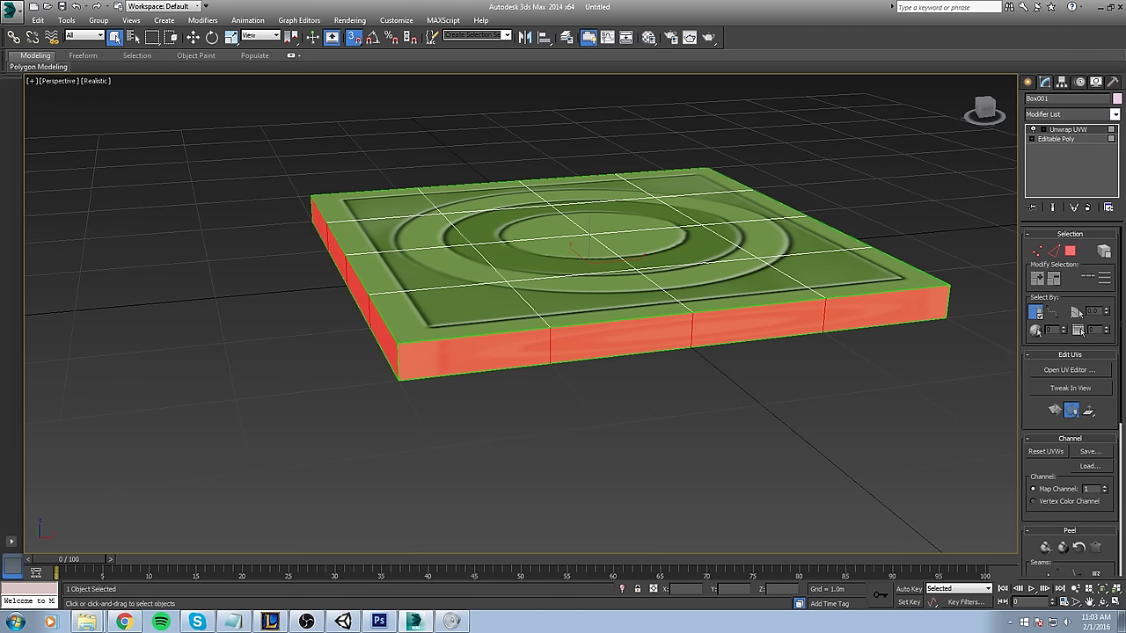
{"action": "middle_click_drag", "start_coordinate": [577, 361], "coordinate": [575, 398]}
{"action": "left_click", "coordinate": [1047, 370]}
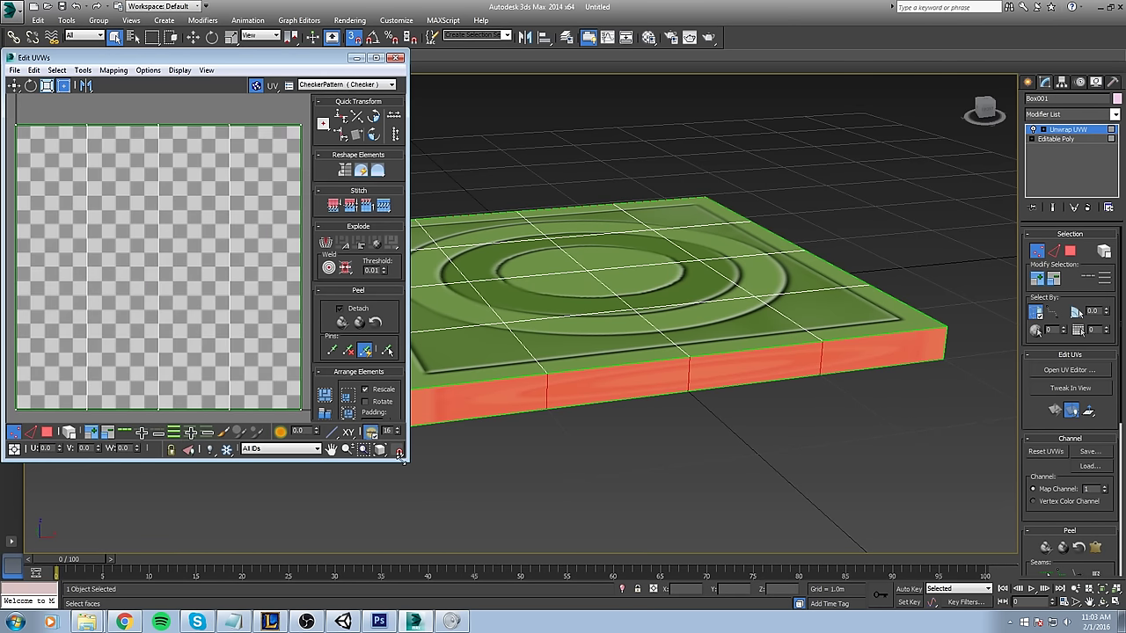
{"action": "left_click_drag", "start_coordinate": [400, 454], "coordinate": [556, 517]}
{"action": "left_click_drag", "start_coordinate": [366, 49], "coordinate": [585, 65]}
{"action": "scroll", "coordinate": [484, 279], "scroll_direction": "down", "scroll_amount": 4}
{"action": "left_click_drag", "start_coordinate": [558, 401], "coordinate": [560, 402]}
{"action": "left_click_drag", "start_coordinate": [558, 64], "coordinate": [1124, 84]}
{"action": "left_click", "coordinate": [815, 86]}
{"action": "left_click_drag", "start_coordinate": [1015, 85], "coordinate": [761, 71]}
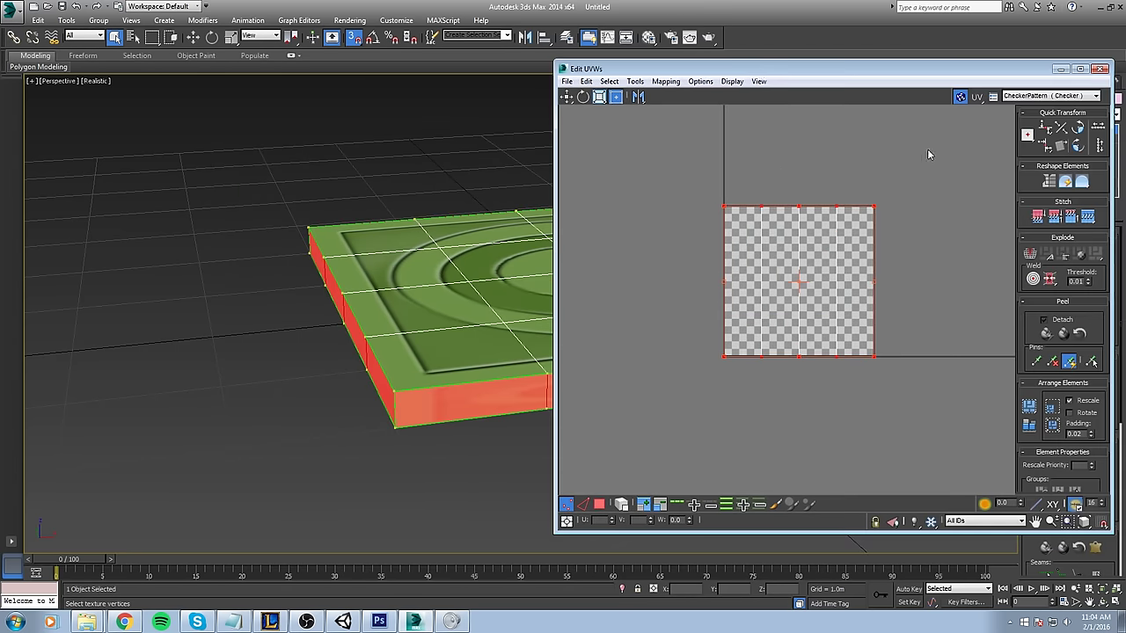
{"action": "middle_click_drag", "start_coordinate": [393, 257], "coordinate": [326, 244]}
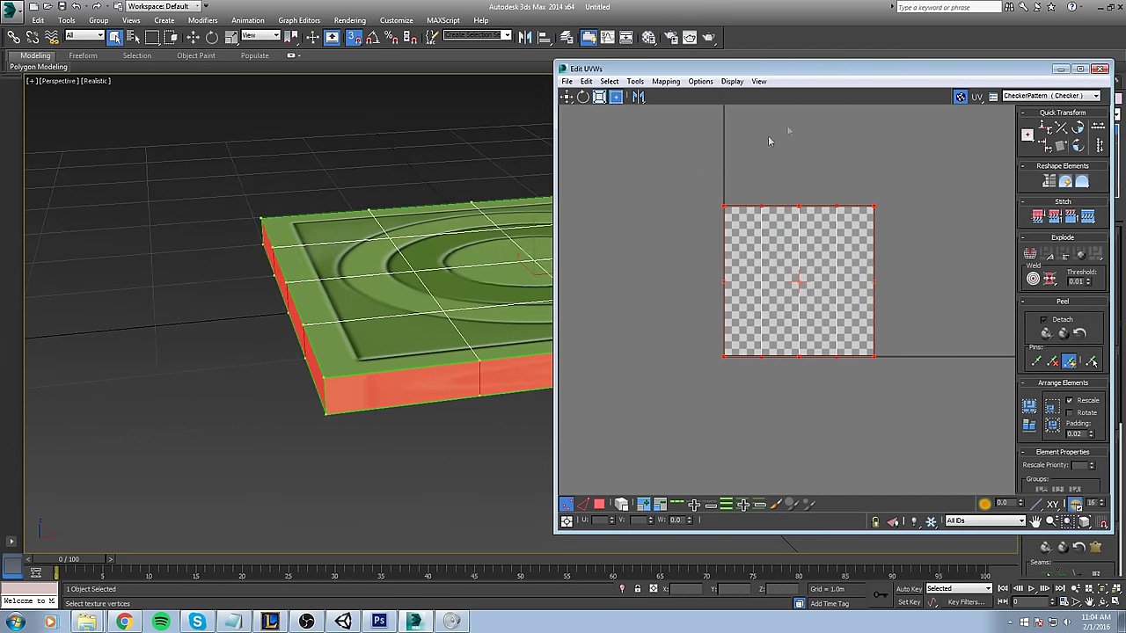
{"action": "left_click_drag", "start_coordinate": [788, 71], "coordinate": [670, 62]}
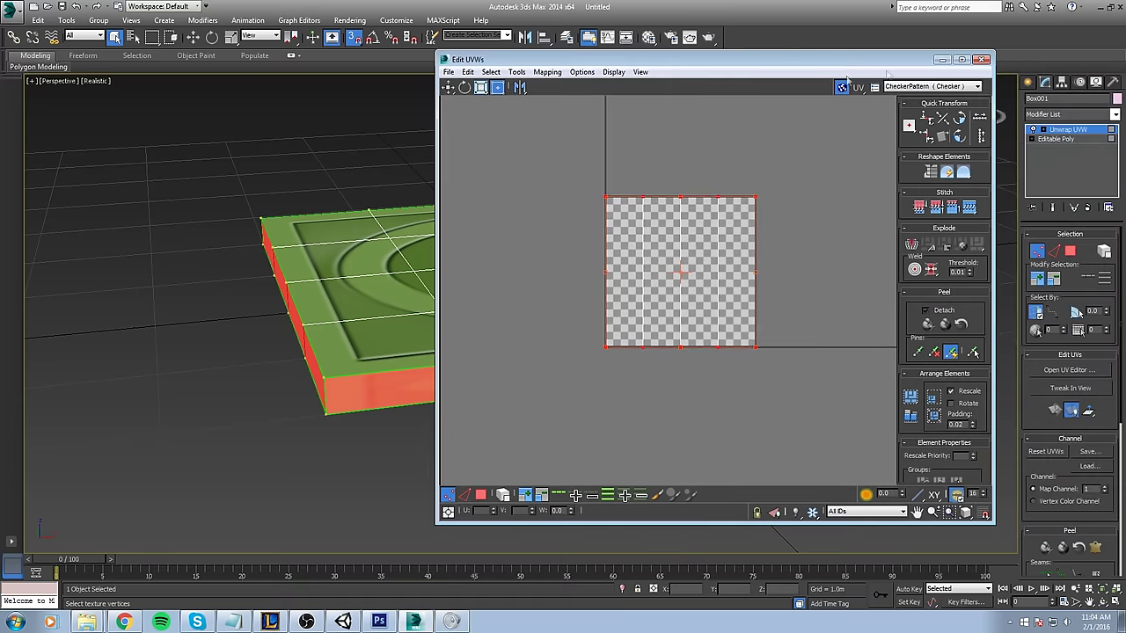
- Show the Tile_Green.psd map as the background of the UV editor
{"action": "left_click", "coordinate": [902, 87]}
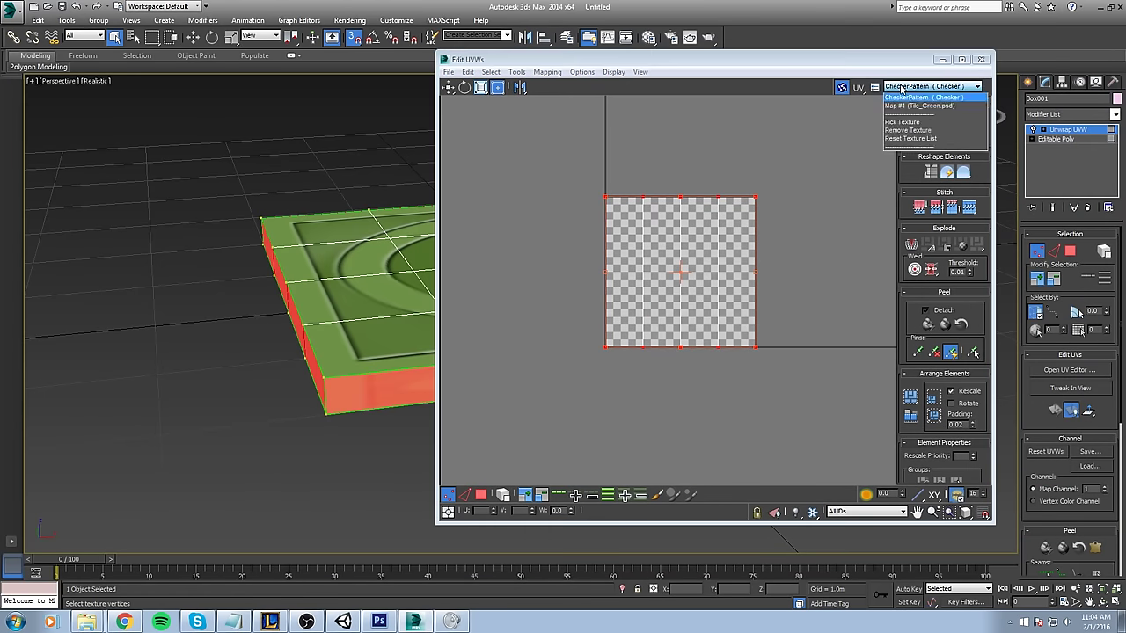
{"action": "left_click", "coordinate": [914, 105]}
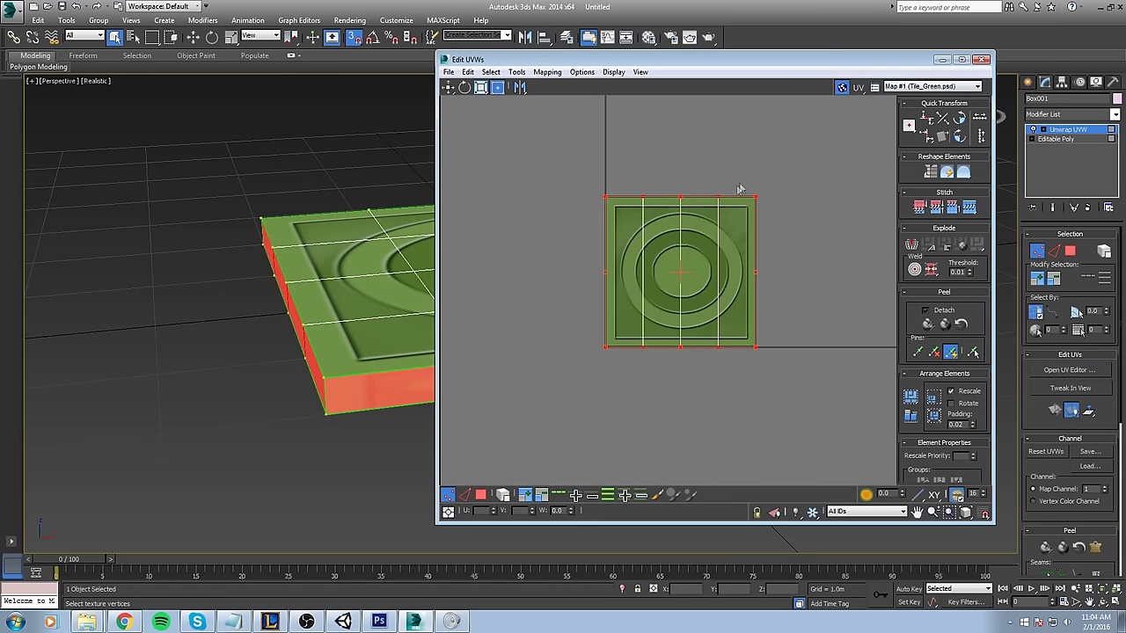
{"action": "scroll", "coordinate": [732, 324], "scroll_direction": "up", "scroll_amount": 2}
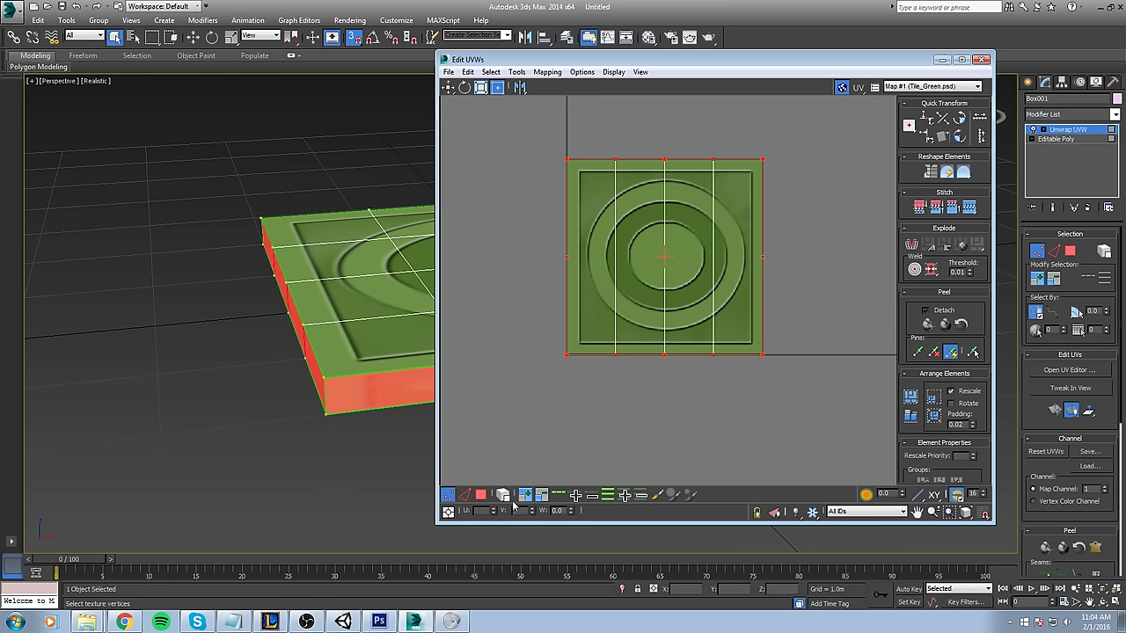
{"action": "left_click", "coordinate": [481, 494]}
{"action": "left_click", "coordinate": [613, 197]}
{"action": "left_click", "coordinate": [829, 244]}
{"action": "left_click", "coordinate": [684, 254]}
{"action": "left_click_drag", "start_coordinate": [683, 255], "coordinate": [658, 349]}
{"action": "scroll", "coordinate": [173, 230], "scroll_direction": "up", "scroll_amount": 6}
{"action": "scroll", "coordinate": [322, 282], "scroll_direction": "down", "scroll_amount": 3}
{"action": "mouse_move", "coordinate": [672, 428]}
{"action": "left_mouse_down"}
{"action": "mouse_move", "coordinate": [621, 407]}
{"action": "mouse_move", "coordinate": [693, 273]}
{"action": "mouse_move", "coordinate": [572, 317]}
{"action": "mouse_move", "coordinate": [721, 301]}
{"action": "mouse_move", "coordinate": [682, 339]}
{"action": "mouse_move", "coordinate": [743, 355]}
{"action": "mouse_move", "coordinate": [716, 359]}
{"action": "mouse_move", "coordinate": [686, 281]}
{"action": "mouse_move", "coordinate": [669, 425]}
{"action": "left_mouse_up"}
{"action": "left_click", "coordinate": [560, 425]}
{"action": "key", "text": "ctrl+z"}
{"action": "key", "text": "ctrl+z"}
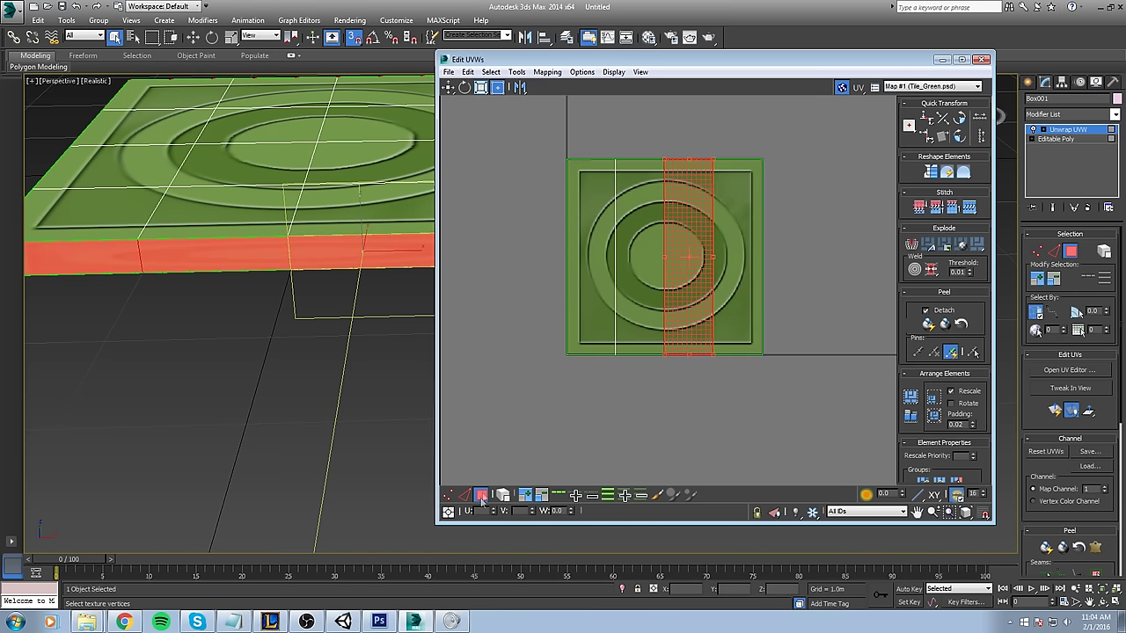
- Select all side UV vertices except the leftmost column, align them into one vertical line and reselect that line
{"action": "left_click", "coordinate": [448, 495]}
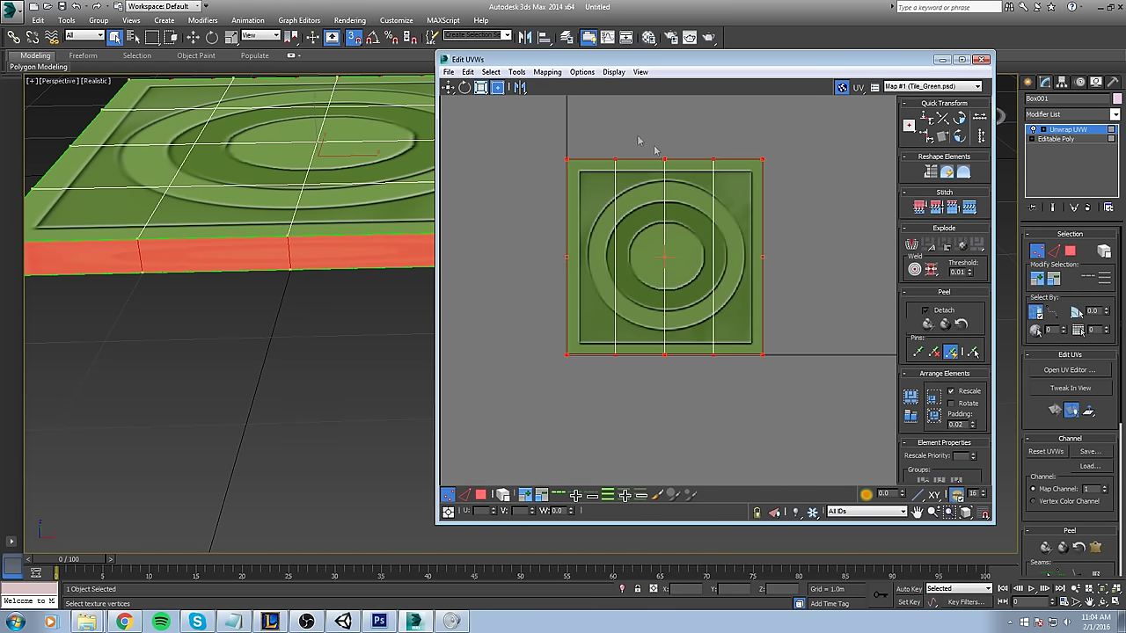
{"action": "left_click_drag", "start_coordinate": [605, 134], "coordinate": [797, 400]}
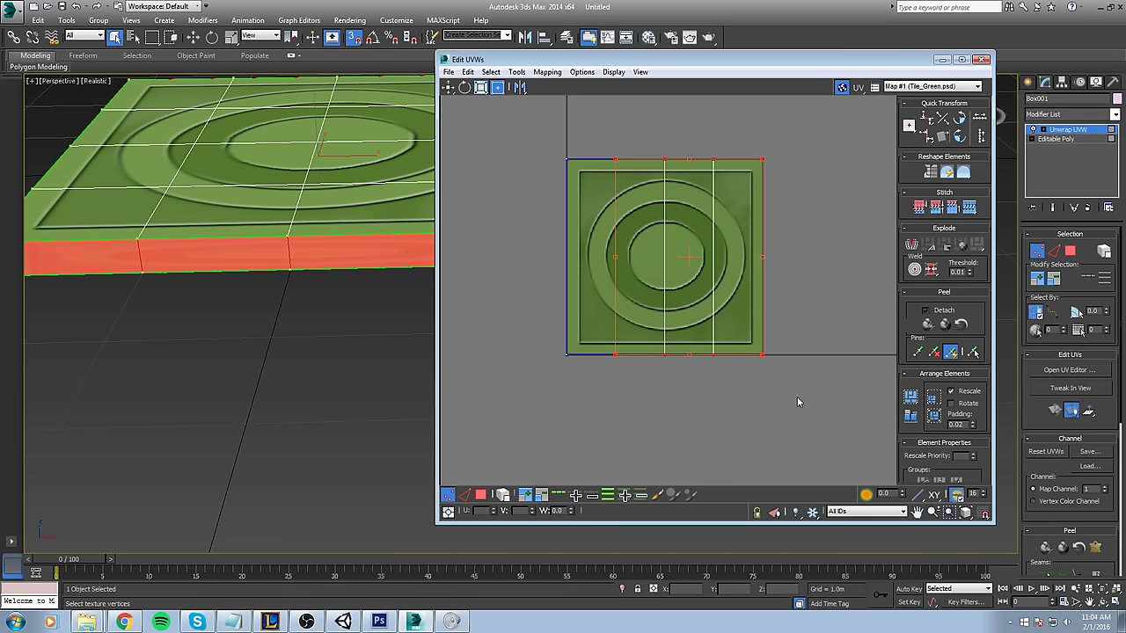
{"action": "left_click", "coordinate": [922, 135]}
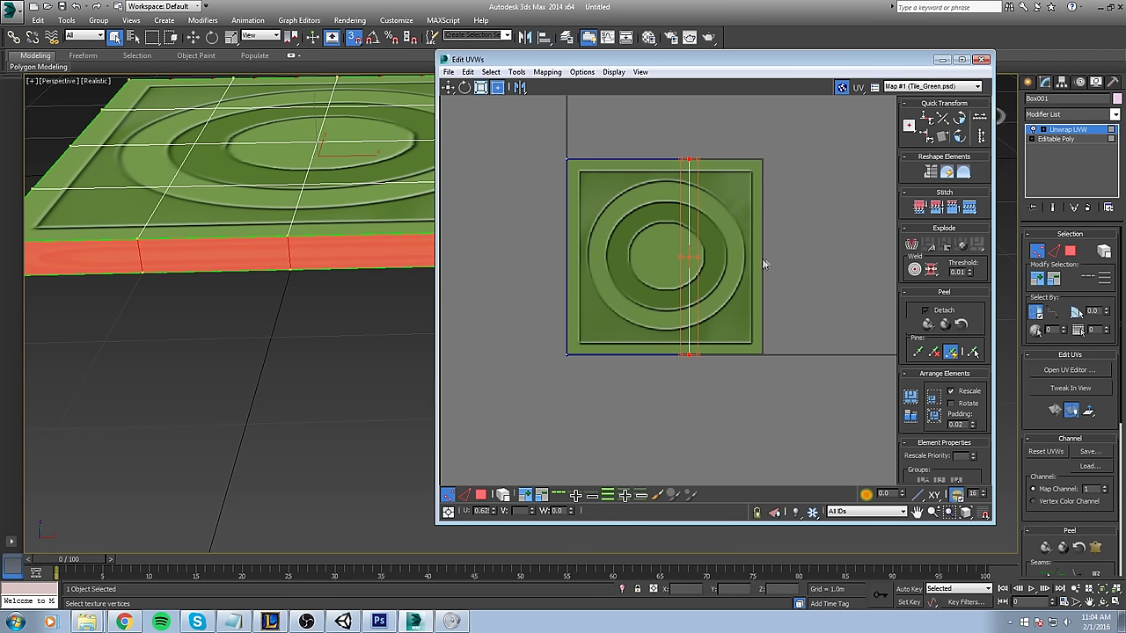
{"action": "left_click", "coordinate": [728, 197]}
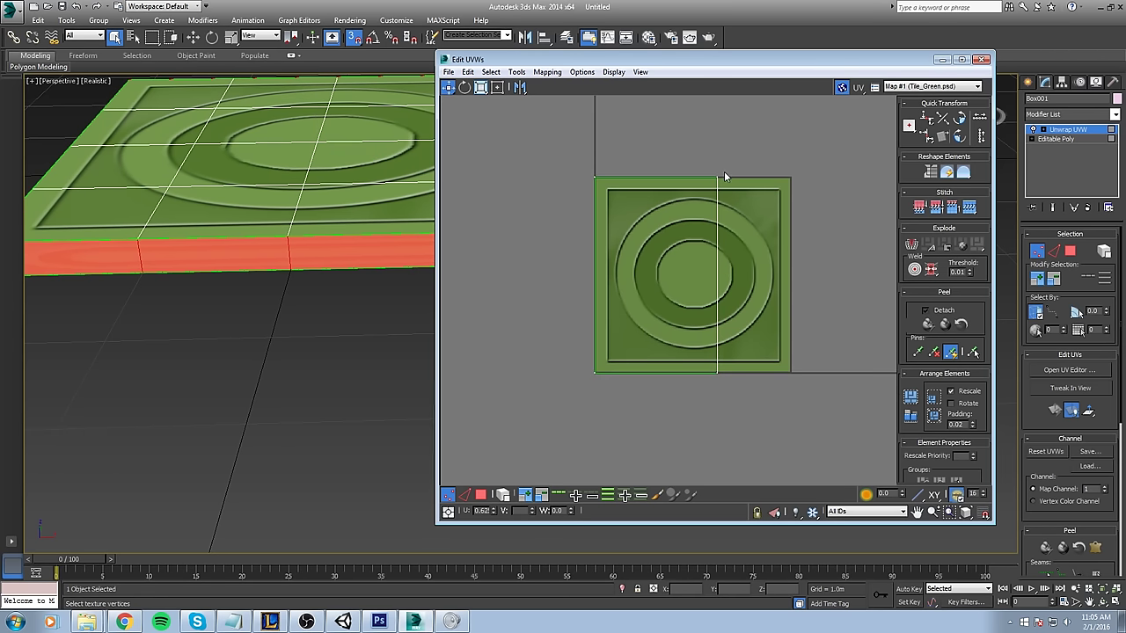
{"action": "left_click_drag", "start_coordinate": [771, 438], "coordinate": [772, 437]}
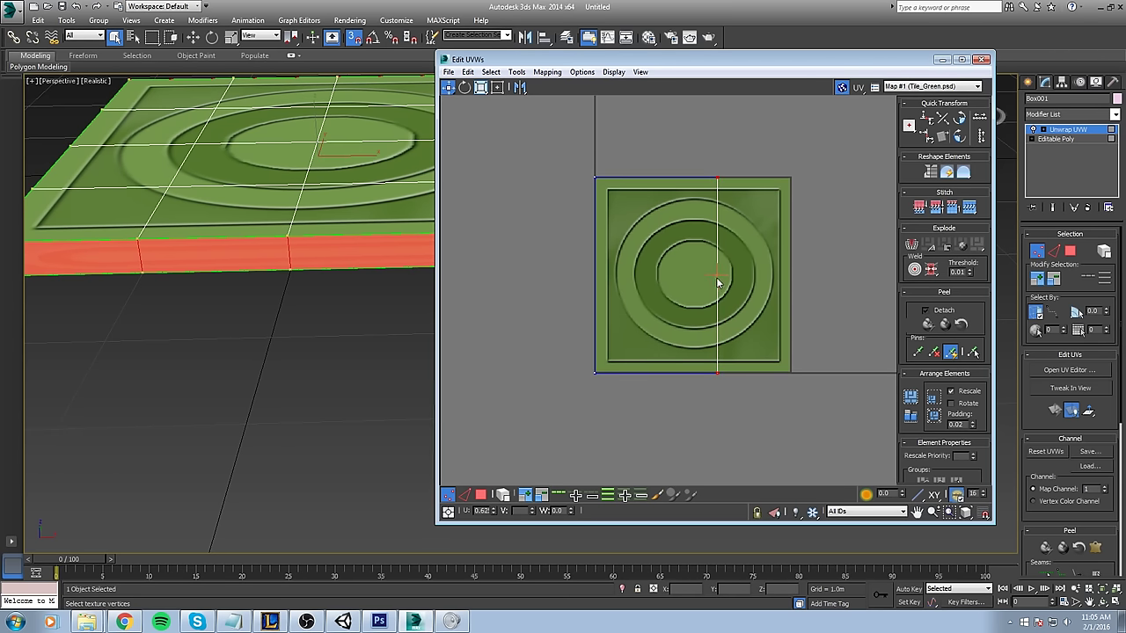
- Move the aligned UV vertices onto the texture's plain left border and collapse the unwrap into the Editable Poly
{"action": "middle_click_drag", "start_coordinate": [211, 284], "coordinate": [252, 297], "text": "alt"}
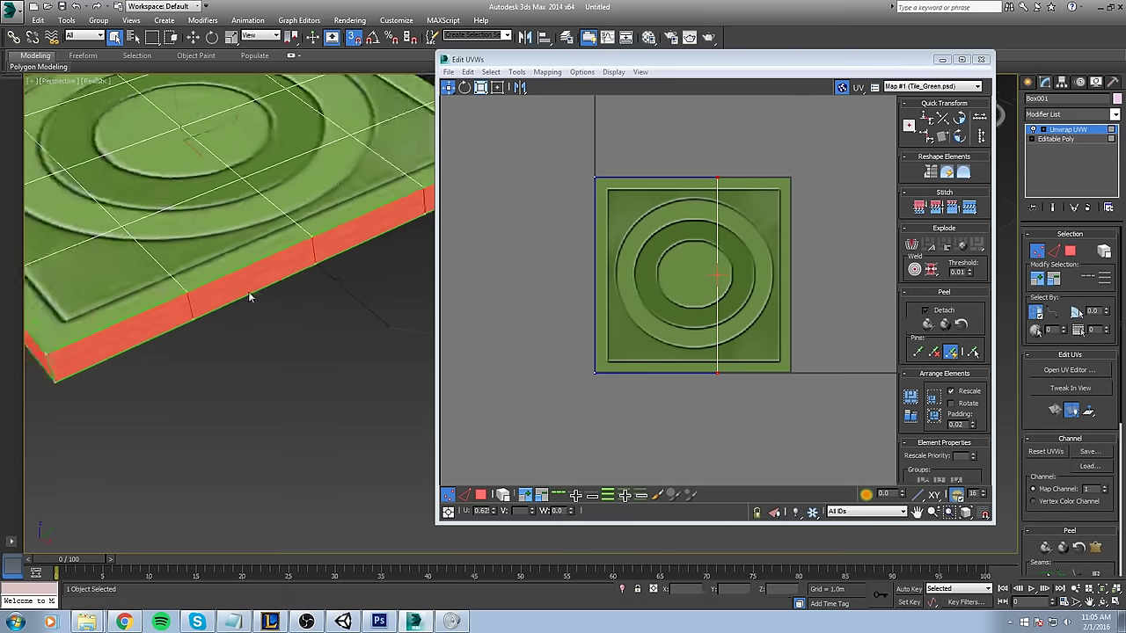
{"action": "scroll", "coordinate": [251, 296], "scroll_direction": "up", "scroll_amount": 2}
{"action": "left_click_drag", "start_coordinate": [716, 373], "coordinate": [607, 372]}
{"action": "middle_click_drag", "start_coordinate": [229, 309], "coordinate": [255, 317]}
{"action": "key", "text": "ctrl+e"}
{"action": "middle_click_drag", "start_coordinate": [263, 368], "coordinate": [491, 401]}
{"action": "scroll", "coordinate": [428, 391], "scroll_direction": "down", "scroll_amount": 5}
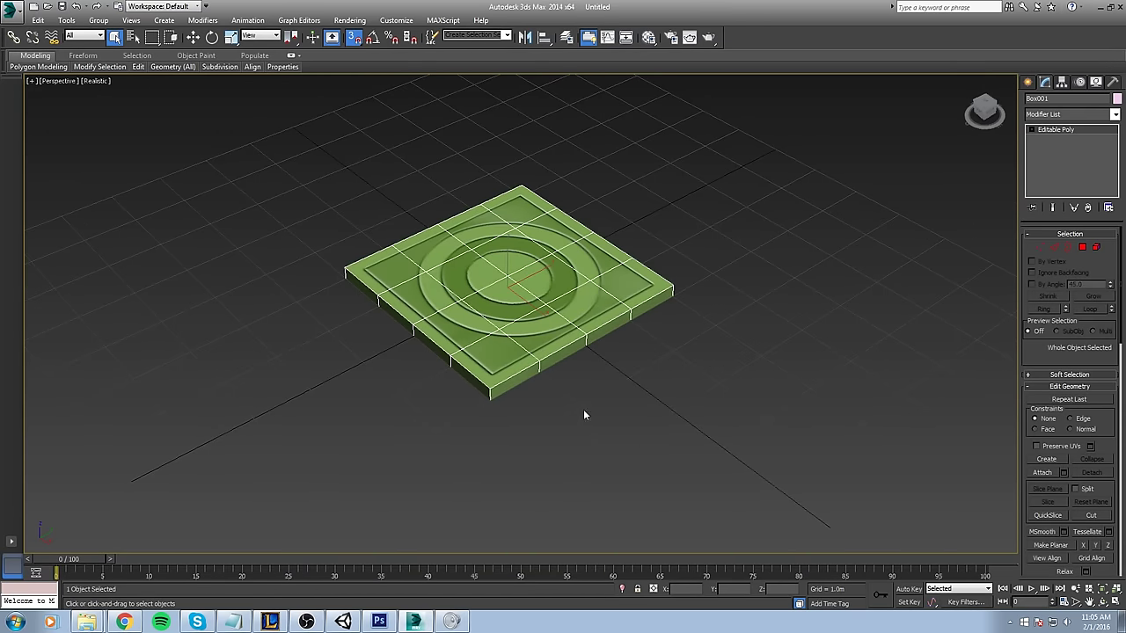
- Examine the texture on the tile's side faces and corners from several angles
{"action": "scroll", "coordinate": [589, 395], "scroll_direction": "up", "scroll_amount": 8}
{"action": "middle_click_drag", "start_coordinate": [607, 247], "coordinate": [690, 345]}
{"action": "middle_click_drag", "start_coordinate": [686, 259], "coordinate": [662, 261], "text": "alt"}
{"action": "scroll", "coordinate": [662, 261], "scroll_direction": "down", "scroll_amount": 8}
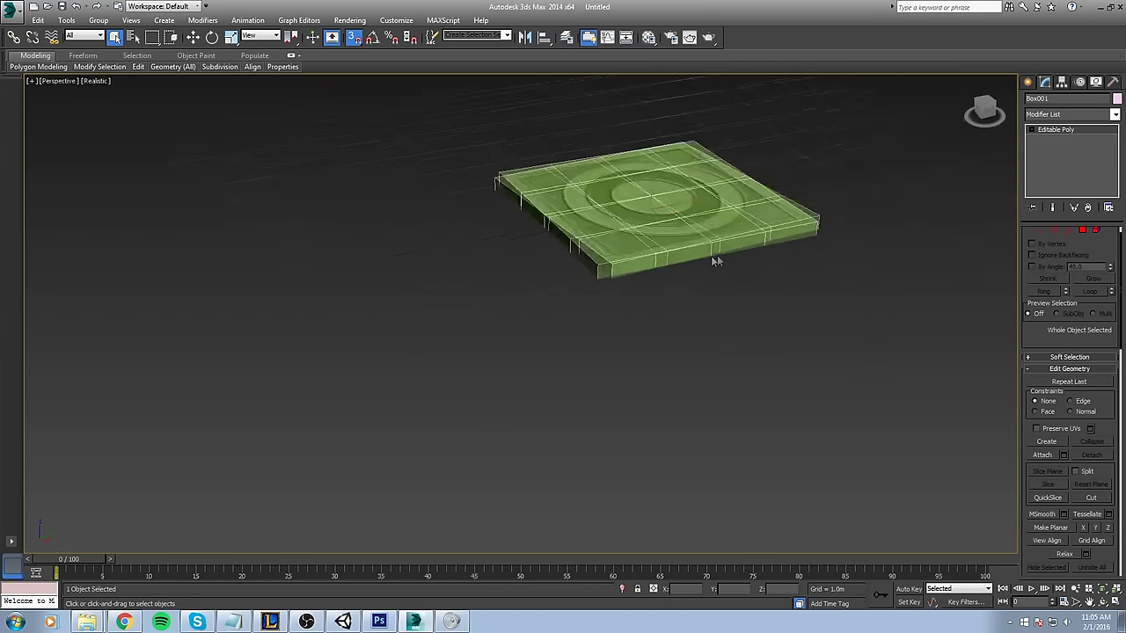
{"action": "scroll", "coordinate": [716, 256], "scroll_direction": "up", "scroll_amount": 8}
{"action": "scroll", "coordinate": [668, 254], "scroll_direction": "down", "scroll_amount": 7}
{"action": "middle_click_drag", "start_coordinate": [699, 235], "coordinate": [633, 267]}
{"action": "scroll", "coordinate": [633, 266], "scroll_direction": "up", "scroll_amount": 7}
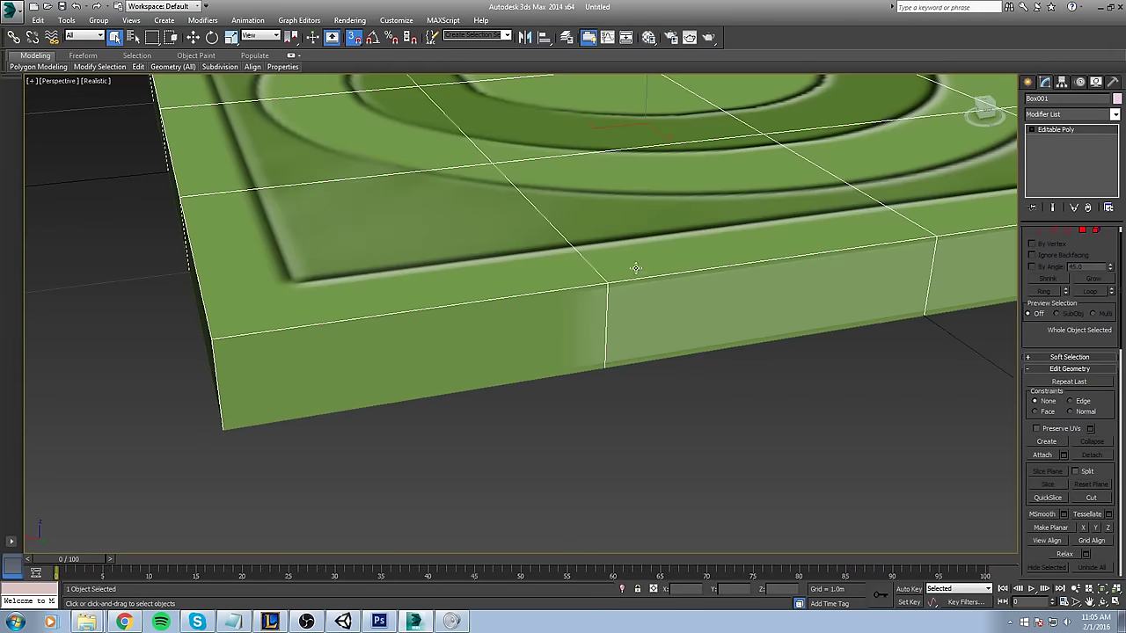
{"action": "middle_click_drag", "start_coordinate": [846, 362], "coordinate": [643, 349]}
{"action": "middle_click_drag", "start_coordinate": [708, 337], "coordinate": [685, 324], "text": "alt"}
{"action": "scroll", "coordinate": [684, 324], "scroll_direction": "down", "scroll_amount": 7}
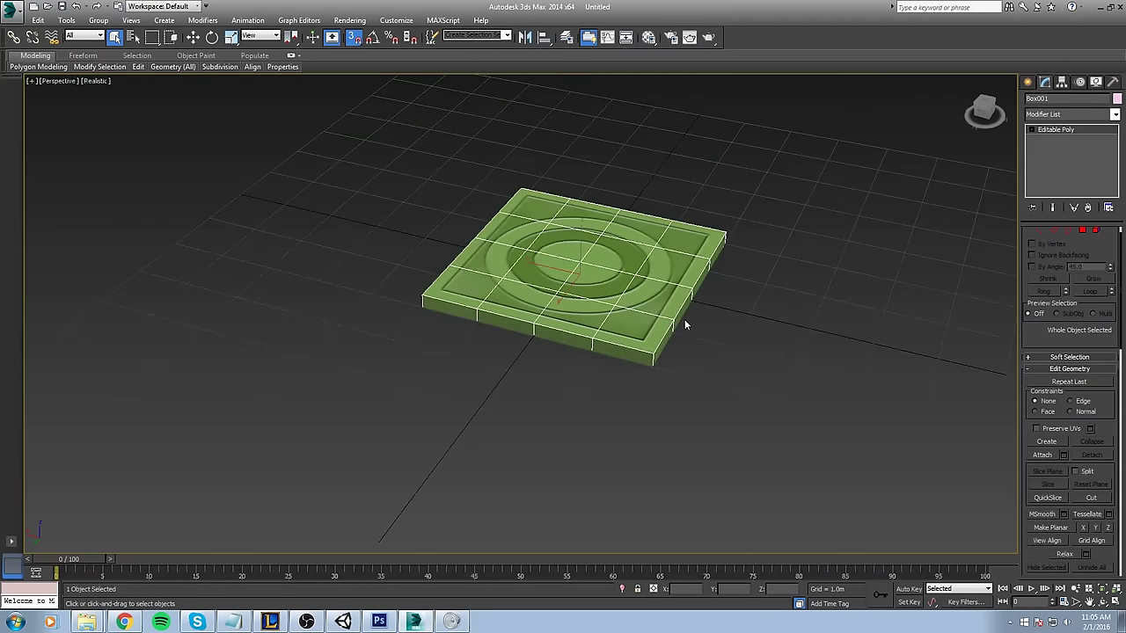
{"action": "scroll", "coordinate": [684, 324], "scroll_direction": "up", "scroll_amount": 5}
{"action": "middle_click_drag", "start_coordinate": [563, 330], "coordinate": [523, 241]}
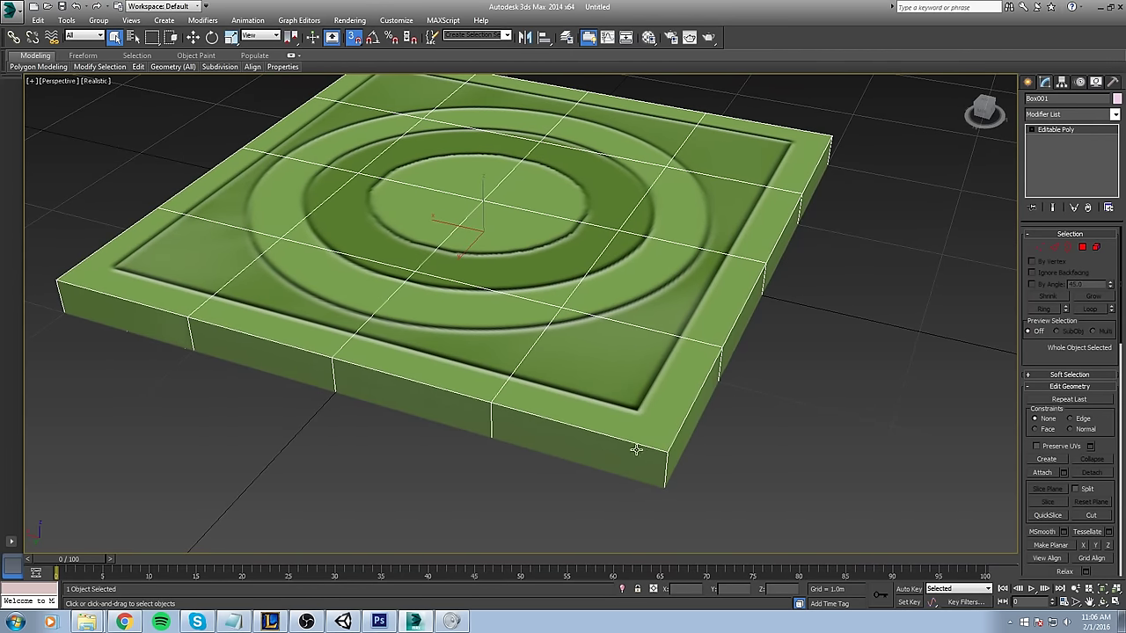
- Add Unwrap UVW to the whole tile and open its UV editor with the Tile_Green.psd map as background
{"action": "left_click", "coordinate": [1115, 117]}
{"action": "key", "text": "u"}
{"action": "key", "text": "Return"}
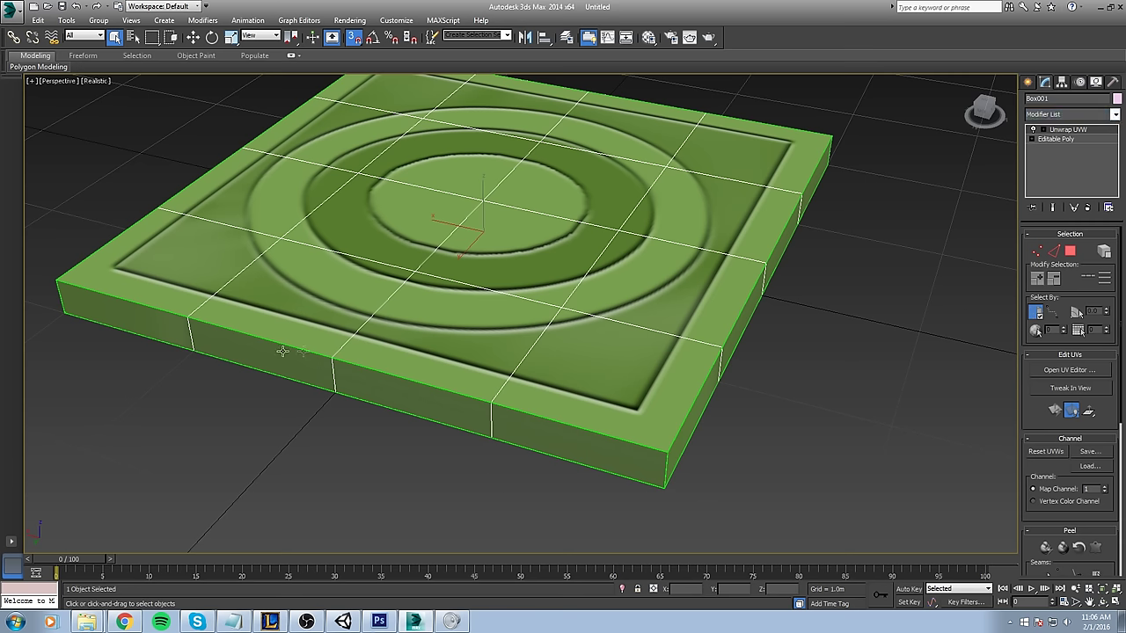
{"action": "left_click", "coordinate": [1065, 370]}
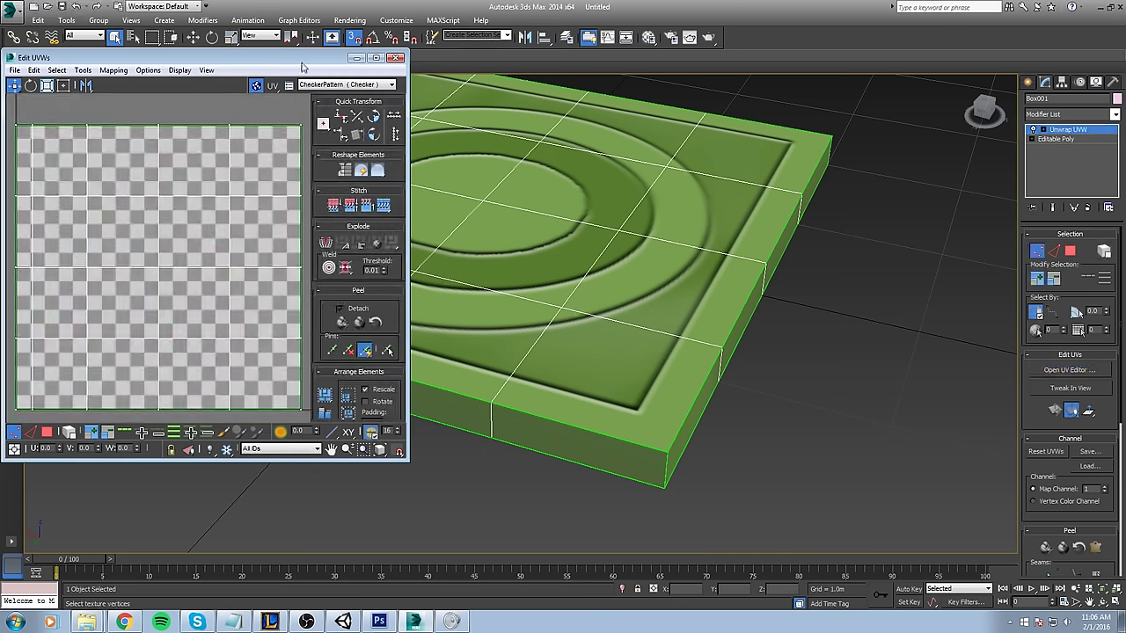
{"action": "left_click", "coordinate": [348, 85]}
{"action": "left_click", "coordinate": [343, 96]}
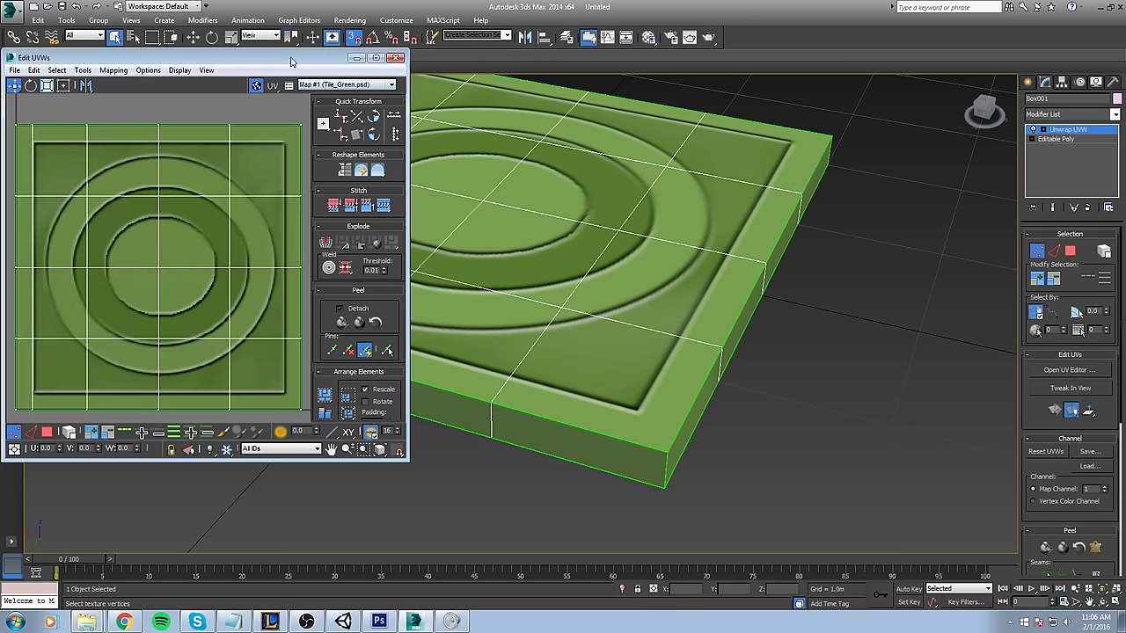
- Move one UV polygon of the tile's grid off the texture and place the editor beside the model
{"action": "left_click_drag", "start_coordinate": [299, 57], "coordinate": [544, 56]}
{"action": "left_click", "coordinate": [290, 431]}
{"action": "scroll", "coordinate": [341, 174], "scroll_direction": "down", "scroll_amount": 3}
{"action": "left_click_drag", "start_coordinate": [307, 170], "coordinate": [492, 212]}
{"action": "left_click_drag", "start_coordinate": [515, 56], "coordinate": [904, 94]}
{"action": "middle_click_drag", "start_coordinate": [527, 139], "coordinate": [387, 231]}
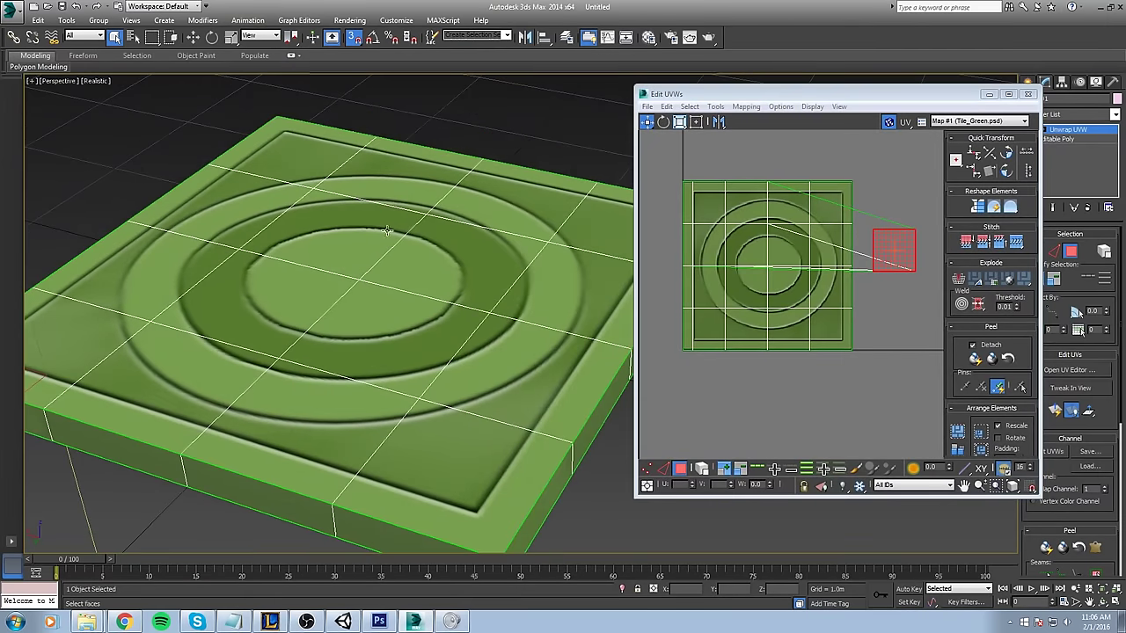
- Move the remaining grid UV polygons off the texture, away from the narrow side-face strip
{"action": "left_click_drag", "start_coordinate": [910, 256], "coordinate": [875, 206]}
{"action": "middle_click_drag", "start_coordinate": [885, 199], "coordinate": [867, 182]}
{"action": "scroll", "coordinate": [818, 182], "scroll_direction": "down", "scroll_amount": 2}
{"action": "scroll", "coordinate": [817, 182], "scroll_direction": "down", "scroll_amount": 2}
{"action": "key", "text": "ctrl+a"}
{"action": "left_click_drag", "start_coordinate": [809, 197], "coordinate": [922, 194]}
{"action": "left_click_drag", "start_coordinate": [869, 226], "coordinate": [942, 230]}
{"action": "left_click_drag", "start_coordinate": [703, 149], "coordinate": [777, 322]}
{"action": "left_click", "coordinate": [670, 331]}
{"action": "left_click", "coordinate": [734, 315]}
{"action": "scroll", "coordinate": [802, 257], "scroll_direction": "up", "scroll_amount": 1}
{"action": "scroll", "coordinate": [774, 255], "scroll_direction": "down", "scroll_amount": 1}
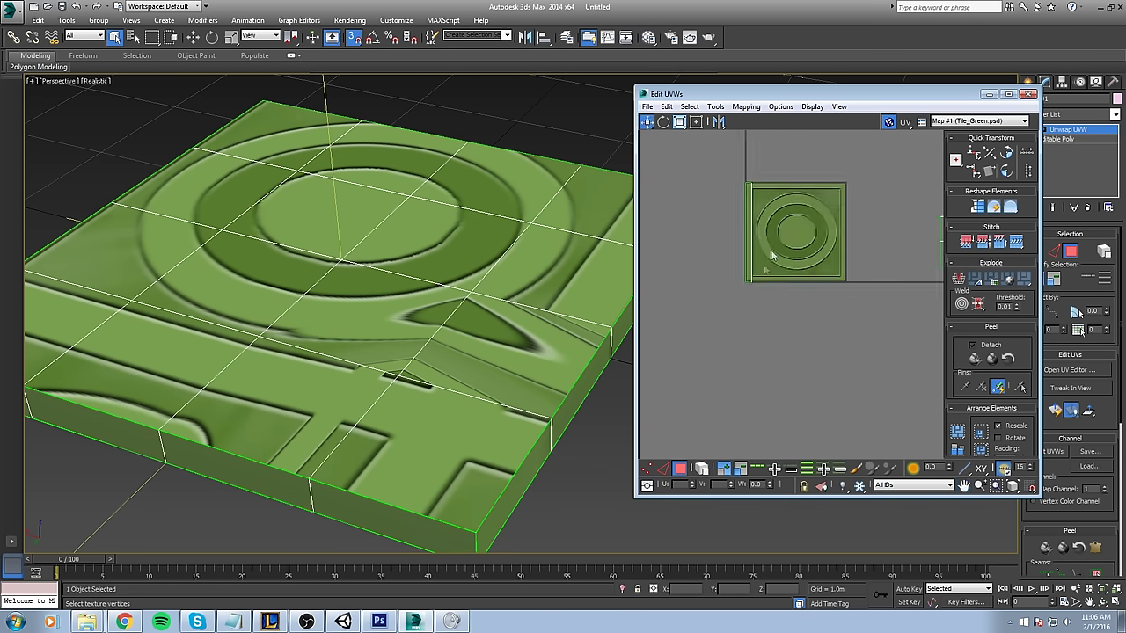
- Move several single polygons within the displaced UV grid apart from their neighbours
{"action": "middle_click_drag", "start_coordinate": [772, 256], "coordinate": [649, 246]}
{"action": "left_click", "coordinate": [872, 220]}
{"action": "left_click_drag", "start_coordinate": [871, 220], "coordinate": [864, 167]}
{"action": "left_click", "coordinate": [799, 190]}
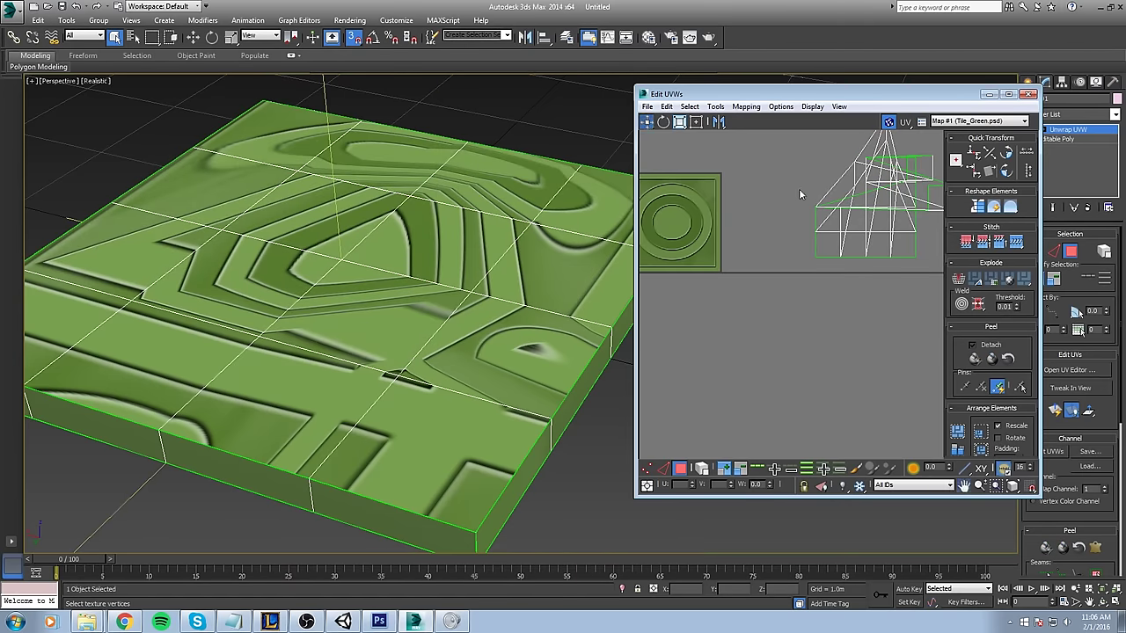
{"action": "middle_click_drag", "start_coordinate": [799, 195], "coordinate": [772, 231]}
{"action": "left_click_drag", "start_coordinate": [874, 220], "coordinate": [864, 237]}
{"action": "left_click_drag", "start_coordinate": [853, 178], "coordinate": [859, 200]}
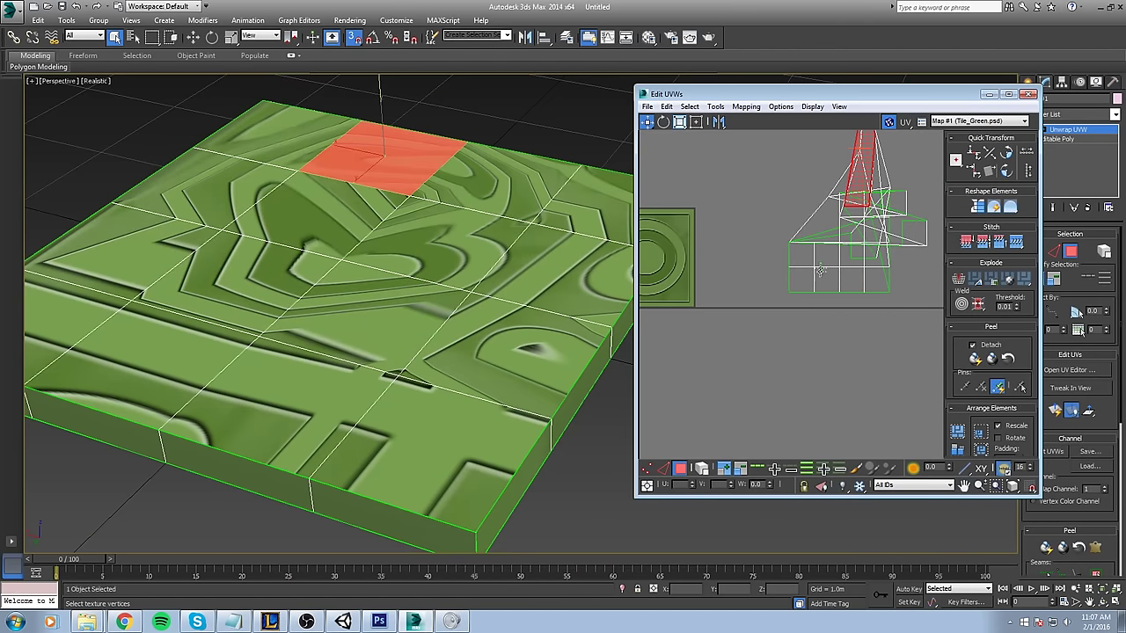
{"action": "left_click", "coordinate": [848, 239]}
- Raise the bottom UV vertices of the side-face strip within the texture's plain left border
{"action": "middle_click_drag", "start_coordinate": [385, 316], "coordinate": [417, 283], "text": "alt"}
{"action": "middle_click_drag", "start_coordinate": [719, 236], "coordinate": [756, 216]}
{"action": "scroll", "coordinate": [425, 341], "scroll_direction": "up", "scroll_amount": 4}
{"action": "middle_click_drag", "start_coordinate": [376, 341], "coordinate": [376, 392], "text": "alt"}
{"action": "middle_click_drag", "start_coordinate": [376, 392], "coordinate": [356, 454]}
{"action": "middle_click_drag", "start_coordinate": [504, 235], "coordinate": [521, 307], "text": "alt"}
{"action": "middle_click_drag", "start_coordinate": [744, 276], "coordinate": [821, 264]}
{"action": "scroll", "coordinate": [735, 260], "scroll_direction": "up", "scroll_amount": 3}
{"action": "scroll", "coordinate": [726, 256], "scroll_direction": "up", "scroll_amount": 2}
{"action": "left_click", "coordinate": [716, 264]}
{"action": "key", "text": "1"}
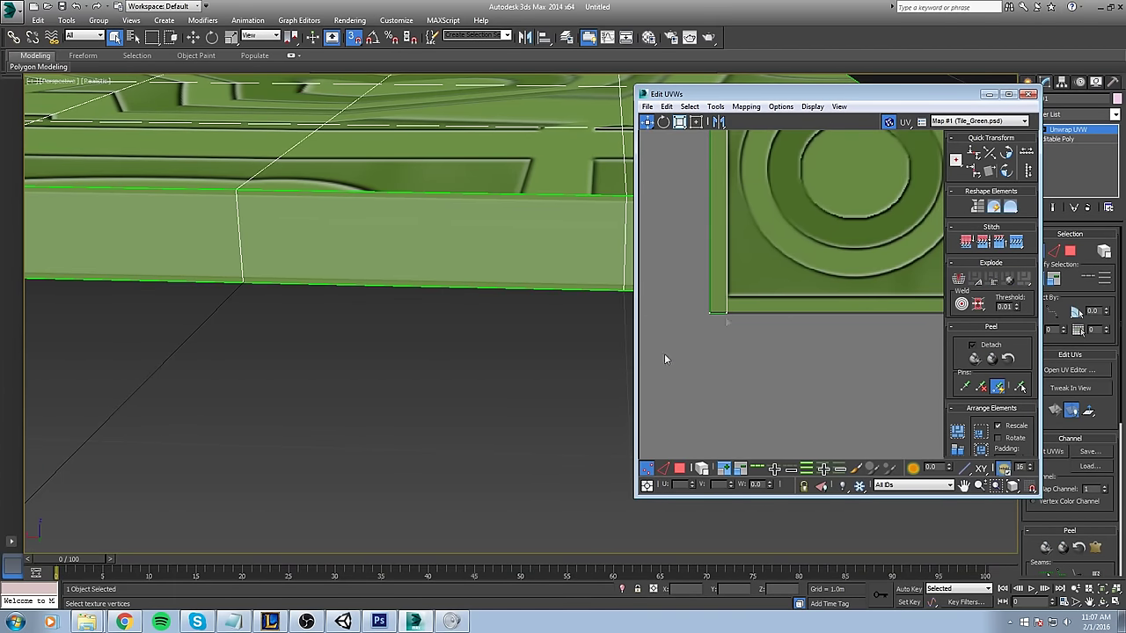
{"action": "left_click_drag", "start_coordinate": [724, 315], "coordinate": [726, 290]}
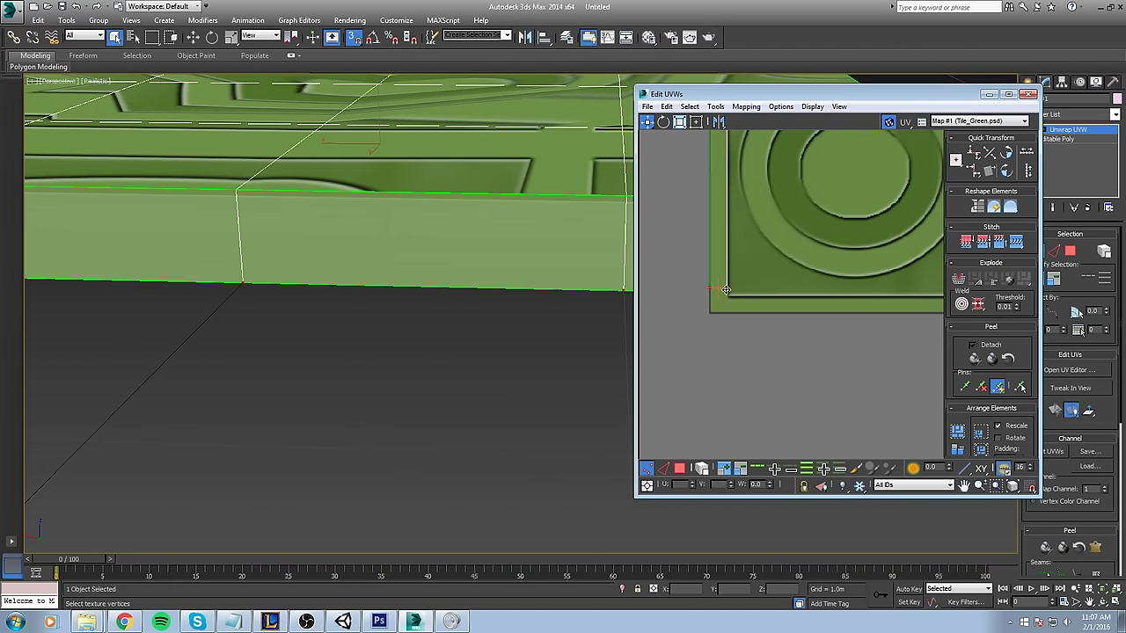
- Lower the side strip's top UV vertices to V 0.74 and raise its bottom ones to V 0.19
{"action": "middle_click_drag", "start_coordinate": [788, 187], "coordinate": [788, 324]}
{"action": "left_click_drag", "start_coordinate": [713, 170], "coordinate": [729, 225]}
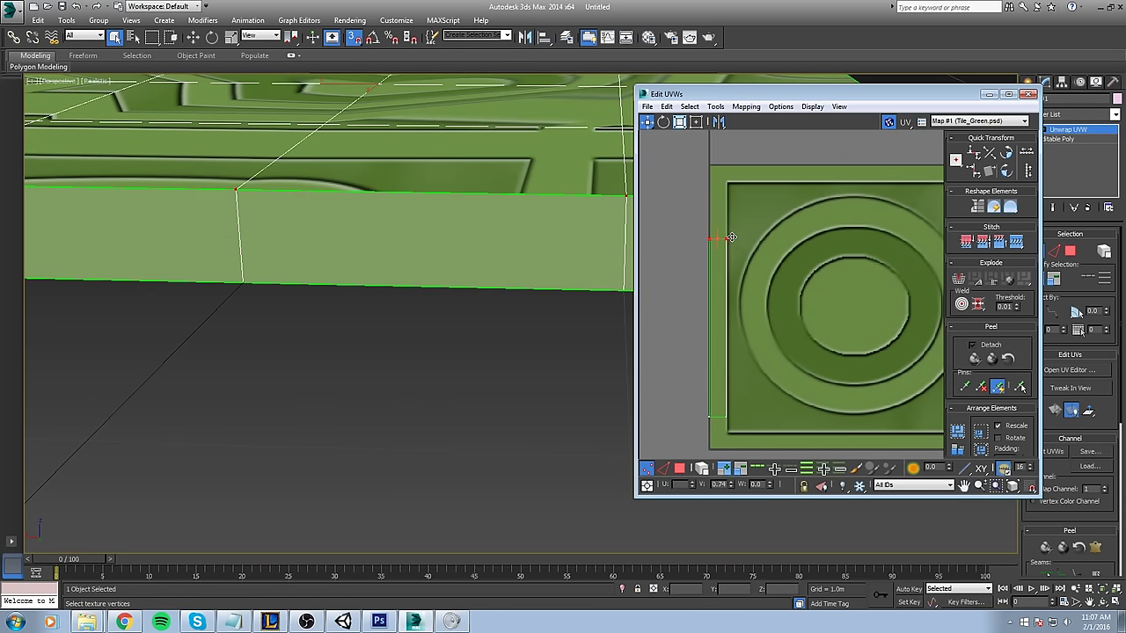
{"action": "left_click_drag", "start_coordinate": [727, 239], "coordinate": [799, 241]}
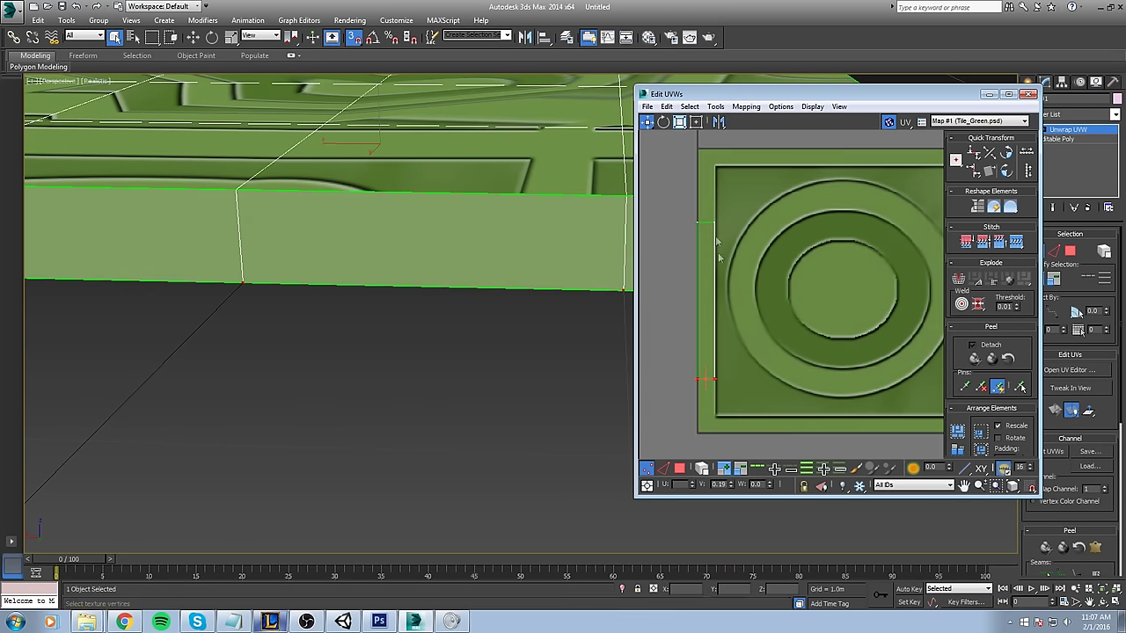
- Rotate the side-face UV strip a quarter turn so it lies horizontally across the texture
{"action": "left_click_drag", "start_coordinate": [675, 174], "coordinate": [784, 424]}
{"action": "key", "text": "e"}
{"action": "left_click_drag", "start_coordinate": [717, 387], "coordinate": [821, 283]}
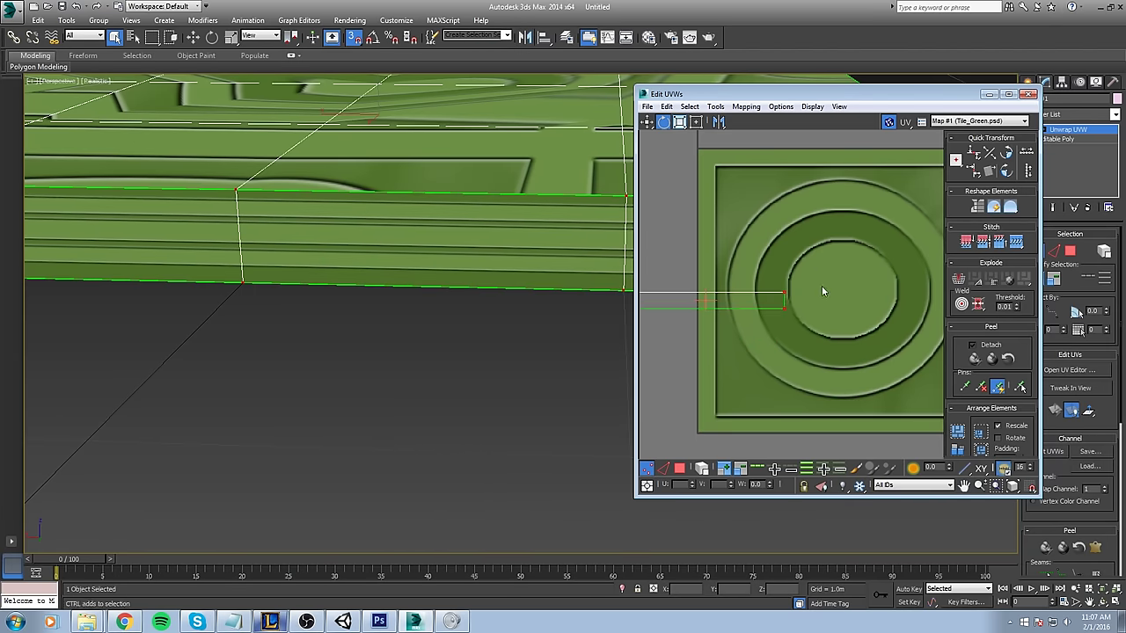
- Shorten the horizontal side strip at the texture's left border, placing its left end vertices at U -0.08
{"action": "middle_click_drag", "start_coordinate": [670, 266], "coordinate": [747, 265]}
{"action": "left_click_drag", "start_coordinate": [686, 279], "coordinate": [715, 309]}
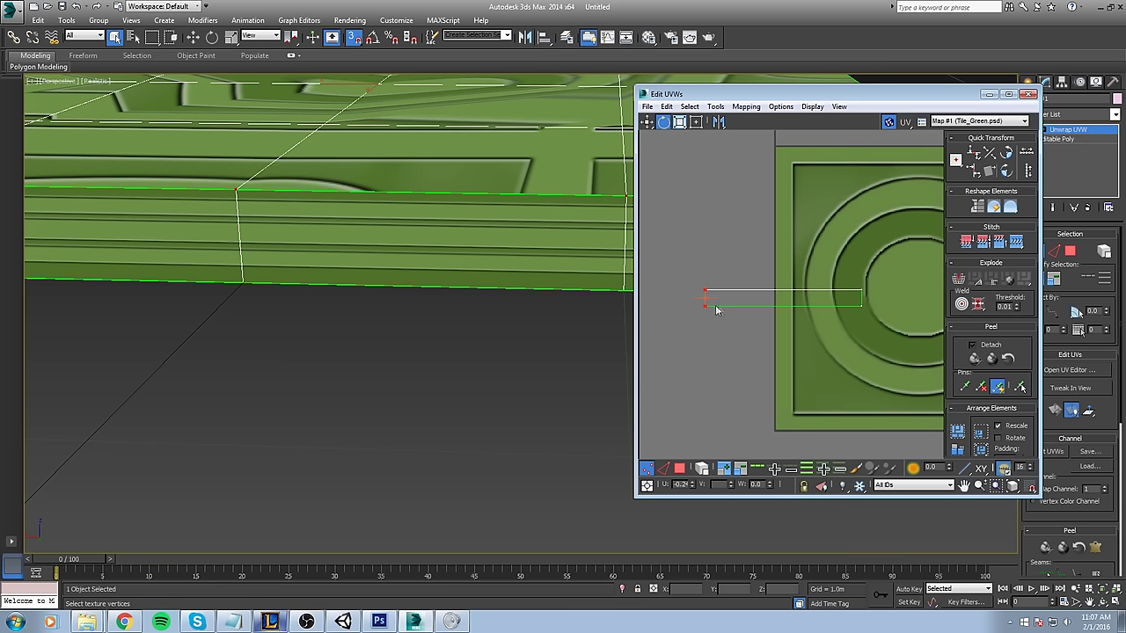
{"action": "key", "text": "w"}
{"action": "left_click_drag", "start_coordinate": [704, 290], "coordinate": [742, 346]}
{"action": "scroll", "coordinate": [773, 319], "scroll_direction": "up", "scroll_amount": 2}
{"action": "scroll", "coordinate": [751, 243], "scroll_direction": "up", "scroll_amount": 2}
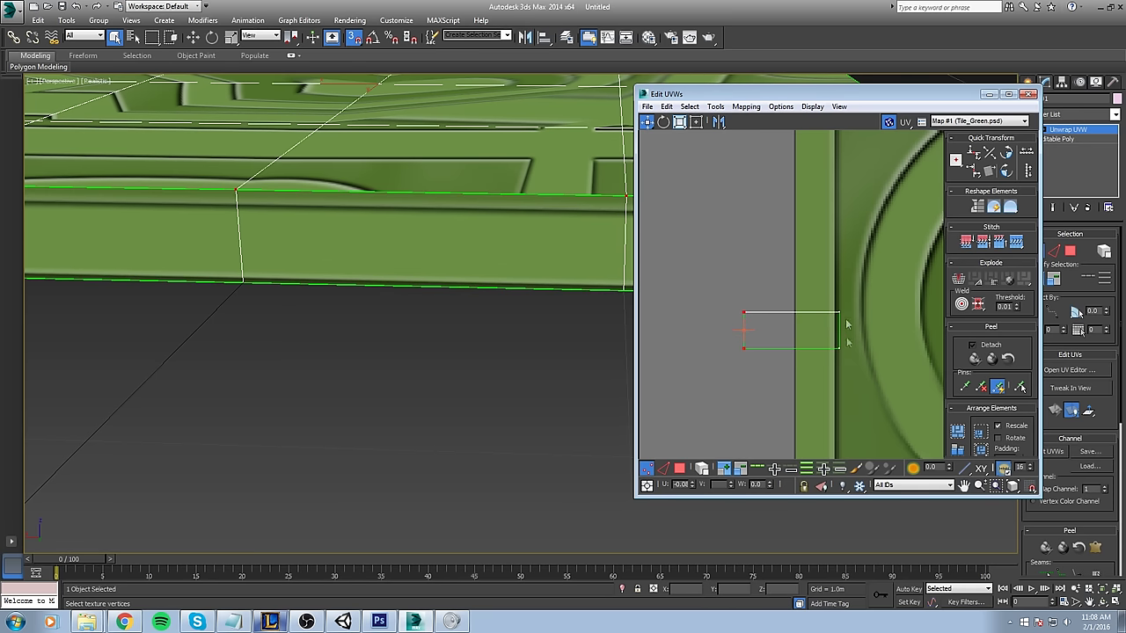
- Move the side strip's right end vertices just past the border's bevel line, to U 0.08
{"action": "scroll", "coordinate": [847, 326], "scroll_direction": "down", "scroll_amount": 5}
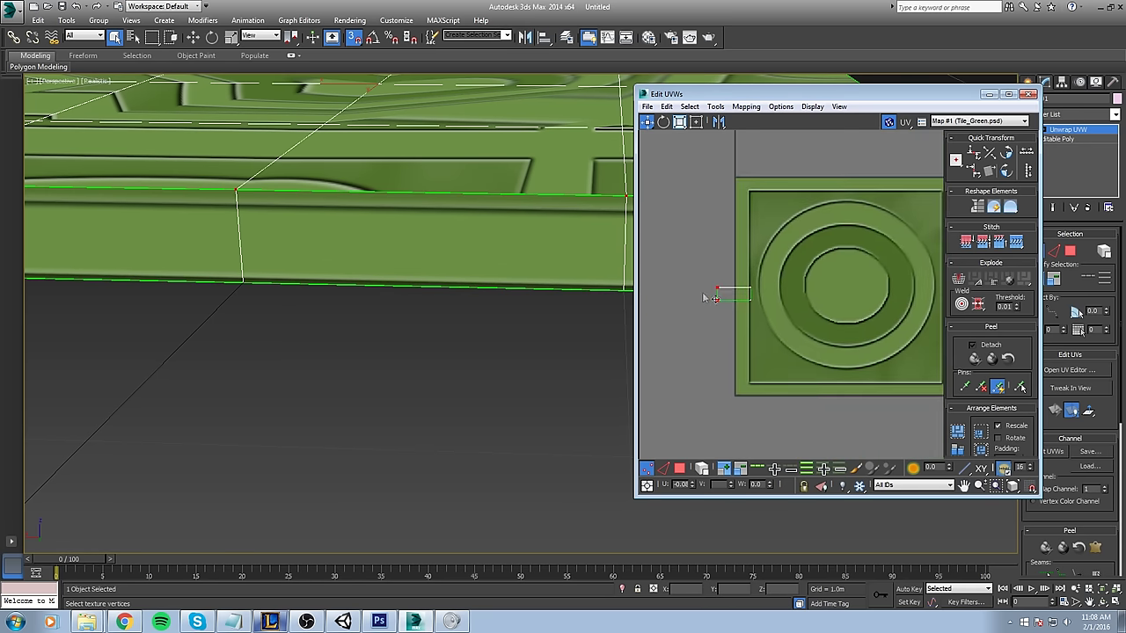
{"action": "scroll", "coordinate": [716, 313], "scroll_direction": "up", "scroll_amount": 3}
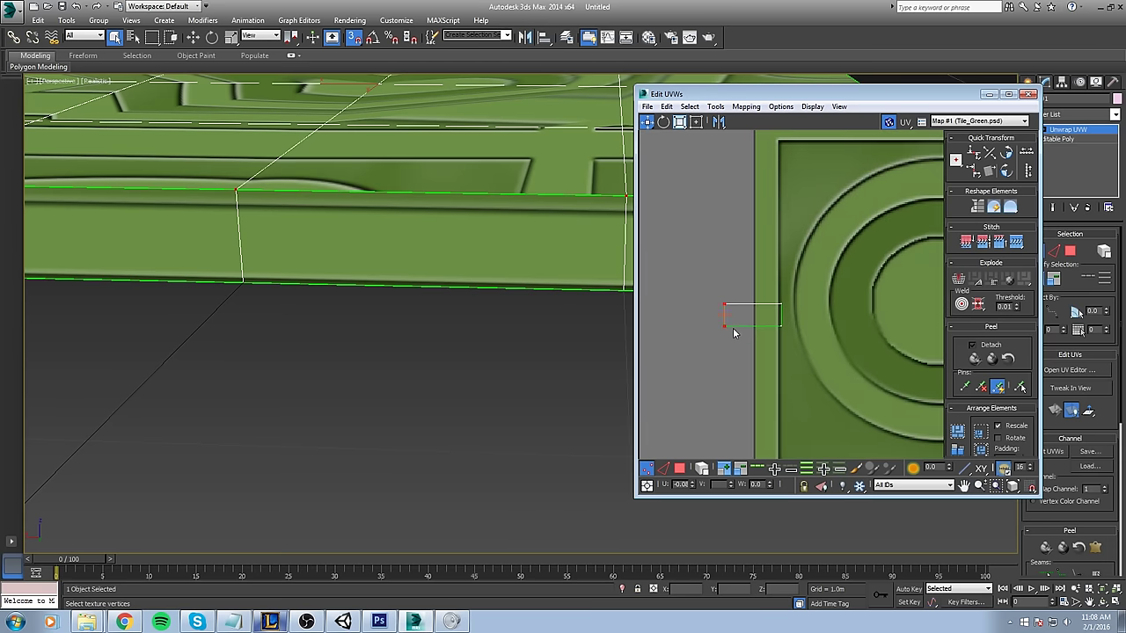
{"action": "scroll", "coordinate": [733, 333], "scroll_direction": "up", "scroll_amount": 2}
{"action": "left_click_drag", "start_coordinate": [812, 326], "coordinate": [820, 324]}
{"action": "middle_click_drag", "start_coordinate": [295, 187], "coordinate": [304, 253]}
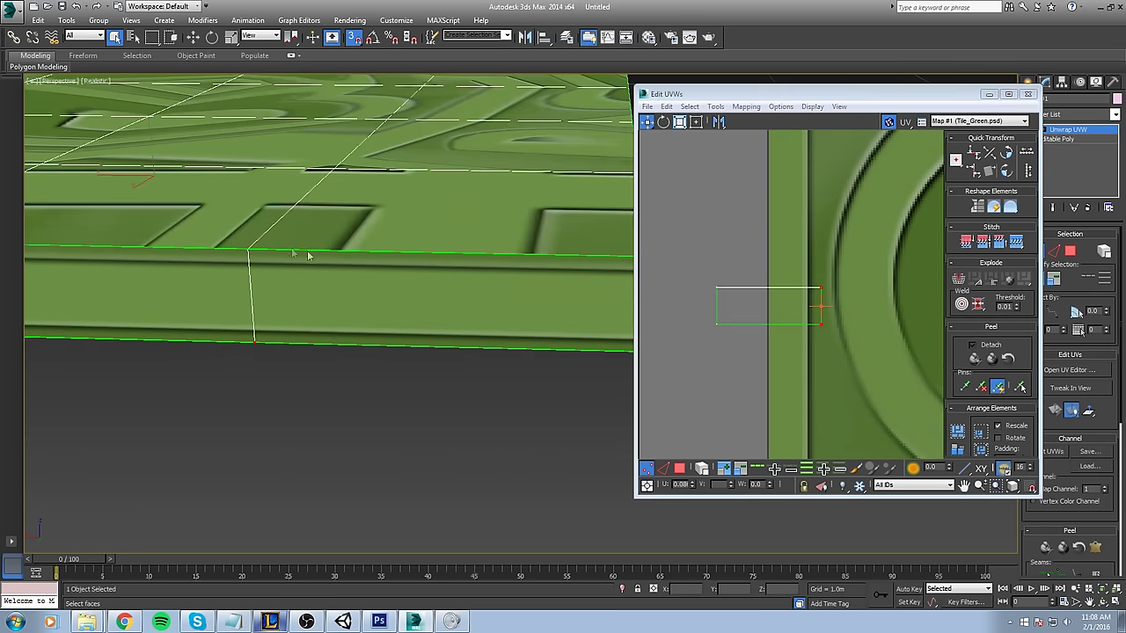
{"action": "middle_click_drag", "start_coordinate": [517, 264], "coordinate": [392, 294]}
- Convert the unwrapped box to an Editable Poly, collapsing its UV edits into the mesh
{"action": "left_click", "coordinate": [1068, 129]}
{"action": "right_click", "coordinate": [449, 242]}
{"action": "left_click", "coordinate": [573, 356]}
{"action": "left_click", "coordinate": [611, 371]}
{"action": "scroll", "coordinate": [612, 371], "scroll_direction": "down", "scroll_amount": 3}
{"action": "middle_click_drag", "start_coordinate": [613, 376], "coordinate": [576, 352], "text": "alt"}
{"action": "left_click", "coordinate": [443, 312]}
{"action": "middle_click_drag", "start_coordinate": [493, 268], "coordinate": [578, 328]}
{"action": "key", "text": "4"}
{"action": "scroll", "coordinate": [598, 294], "scroll_direction": "down", "scroll_amount": 3}
{"action": "left_click", "coordinate": [801, 208]}
{"action": "left_click", "coordinate": [723, 307]}
{"action": "key", "text": "4"}
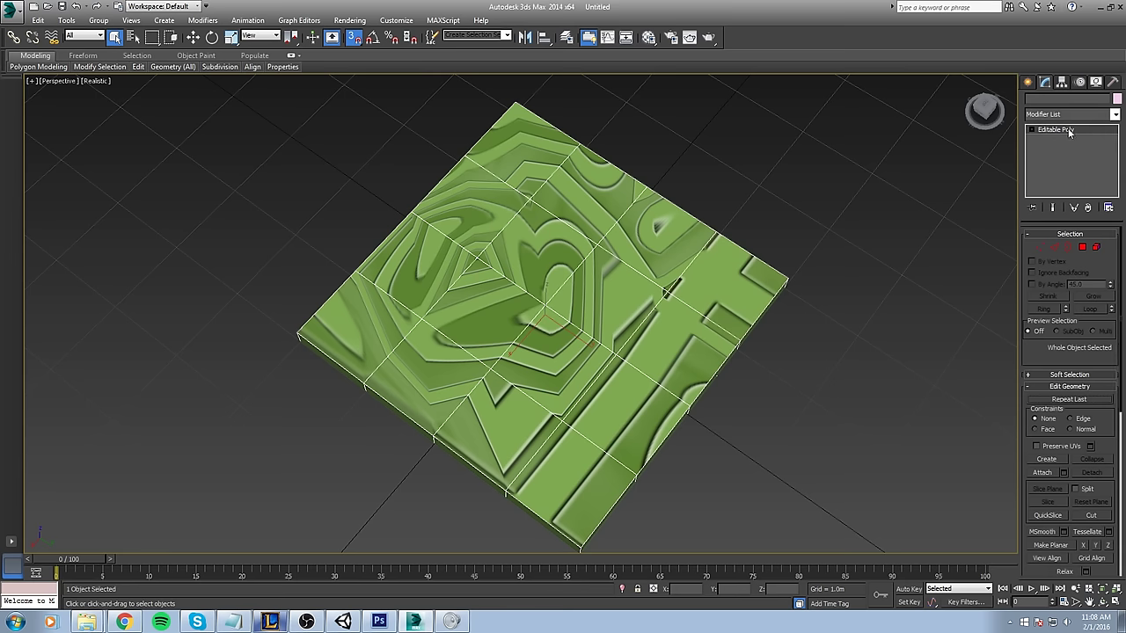
- Add a new Unwrap UVW modifier and open its UV editor in polygon mode with Tile_Green.psd as background
{"action": "left_click", "coordinate": [1116, 117]}
{"action": "key", "text": "u"}
{"action": "key", "text": "Return"}
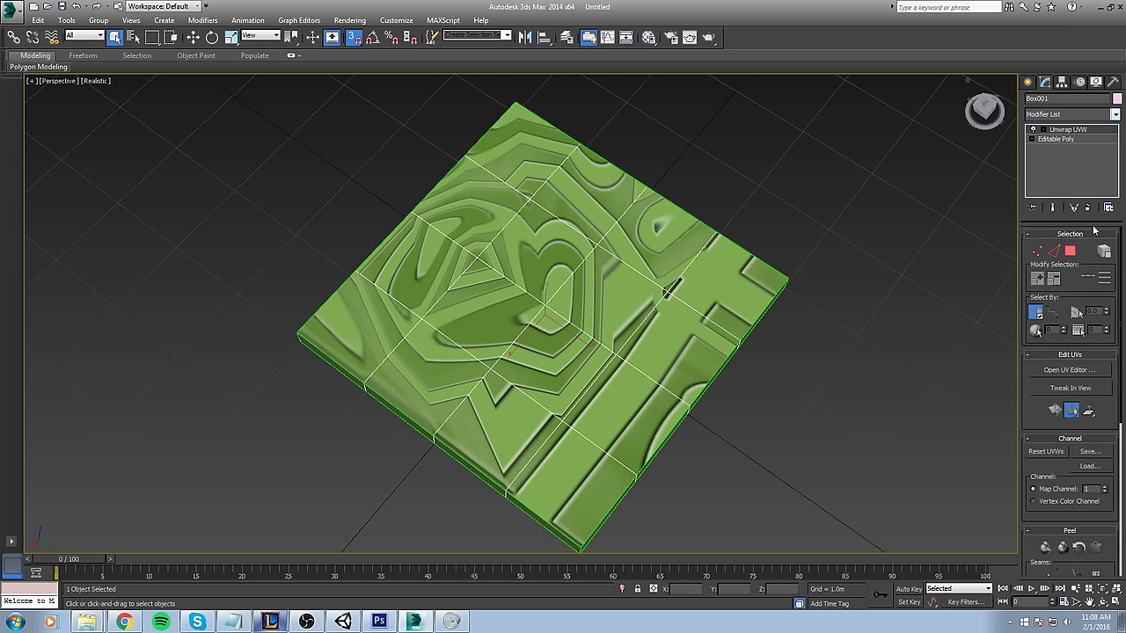
{"action": "left_click", "coordinate": [1069, 369]}
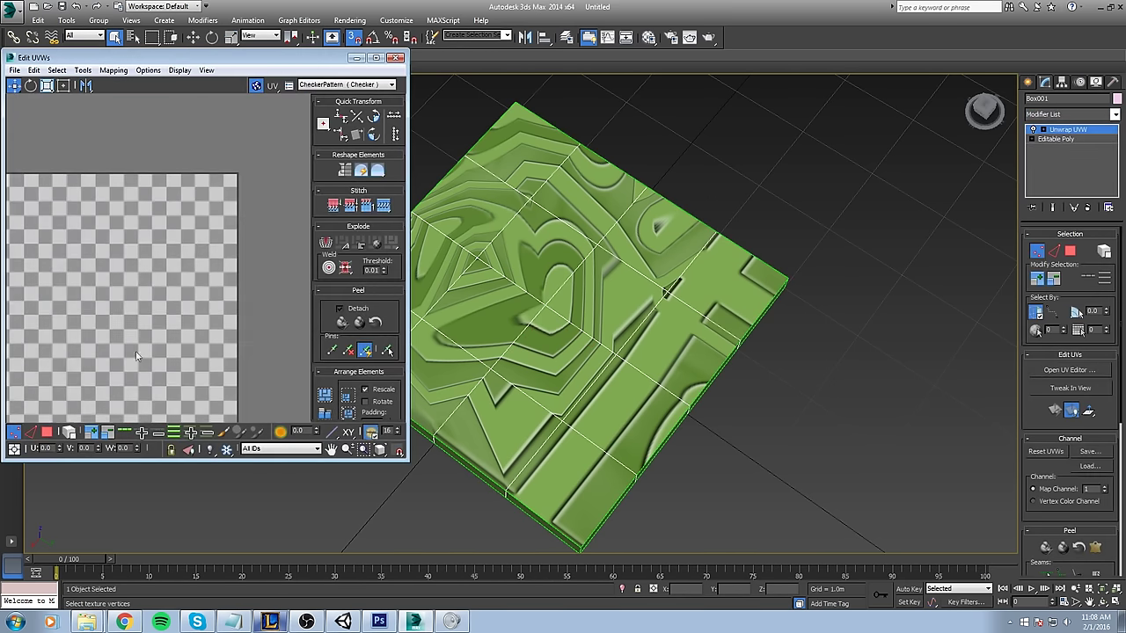
{"action": "left_click", "coordinate": [47, 431]}
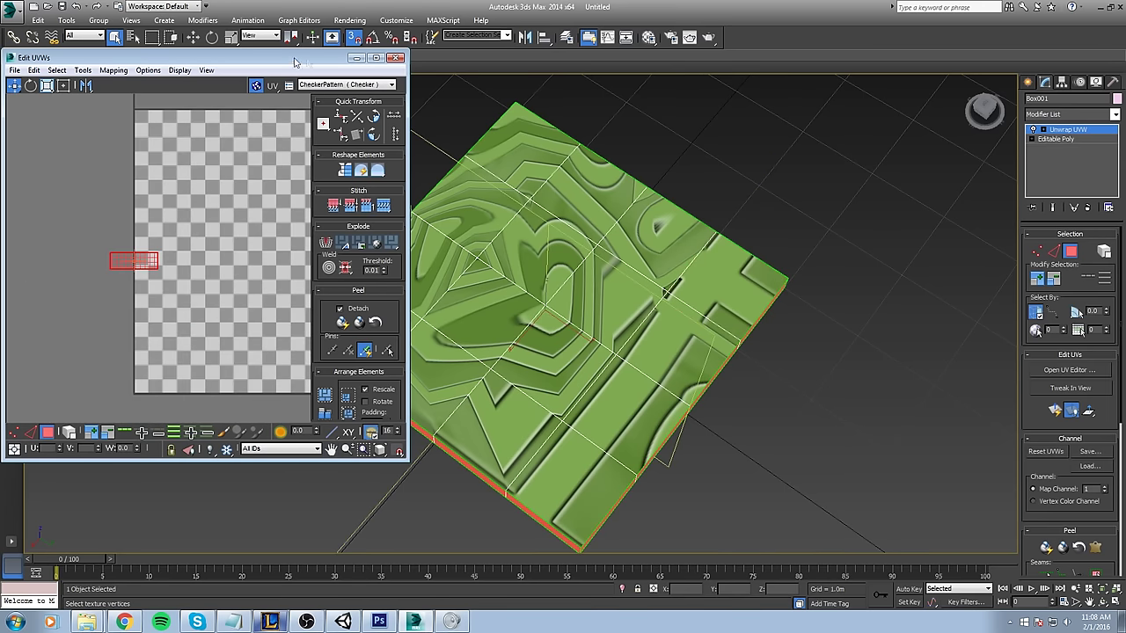
{"action": "left_click", "coordinate": [319, 85]}
{"action": "left_click", "coordinate": [326, 108]}
- Apply Flatten Mapping to the third polygon along the top surface's far edge, filling the tile texture
{"action": "middle_click_drag", "start_coordinate": [457, 324], "coordinate": [203, 269]}
{"action": "scroll", "coordinate": [234, 275], "scroll_direction": "down", "scroll_amount": 5}
{"action": "scroll", "coordinate": [194, 271], "scroll_direction": "down", "scroll_amount": 4}
{"action": "left_click", "coordinate": [261, 278]}
{"action": "middle_click_drag", "start_coordinate": [440, 246], "coordinate": [698, 263]}
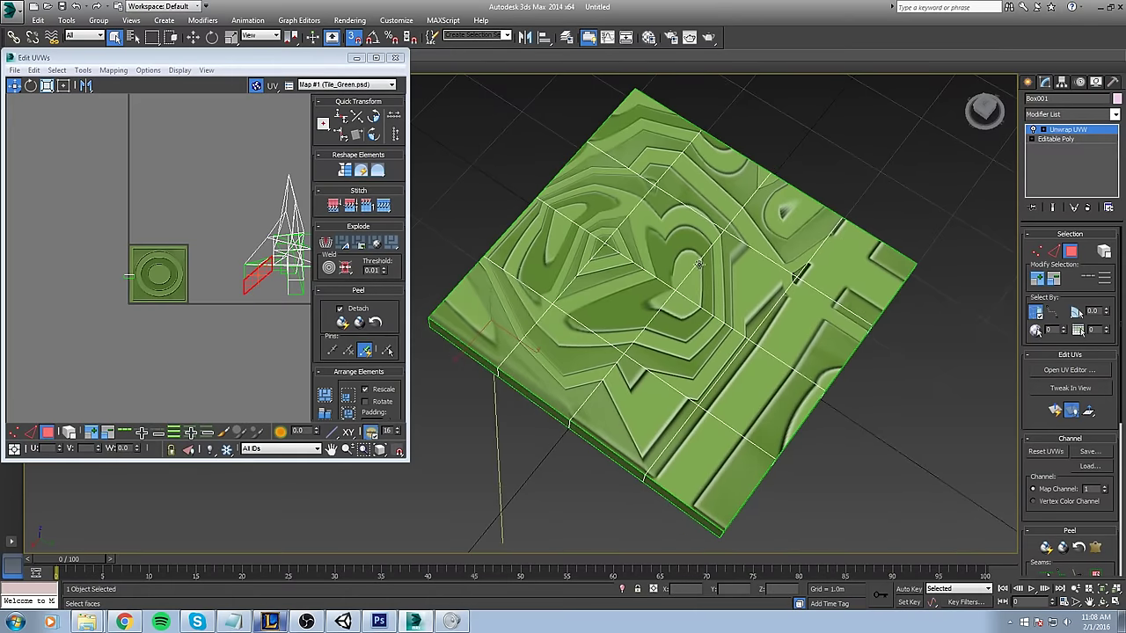
{"action": "middle_click_drag", "start_coordinate": [205, 233], "coordinate": [172, 200]}
{"action": "left_click", "coordinate": [231, 293]}
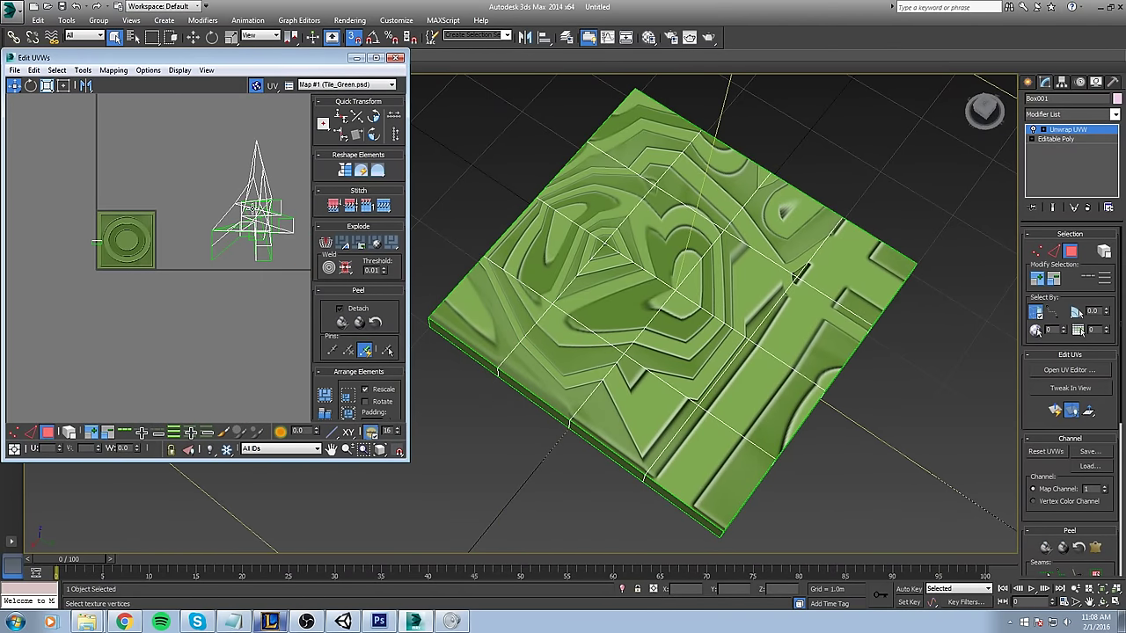
{"action": "left_click", "coordinate": [252, 207]}
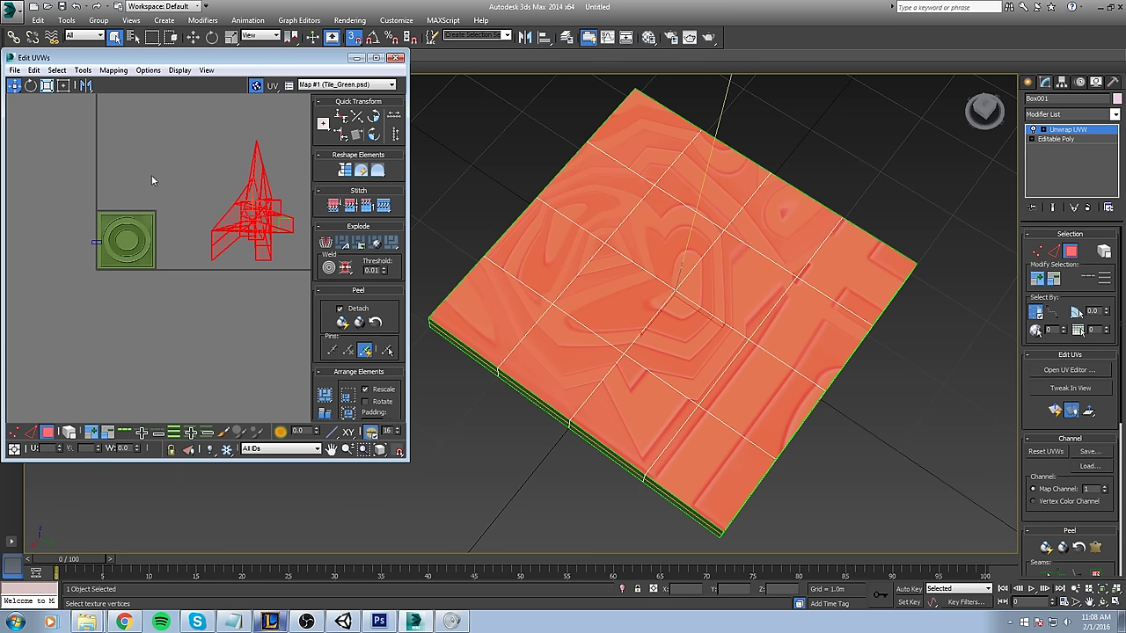
{"action": "left_click", "coordinate": [220, 207]}
{"action": "left_click", "coordinate": [250, 215]}
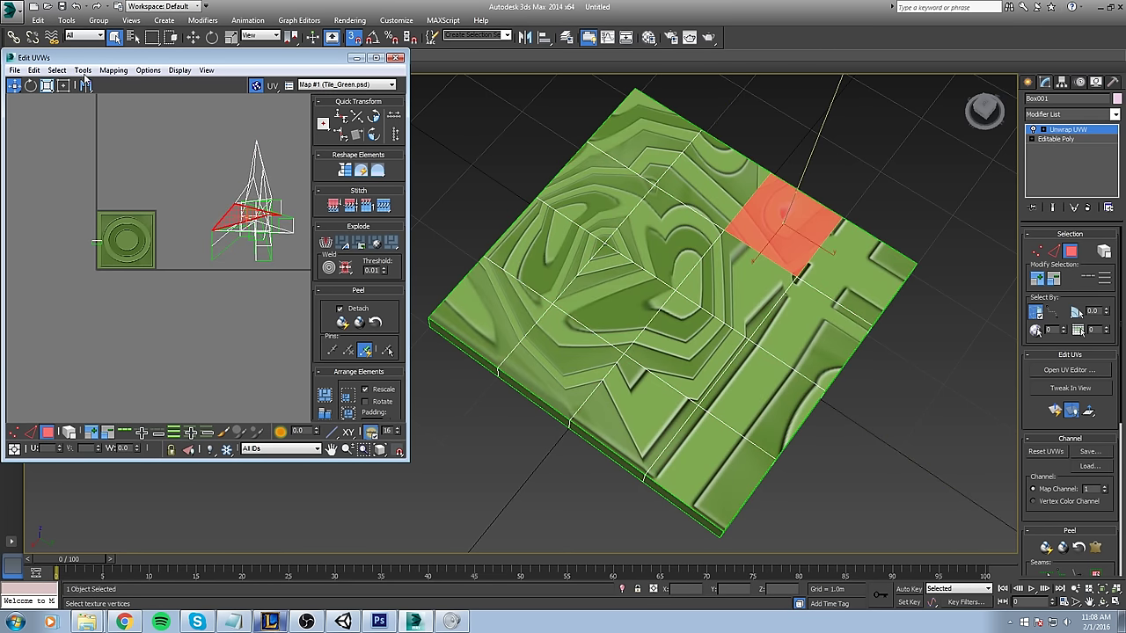
{"action": "left_click", "coordinate": [111, 70]}
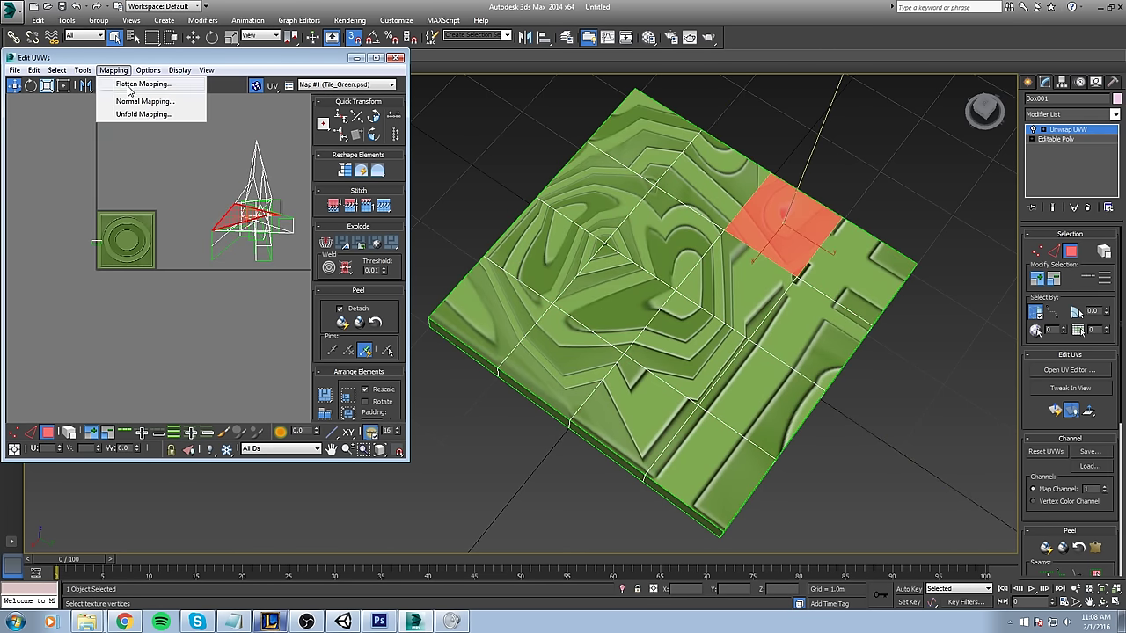
{"action": "left_click", "coordinate": [130, 85]}
{"action": "left_click", "coordinate": [158, 80]}
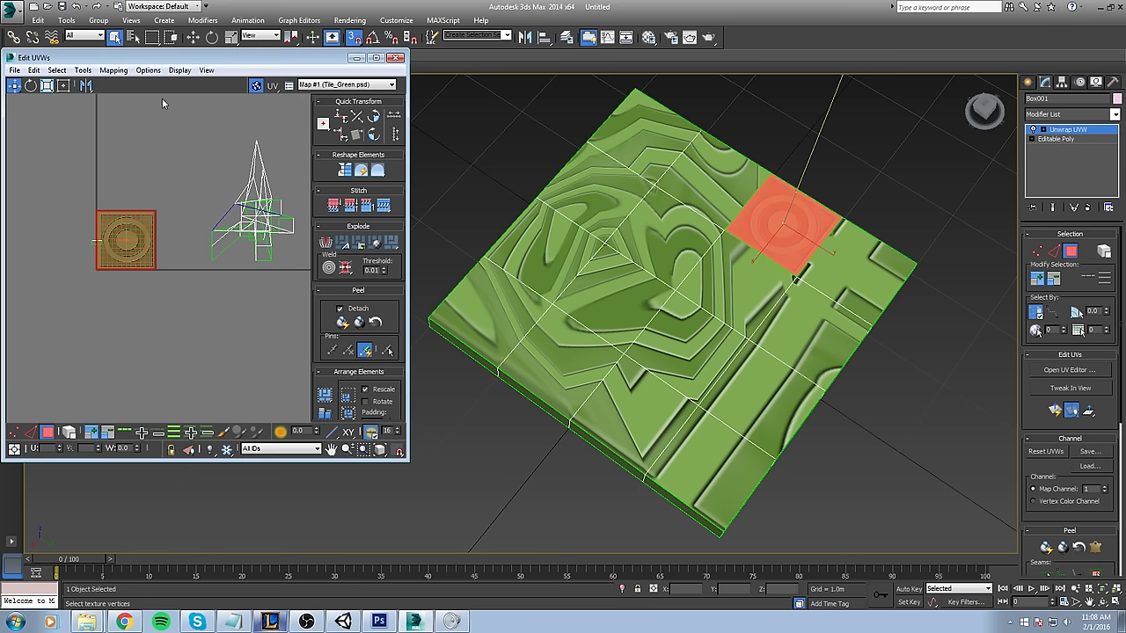
- Apply Flatten Mapping separately to the first and second polygons in the top surface's second row
{"action": "left_click", "coordinate": [258, 205]}
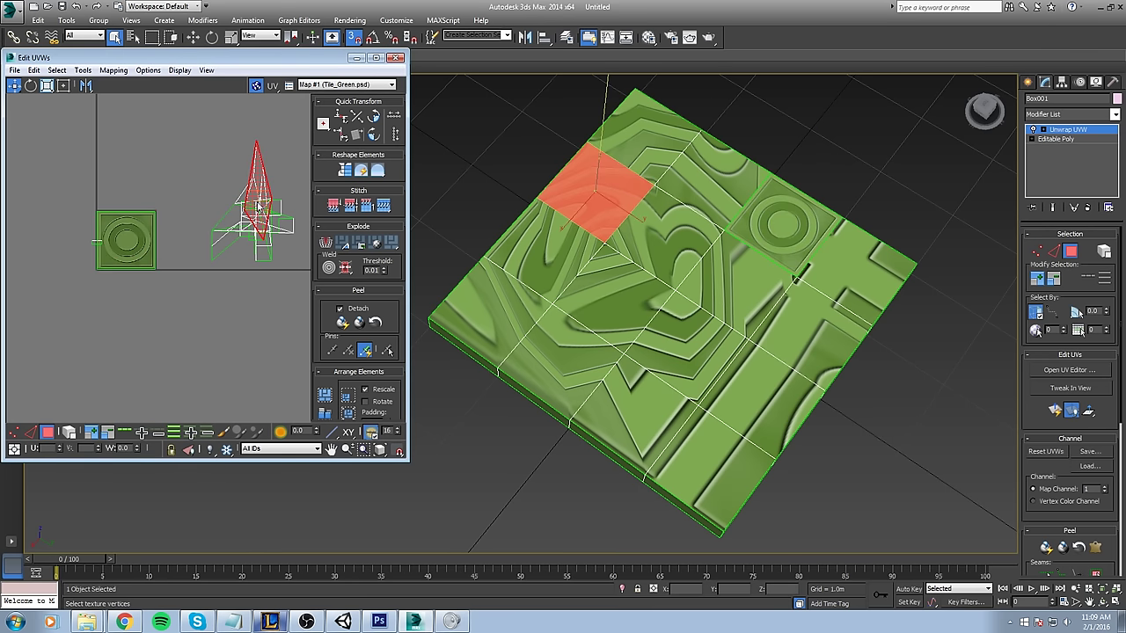
{"action": "left_click", "coordinate": [113, 70]}
{"action": "left_click", "coordinate": [123, 85]}
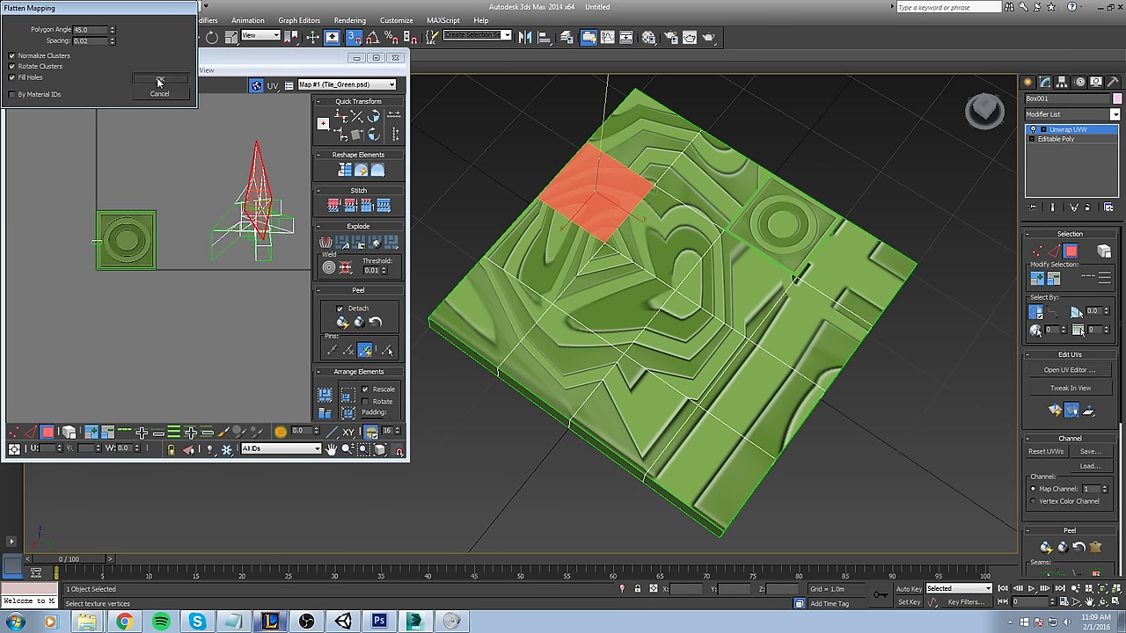
{"action": "left_click", "coordinate": [158, 80]}
{"action": "left_click", "coordinate": [113, 69]}
{"action": "left_click", "coordinate": [122, 85]}
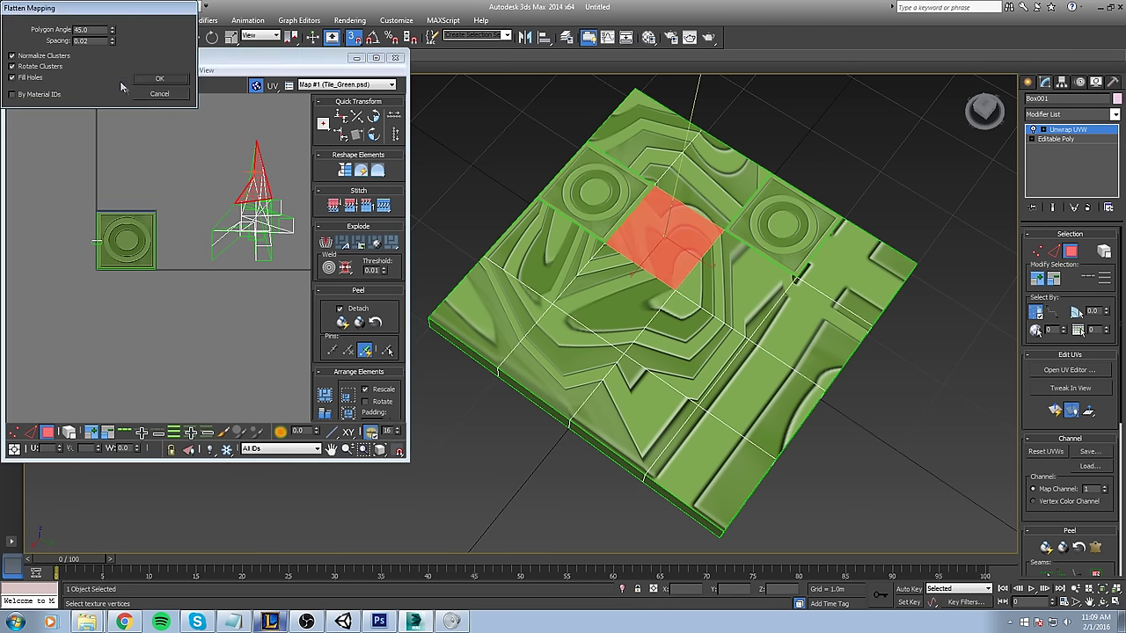
{"action": "left_click", "coordinate": [165, 26]}
- Apply Flatten Mapping to one underside polygon and to the second polygon along the top surface's far edge
{"action": "left_click", "coordinate": [112, 71]}
{"action": "left_click", "coordinate": [123, 84]}
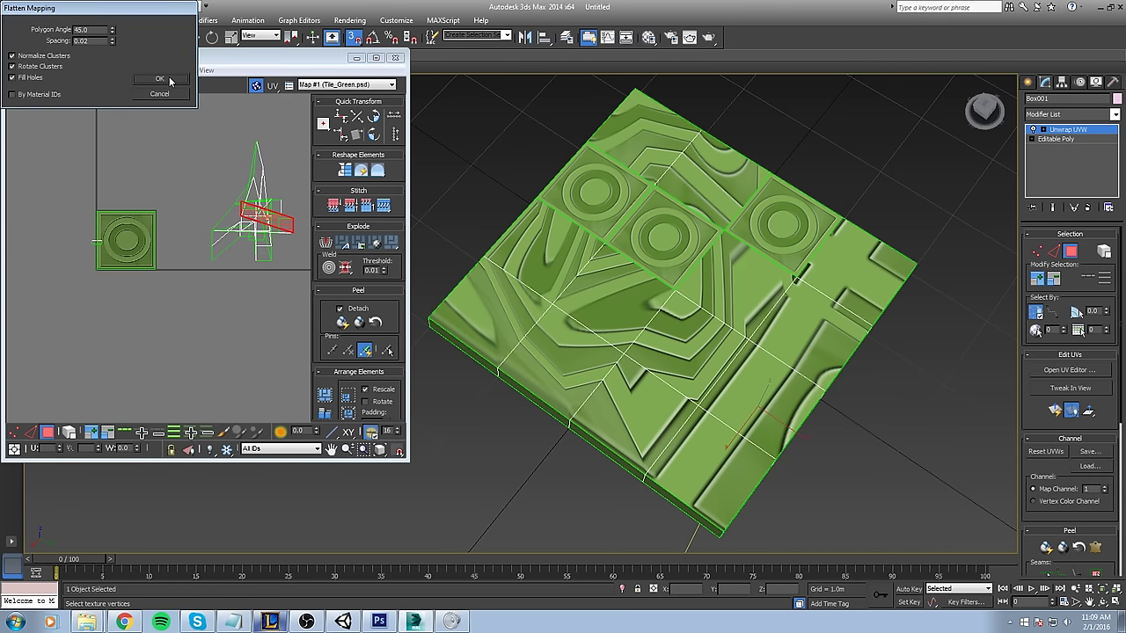
{"action": "left_click", "coordinate": [169, 76]}
{"action": "left_click", "coordinate": [113, 71]}
{"action": "left_click", "coordinate": [122, 83]}
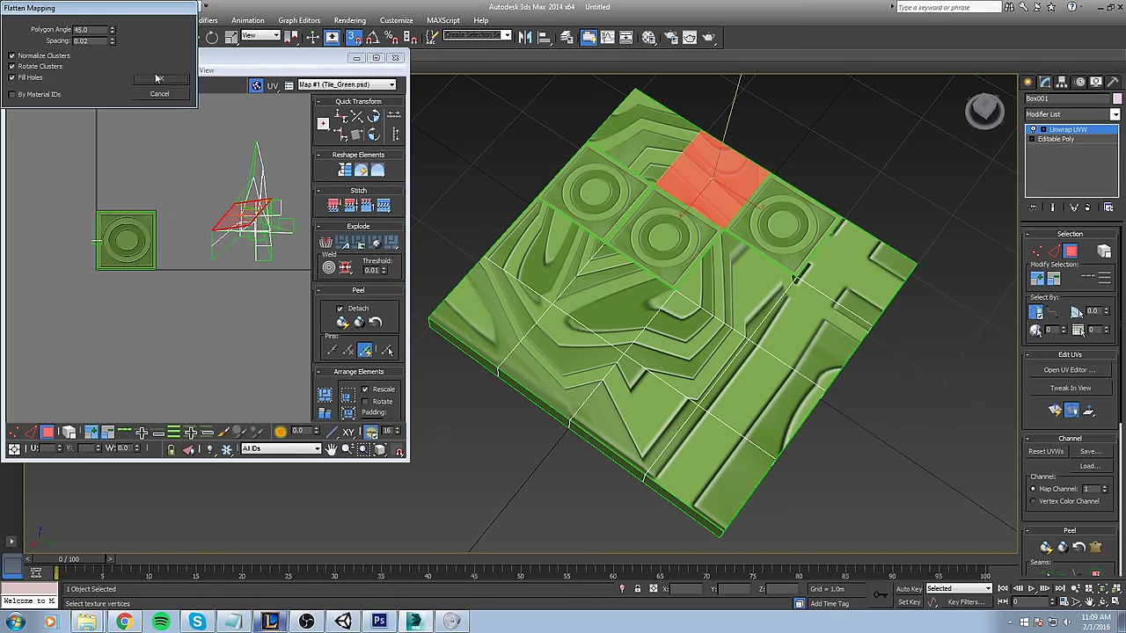
{"action": "left_click", "coordinate": [157, 78]}
- Apply Flatten Mapping to the third polygon of the top's second row and to another underside polygon
{"action": "left_click", "coordinate": [114, 71]}
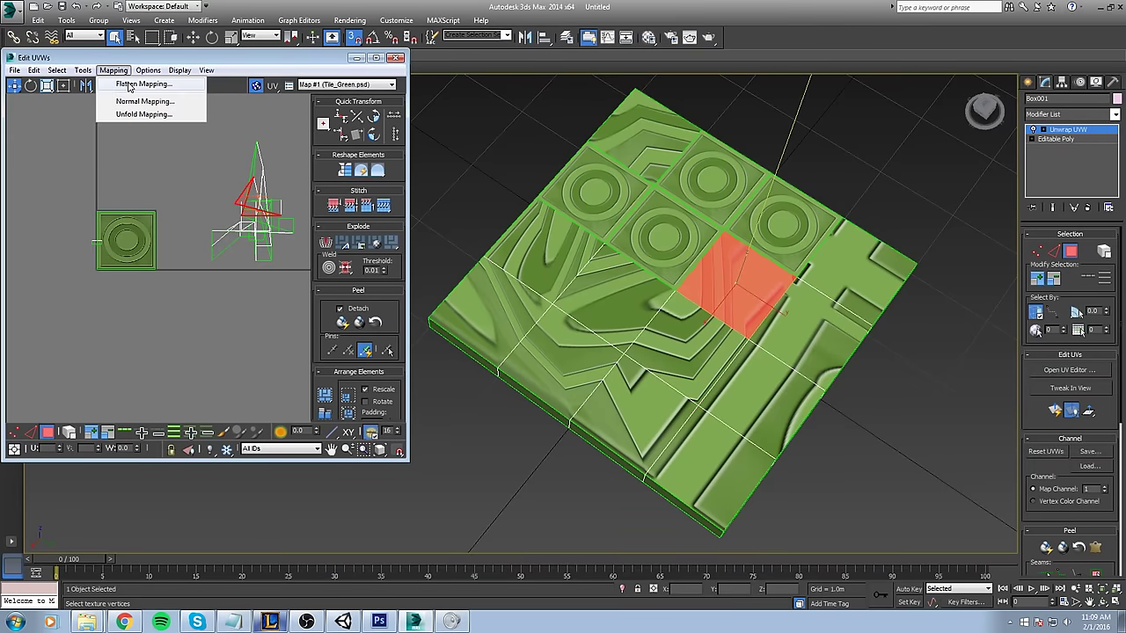
{"action": "left_click", "coordinate": [128, 81]}
{"action": "left_click", "coordinate": [155, 79]}
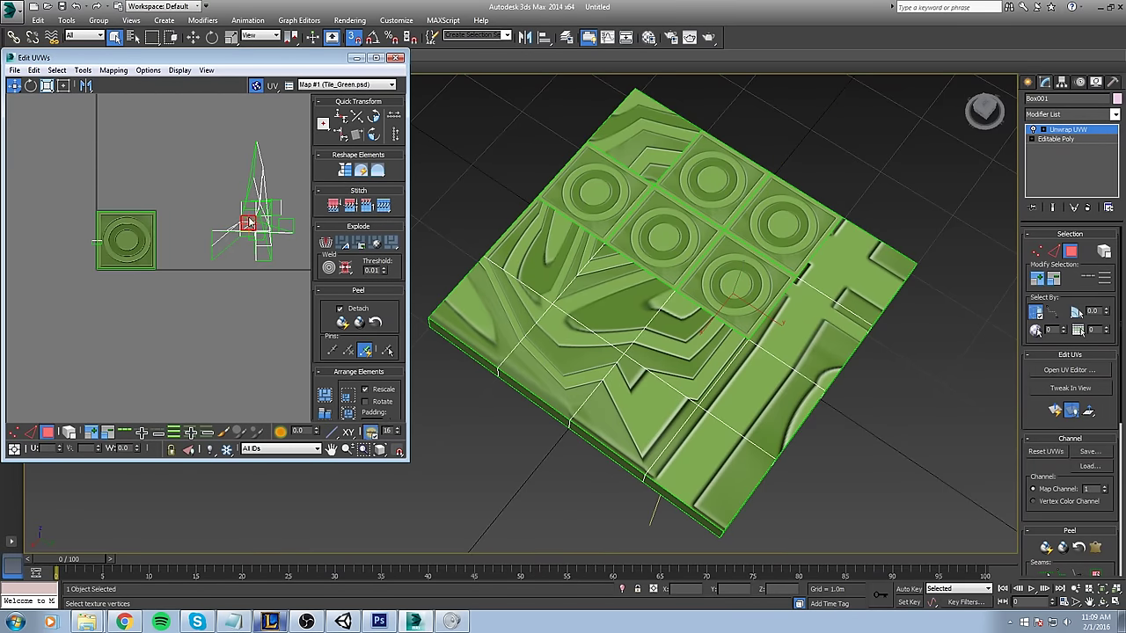
{"action": "left_click", "coordinate": [113, 70]}
{"action": "left_click", "coordinate": [127, 81]}
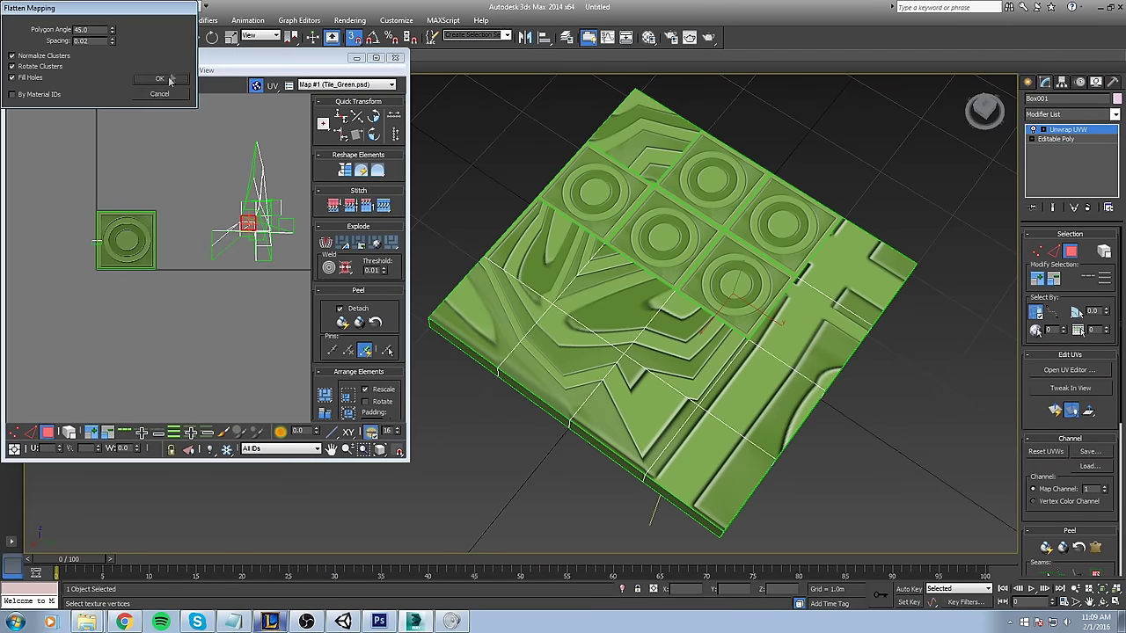
{"action": "left_click", "coordinate": [156, 78]}
- Apply Flatten Mapping to the last polygon of the top's second row and to one more underside polygon
{"action": "left_click", "coordinate": [273, 206]}
{"action": "left_click", "coordinate": [113, 70]}
{"action": "left_click", "coordinate": [132, 81]}
{"action": "left_click", "coordinate": [155, 79]}
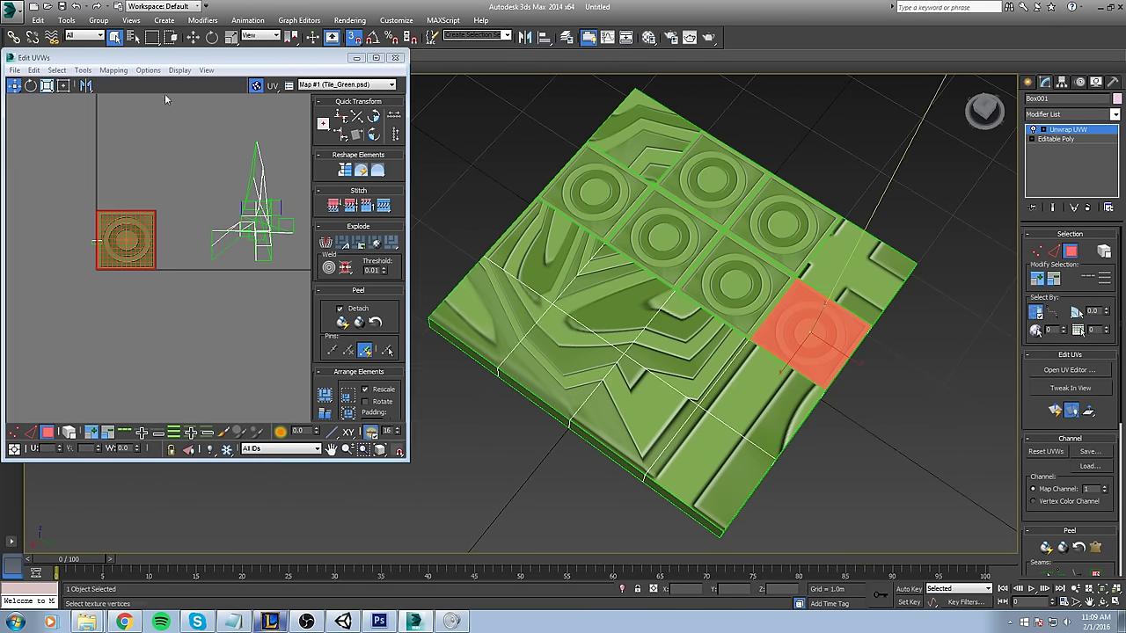
{"action": "left_click", "coordinate": [247, 230]}
{"action": "left_click", "coordinate": [114, 70]}
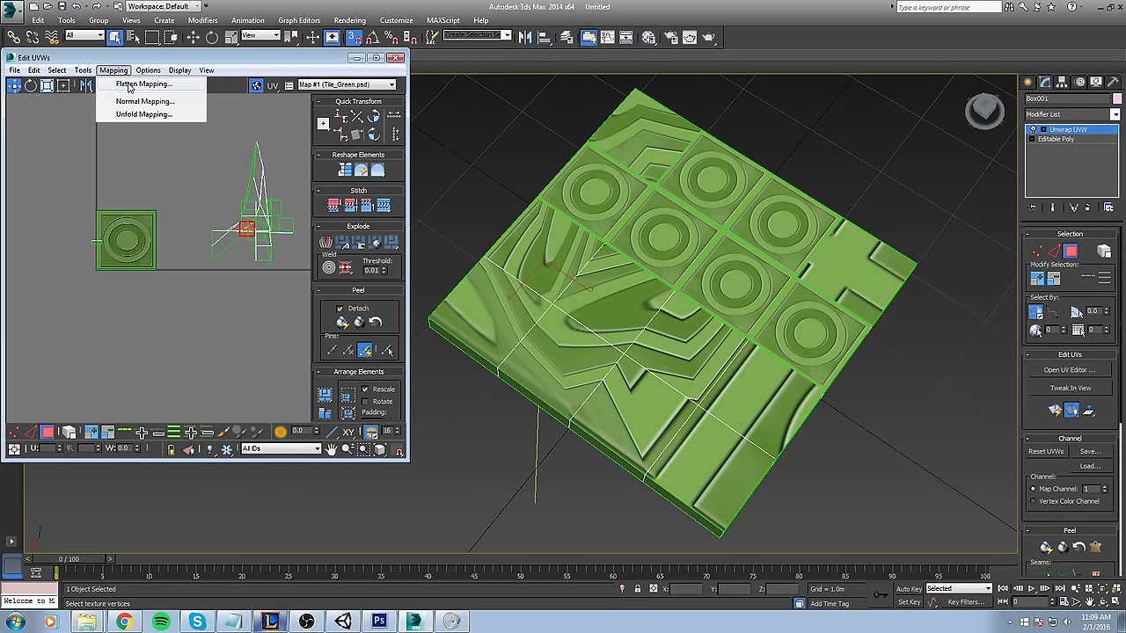
{"action": "left_click", "coordinate": [134, 82]}
{"action": "left_click", "coordinate": [160, 79]}
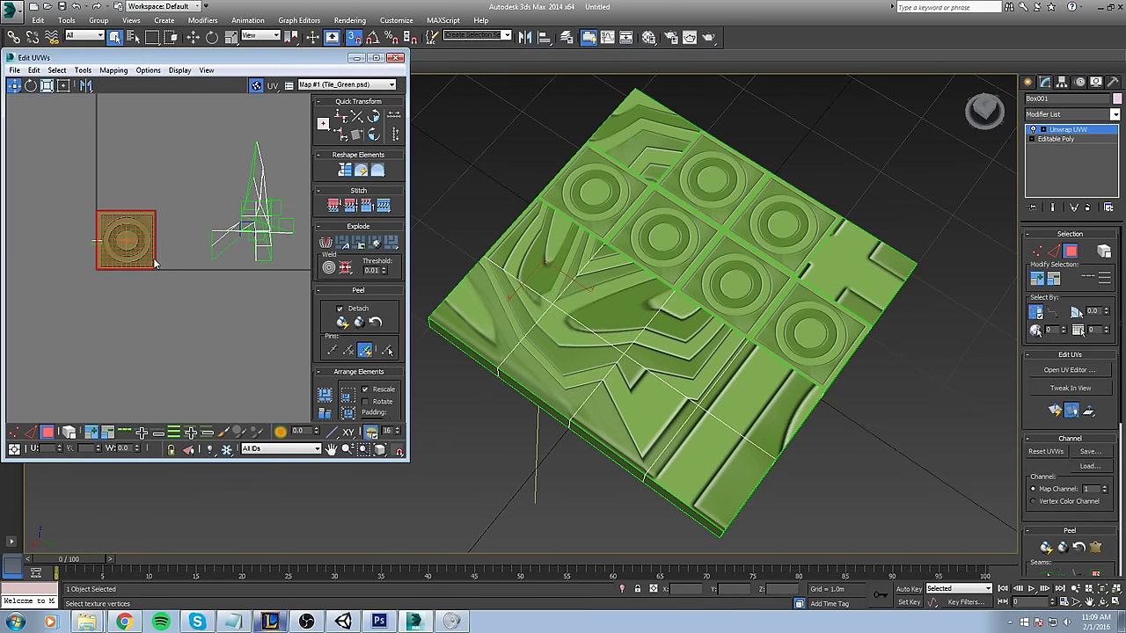
- Flatten-map the far edge's last corner polygon, the near row's second polygon and the third row's first polygon individually
{"action": "left_click", "coordinate": [275, 206]}
{"action": "left_click", "coordinate": [115, 70]}
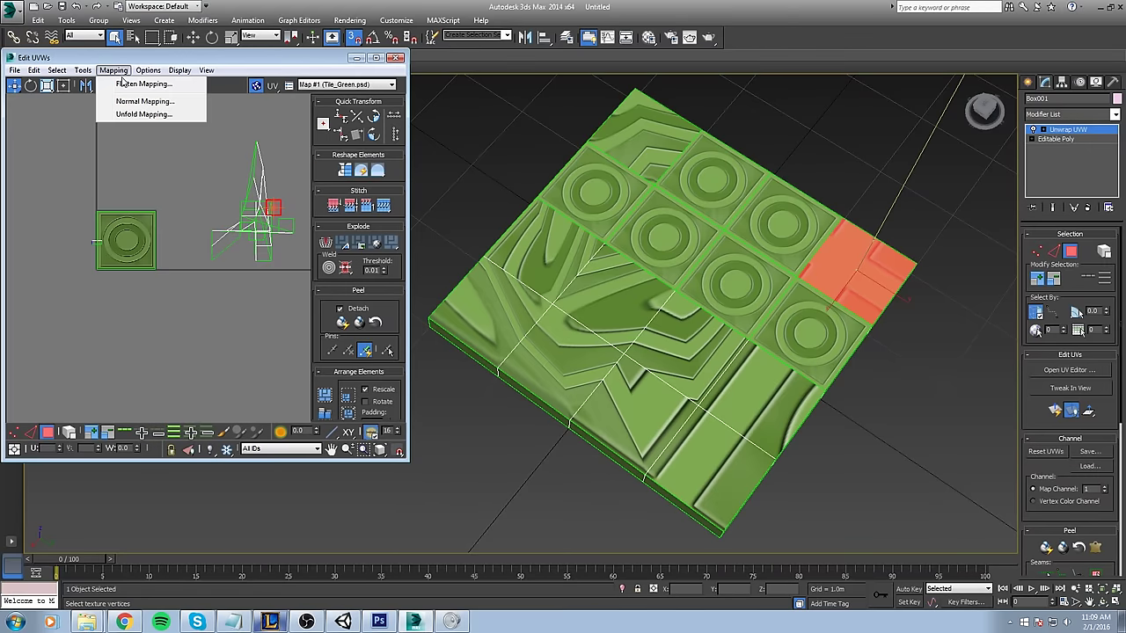
{"action": "left_click", "coordinate": [123, 79]}
{"action": "left_click", "coordinate": [159, 93]}
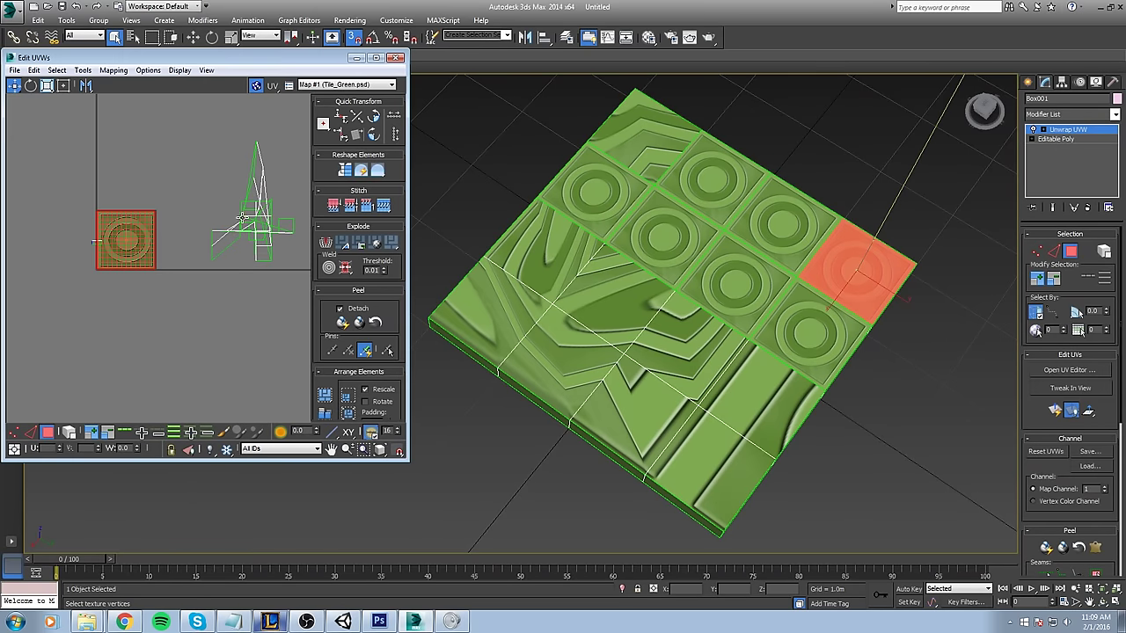
{"action": "left_click", "coordinate": [246, 220]}
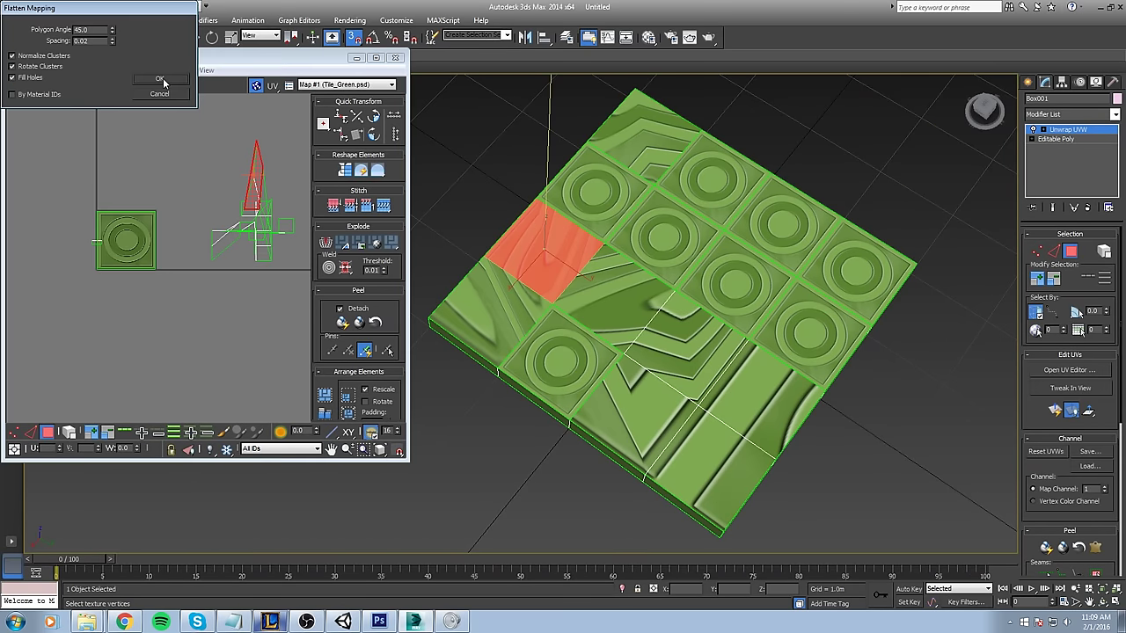
{"action": "left_click", "coordinate": [161, 80]}
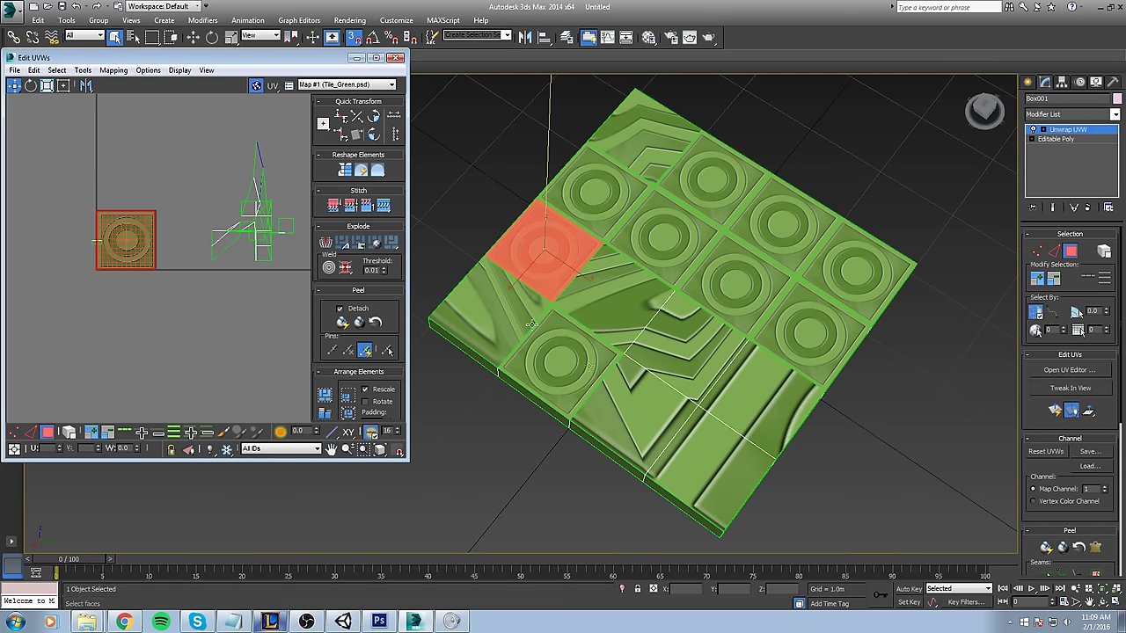
- Apply Flatten Mapping separately to the third row's second polygon and the near row's first corner polygon
{"action": "left_click", "coordinate": [627, 308]}
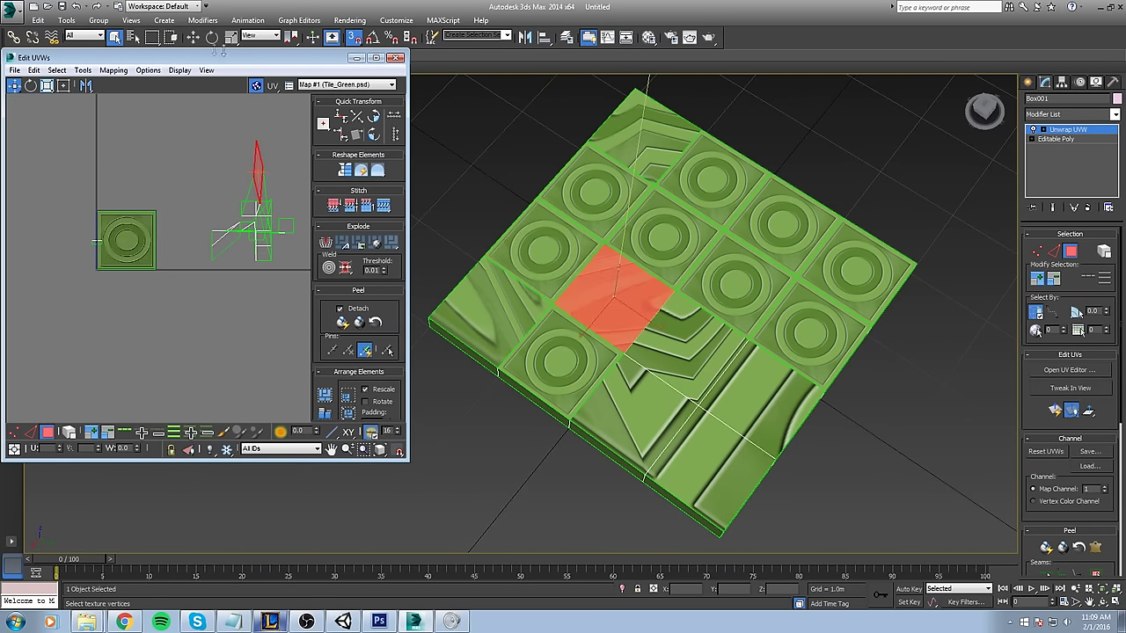
{"action": "left_click", "coordinate": [113, 71]}
{"action": "left_click", "coordinate": [128, 85]}
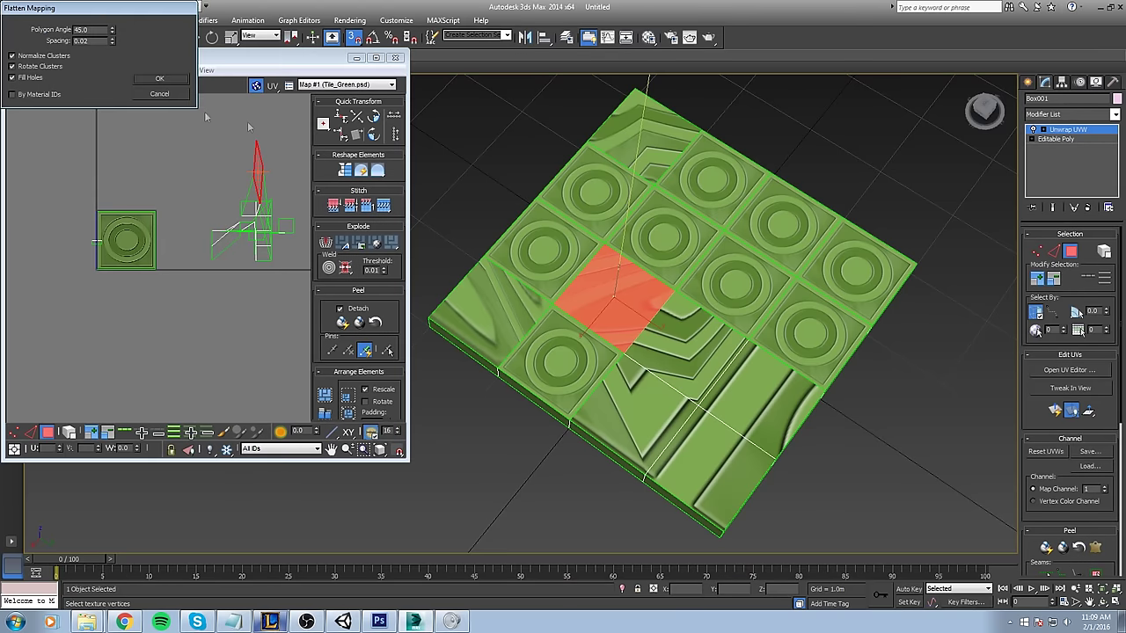
{"action": "left_click", "coordinate": [167, 79]}
{"action": "left_click", "coordinate": [478, 308]}
{"action": "left_click", "coordinate": [112, 71]}
{"action": "left_click", "coordinate": [132, 84]}
{"action": "left_click", "coordinate": [167, 79]}
- Apply Flatten Mapping to the first corner polygon of the top's far row
{"action": "left_click", "coordinate": [641, 153], "text": "ctrl"}
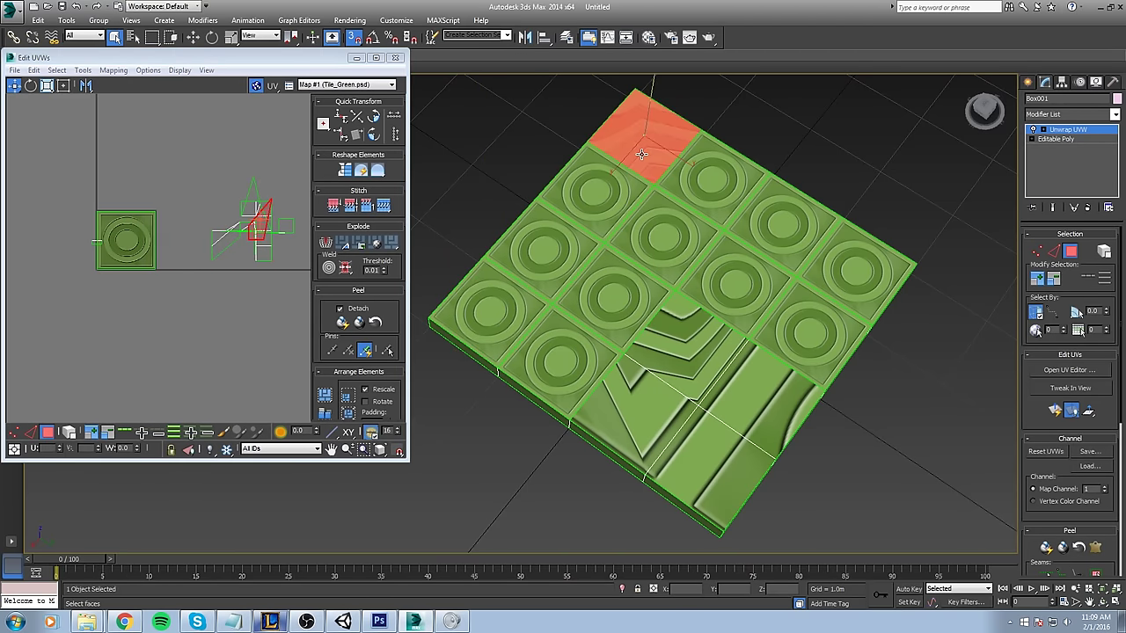
{"action": "left_click", "coordinate": [150, 71]}
{"action": "left_click", "coordinate": [266, 181]}
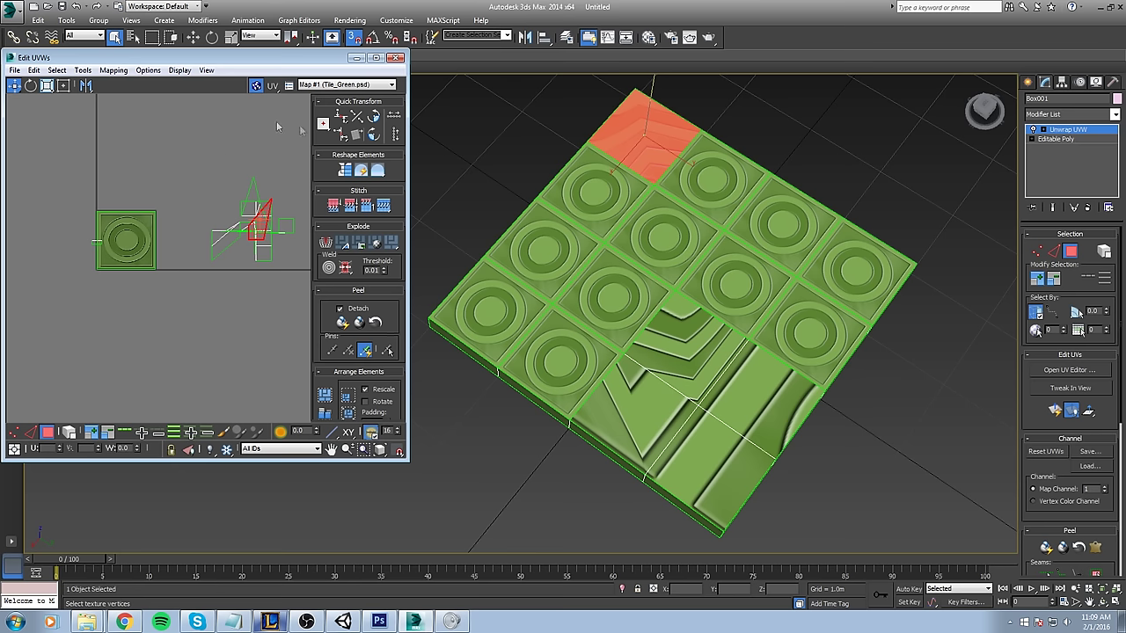
{"action": "left_click", "coordinate": [112, 70]}
{"action": "left_click", "coordinate": [132, 84]}
{"action": "left_click", "coordinate": [167, 79]}
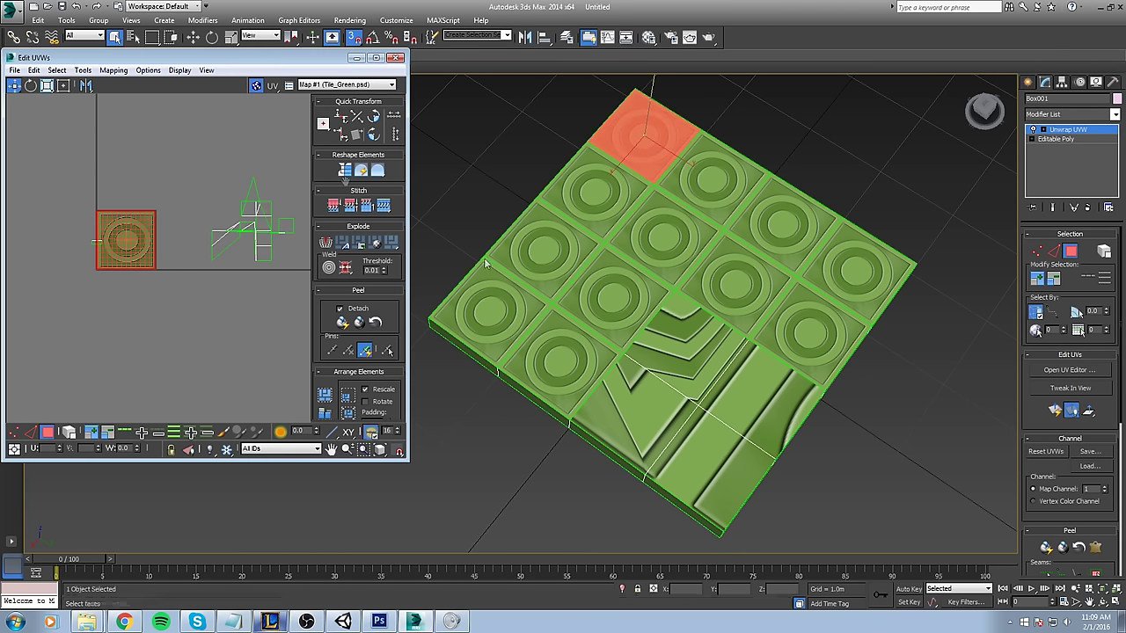
- Apply Flatten Mapping separately to the third row's third polygon and the near row's third polygon
{"action": "left_click", "coordinate": [660, 348]}
{"action": "left_click", "coordinate": [112, 70]}
{"action": "left_click", "coordinate": [132, 79]}
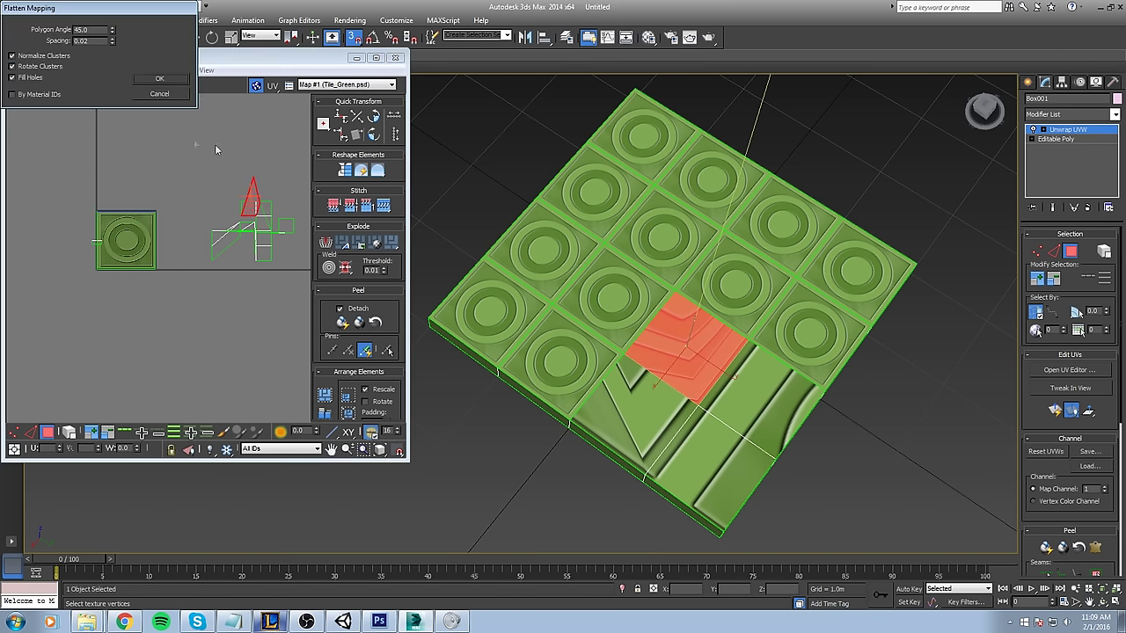
{"action": "left_click", "coordinate": [160, 80]}
{"action": "left_click", "coordinate": [633, 376]}
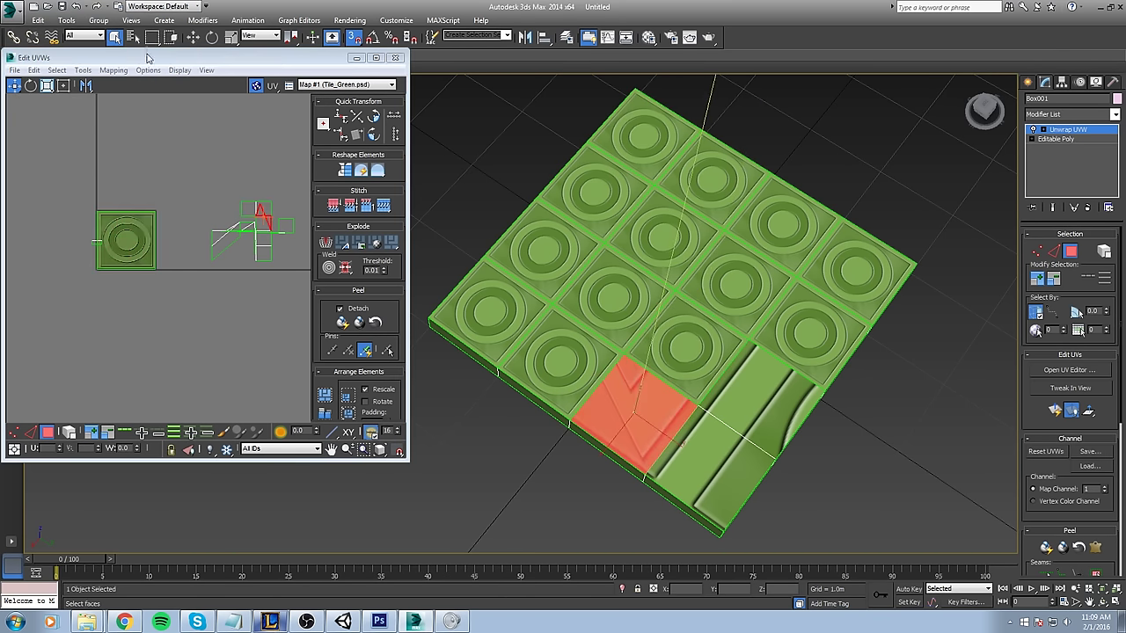
{"action": "left_click", "coordinate": [113, 71]}
{"action": "left_click", "coordinate": [129, 85]}
{"action": "left_click", "coordinate": [159, 78]}
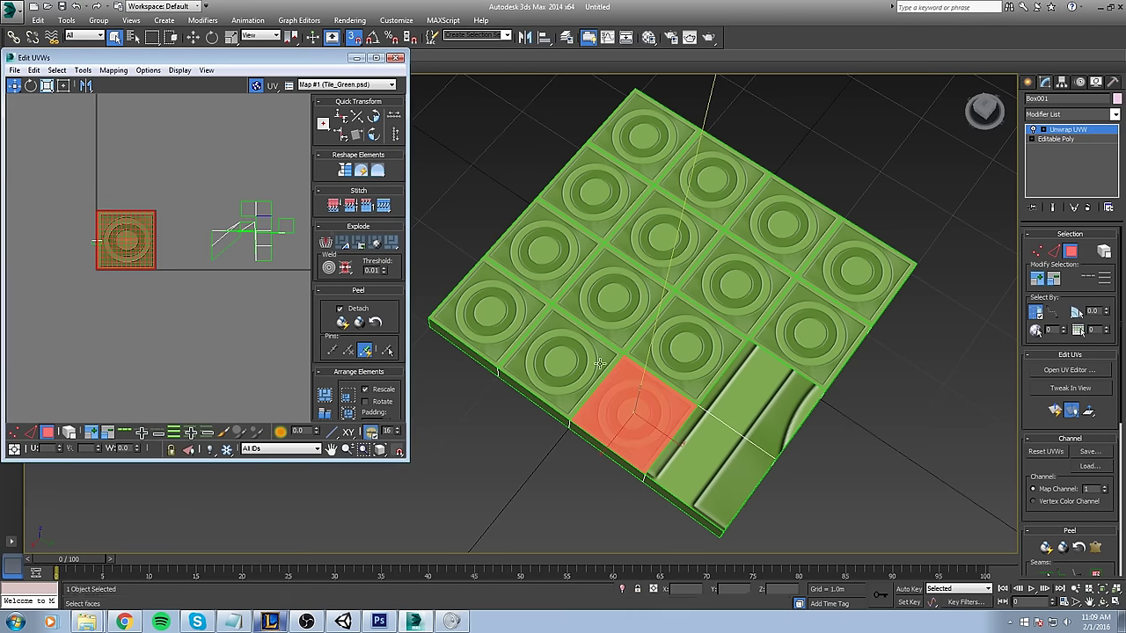
- Try flatten-mapping the last polygons of the third and near rows together in one operation
{"action": "middle_click_drag", "start_coordinate": [712, 418], "coordinate": [630, 362]}
{"action": "left_click", "coordinate": [688, 357]}
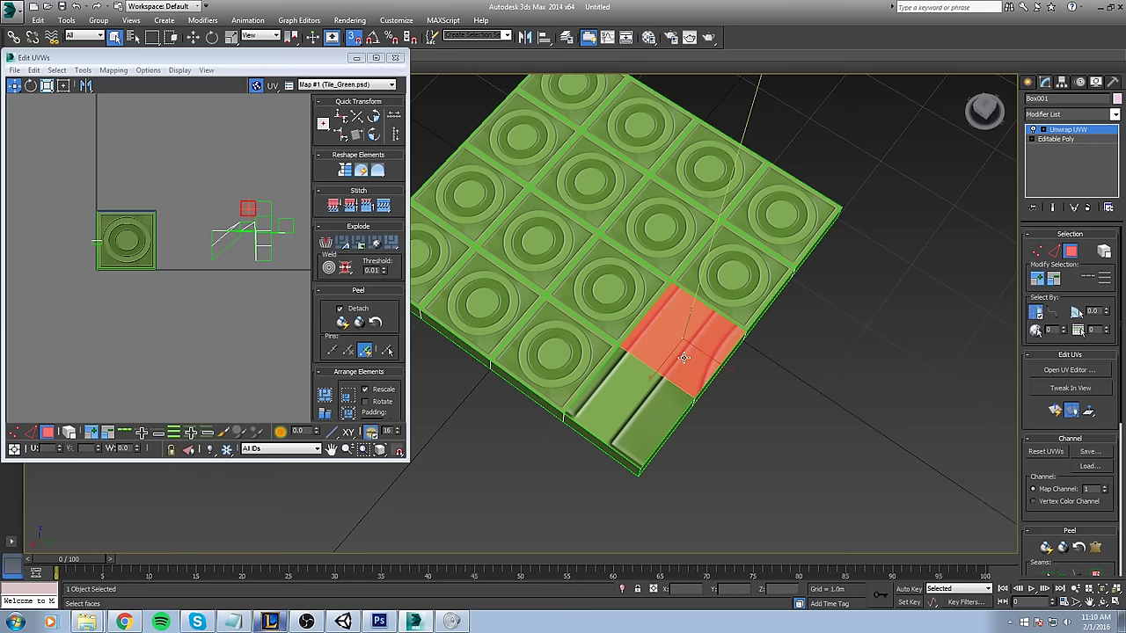
{"action": "left_click", "coordinate": [633, 394], "text": "ctrl"}
{"action": "left_click", "coordinate": [112, 70]}
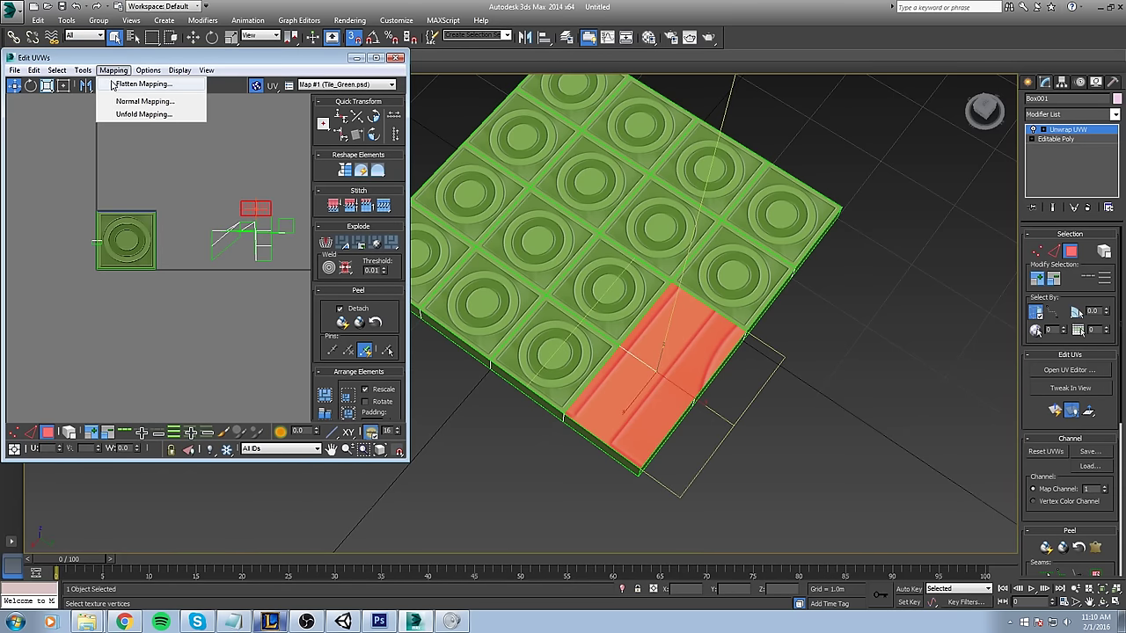
{"action": "left_click", "coordinate": [128, 85]}
{"action": "left_click", "coordinate": [159, 78]}
{"action": "left_click", "coordinate": [766, 438]}
{"action": "left_click", "coordinate": [681, 343]}
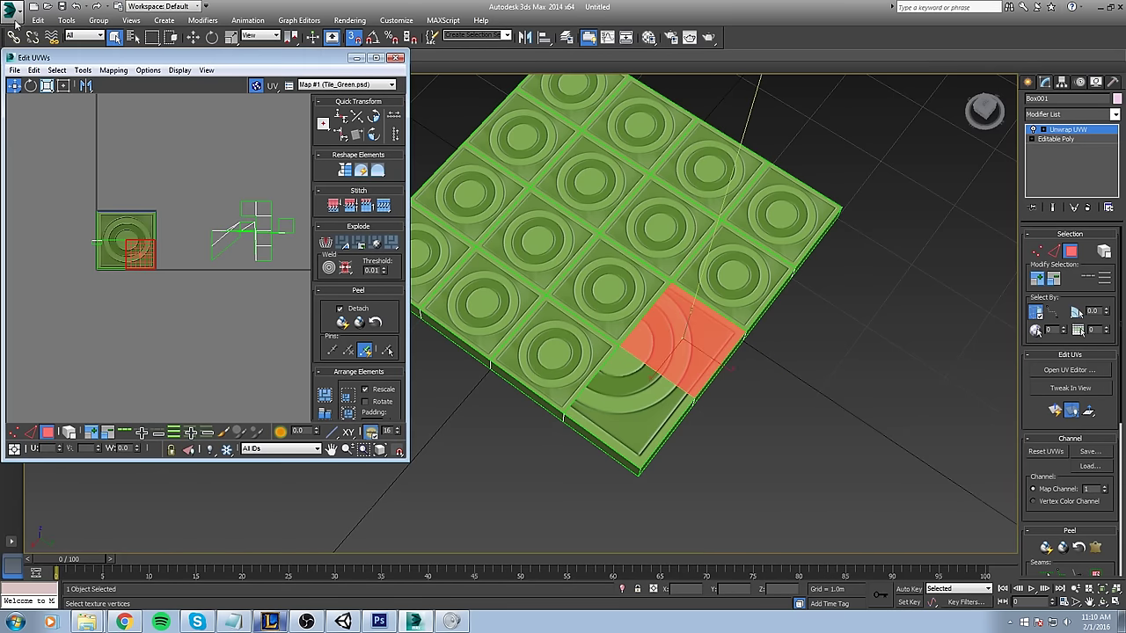
{"action": "left_click", "coordinate": [113, 71]}
{"action": "left_click", "coordinate": [772, 418]}
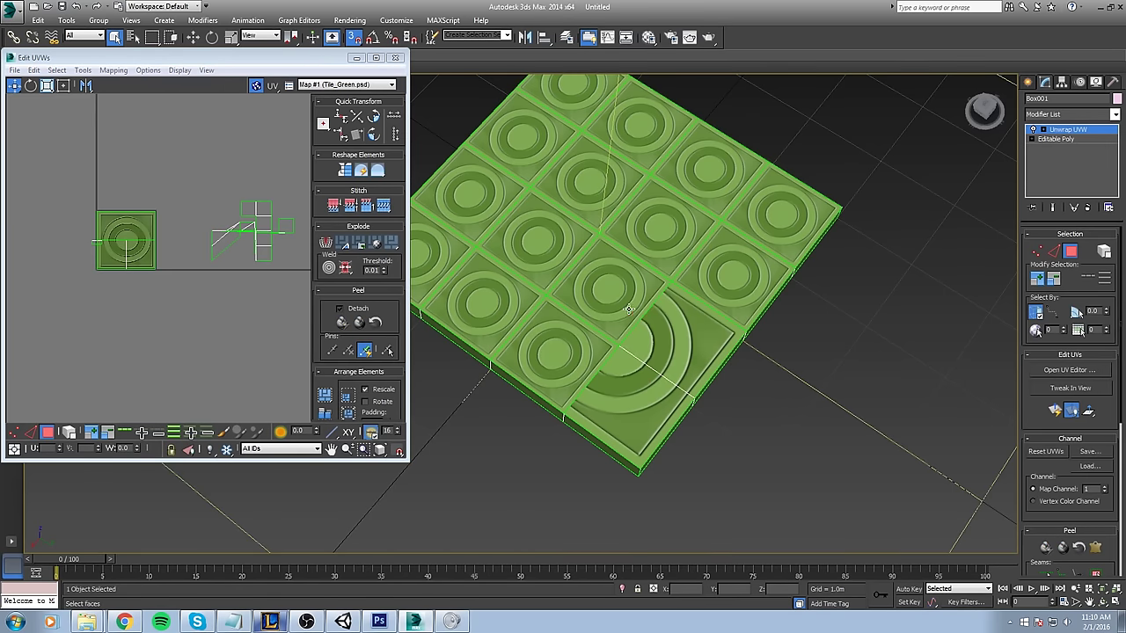
- Try flatten-mapping the two-by-two group of polygons at the top's near corner as one selection, and inspect the tile pattern
{"action": "left_click", "coordinate": [611, 286]}
{"action": "left_click", "coordinate": [690, 337], "text": "ctrl"}
{"action": "left_click", "coordinate": [625, 414], "text": "ctrl"}
{"action": "left_click", "coordinate": [573, 344], "text": "ctrl"}
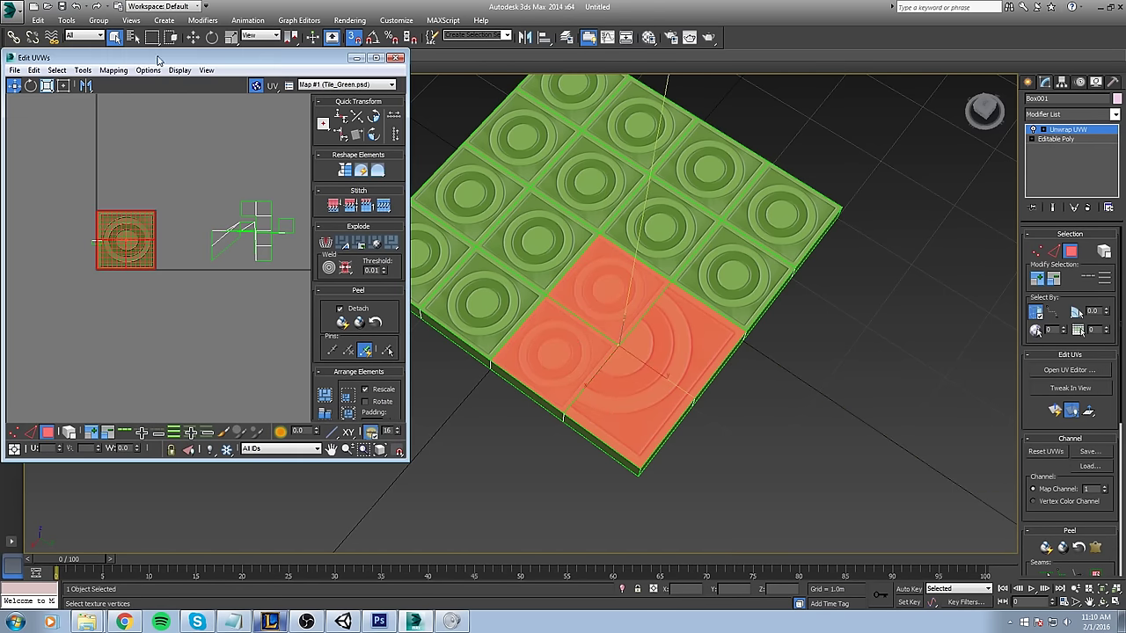
{"action": "left_click", "coordinate": [113, 70]}
{"action": "left_click", "coordinate": [127, 85]}
{"action": "left_click", "coordinate": [160, 81]}
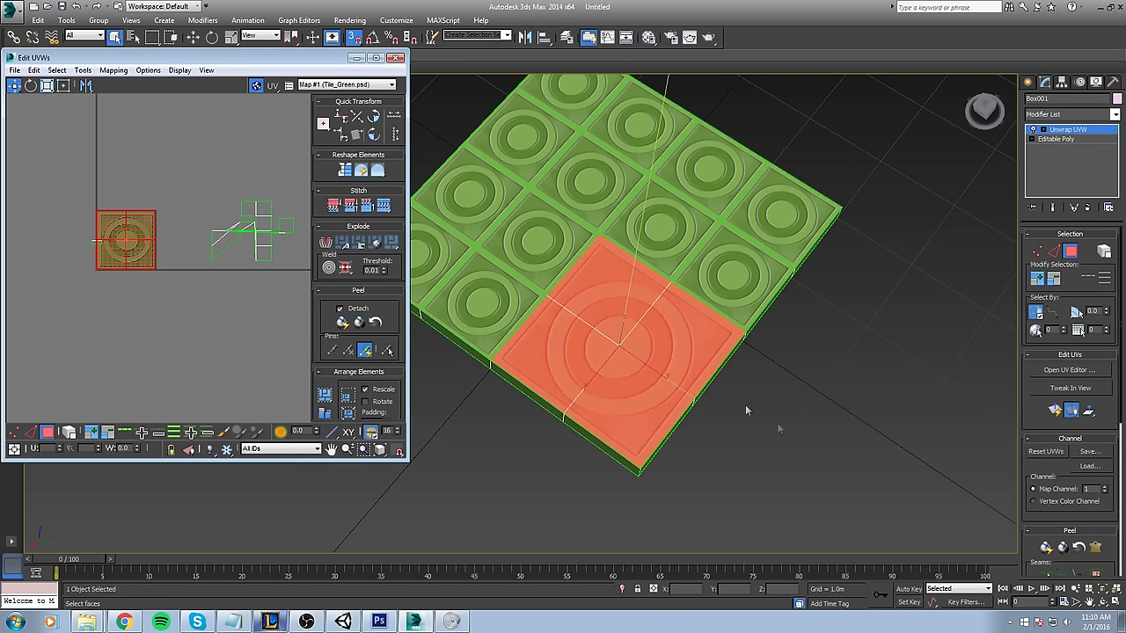
{"action": "left_click", "coordinate": [740, 426]}
{"action": "scroll", "coordinate": [740, 425], "scroll_direction": "down", "scroll_amount": 5}
{"action": "scroll", "coordinate": [729, 393], "scroll_direction": "up", "scroll_amount": 5}
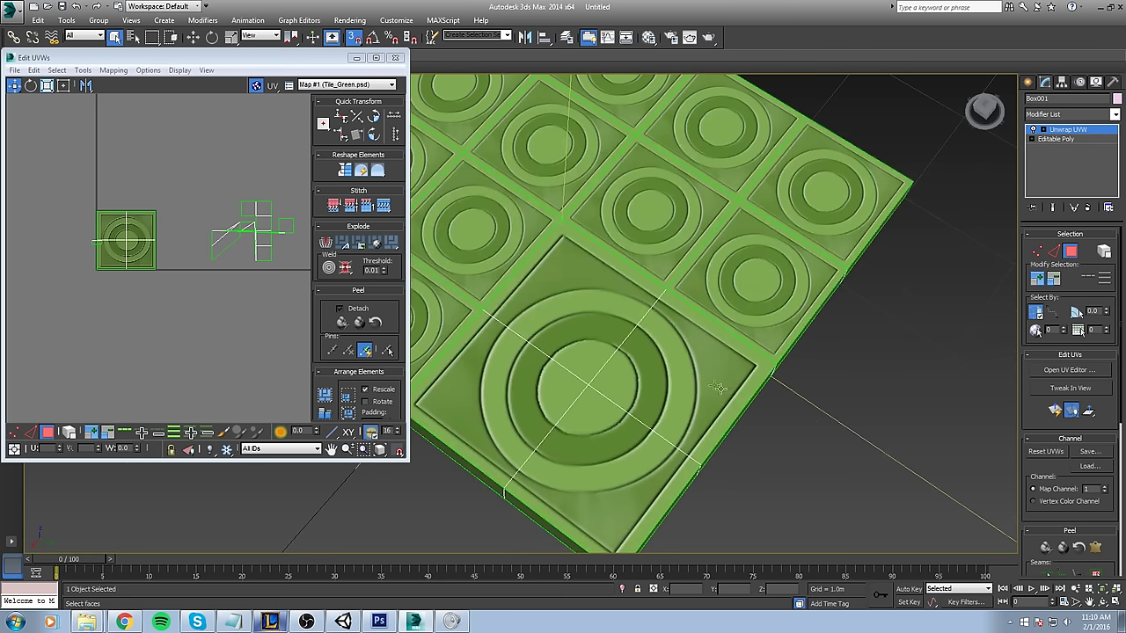
{"action": "scroll", "coordinate": [728, 363], "scroll_direction": "down", "scroll_amount": 4}
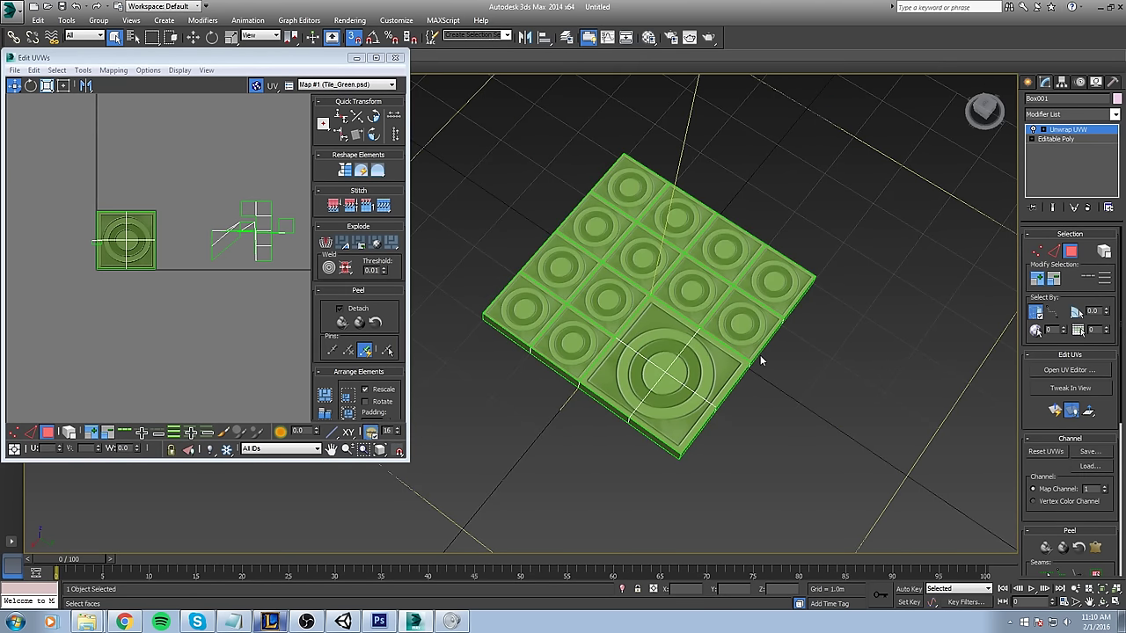
- Flatten-map the near-corner group's inner polygon and the near row's last corner polygon individually
{"action": "left_click", "coordinate": [659, 332]}
{"action": "left_click", "coordinate": [112, 70]}
{"action": "left_click", "coordinate": [132, 83]}
{"action": "left_click", "coordinate": [173, 89]}
{"action": "left_click", "coordinate": [673, 409]}
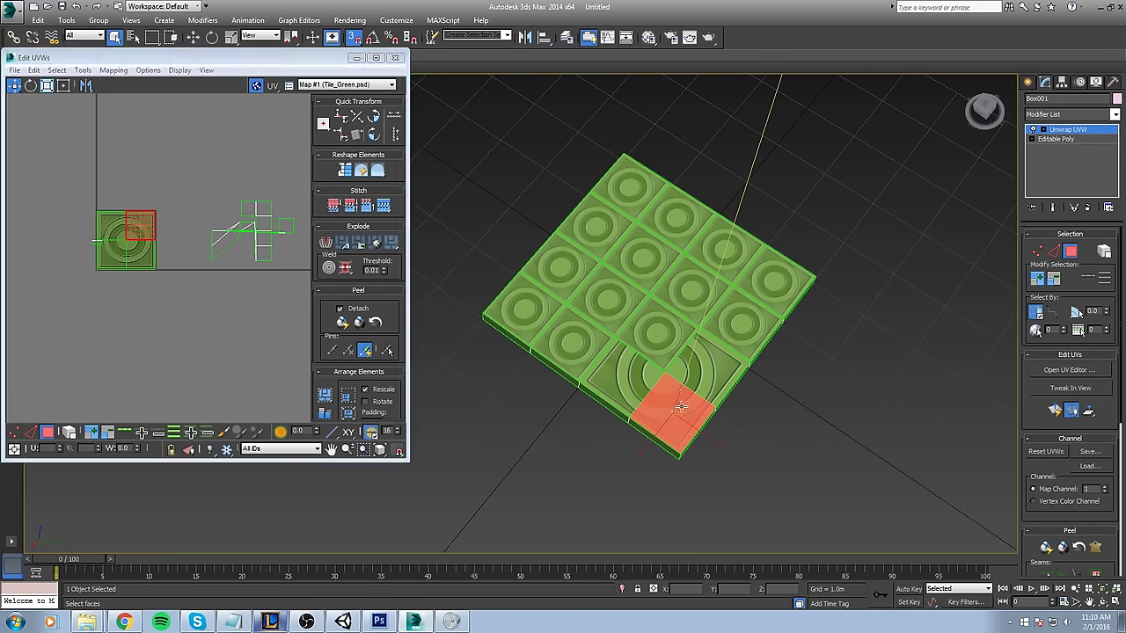
{"action": "left_click", "coordinate": [113, 71]}
{"action": "left_click", "coordinate": [136, 83]}
{"action": "left_click", "coordinate": [160, 74]}
- Flatten-map the near row's third polygon and the third row's last polygon individually
{"action": "left_click", "coordinate": [621, 380]}
{"action": "left_click", "coordinate": [113, 70]}
{"action": "left_click", "coordinate": [137, 82]}
{"action": "left_click", "coordinate": [172, 79]}
{"action": "left_click", "coordinate": [708, 367]}
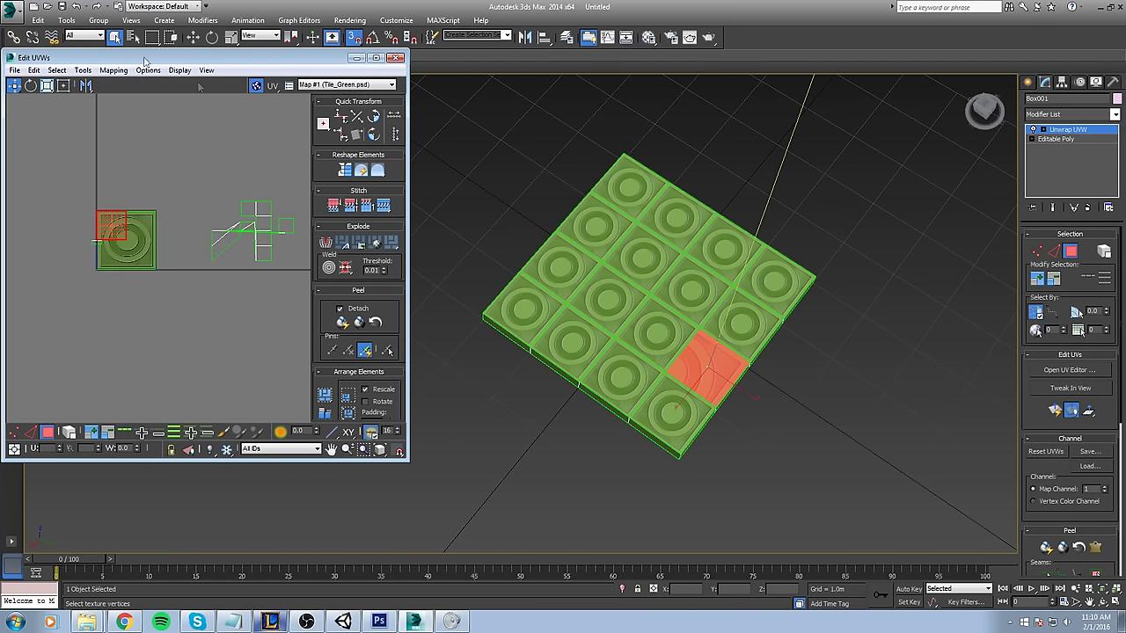
{"action": "left_click", "coordinate": [112, 70]}
{"action": "left_click", "coordinate": [132, 83]}
{"action": "left_click", "coordinate": [165, 81]}
- Apply Flatten Mapping to a single polygon on the block's underside
{"action": "middle_click_drag", "start_coordinate": [677, 415], "coordinate": [600, 221], "text": "alt"}
{"action": "left_click", "coordinate": [676, 378]}
{"action": "left_click", "coordinate": [112, 71]}
{"action": "left_click", "coordinate": [132, 83]}
{"action": "left_click", "coordinate": [166, 80]}
- Select a two-by-two group of polygons at one underside corner and flatten-map them together
{"action": "left_click", "coordinate": [653, 262]}
{"action": "left_click", "coordinate": [706, 253], "text": "ctrl"}
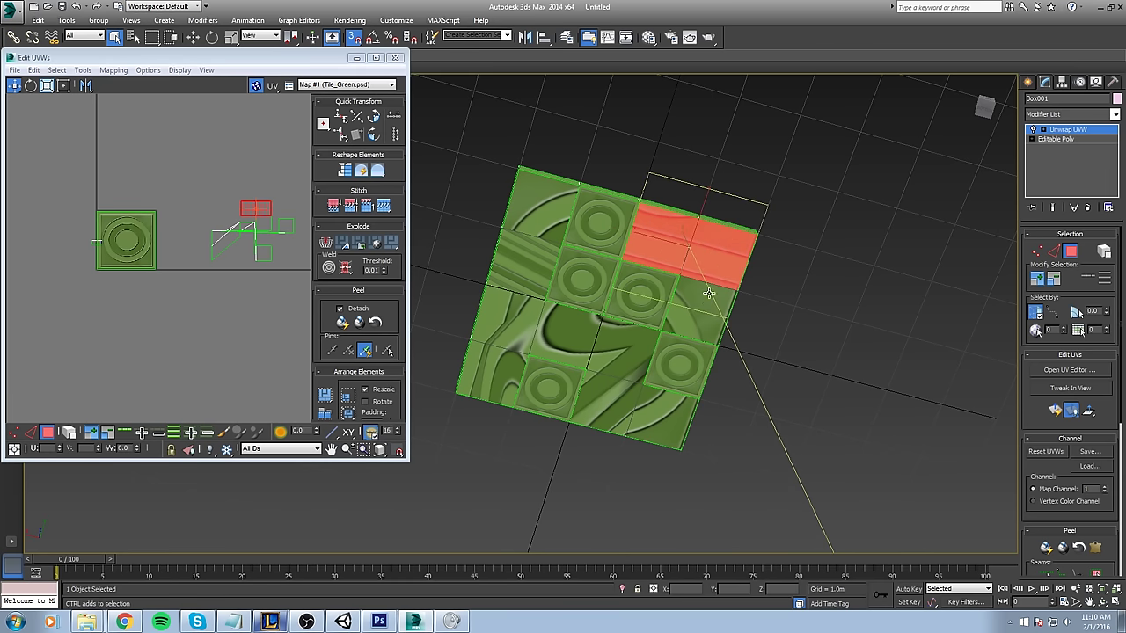
{"action": "left_click", "coordinate": [710, 304], "text": "ctrl"}
{"action": "left_click", "coordinate": [635, 288], "text": "ctrl"}
{"action": "left_click", "coordinate": [113, 71]}
{"action": "left_click", "coordinate": [132, 81]}
{"action": "left_click", "coordinate": [165, 81]}
- Flatten-map the adjacent two-by-two corner group along the same underside edge as one selection
{"action": "left_click", "coordinate": [594, 224]}
{"action": "left_click", "coordinate": [544, 212], "text": "ctrl"}
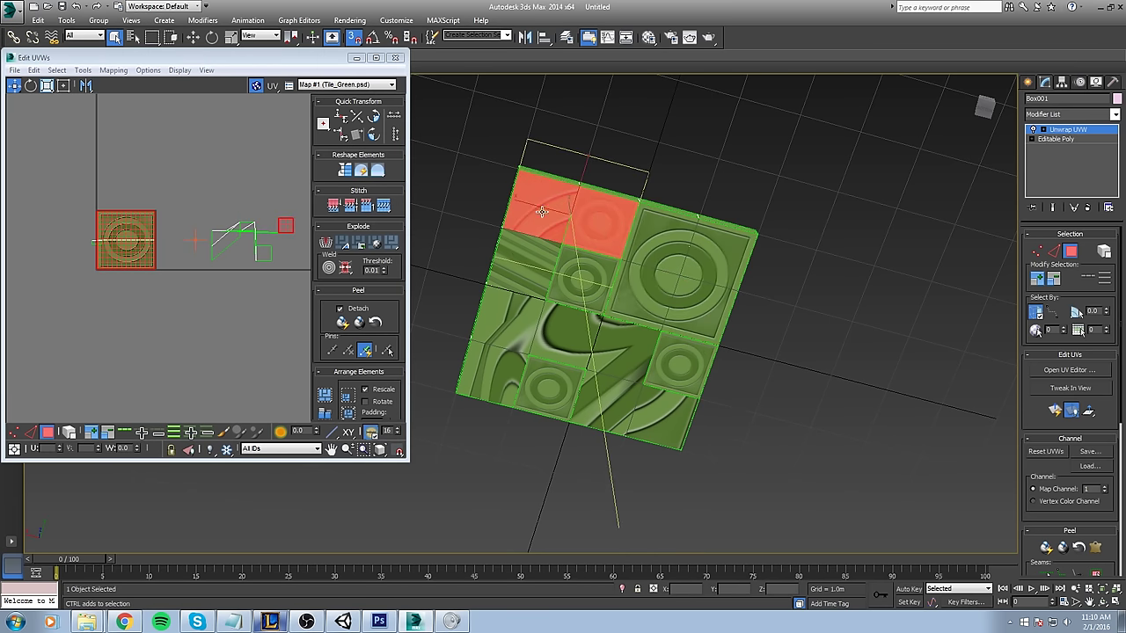
{"action": "left_click", "coordinate": [515, 250], "text": "ctrl"}
{"action": "left_click", "coordinate": [562, 264], "text": "ctrl"}
{"action": "left_click", "coordinate": [112, 70]}
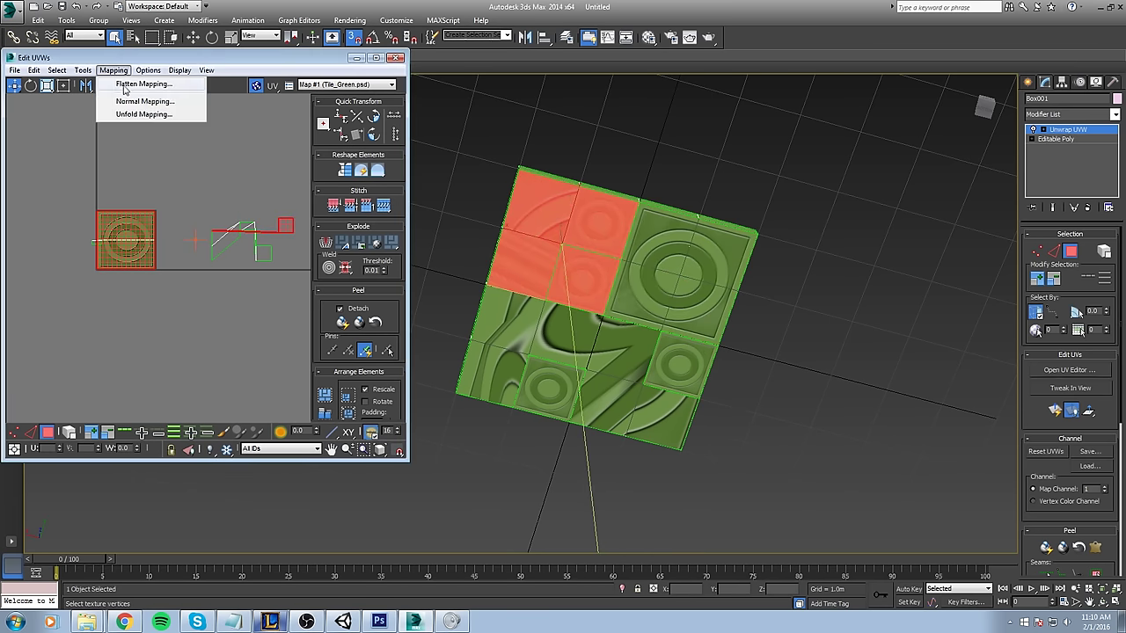
{"action": "left_click", "coordinate": [132, 81]}
{"action": "left_click", "coordinate": [165, 81]}
- Select the four polygons of the underside's third corner quadrant and apply Flatten Mapping to them together
{"action": "left_click", "coordinate": [574, 339]}
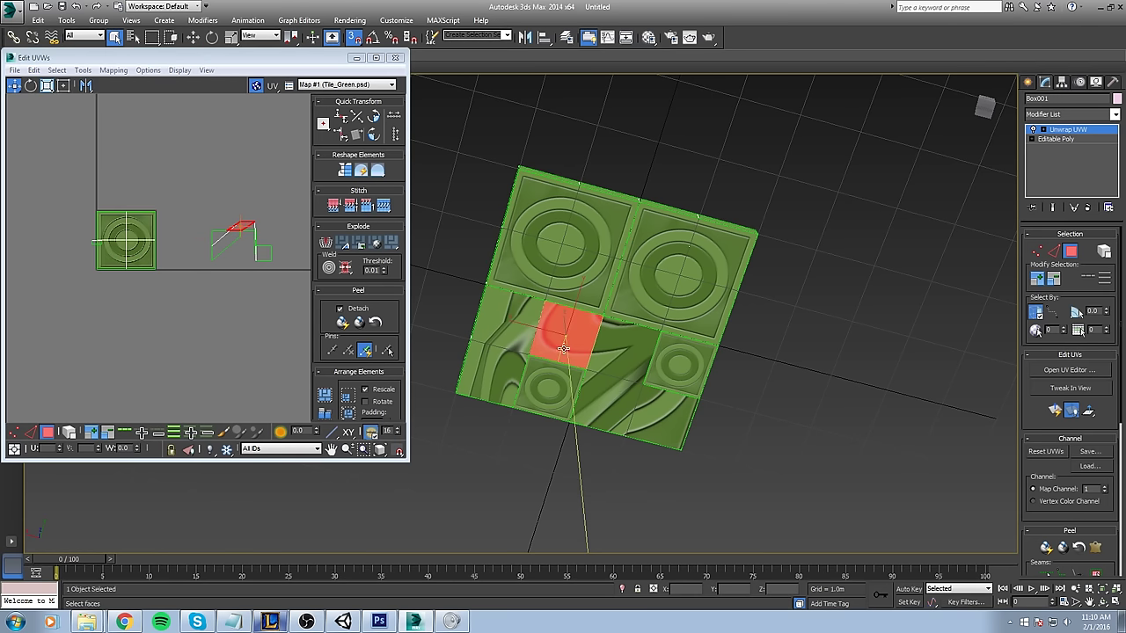
{"action": "left_click", "coordinate": [495, 333], "text": "ctrl"}
{"action": "left_click", "coordinate": [497, 364], "text": "ctrl"}
{"action": "left_click", "coordinate": [545, 380], "text": "ctrl"}
{"action": "left_click", "coordinate": [113, 70]}
{"action": "left_click", "coordinate": [133, 83]}
{"action": "left_click", "coordinate": [162, 81]}
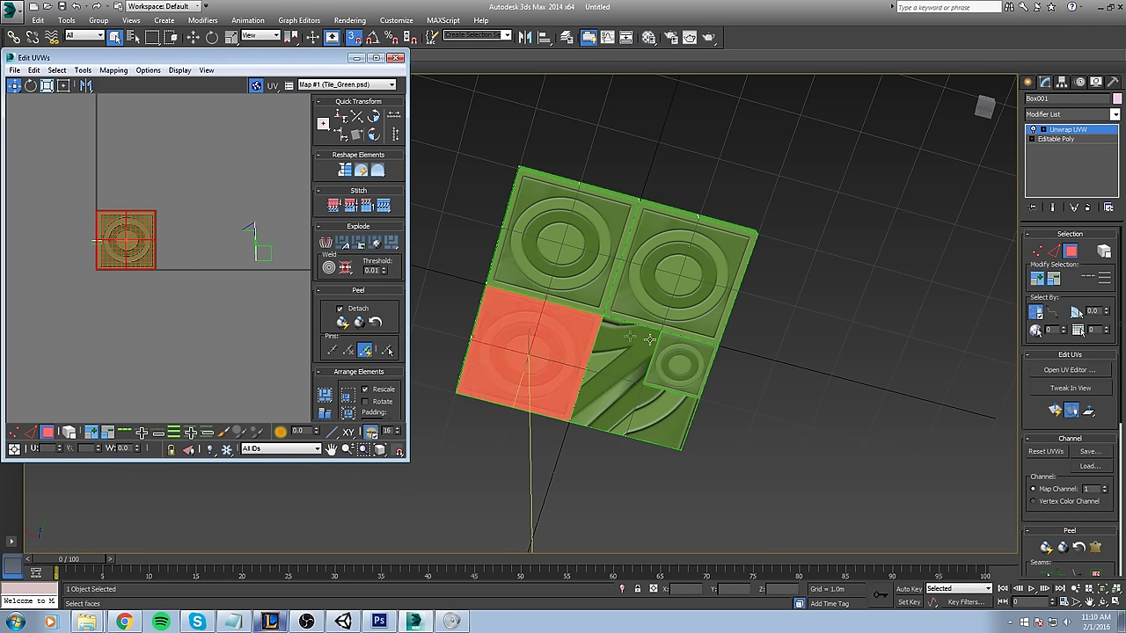
- Apply Flatten Mapping to the four polygons of the last remaining underside quadrant together
{"action": "left_click", "coordinate": [620, 347]}
{"action": "left_click", "coordinate": [669, 358], "text": "ctrl"}
{"action": "left_click", "coordinate": [644, 417], "text": "ctrl"}
{"action": "left_click", "coordinate": [616, 406], "text": "ctrl"}
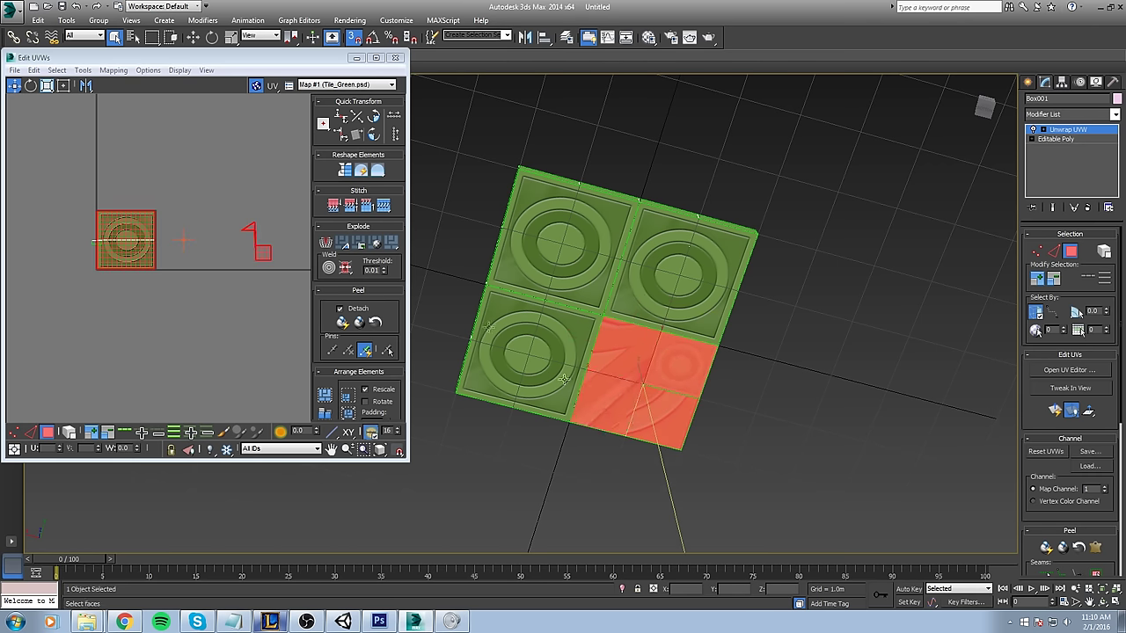
{"action": "left_click", "coordinate": [113, 71]}
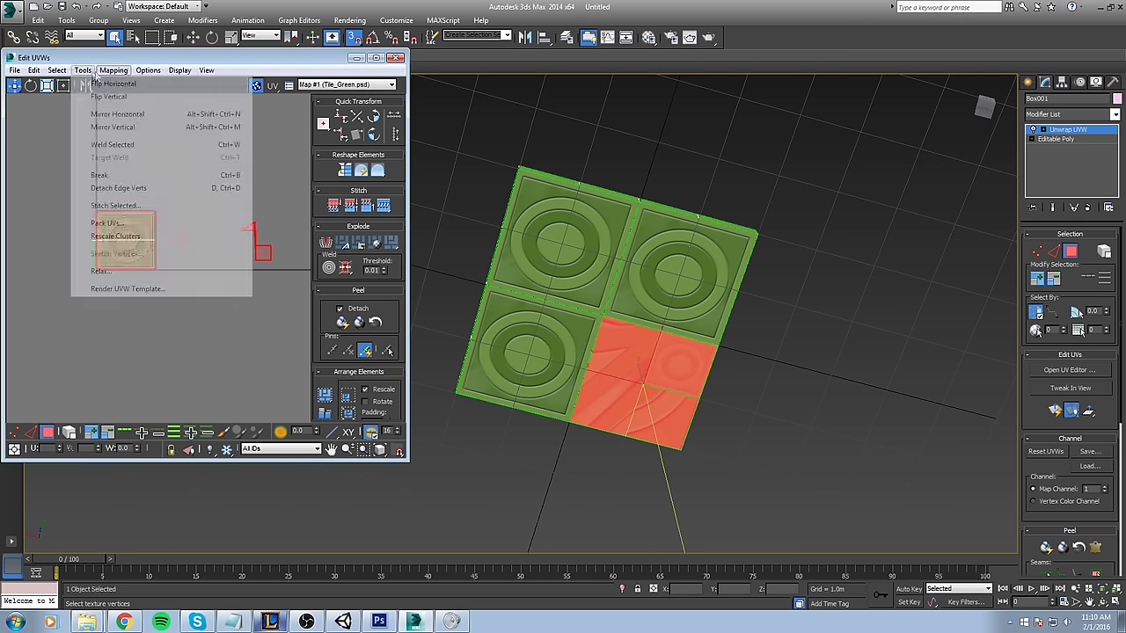
{"action": "left_click", "coordinate": [123, 82]}
{"action": "left_click", "coordinate": [156, 79]}
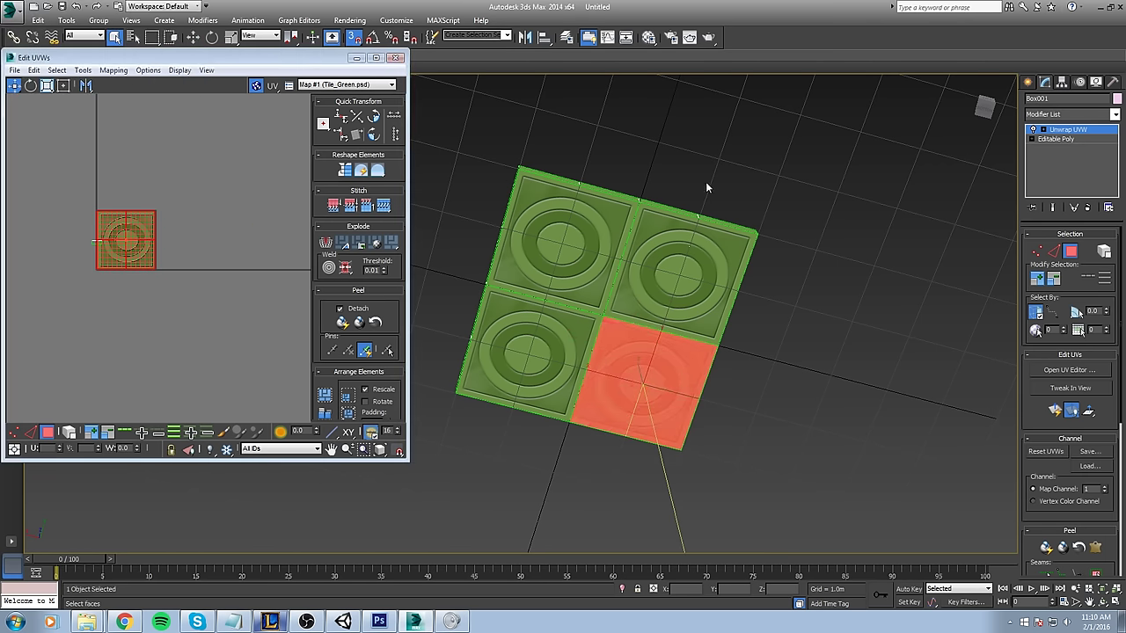
- Collapse the Unwrap UVW modifier into the Editable Poly and deselect the block
{"action": "middle_click_drag", "start_coordinate": [711, 183], "coordinate": [721, 181], "text": "alt"}
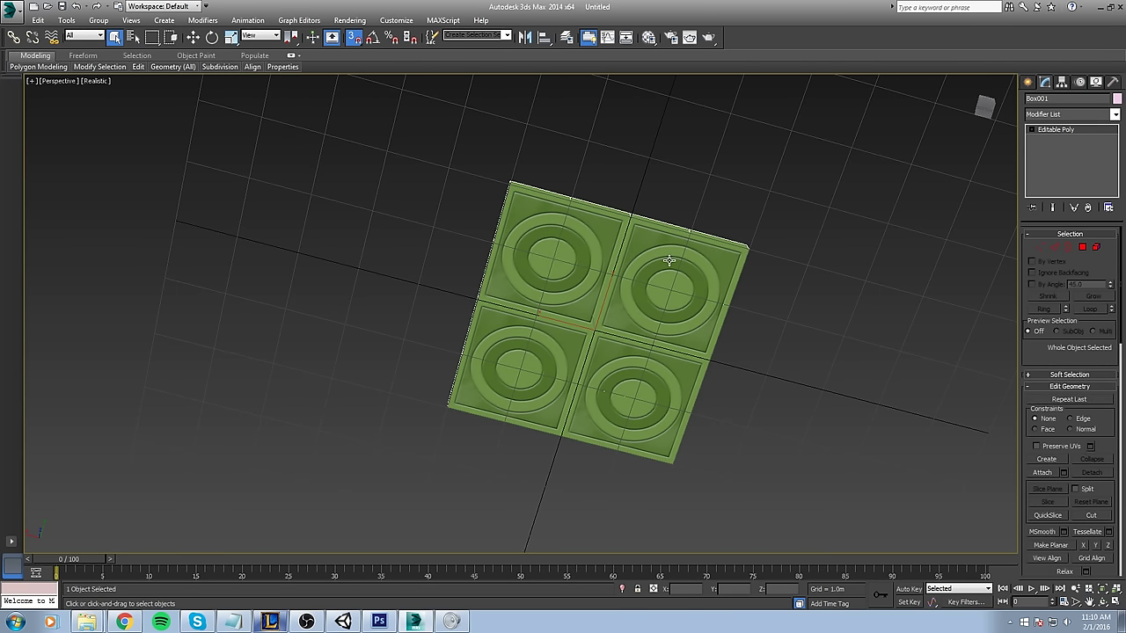
{"action": "middle_click_drag", "start_coordinate": [851, 386], "coordinate": [744, 261], "text": "alt"}
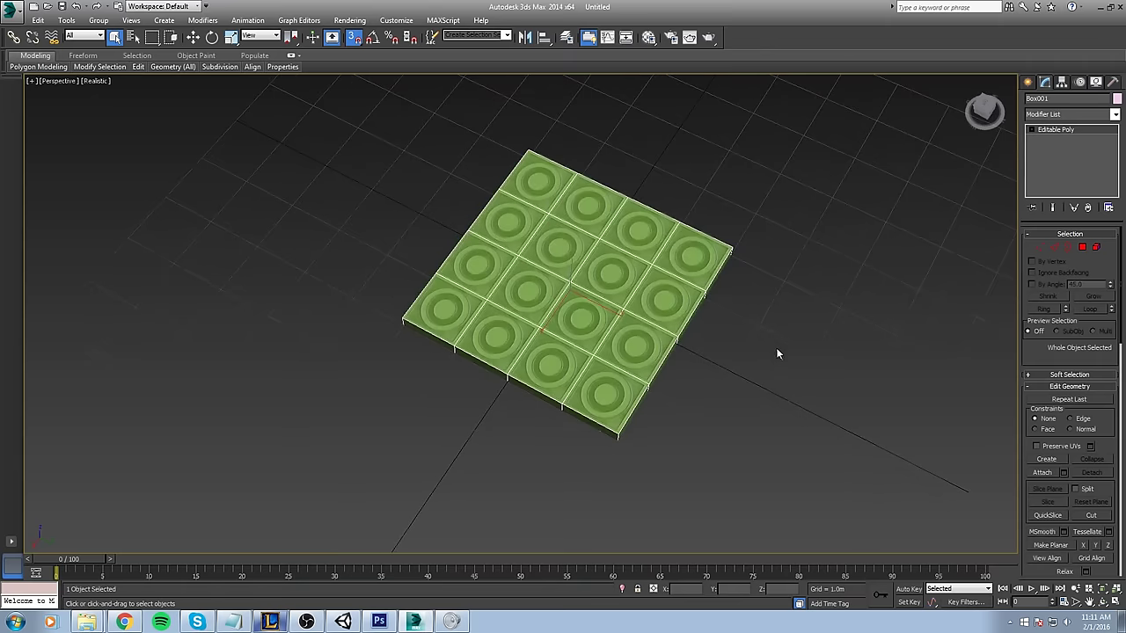
{"action": "key", "text": "ctrl+s"}
{"action": "left_click", "coordinate": [382, 357]}
{"action": "left_click", "coordinate": [824, 285]}
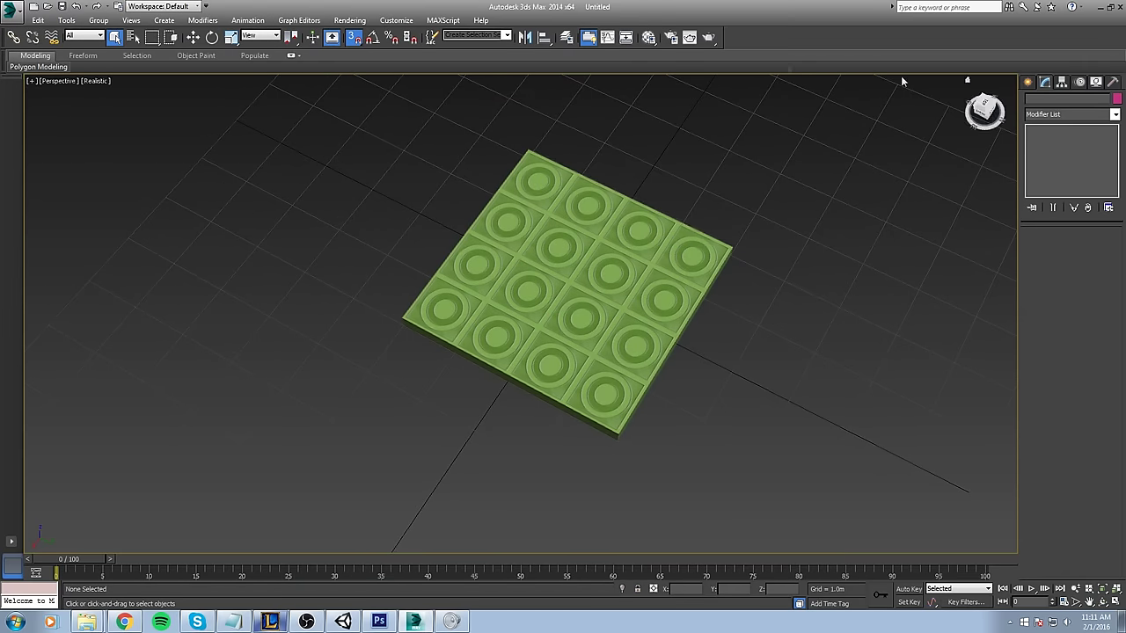
- Select the tiled block and rename it 4x4
{"action": "middle_click_drag", "start_coordinate": [671, 133], "coordinate": [625, 181]}
{"action": "left_click", "coordinate": [583, 284]}
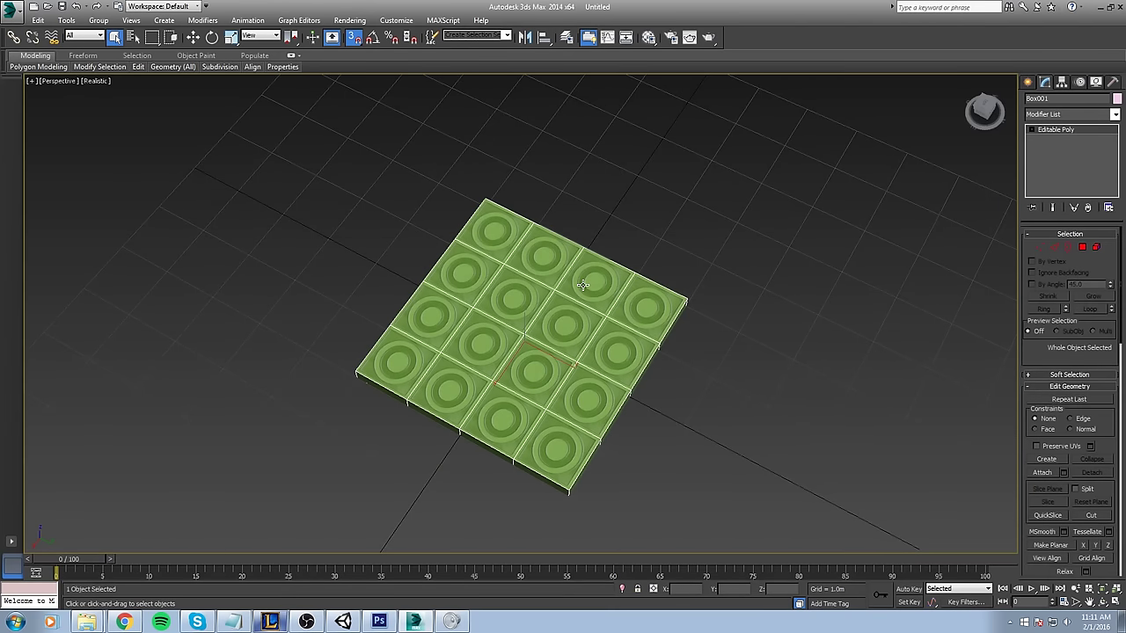
{"action": "scroll", "coordinate": [589, 376], "scroll_direction": "up", "scroll_amount": 3}
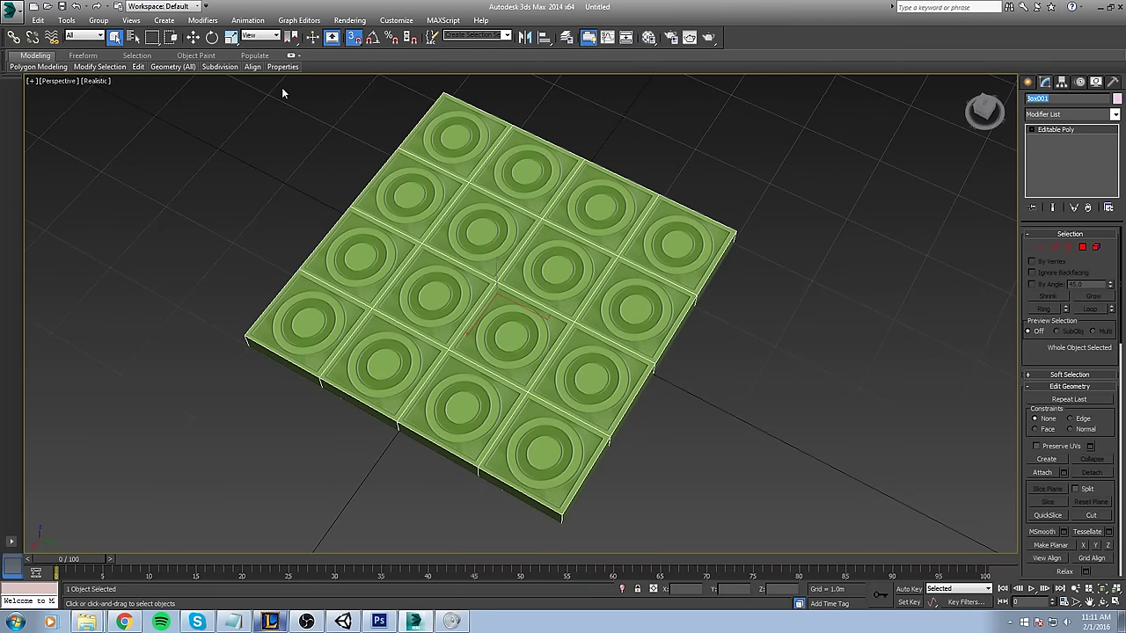
{"action": "key", "text": "ctrl+s"}
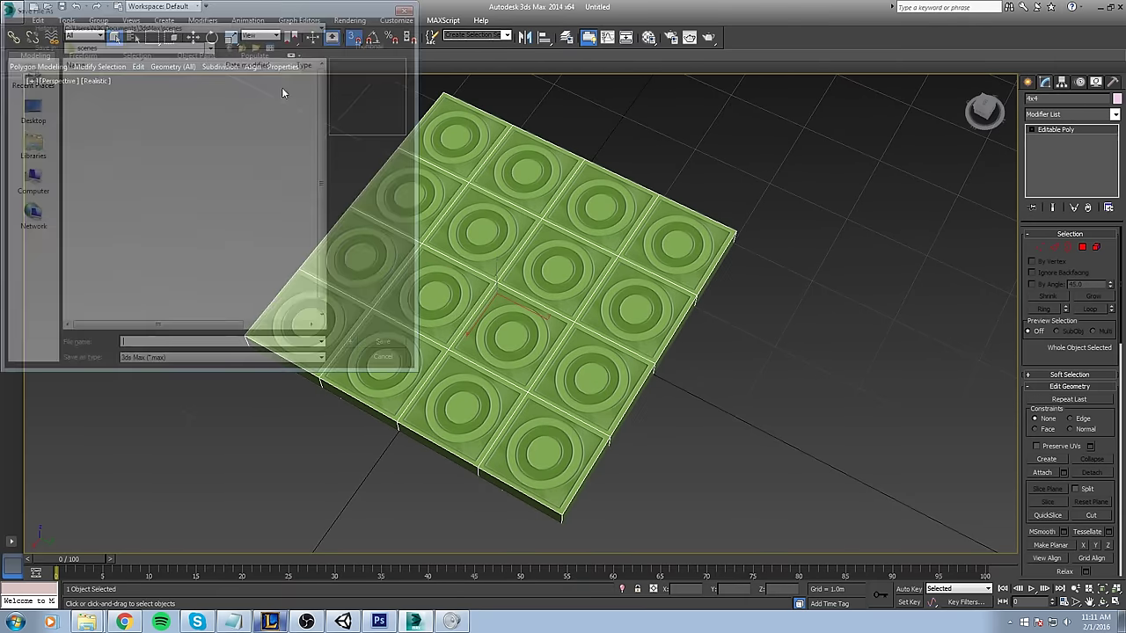
{"action": "left_click", "coordinate": [380, 359]}
- Apply Reset XForm to the 4x4 block and return to its modifier stack
{"action": "middle_click_drag", "start_coordinate": [549, 317], "coordinate": [518, 385]}
{"action": "key", "text": "alt+x"}
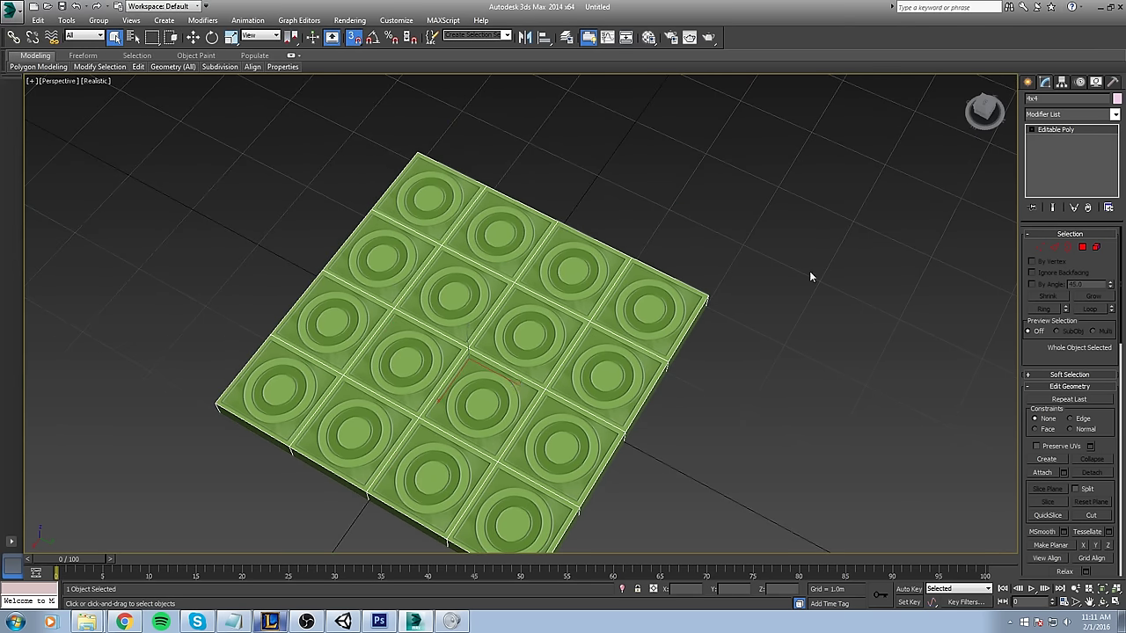
{"action": "middle_click_drag", "start_coordinate": [730, 175], "coordinate": [719, 166]}
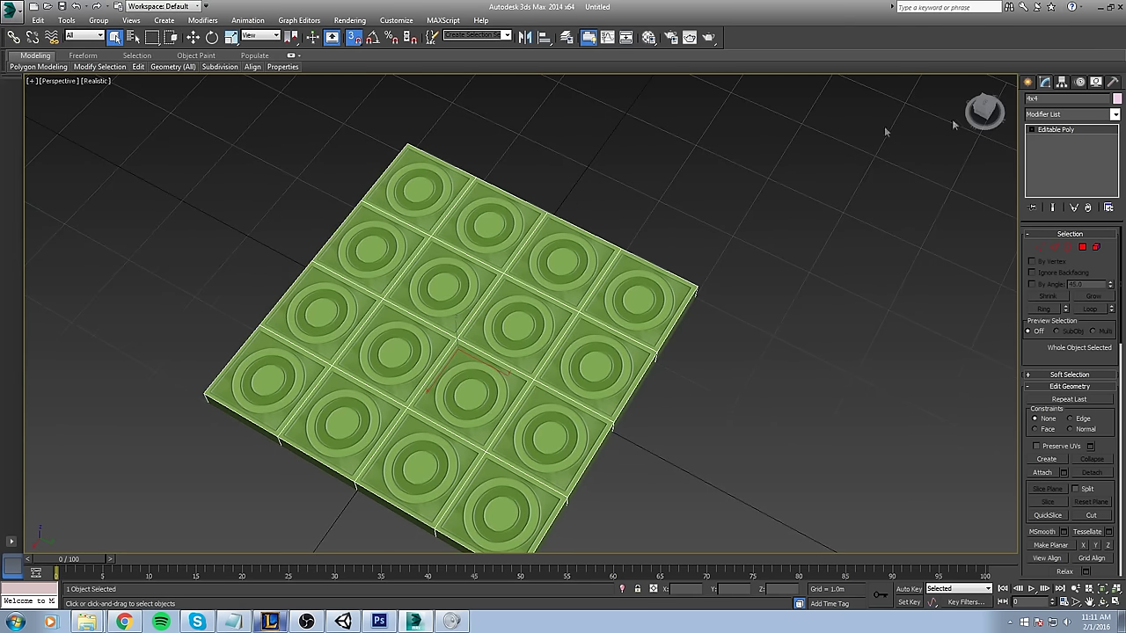
{"action": "left_click", "coordinate": [1113, 82]}
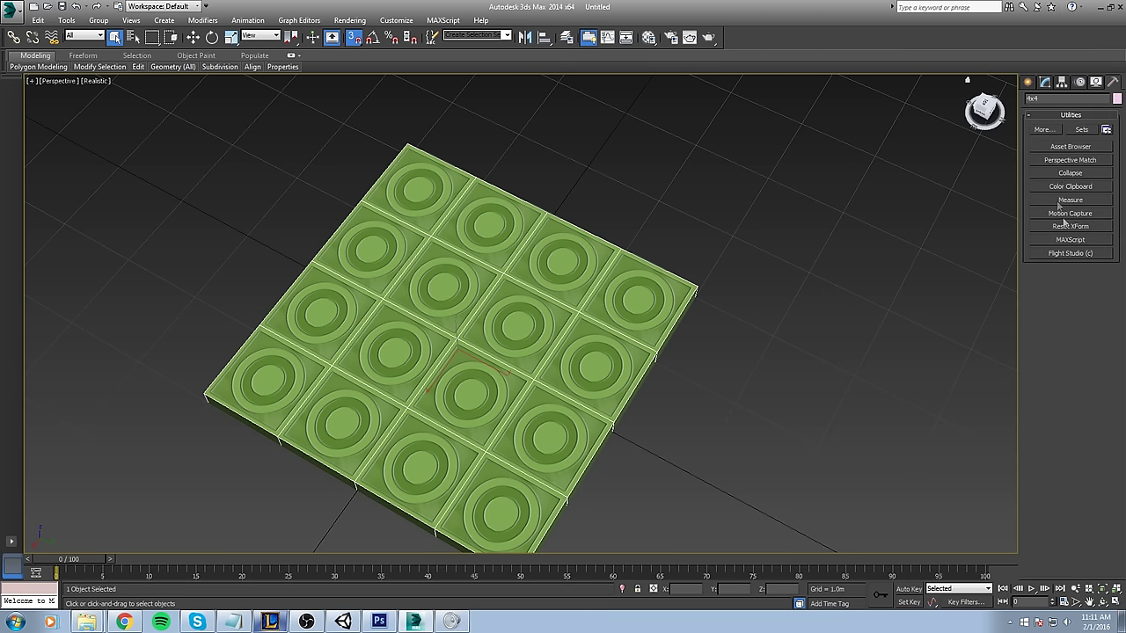
{"action": "left_click", "coordinate": [1068, 227]}
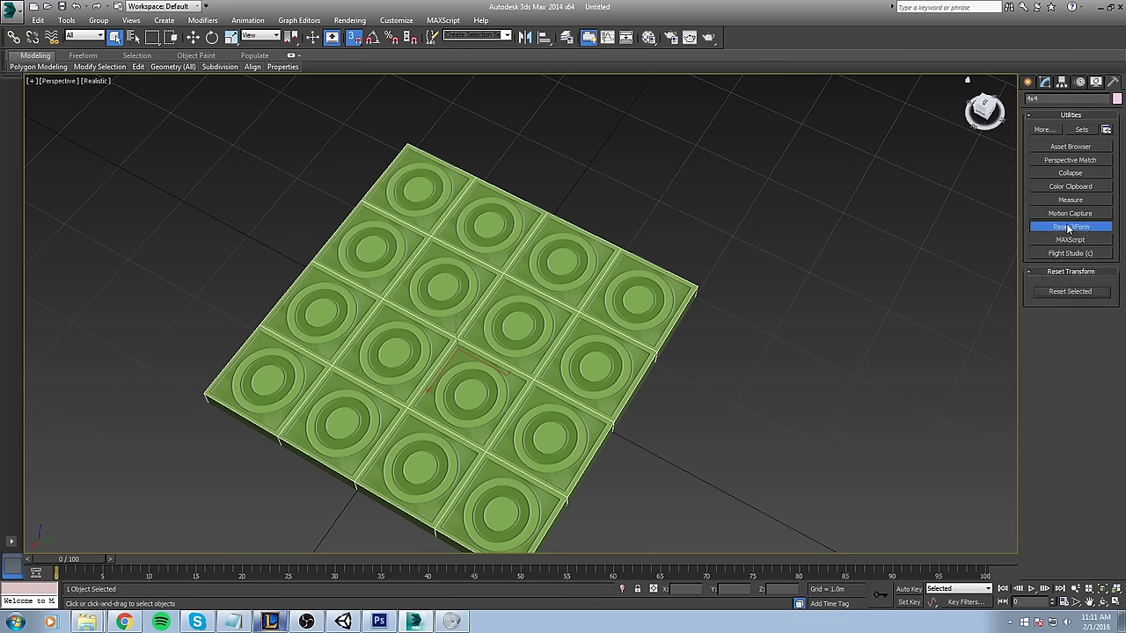
{"action": "left_click", "coordinate": [1070, 292]}
{"action": "left_click", "coordinate": [1045, 82]}
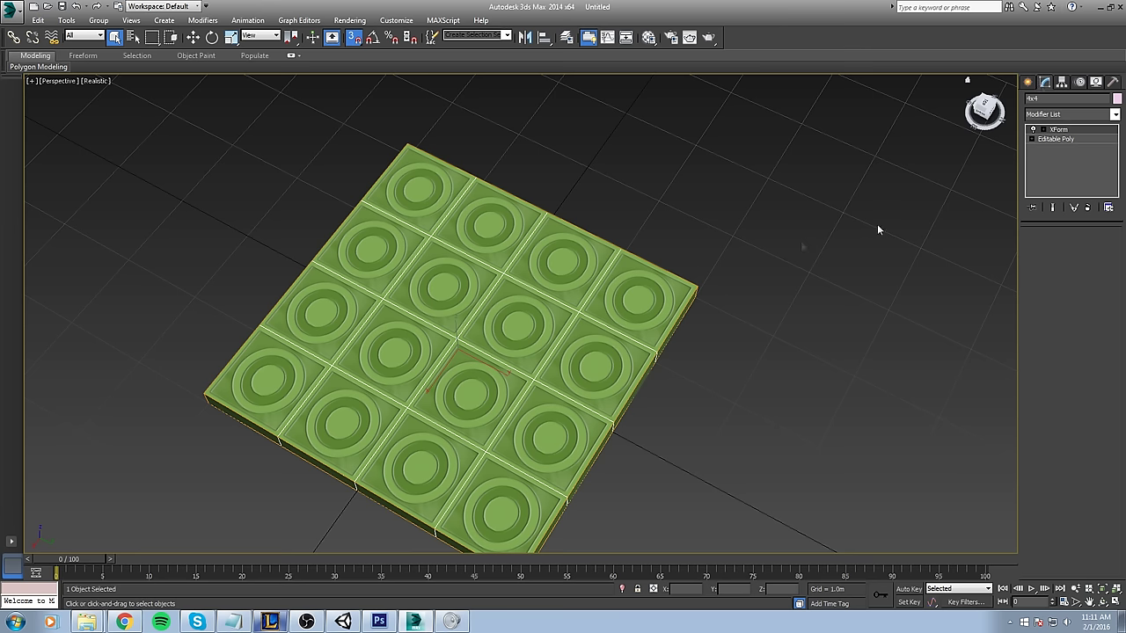
- Collapse the 4x4 block's XForm modifier into its Editable Poly, holding the scene first
{"action": "right_click", "coordinate": [1073, 130]}
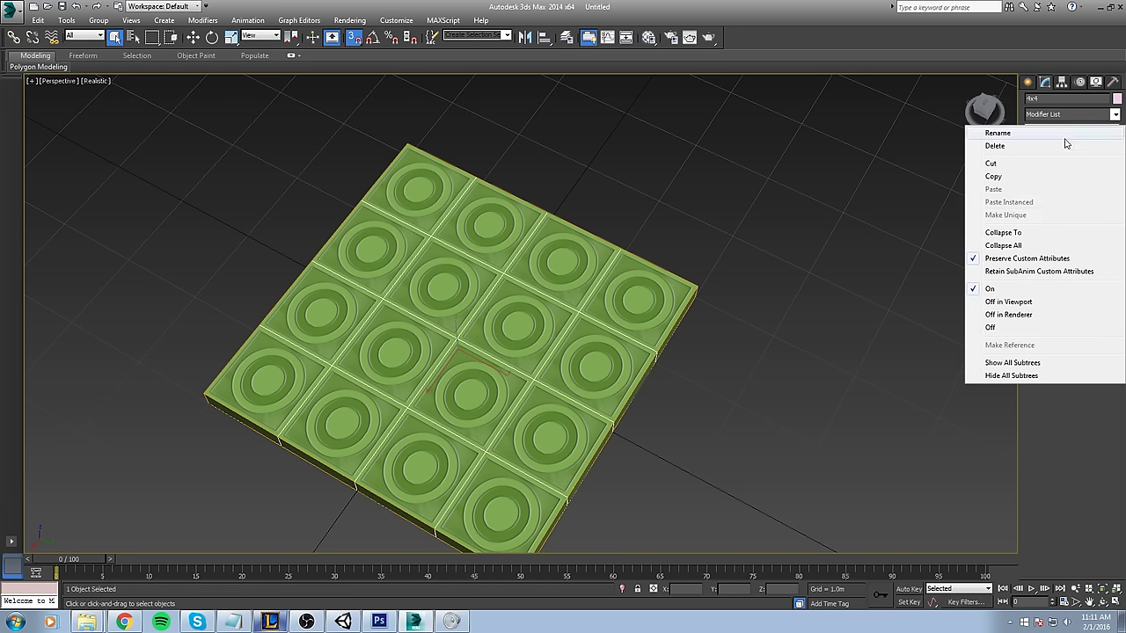
{"action": "left_click", "coordinate": [1020, 246]}
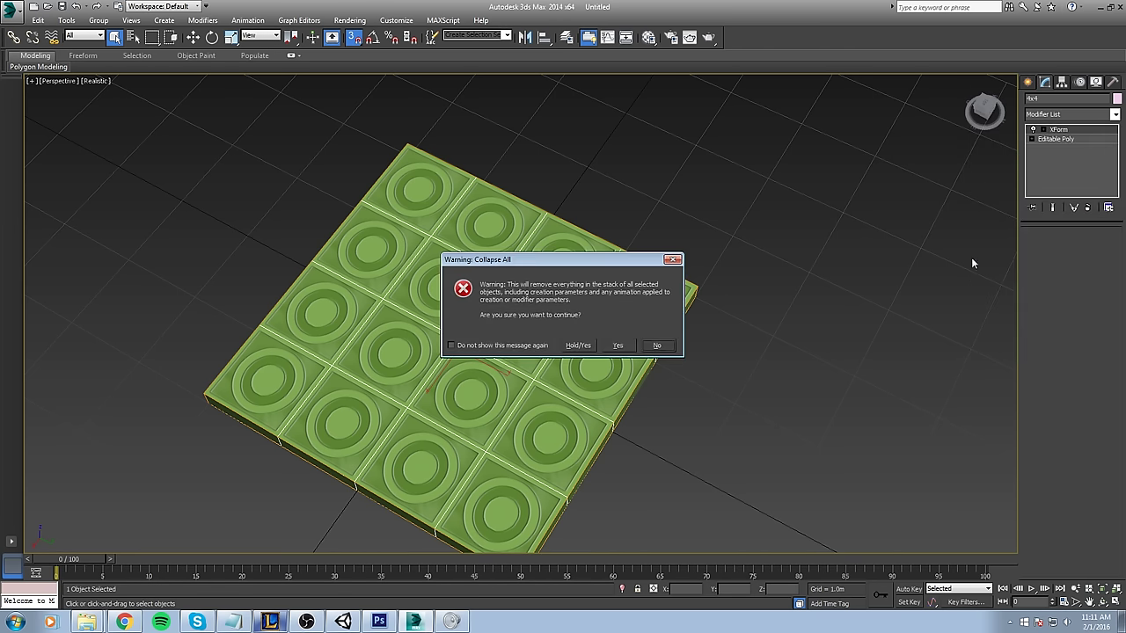
{"action": "left_click", "coordinate": [578, 345]}
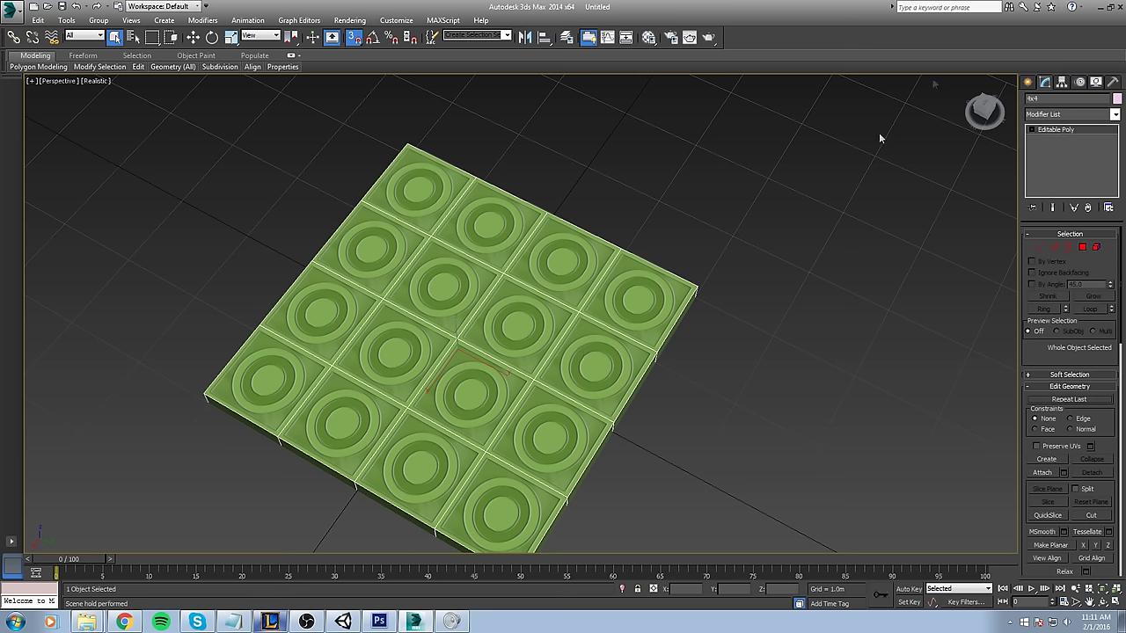
- Enable Affect Pivot Only for the 4x4 block and activate the Move tool
{"action": "left_click", "coordinate": [1062, 82]}
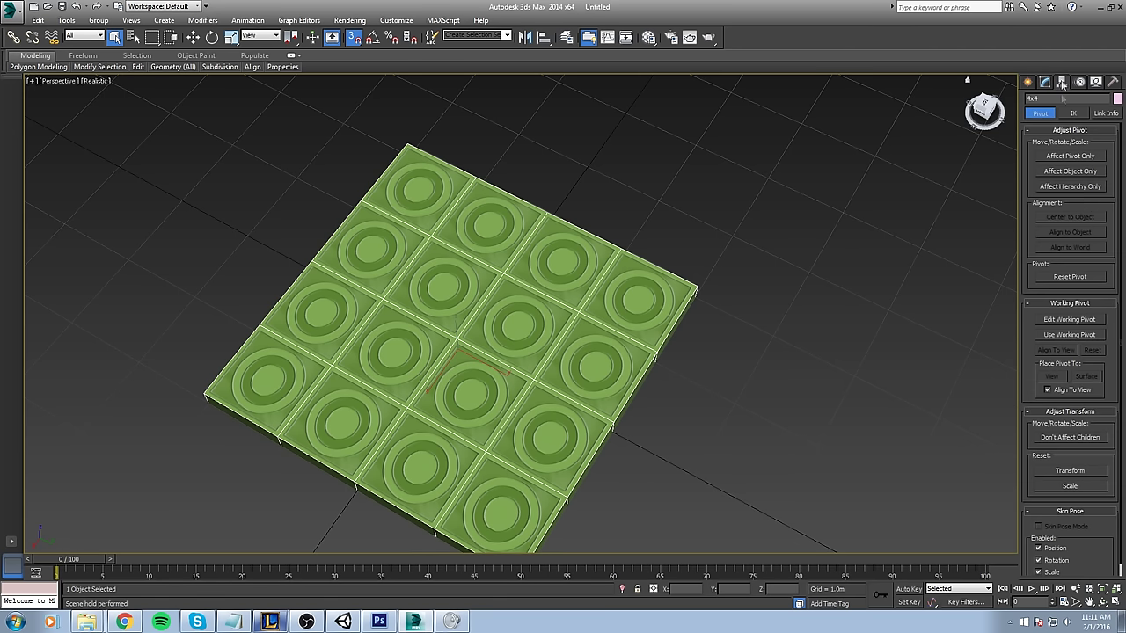
{"action": "left_click", "coordinate": [1069, 156]}
{"action": "middle_click_drag", "start_coordinate": [847, 233], "coordinate": [687, 230], "text": "alt"}
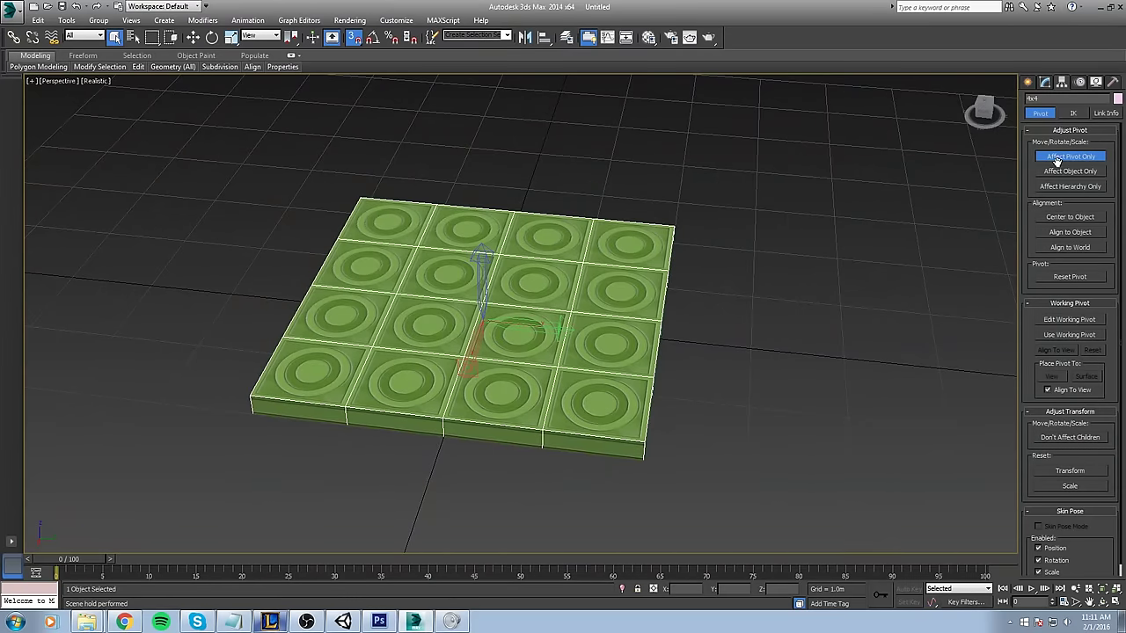
{"action": "scroll", "coordinate": [578, 302], "scroll_direction": "up", "scroll_amount": 3}
{"action": "key", "text": "w"}
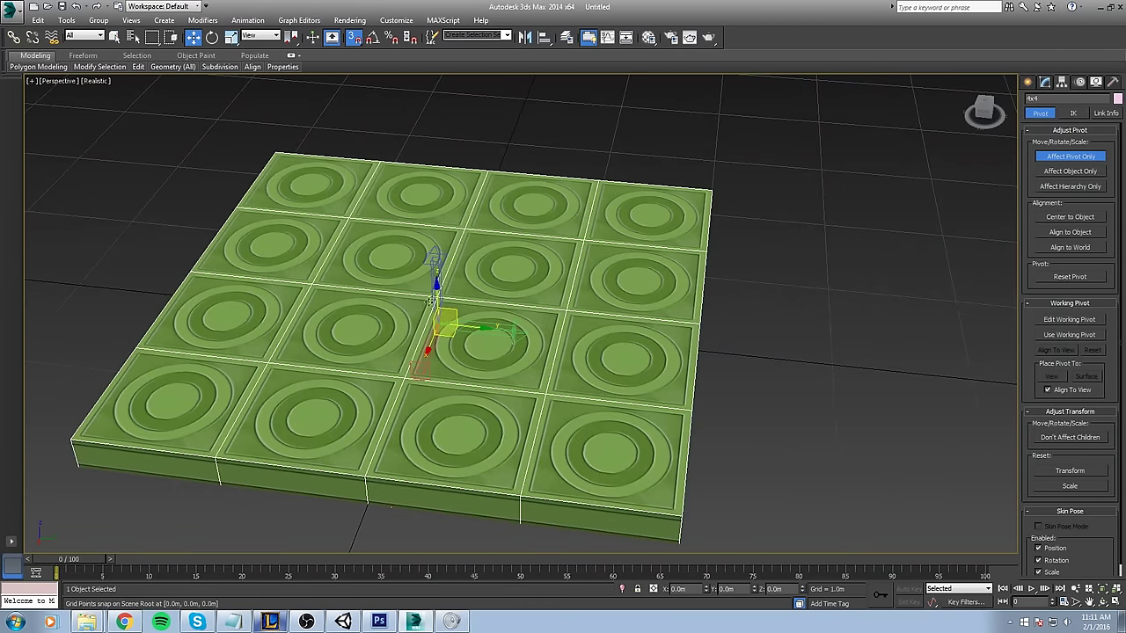
- Try raising the block's pivot about 1.25 m along Z and undo the move
{"action": "mouse_move", "coordinate": [430, 301]}
{"action": "middle_mouse_down", "text": "alt"}
{"action": "mouse_move", "coordinate": [492, 266]}
{"action": "mouse_move", "coordinate": [437, 284]}
{"action": "middle_mouse_up", "text": "alt"}
{"action": "left_click_drag", "start_coordinate": [438, 283], "coordinate": [456, 149]}
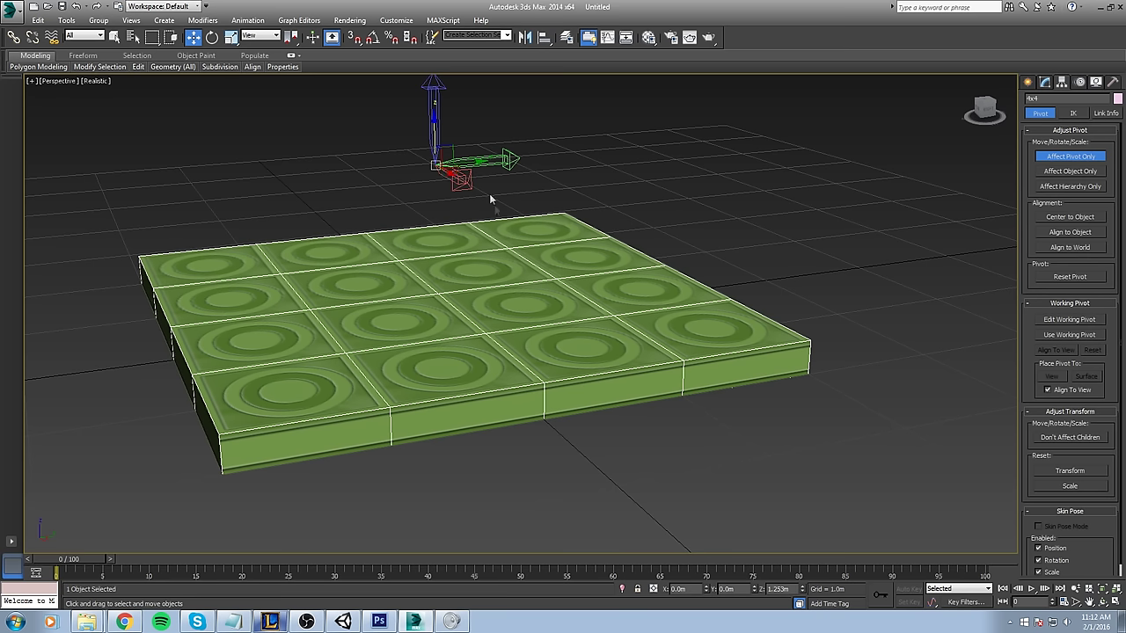
{"action": "middle_click_drag", "start_coordinate": [528, 266], "coordinate": [551, 275]}
{"action": "key", "text": "ctrl+z"}
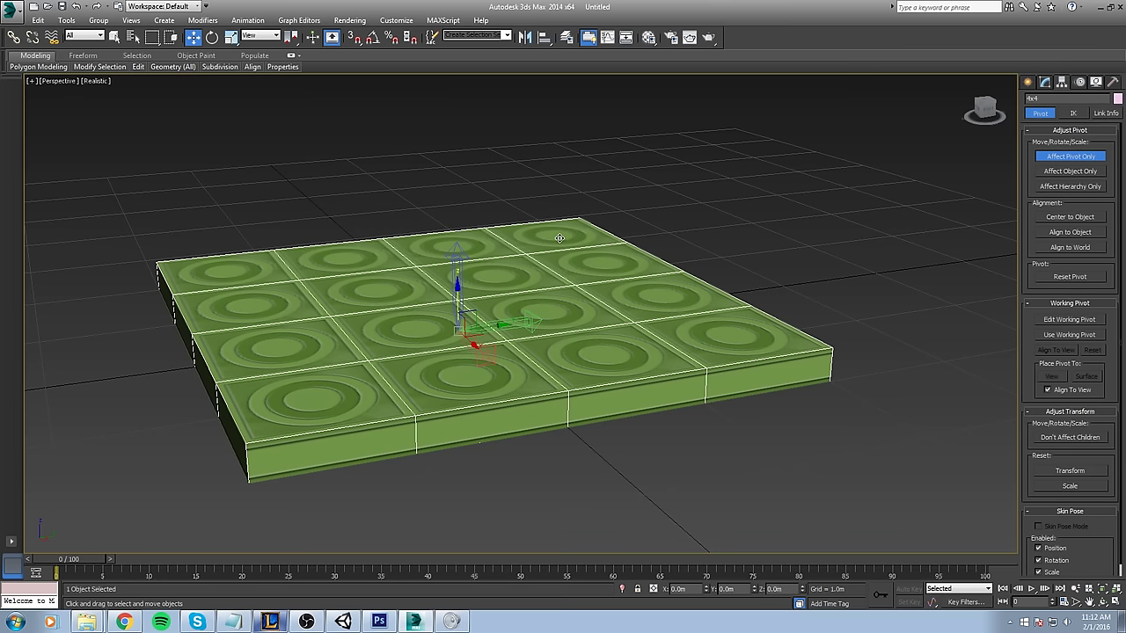
- Set the block pivot's X and Y positions to 0
{"action": "middle_click_drag", "start_coordinate": [578, 404], "coordinate": [604, 331]}
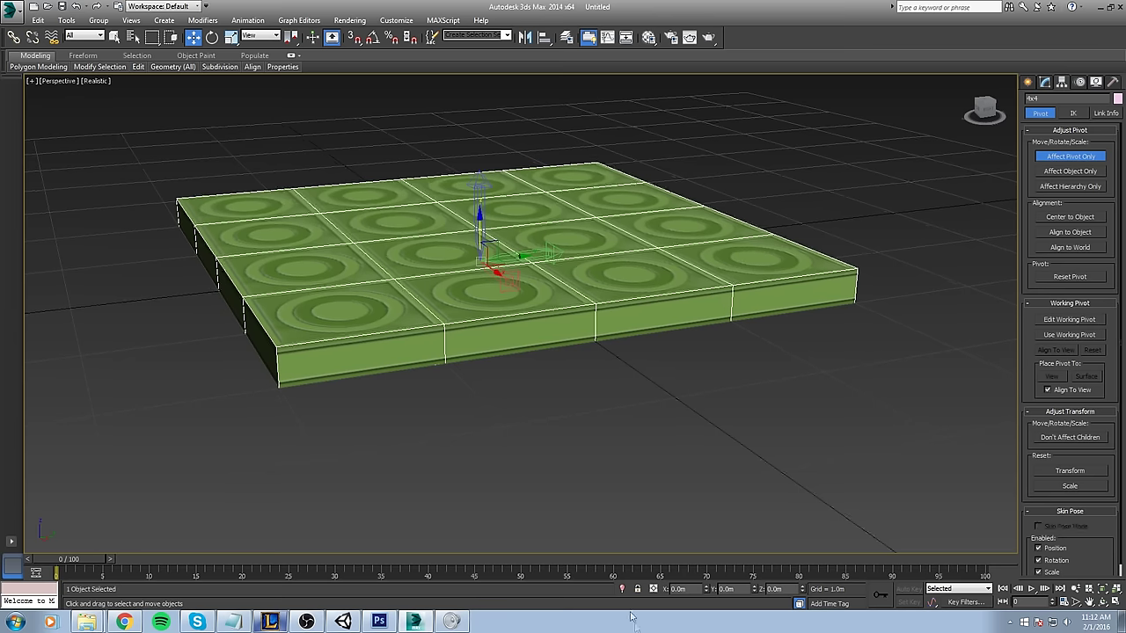
{"action": "left_click_drag", "start_coordinate": [697, 589], "coordinate": [390, 596]}
{"action": "type", "text": "0"}
{"action": "key", "text": "Tab"}
{"action": "type", "text": "0"}
- Turn on angle snap and rotate the block's pivot 90 degrees about the X axis so its Y axis points up
{"action": "scroll", "coordinate": [530, 326], "scroll_direction": "up", "scroll_amount": 3}
{"action": "middle_click_drag", "start_coordinate": [538, 272], "coordinate": [546, 296]}
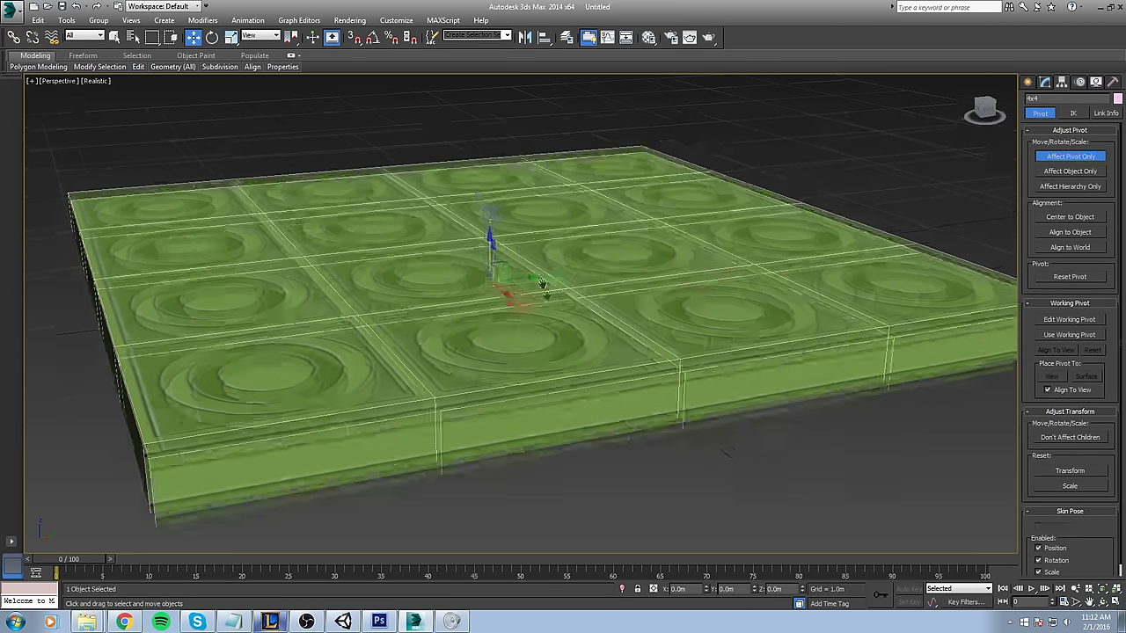
{"action": "scroll", "coordinate": [543, 284], "scroll_direction": "up", "scroll_amount": 4}
{"action": "key", "text": "e"}
{"action": "middle_click_drag", "start_coordinate": [531, 345], "coordinate": [539, 303]}
{"action": "mouse_move", "coordinate": [466, 368]}
{"action": "left_mouse_down"}
{"action": "mouse_move", "coordinate": [417, 380]}
{"action": "mouse_move", "coordinate": [396, 366]}
{"action": "mouse_move", "coordinate": [413, 386]}
{"action": "mouse_move", "coordinate": [416, 367]}
{"action": "mouse_move", "coordinate": [411, 391]}
{"action": "mouse_move", "coordinate": [449, 371]}
{"action": "left_mouse_up"}
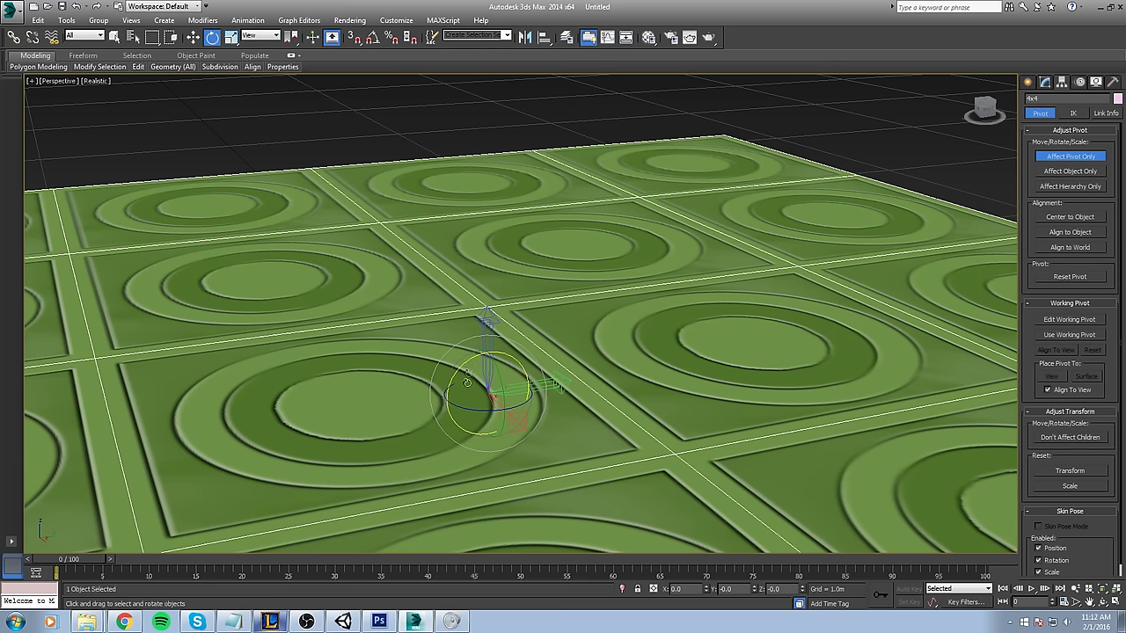
{"action": "key", "text": "a"}
{"action": "left_click_drag", "start_coordinate": [464, 361], "coordinate": [442, 376]}
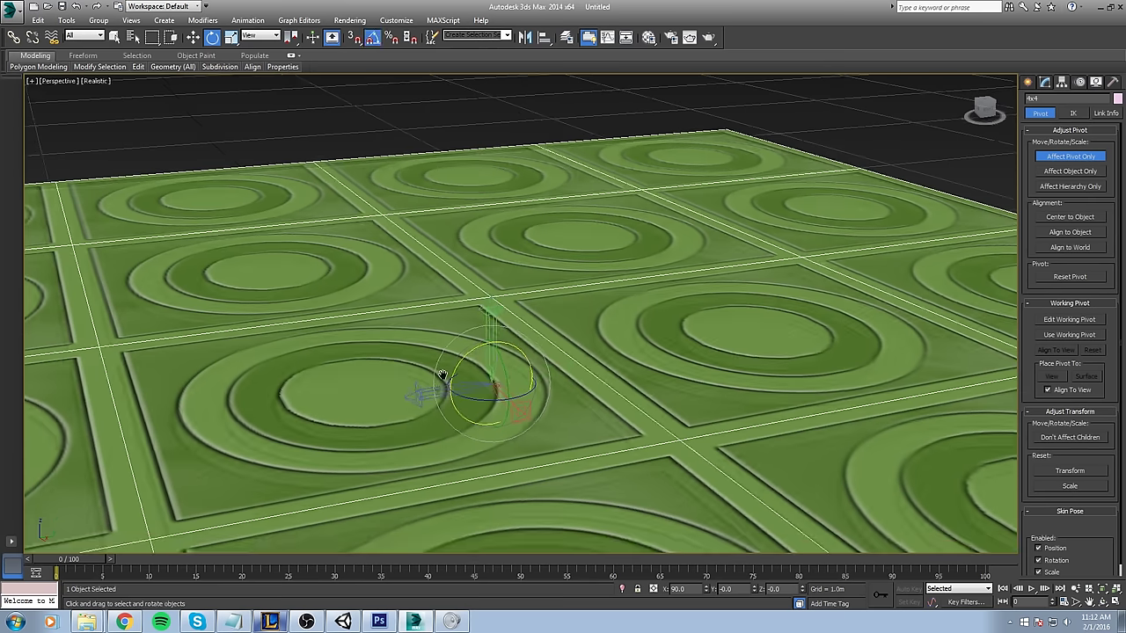
{"action": "middle_click_drag", "start_coordinate": [442, 376], "coordinate": [459, 307]}
- Leave pivot editing, recheck the pivot's orientation in Affect Pivot Only mode, and return to the block's modifier stack
{"action": "left_click", "coordinate": [1045, 81]}
{"action": "left_click", "coordinate": [1062, 83]}
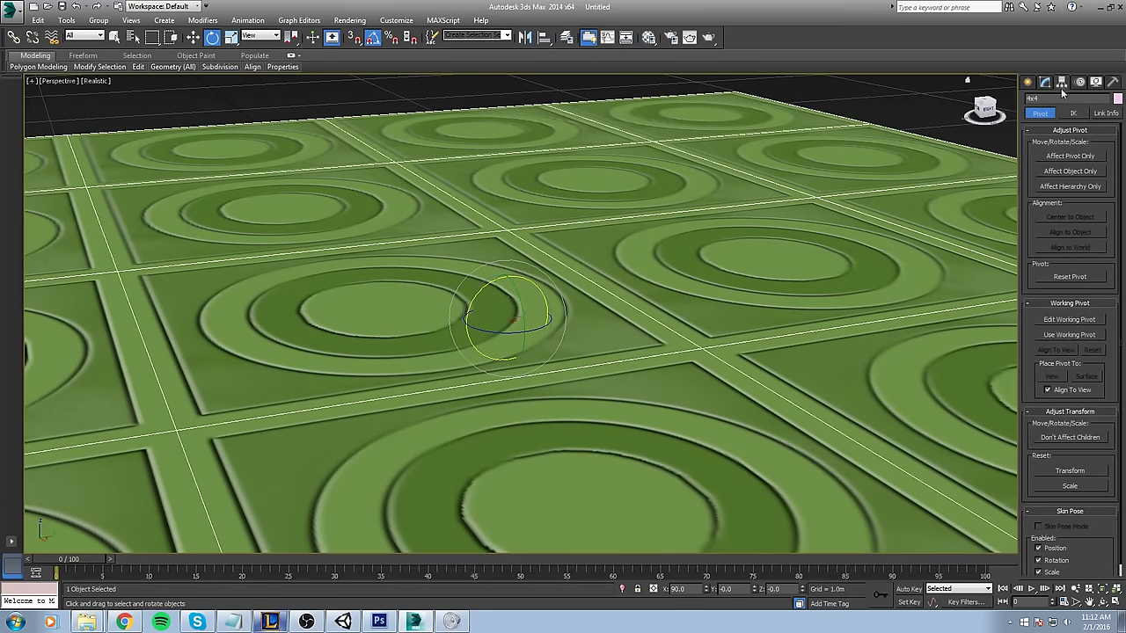
{"action": "left_click", "coordinate": [1070, 157]}
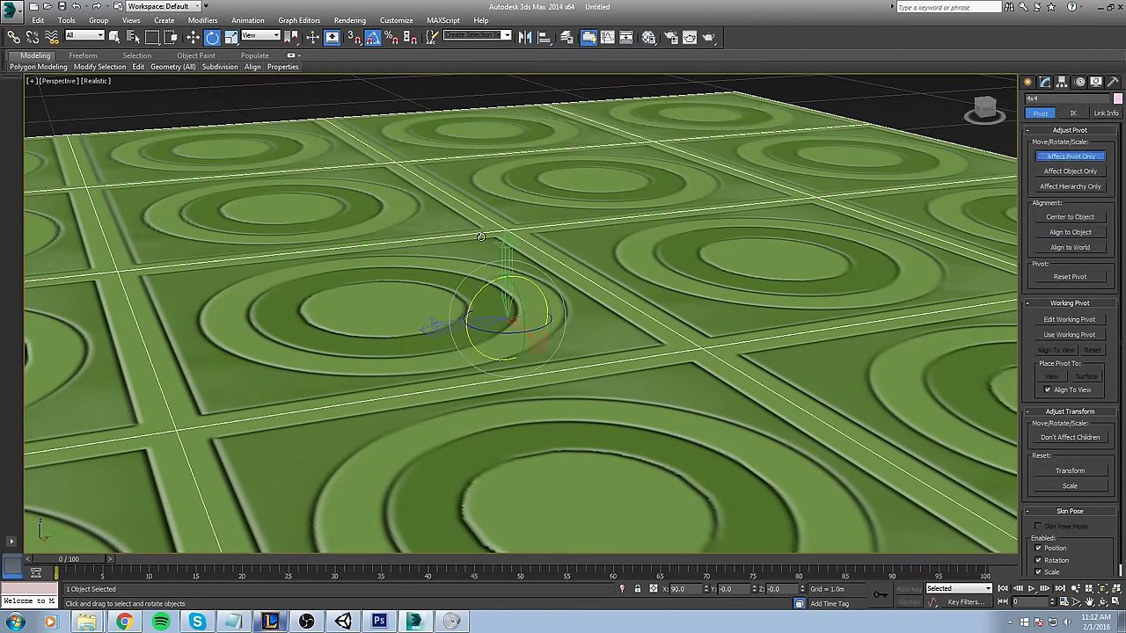
{"action": "middle_click_drag", "start_coordinate": [499, 257], "coordinate": [512, 271]}
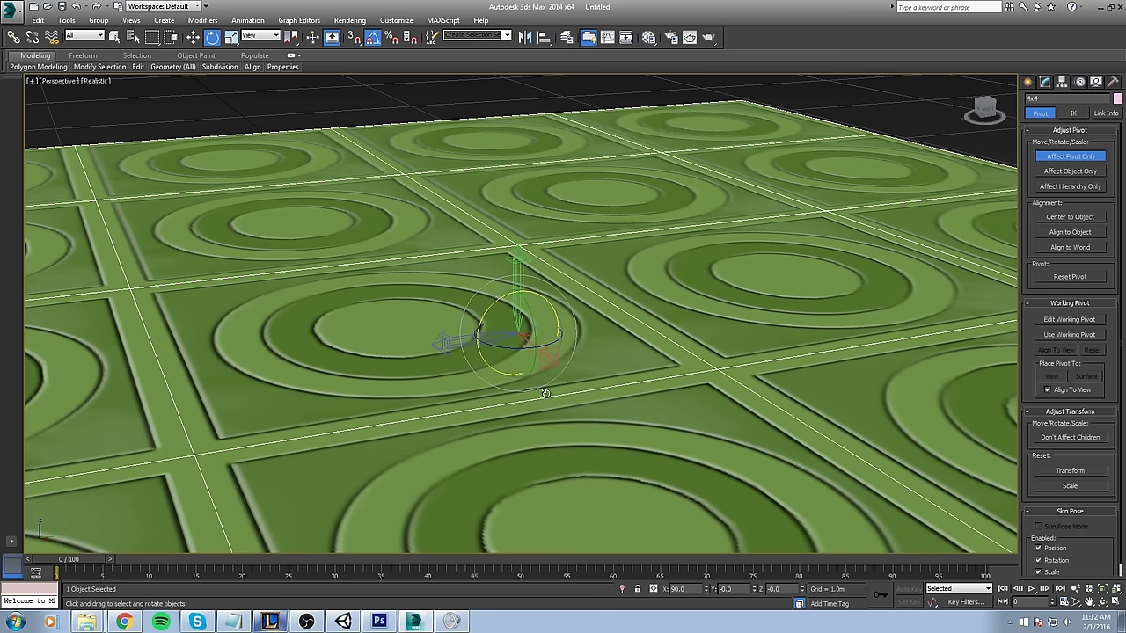
{"action": "left_click", "coordinate": [1045, 81]}
{"action": "scroll", "coordinate": [679, 235], "scroll_direction": "down", "scroll_amount": 10}
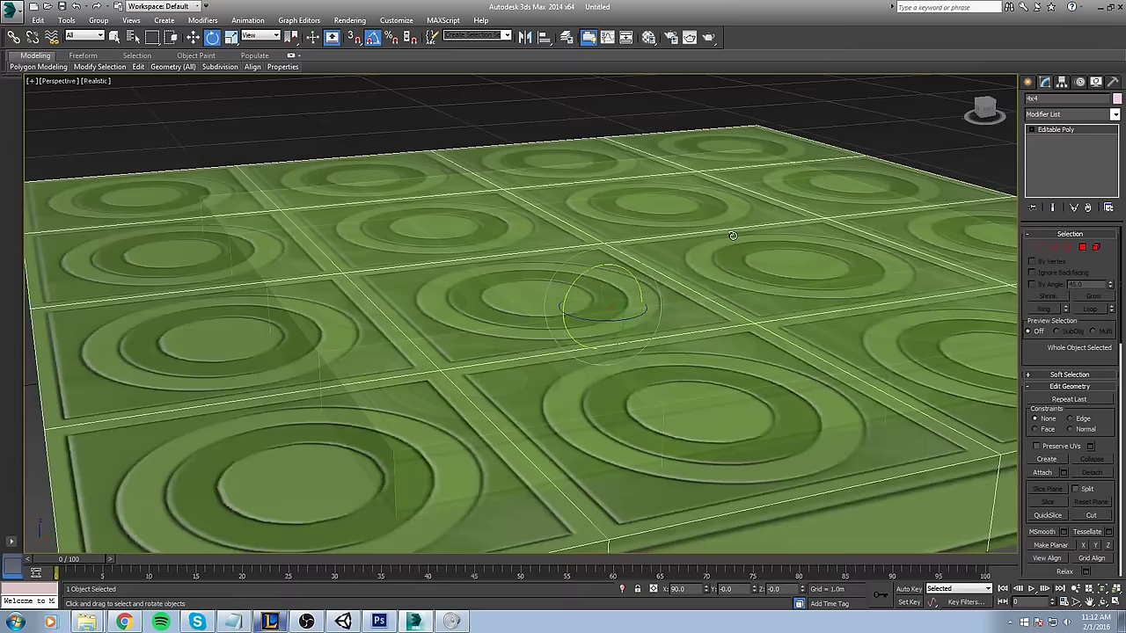
{"action": "scroll", "coordinate": [540, 299], "scroll_direction": "down", "scroll_amount": 6}
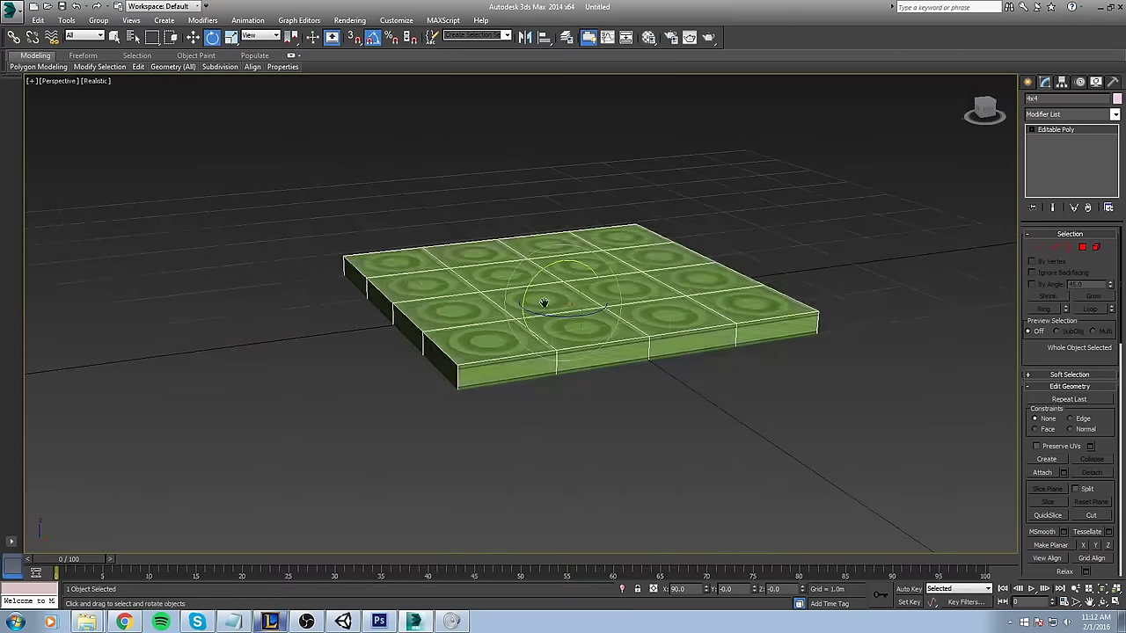
- Cancel saving the scene and deselect the 4x4 block
{"action": "key", "text": "ctrl+s"}
{"action": "left_click", "coordinate": [382, 357]}
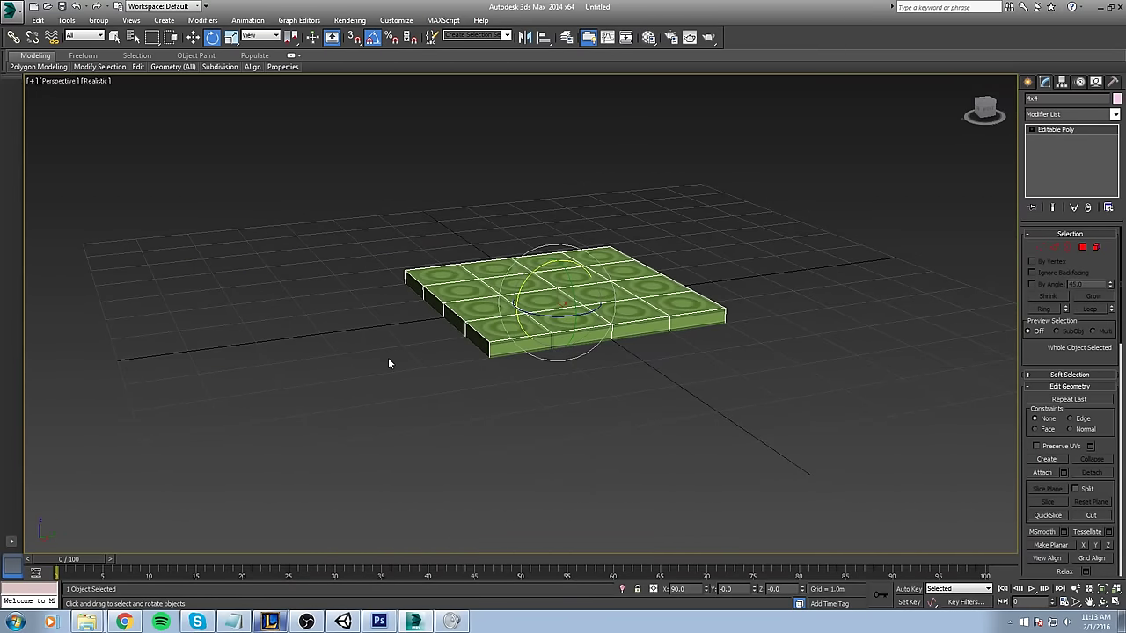
{"action": "scroll", "coordinate": [673, 274], "scroll_direction": "up", "scroll_amount": 5}
{"action": "left_click", "coordinate": [757, 262]}
{"action": "scroll", "coordinate": [756, 262], "scroll_direction": "down", "scroll_amount": 7}
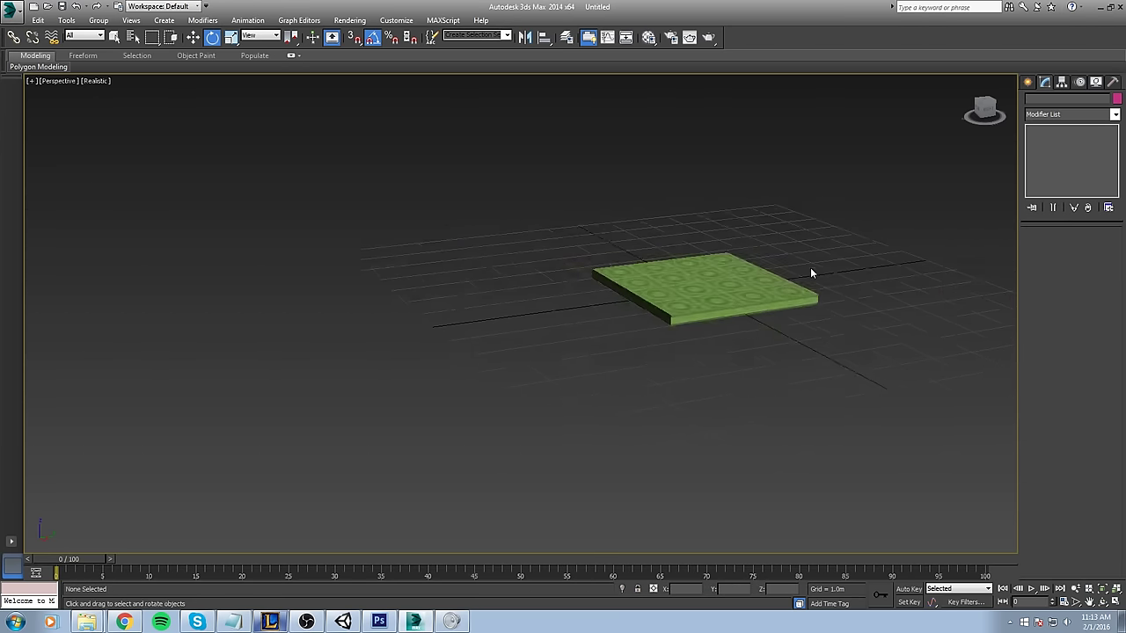
{"action": "scroll", "coordinate": [810, 269], "scroll_direction": "up", "scroll_amount": 3}
{"action": "middle_click_drag", "start_coordinate": [806, 264], "coordinate": [802, 270]}
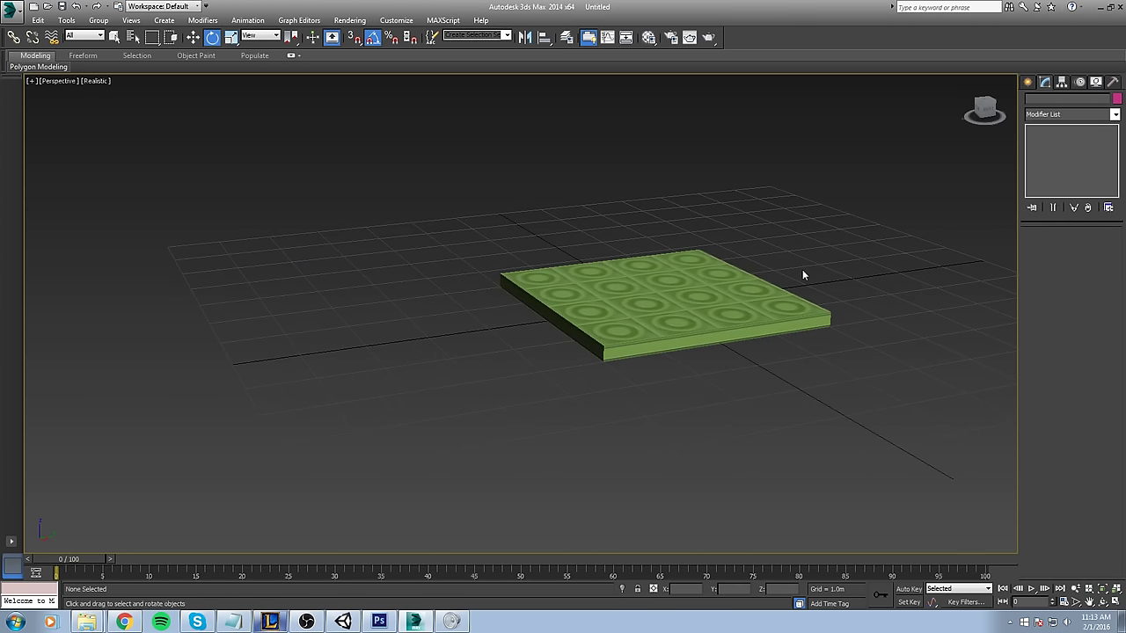
- Save the scene as 4x4 in the Models folder under Git, MobileRB, Assets, Artwork on the F: drive
{"action": "key", "text": "ctrl+s"}
{"action": "left_click", "coordinate": [34, 183]}
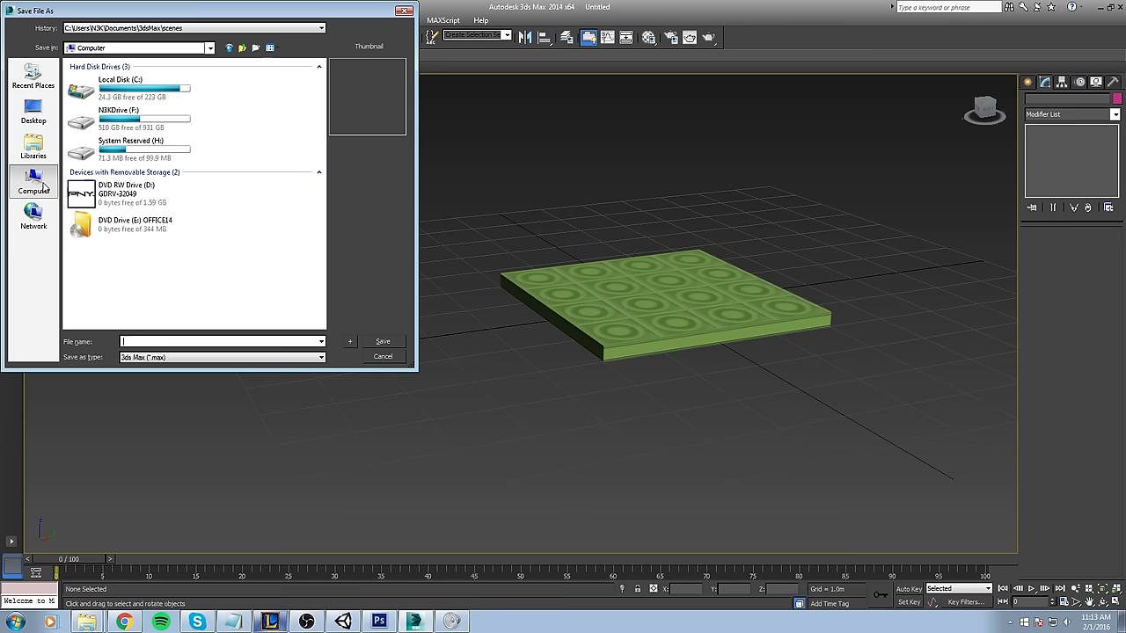
{"action": "double_click", "coordinate": [132, 119]}
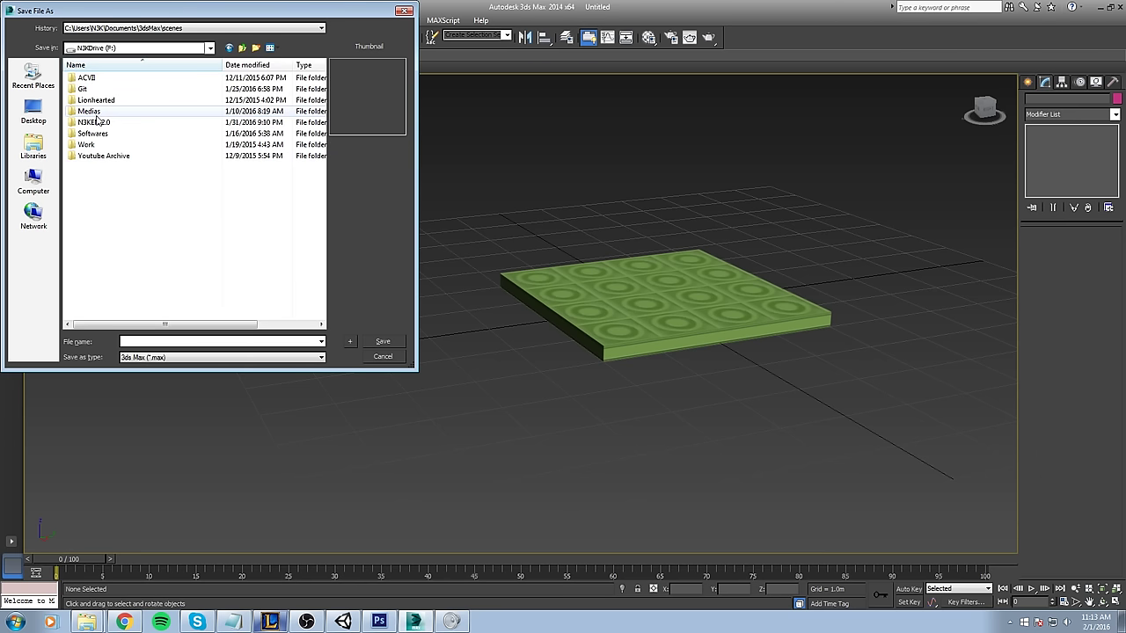
{"action": "double_click", "coordinate": [88, 89]}
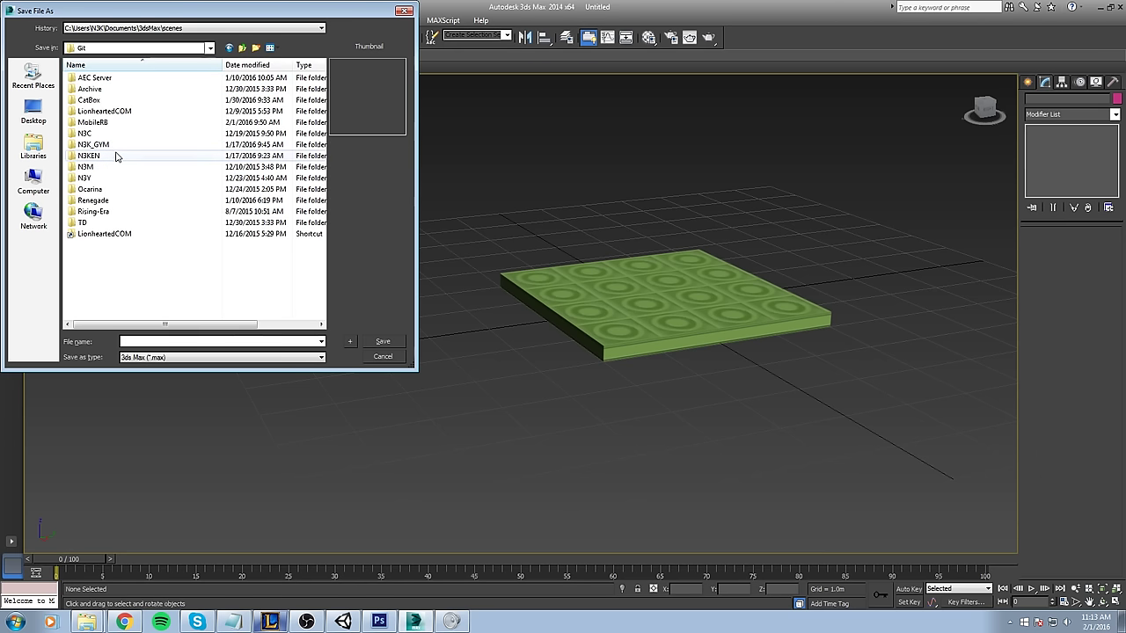
{"action": "double_click", "coordinate": [97, 123]}
{"action": "double_click", "coordinate": [90, 77]}
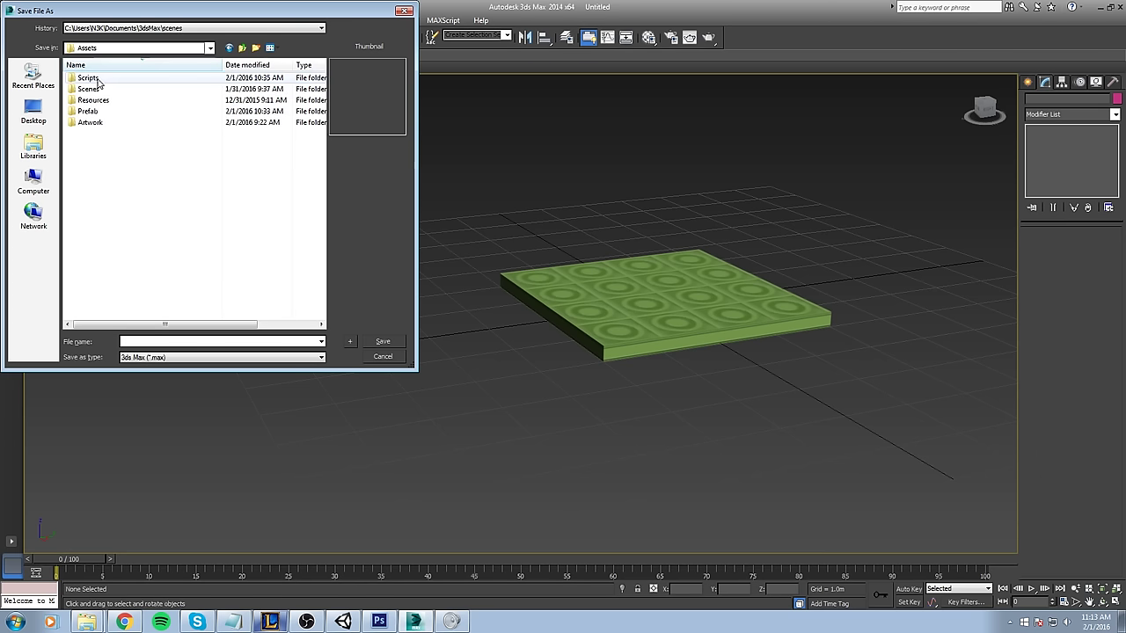
{"action": "double_click", "coordinate": [98, 126]}
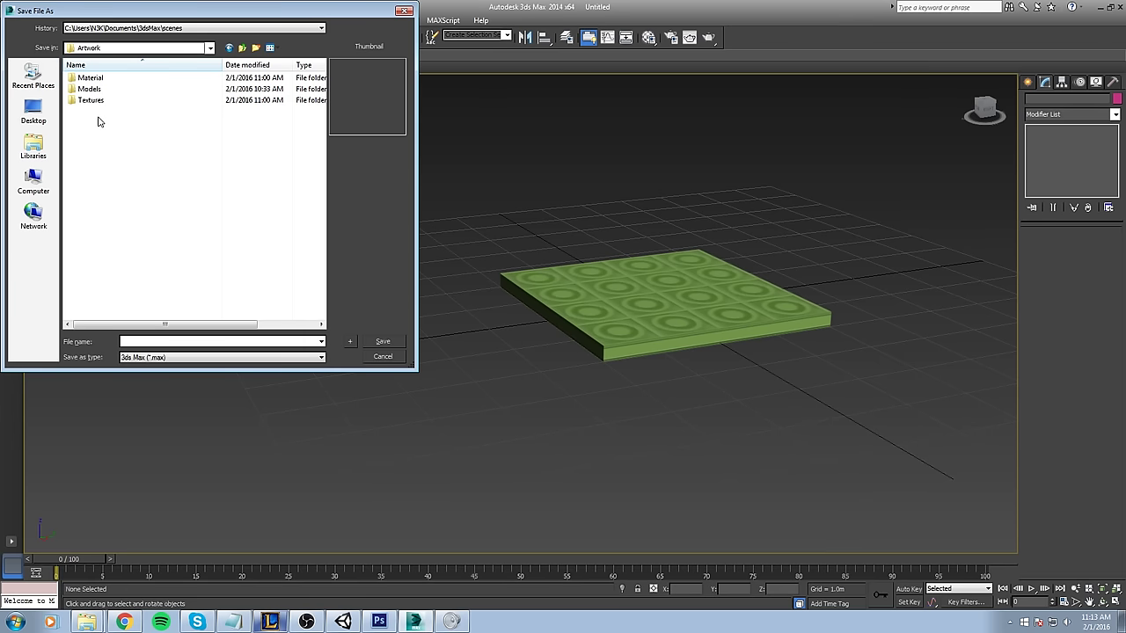
{"action": "double_click", "coordinate": [100, 90]}
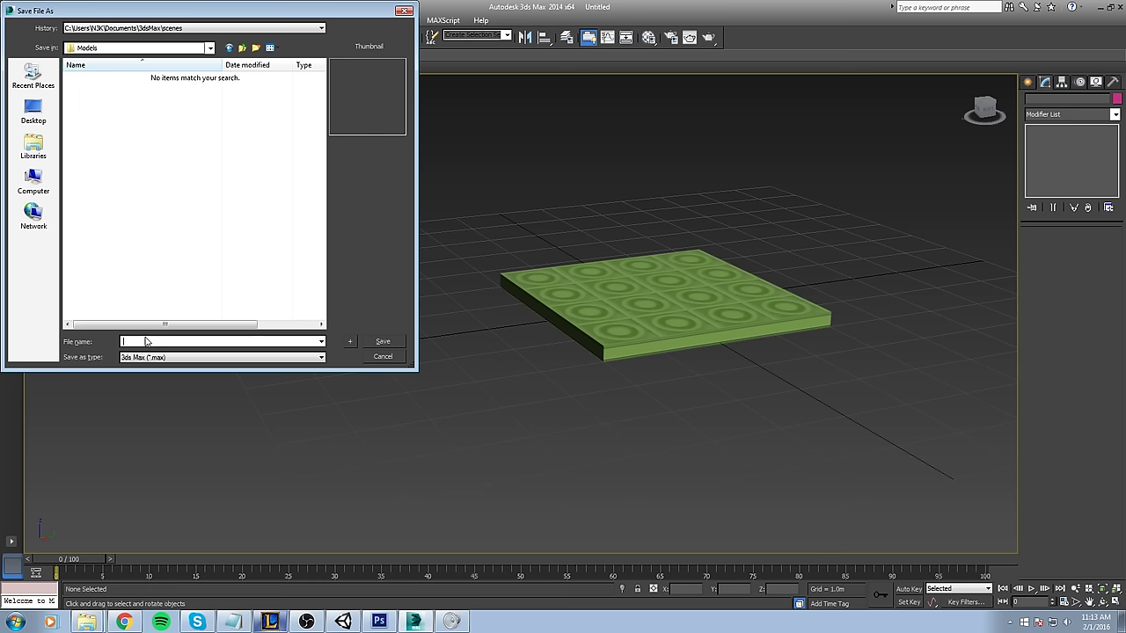
{"action": "key", "text": "Return"}
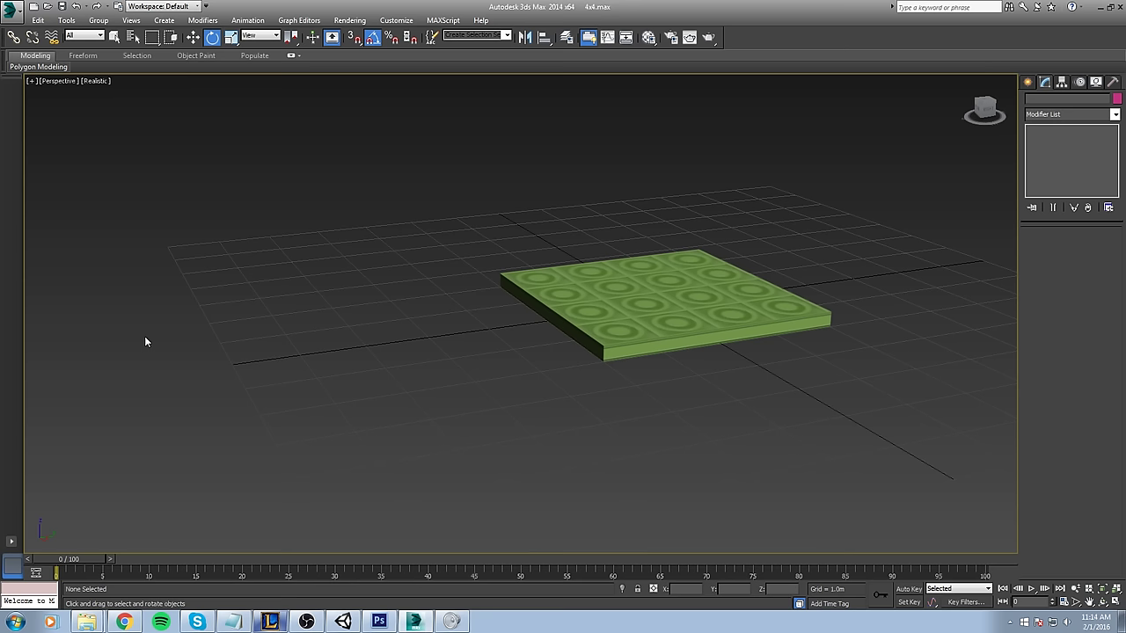
{"action": "left_click", "coordinate": [675, 311]}
{"action": "middle_click_drag", "start_coordinate": [675, 311], "coordinate": [499, 311]}
{"action": "left_click_drag", "start_coordinate": [517, 425], "coordinate": [516, 423]}
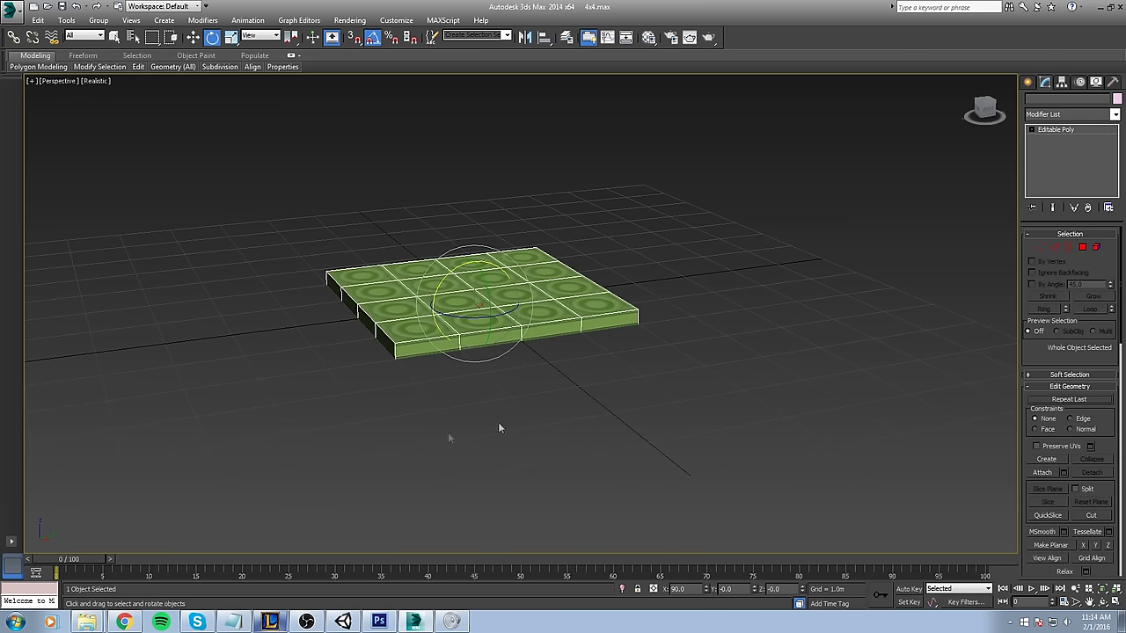
{"action": "middle_click_drag", "start_coordinate": [519, 297], "coordinate": [474, 326]}
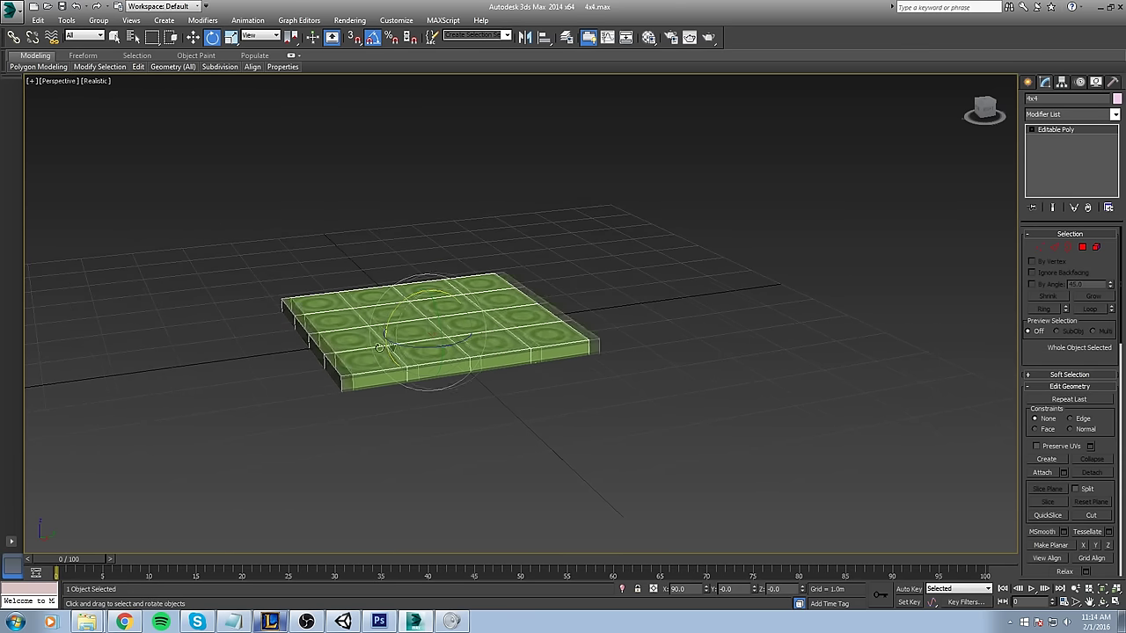
{"action": "middle_click_drag", "start_coordinate": [410, 391], "coordinate": [451, 377]}
{"action": "left_click", "coordinate": [385, 441]}
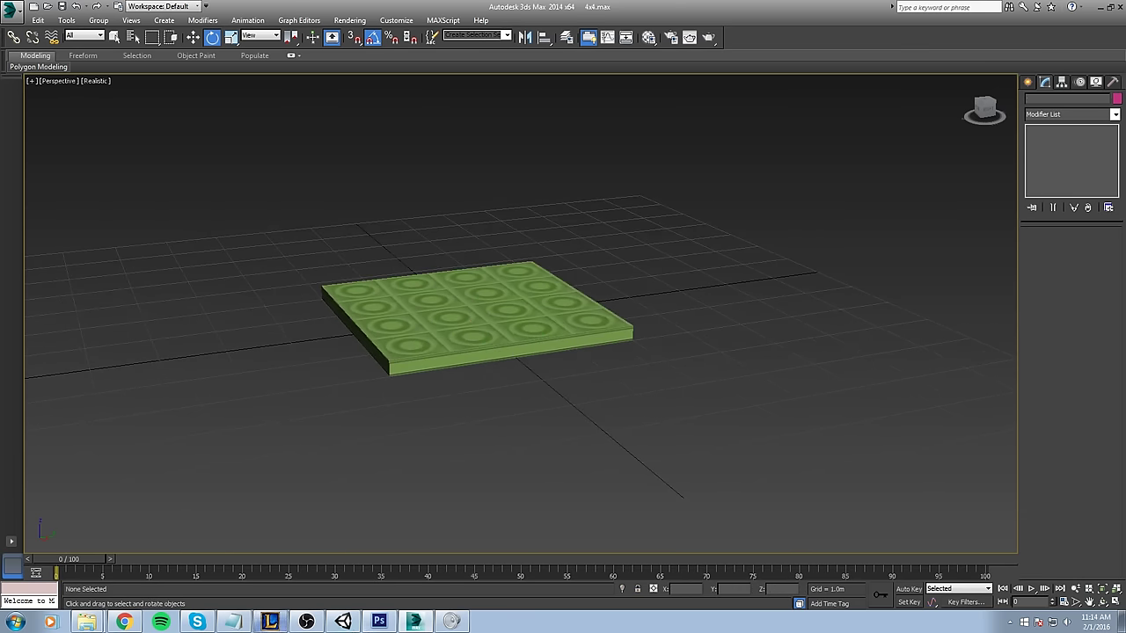
- Switch to Unity and place the 4x4 model from the Models folder in the scene beside the player ball
{"action": "left_click", "coordinate": [354, 628]}
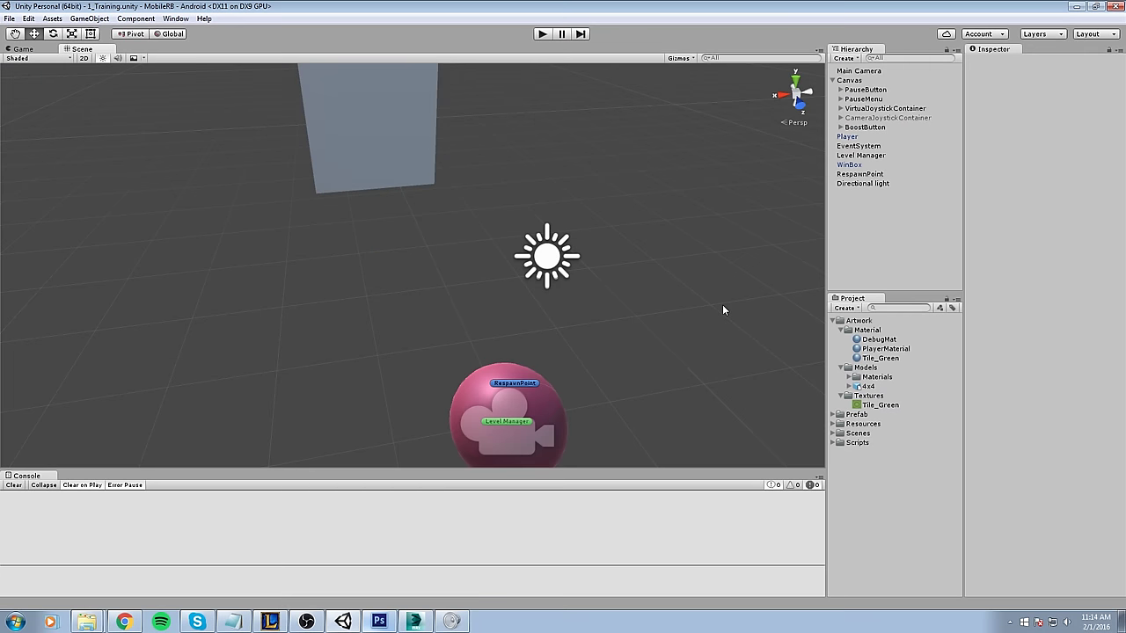
{"action": "middle_click_drag", "start_coordinate": [808, 286], "coordinate": [711, 303]}
{"action": "scroll", "coordinate": [711, 304], "scroll_direction": "down", "scroll_amount": 3}
{"action": "right_click_drag", "start_coordinate": [712, 303], "coordinate": [585, 339]}
{"action": "middle_click_drag", "start_coordinate": [584, 338], "coordinate": [390, 311]}
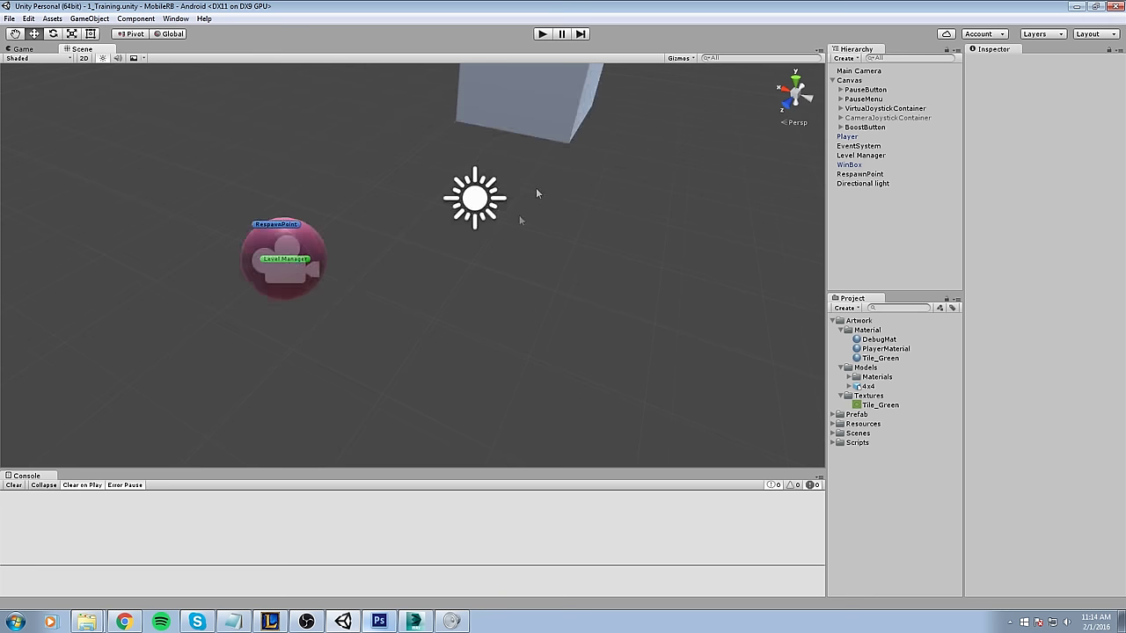
{"action": "left_click_drag", "start_coordinate": [623, 254], "coordinate": [674, 321], "text": "alt"}
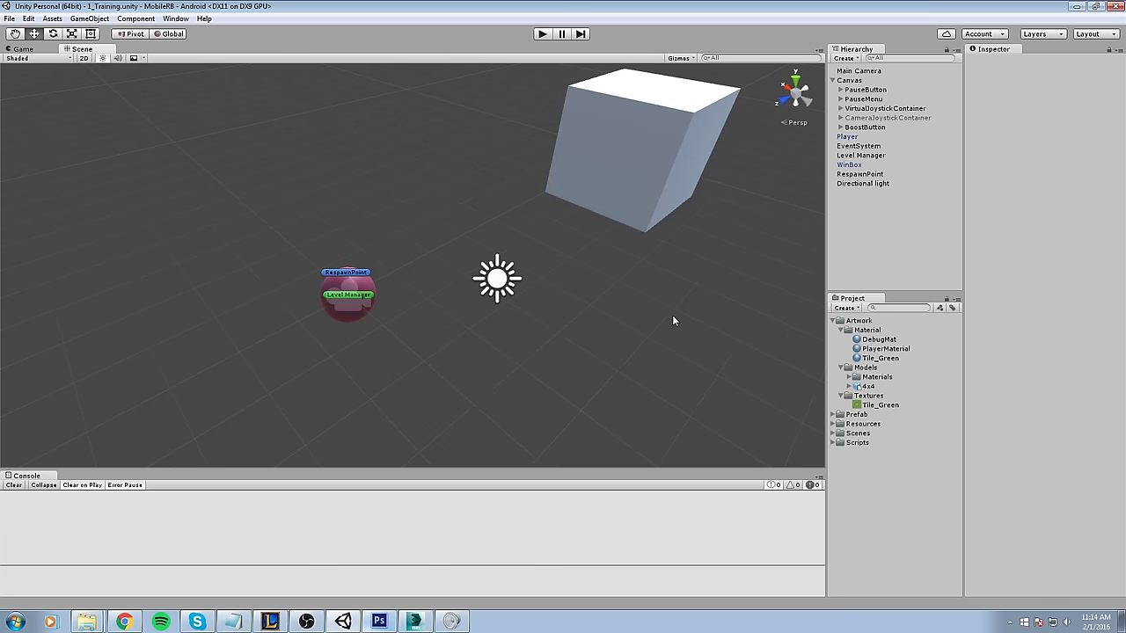
{"action": "left_click", "coordinate": [865, 387]}
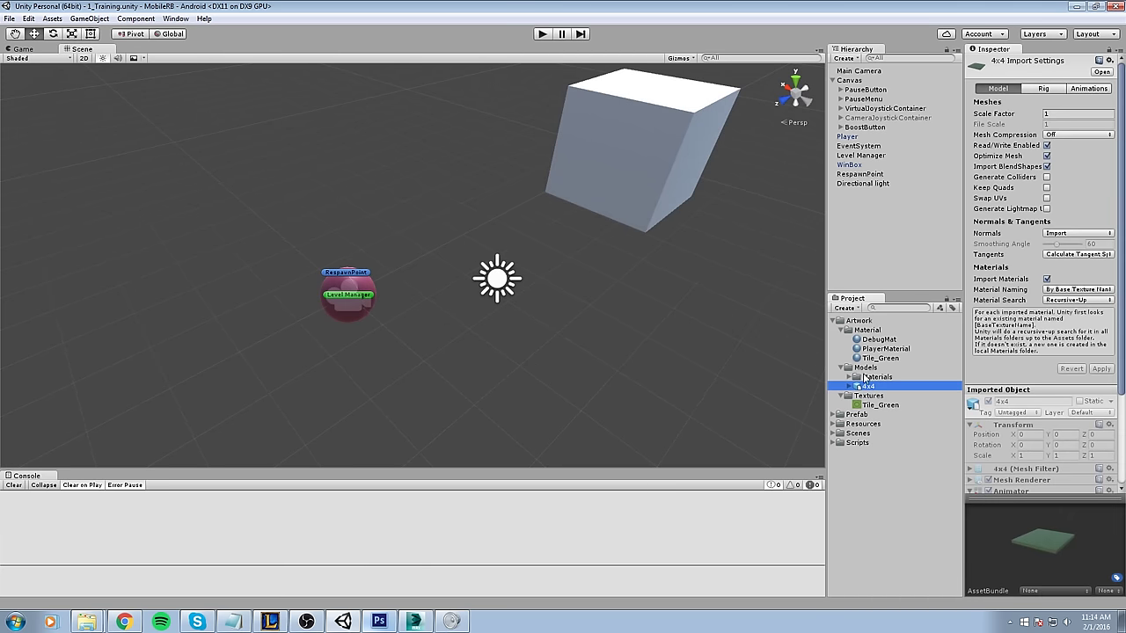
{"action": "left_click_drag", "start_coordinate": [871, 387], "coordinate": [455, 334]}
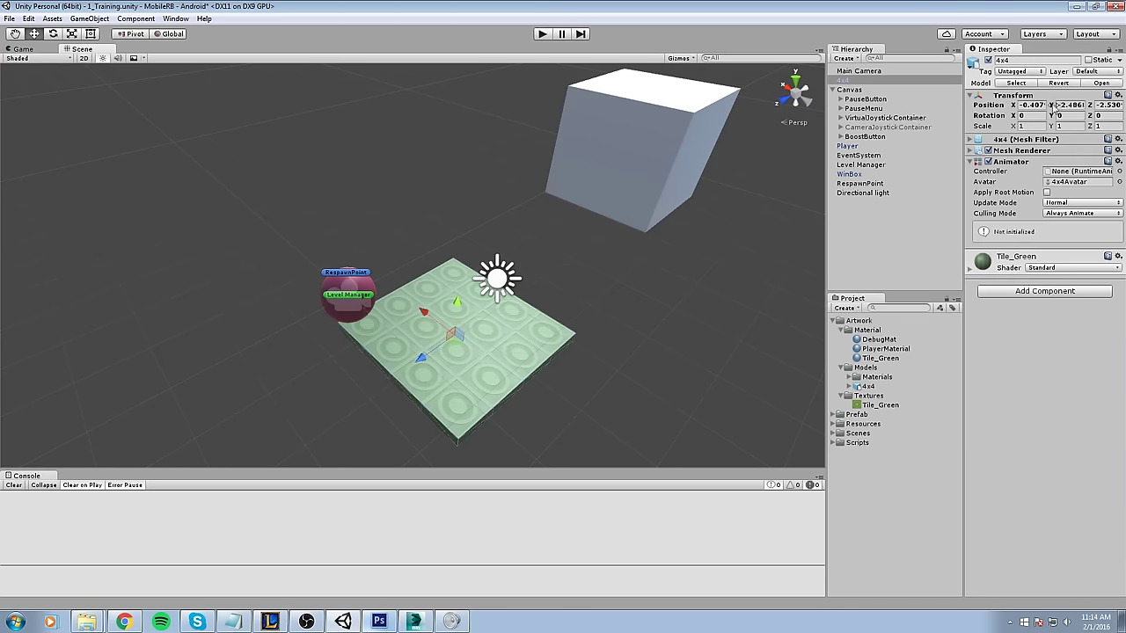
- Set the 4x4 block's position to 0 on X, Y and Z
{"action": "left_click", "coordinate": [1027, 104]}
{"action": "type", "text": "0"}
{"action": "key", "text": "Tab"}
{"action": "type", "text": "0"}
{"action": "key", "text": "Tab"}
{"action": "type", "text": "0"}
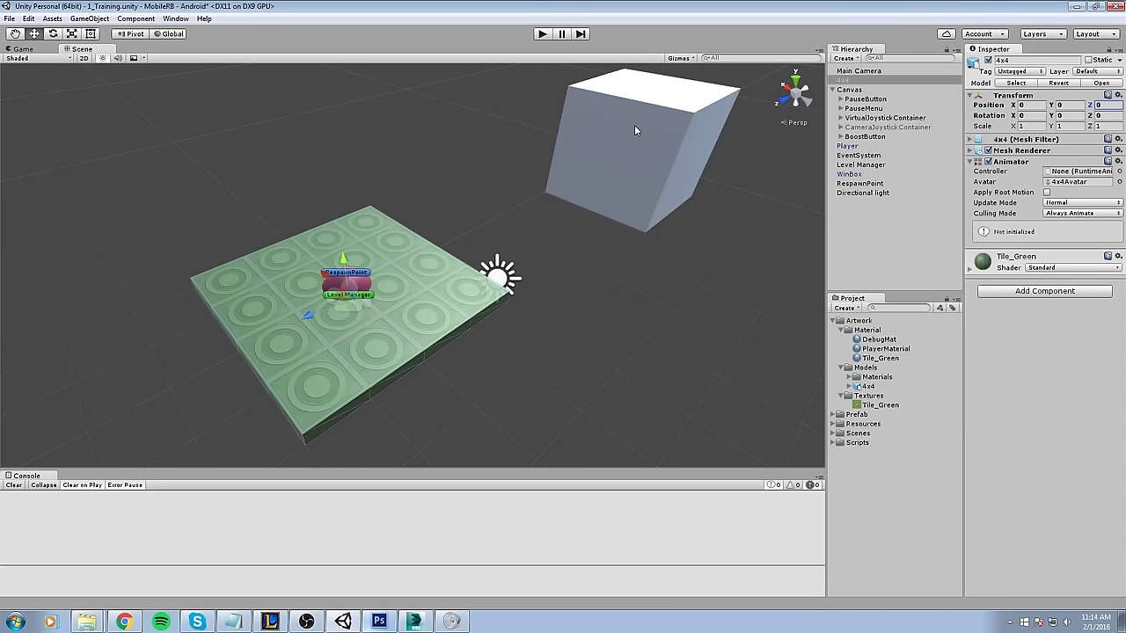
{"action": "key", "text": "Return"}
- Lower the 4x4 block beneath the player ball to Y -1 using snapped movement
{"action": "middle_click_drag", "start_coordinate": [318, 206], "coordinate": [318, 218]}
{"action": "left_click_drag", "start_coordinate": [319, 219], "coordinate": [500, 237], "text": "alt"}
{"action": "scroll", "coordinate": [462, 221], "scroll_direction": "up", "scroll_amount": 2}
{"action": "scroll", "coordinate": [500, 238], "scroll_direction": "up", "scroll_amount": 2}
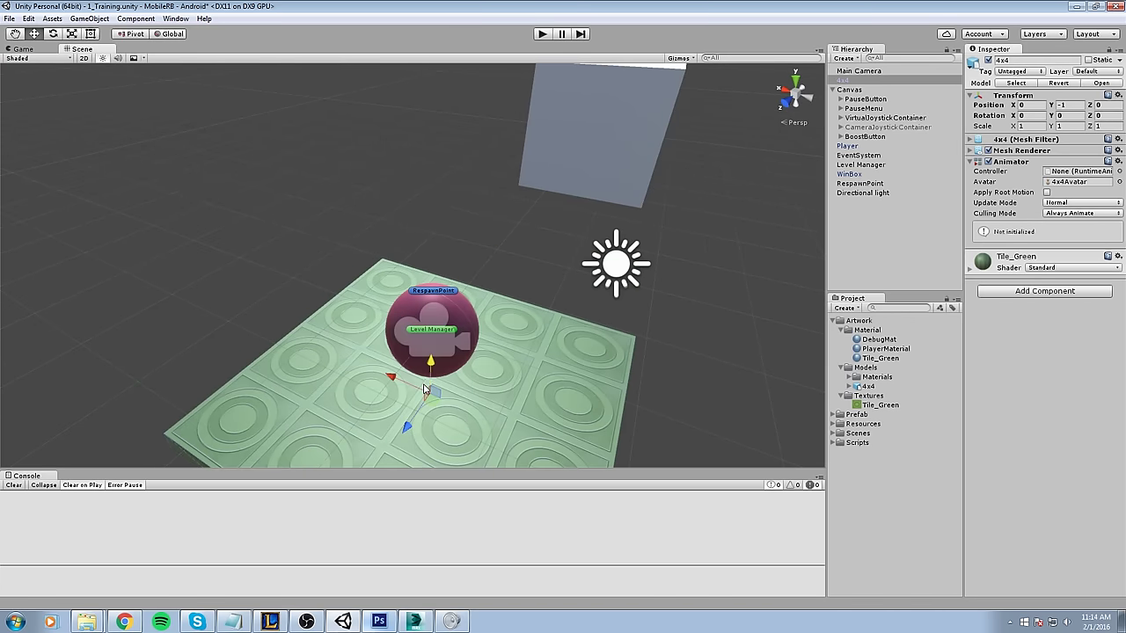
{"action": "left_click_drag", "start_coordinate": [432, 323], "coordinate": [359, 204], "text": "alt"}
{"action": "middle_click_drag", "start_coordinate": [359, 204], "coordinate": [532, 216]}
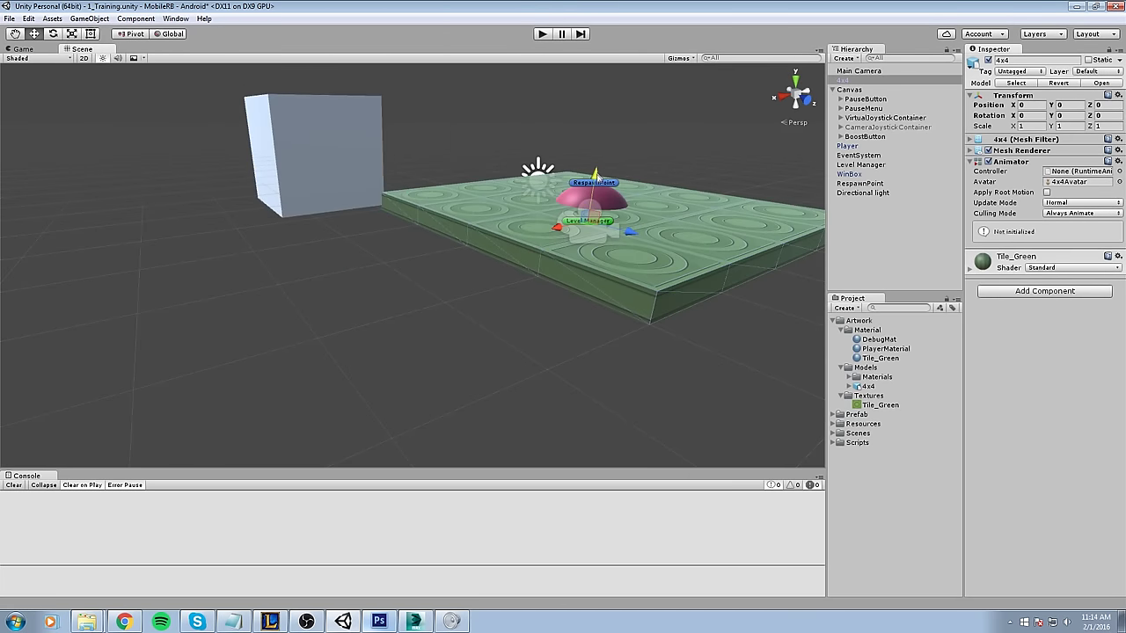
{"action": "left_click_drag", "start_coordinate": [594, 174], "coordinate": [592, 217], "text": "ctrl"}
- Apply the Tile_Green material from the Artwork Material folder to the 4x4 block in the scene
{"action": "middle_click_drag", "start_coordinate": [611, 238], "coordinate": [558, 270]}
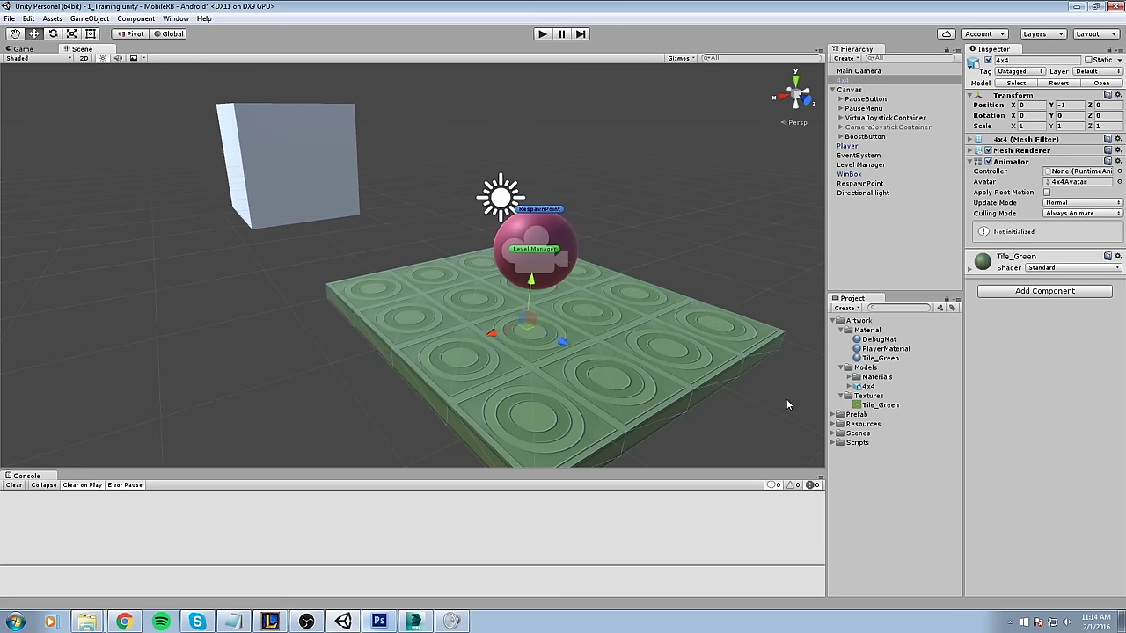
{"action": "left_click", "coordinate": [870, 359]}
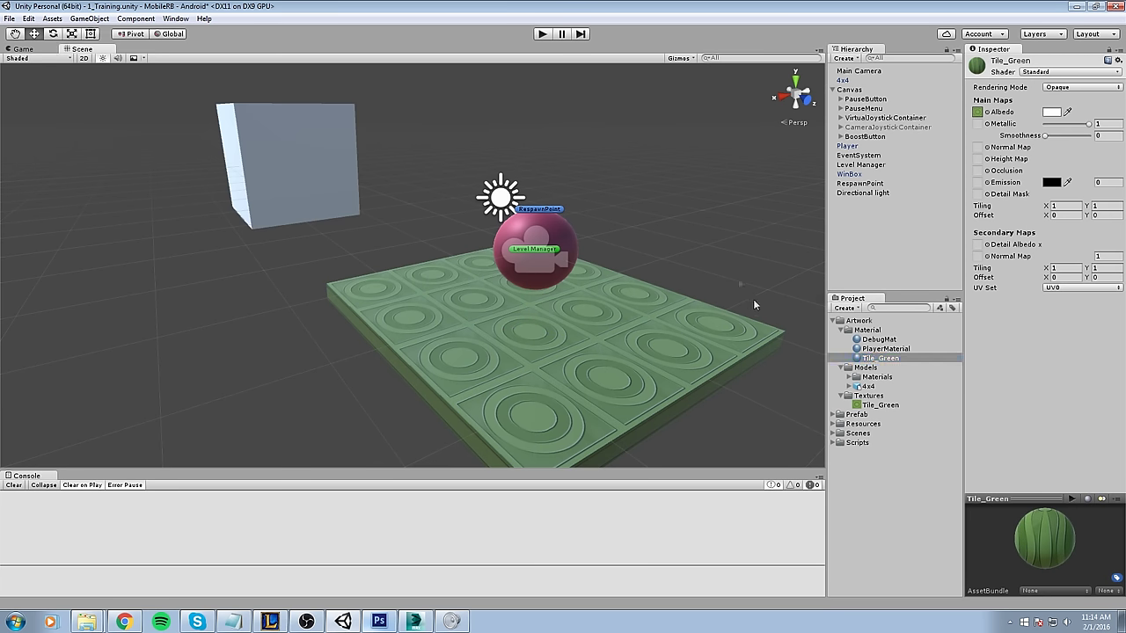
{"action": "left_click_drag", "start_coordinate": [887, 359], "coordinate": [565, 369]}
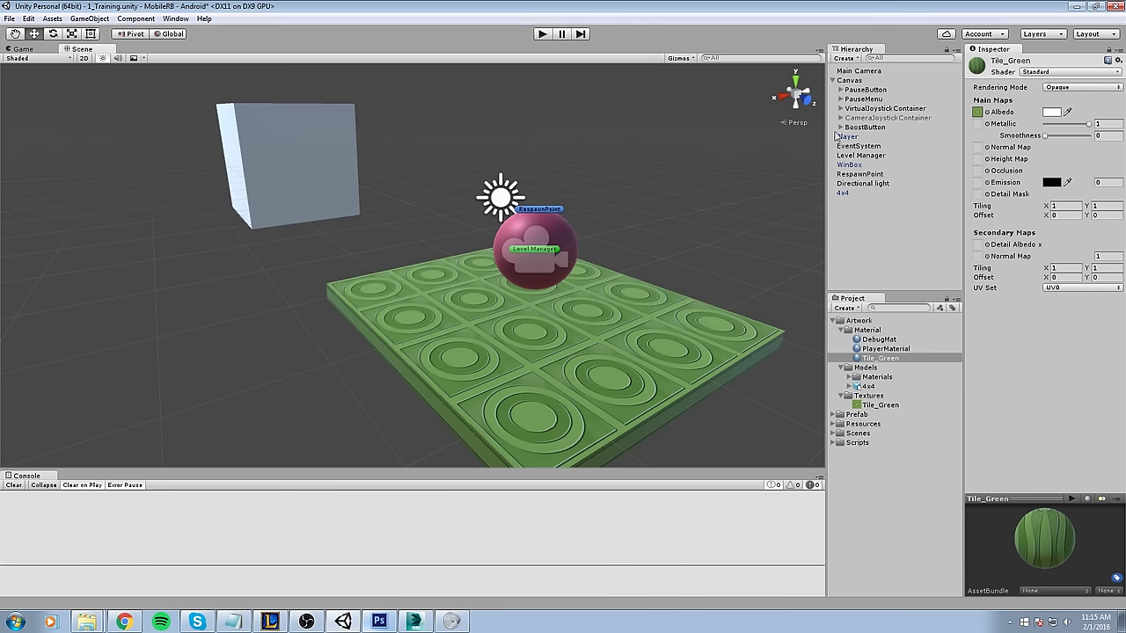
- Collapse the Canvas object and the Material, Models and Textures folders, and expand the Prefab folder
{"action": "left_click", "coordinate": [833, 80]}
{"action": "left_click", "coordinate": [837, 332]}
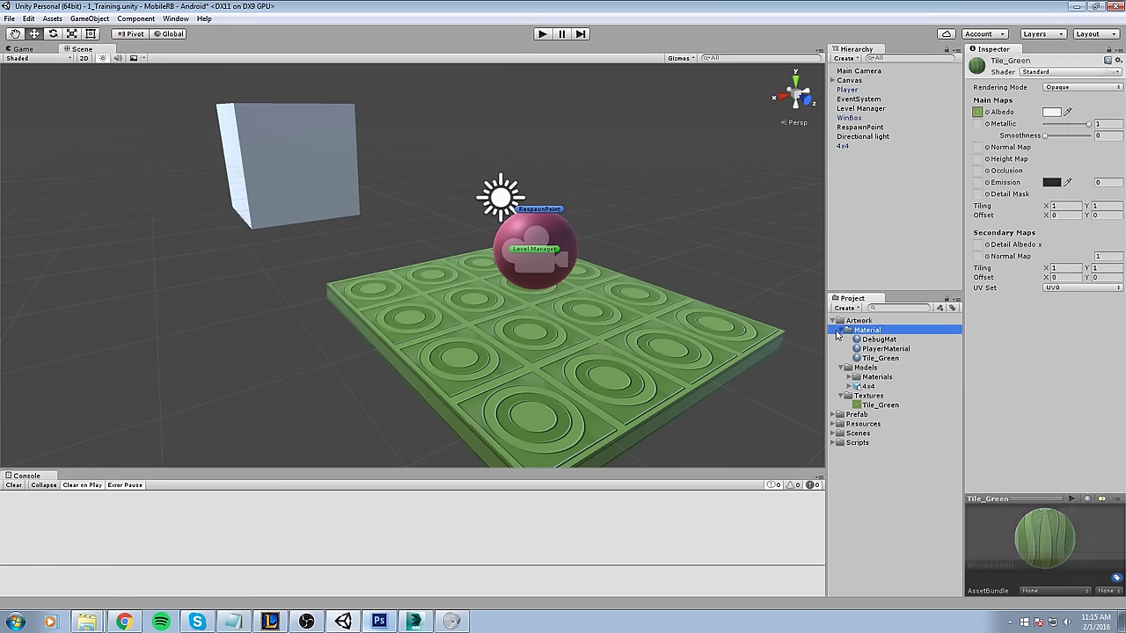
{"action": "left_click", "coordinate": [840, 331]}
{"action": "left_click", "coordinate": [841, 340]}
{"action": "left_click", "coordinate": [841, 349]}
{"action": "left_click", "coordinate": [833, 358]}
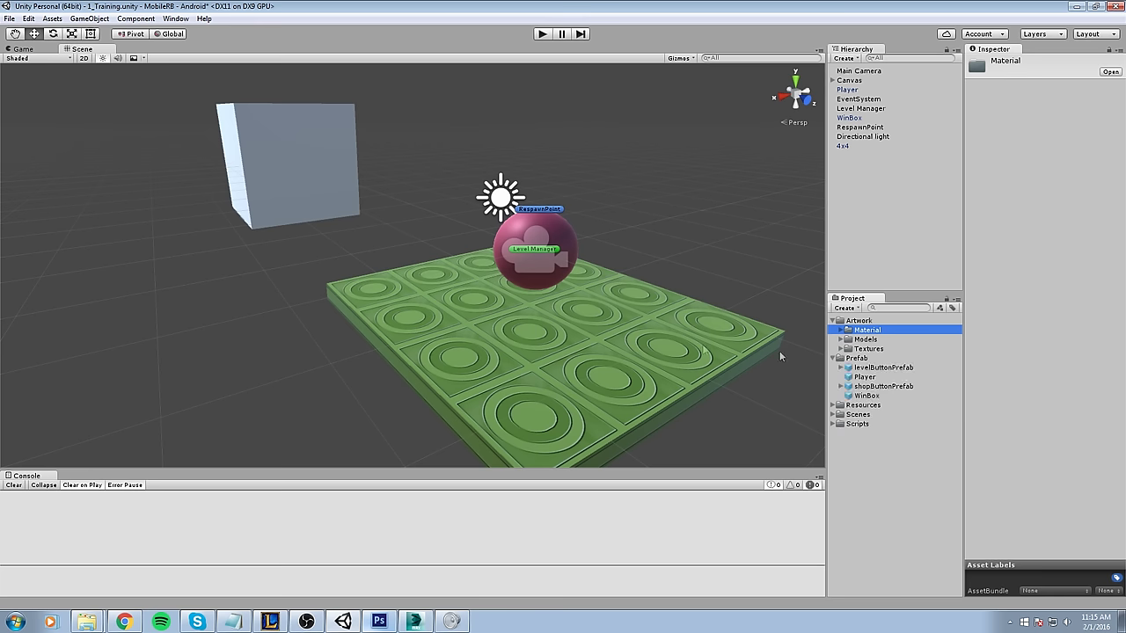
- Create a new folder named FloorTiles inside the Prefab folder
{"action": "left_click", "coordinate": [863, 359]}
{"action": "right_click", "coordinate": [863, 351]}
{"action": "left_click", "coordinate": [852, 366]}
{"action": "left_click", "coordinate": [854, 357]}
{"action": "right_click", "coordinate": [877, 355]}
{"action": "mouse_move", "coordinate": [899, 364]}
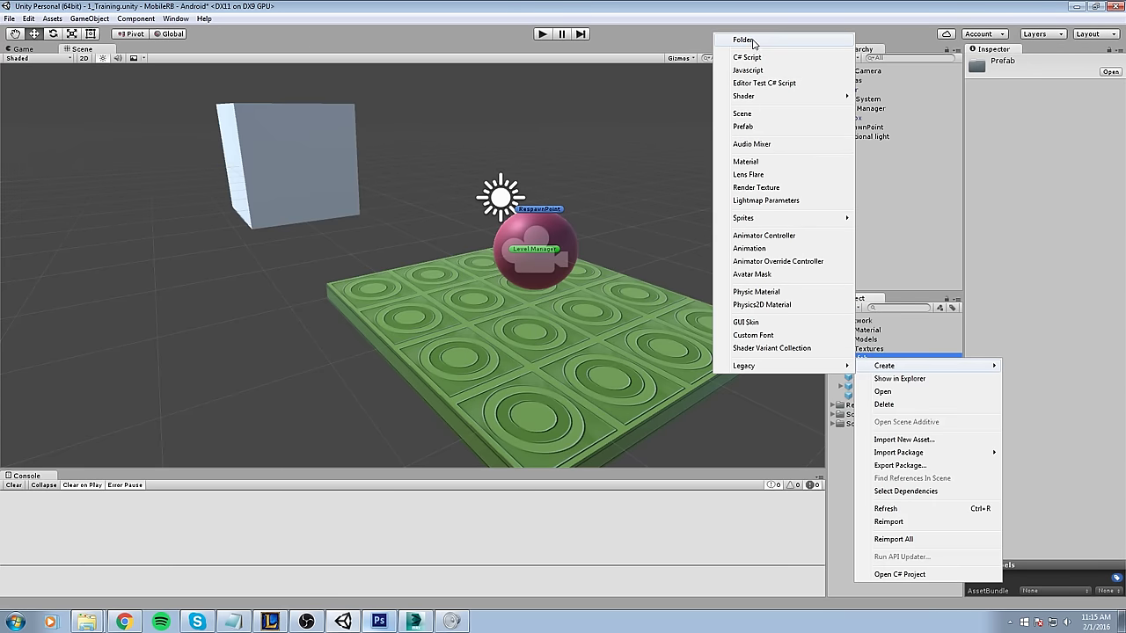
{"action": "left_click", "coordinate": [752, 40]}
{"action": "type", "text": "Tiles"}
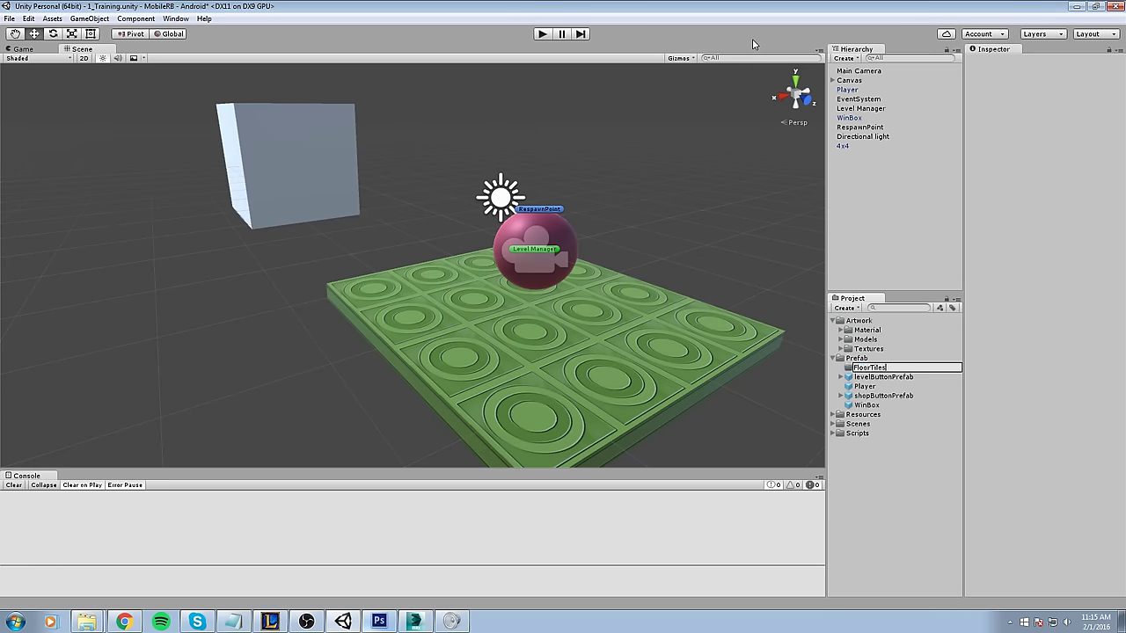
{"action": "key", "text": "Return"}
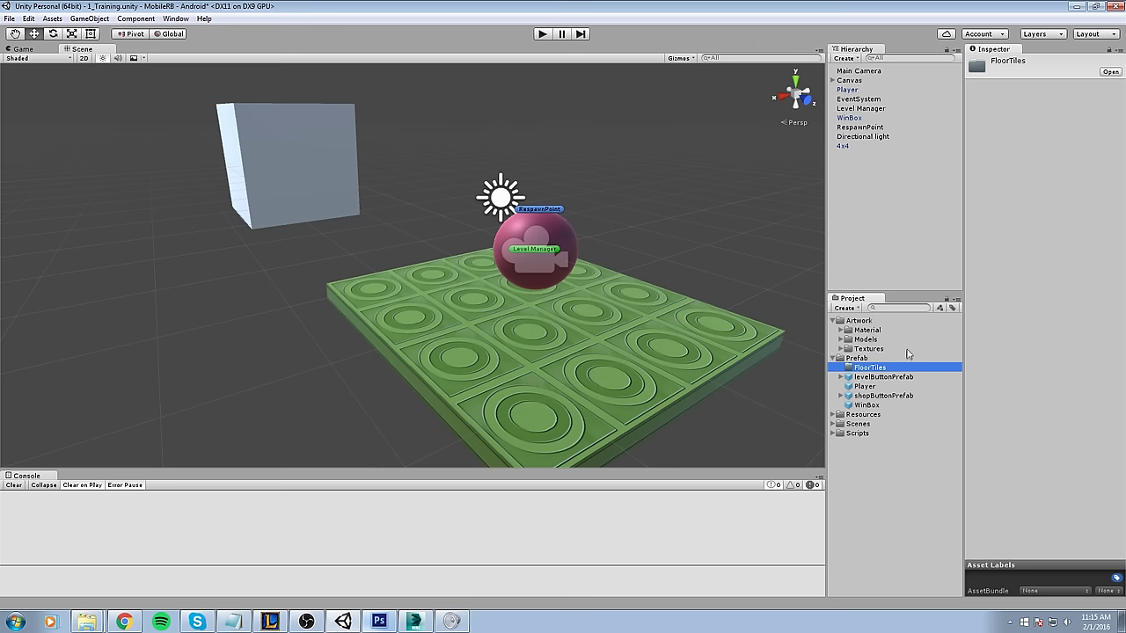
- Make a prefab of the scene's 4x4 block in the FloorTiles folder and inspect the prefab
{"action": "left_click_drag", "start_coordinate": [844, 147], "coordinate": [865, 367]}
{"action": "left_click", "coordinate": [838, 367]}
{"action": "left_click", "coordinate": [842, 369]}
{"action": "left_click", "coordinate": [864, 378]}
{"action": "middle_click_drag", "start_coordinate": [640, 277], "coordinate": [656, 128]}
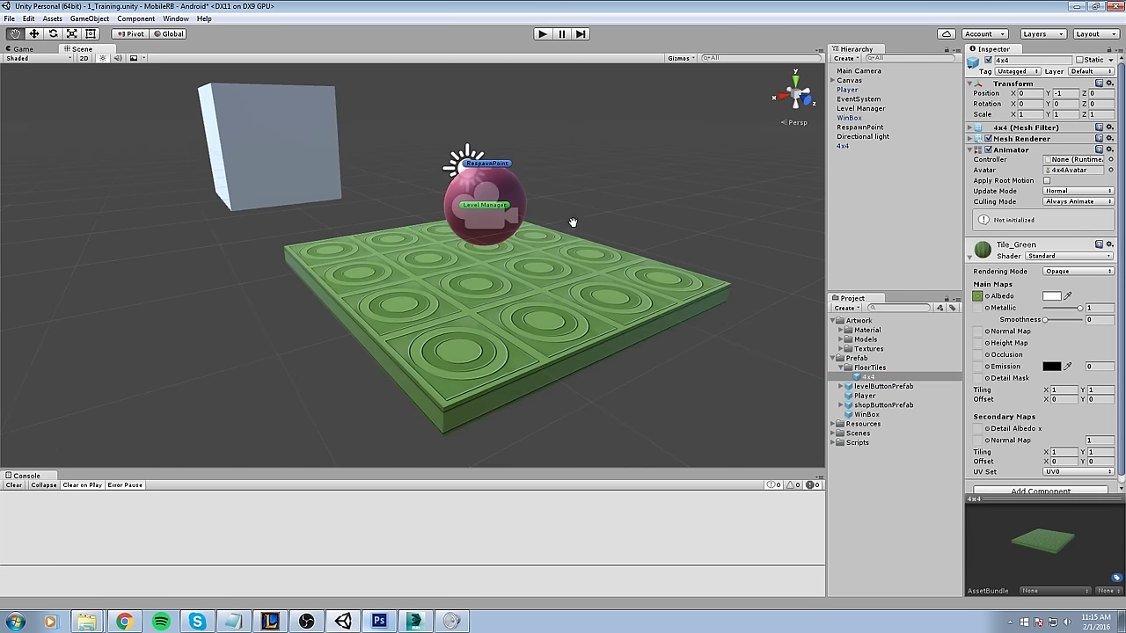
- Remove the Animator component from the scene's 4x4 block and apply the change to its prefab
{"action": "left_click_drag", "start_coordinate": [842, 148], "coordinate": [849, 148]}
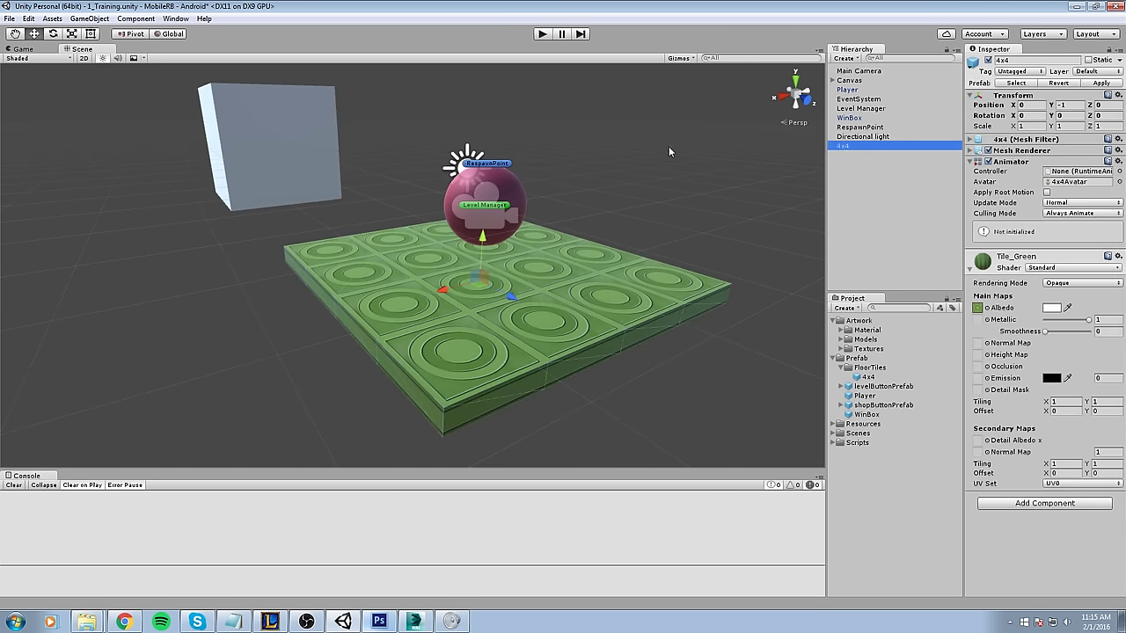
{"action": "key", "text": "f"}
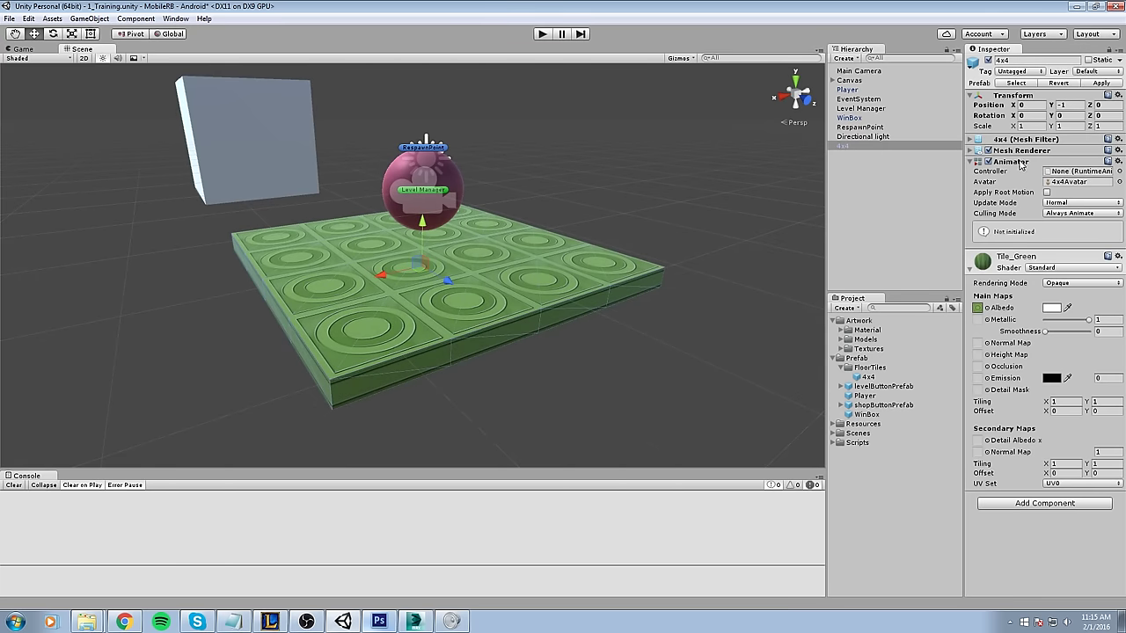
{"action": "right_click", "coordinate": [1011, 162]}
{"action": "left_click", "coordinate": [932, 202]}
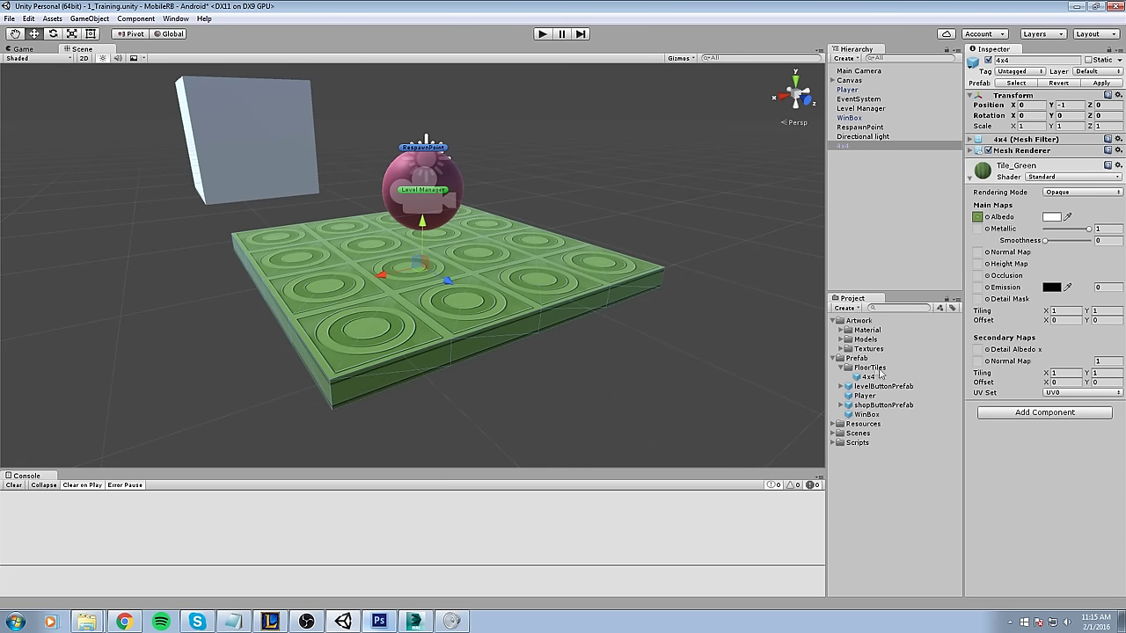
{"action": "left_click", "coordinate": [840, 330]}
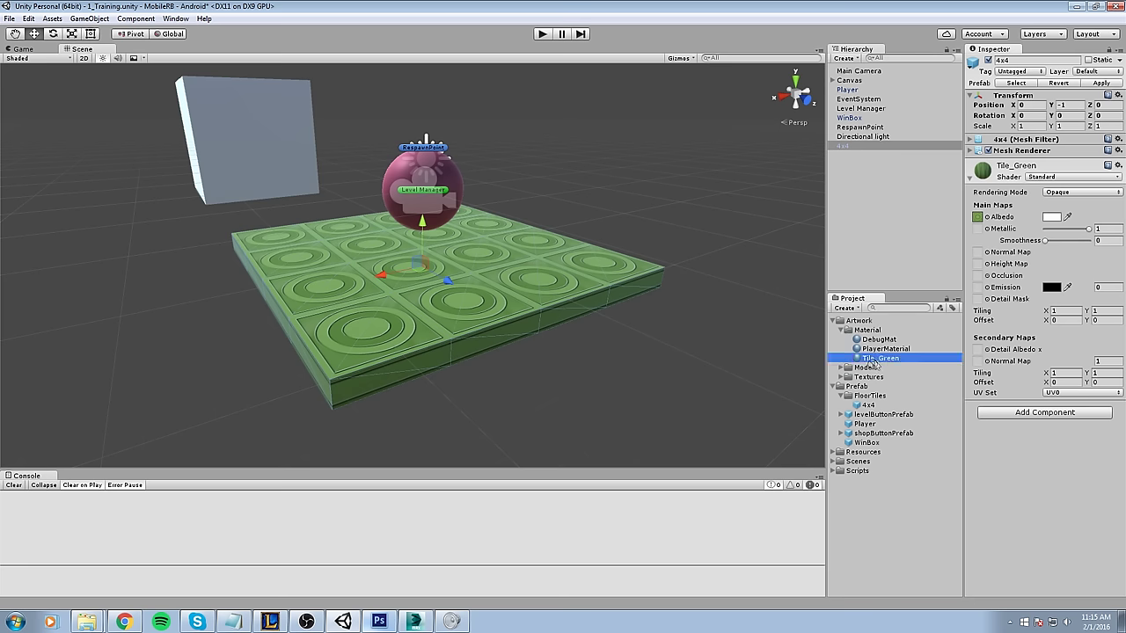
{"action": "left_click", "coordinate": [1102, 83]}
- Run the game briefly to test how the ball behaves on the tile block, and stop it
{"action": "middle_click_drag", "start_coordinate": [395, 130], "coordinate": [396, 190]}
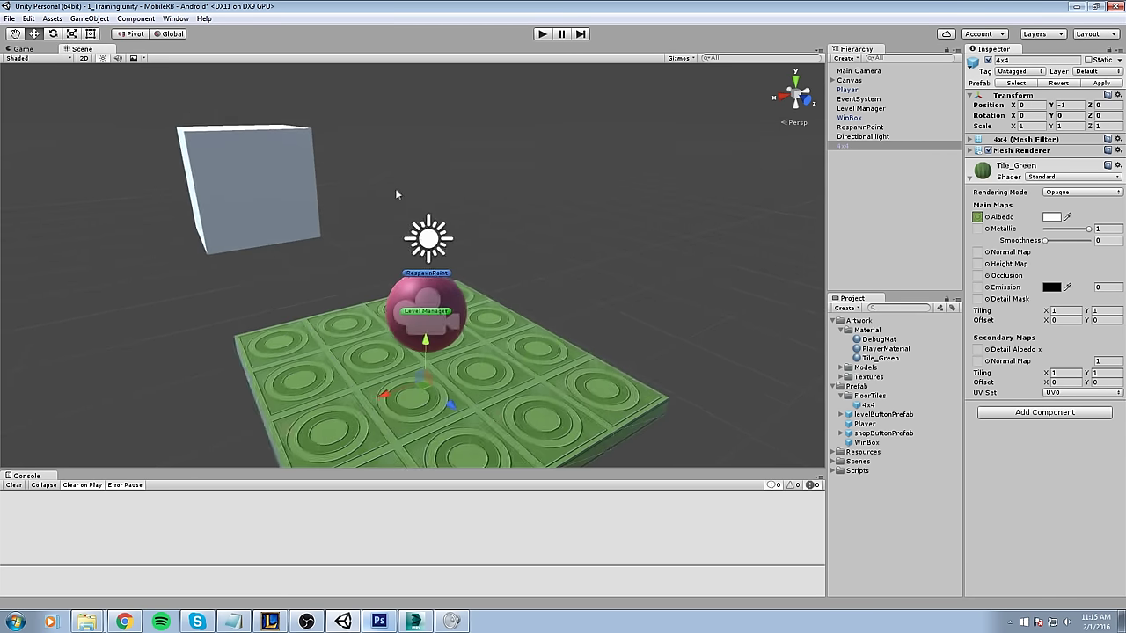
{"action": "scroll", "coordinate": [395, 188], "scroll_direction": "down", "scroll_amount": 5}
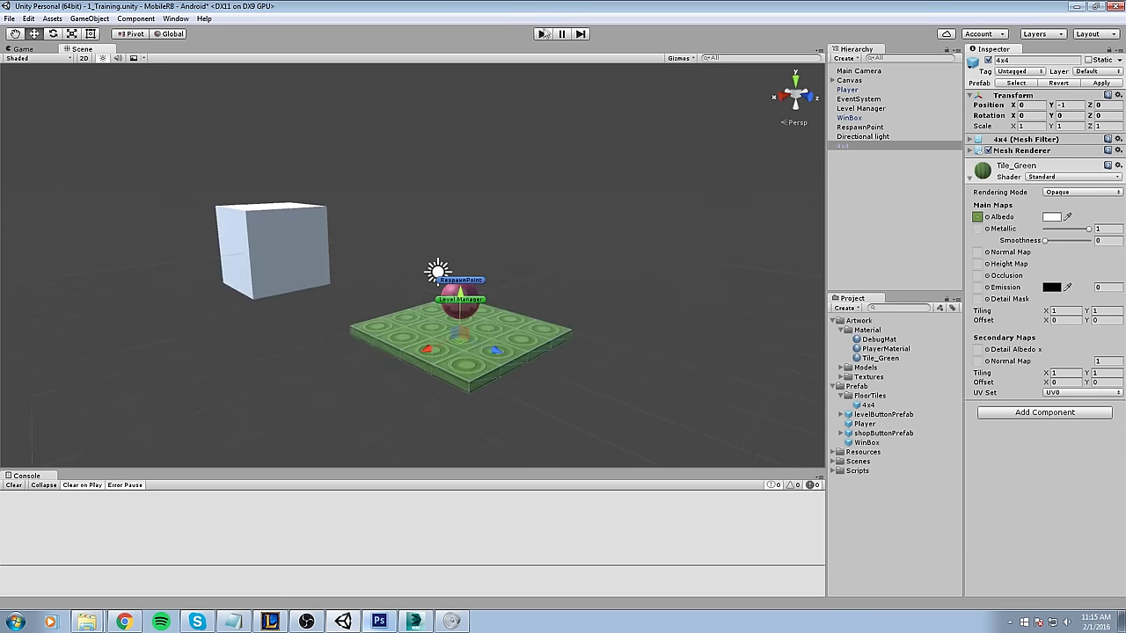
{"action": "left_click", "coordinate": [544, 34]}
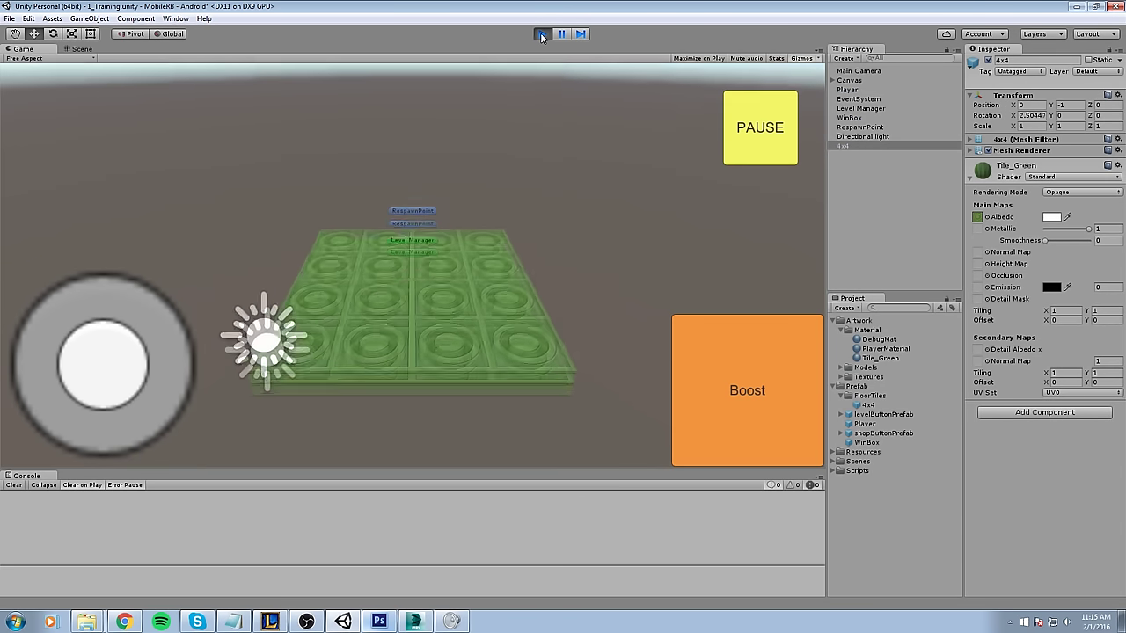
{"action": "left_click", "coordinate": [542, 33]}
{"action": "left_click", "coordinate": [542, 33]}
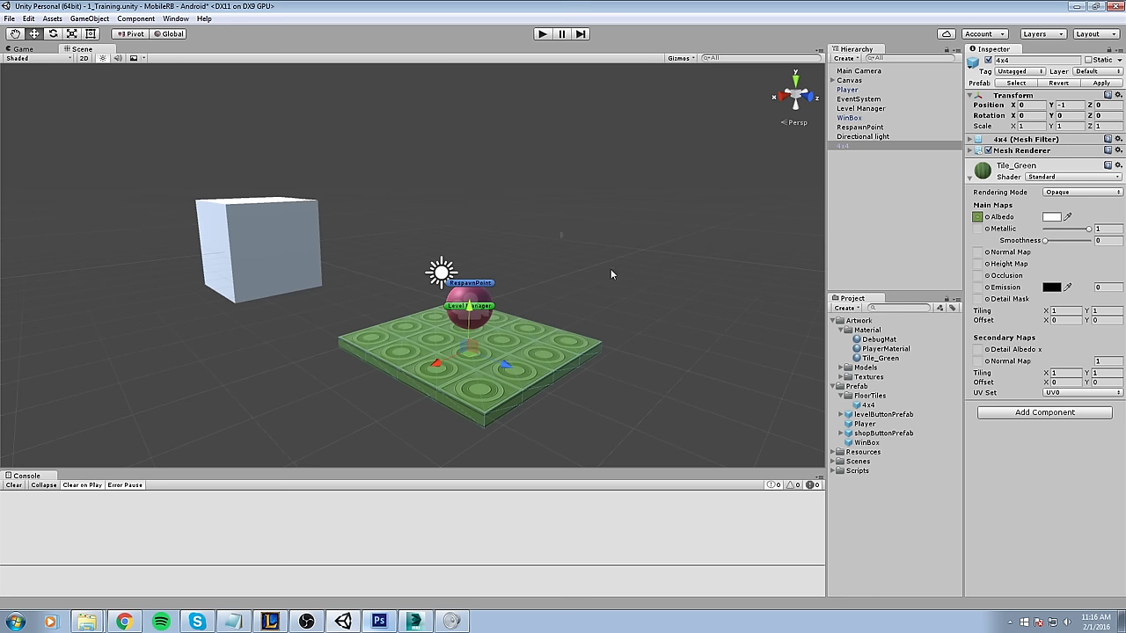
- Add a Box Collider component to the 4x4 block
{"action": "left_click_drag", "start_coordinate": [611, 270], "coordinate": [719, 351], "text": "alt"}
{"action": "scroll", "coordinate": [677, 301], "scroll_direction": "up", "scroll_amount": 3}
{"action": "right_click_drag", "start_coordinate": [678, 305], "coordinate": [417, 255]}
{"action": "right_click_drag", "start_coordinate": [739, 416], "coordinate": [695, 425]}
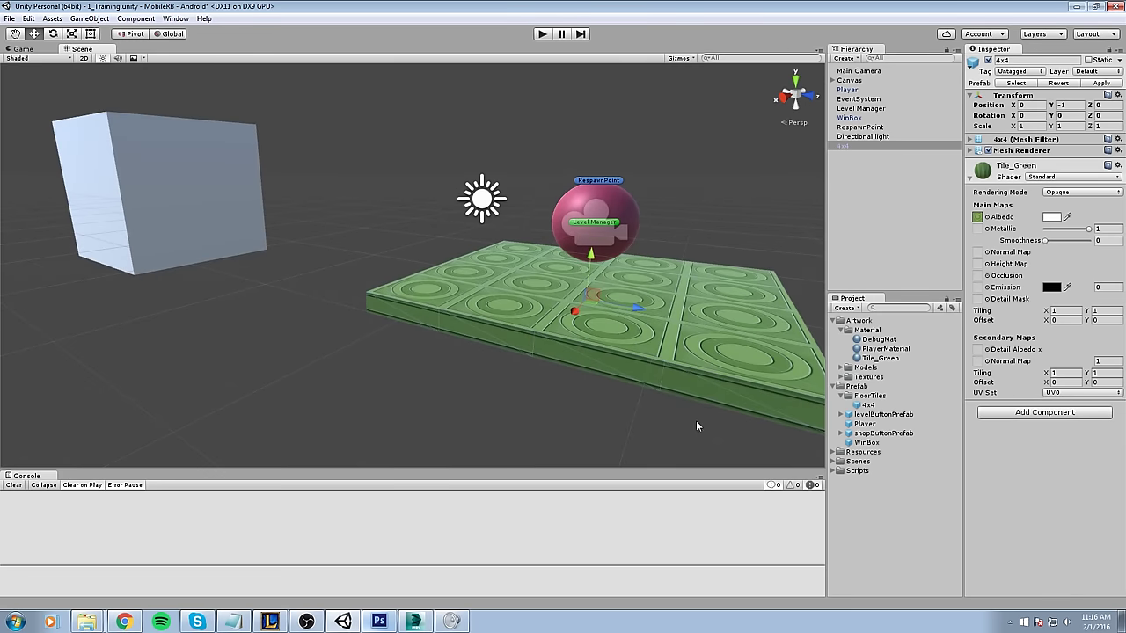
{"action": "left_click", "coordinate": [1050, 416]}
{"action": "type", "text": "Box"}
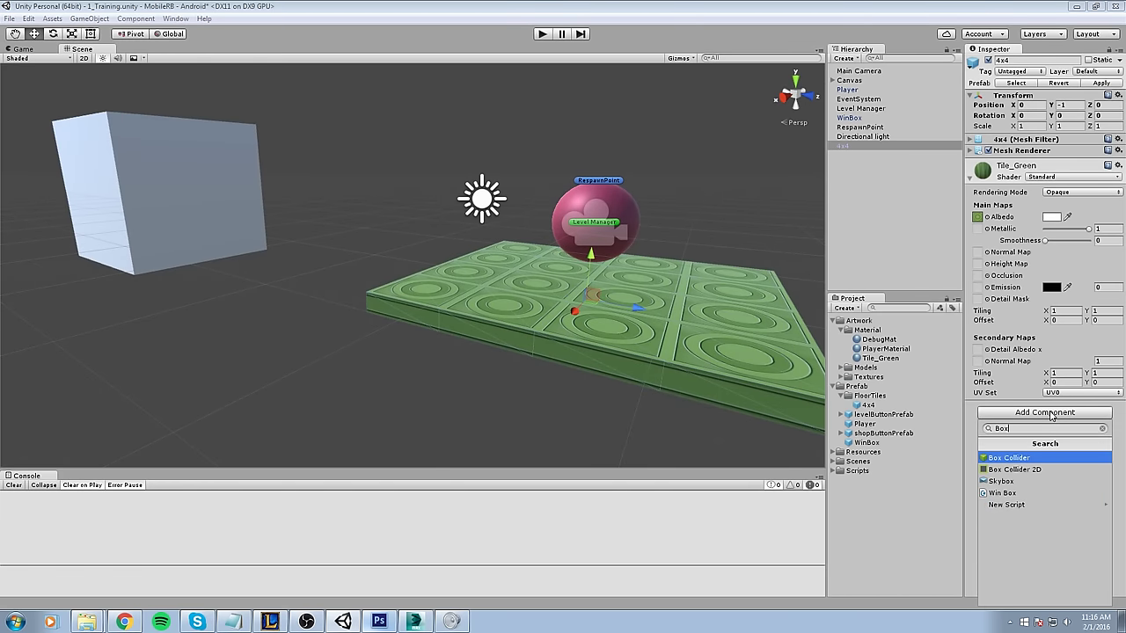
{"action": "key", "text": "Return"}
- Test the Box Collider by running the game and rolling the ball with the virtual joystick, and stop play mode
{"action": "left_click", "coordinate": [542, 37]}
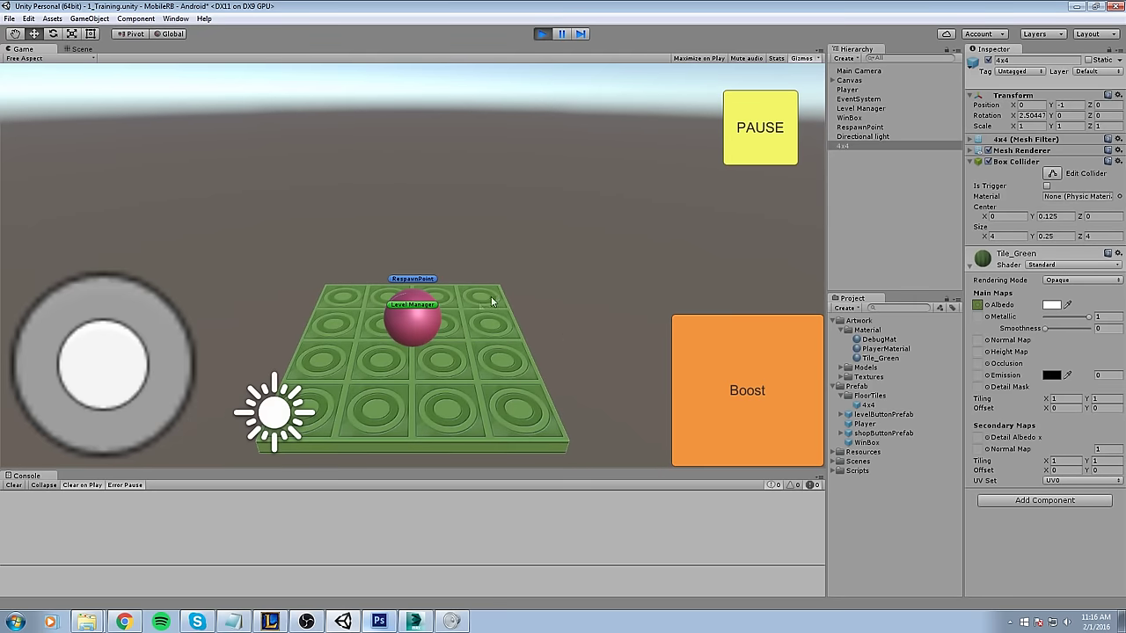
{"action": "left_click_drag", "start_coordinate": [106, 357], "coordinate": [81, 299]}
{"action": "left_click", "coordinate": [542, 33]}
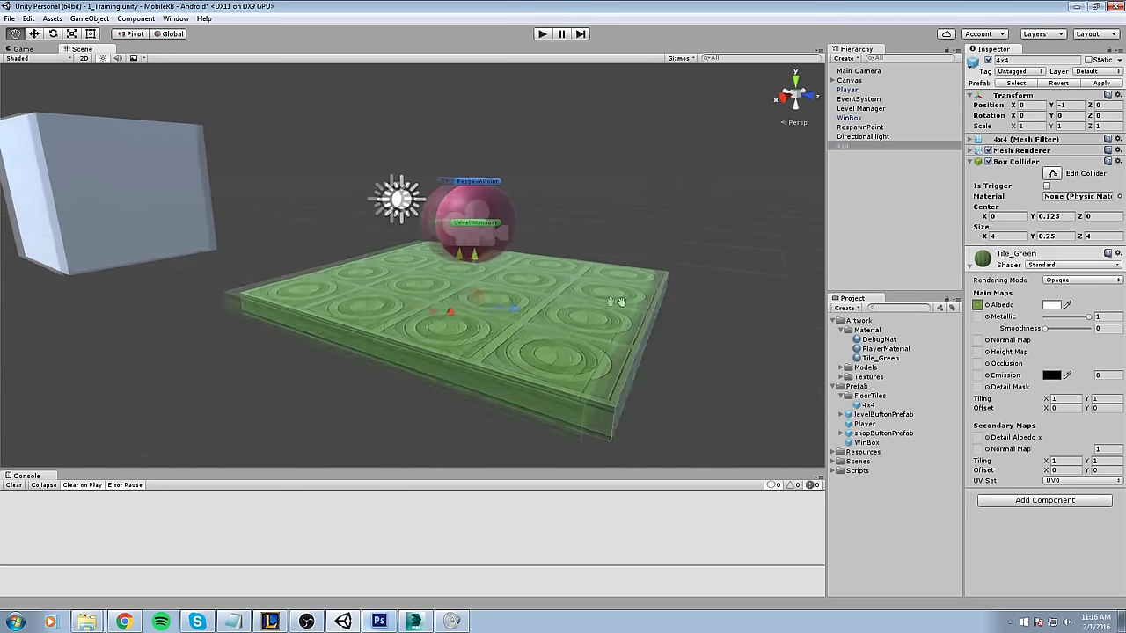
- Replace the 4x4 block's Box Collider with a Mesh Collider
{"action": "right_click", "coordinate": [1018, 162]}
{"action": "left_click", "coordinate": [1041, 187]}
{"action": "left_click", "coordinate": [1038, 416]}
{"action": "type", "text": "mesh"}
{"action": "key", "text": "Return"}
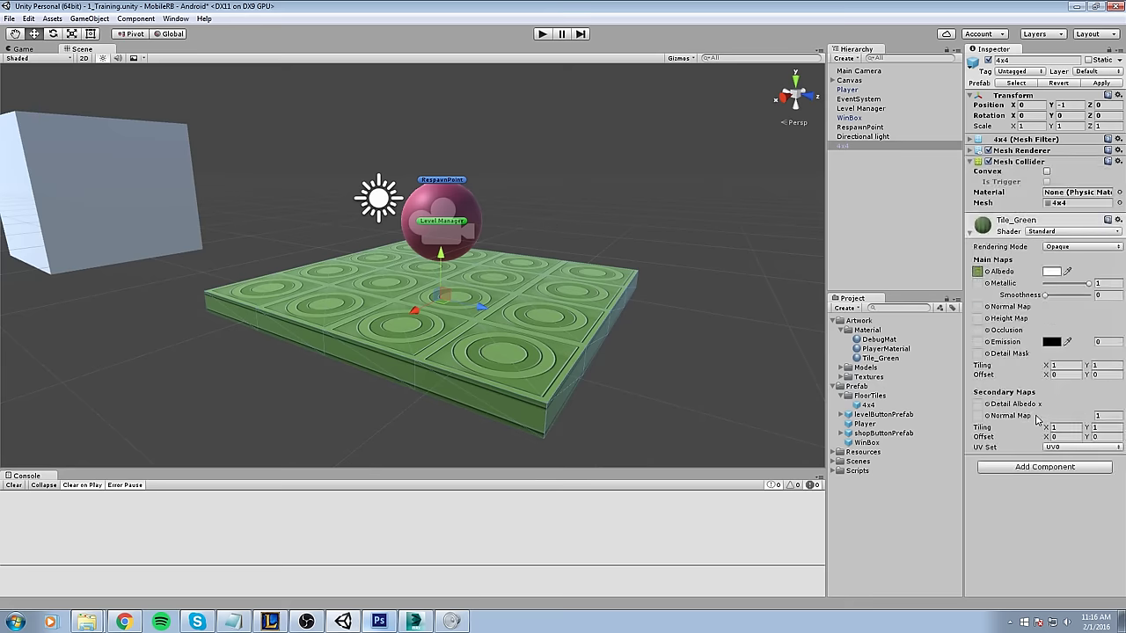
- Test the Mesh Collider by running the game and steering the ball sideways across the tiles, and stop play mode
{"action": "left_click", "coordinate": [541, 34]}
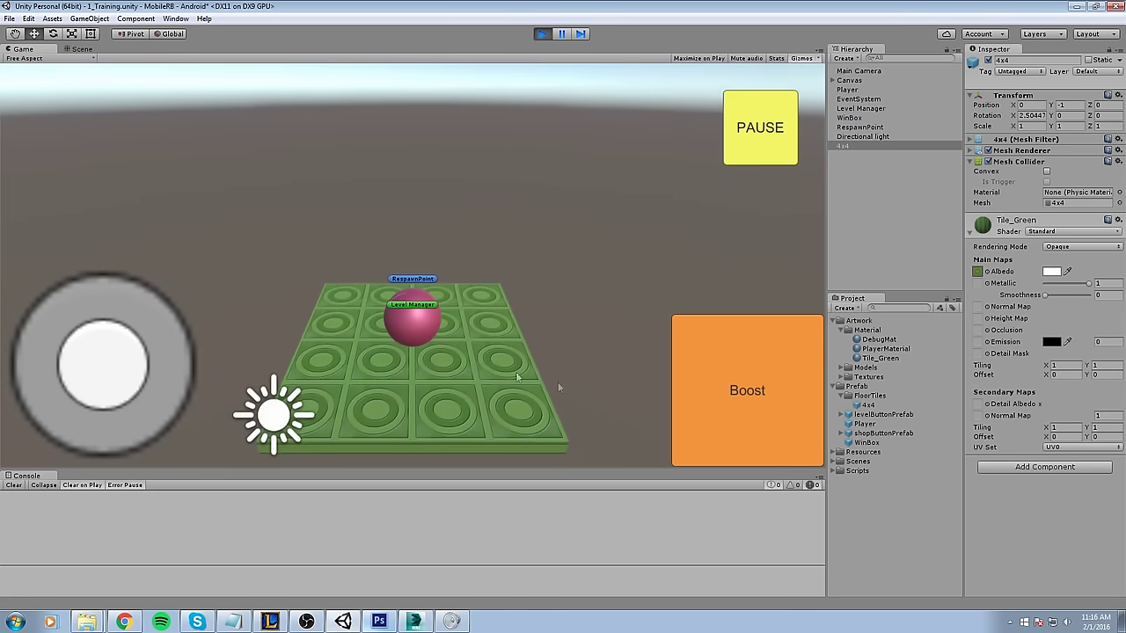
{"action": "left_click_drag", "start_coordinate": [115, 372], "coordinate": [10, 357]}
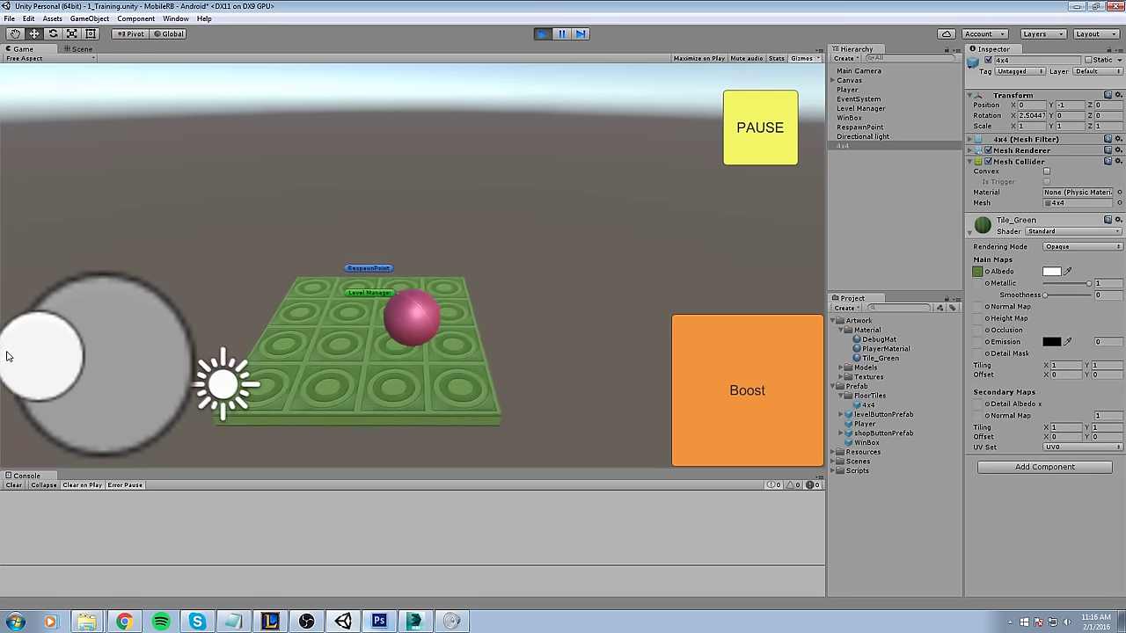
{"action": "left_click", "coordinate": [541, 33]}
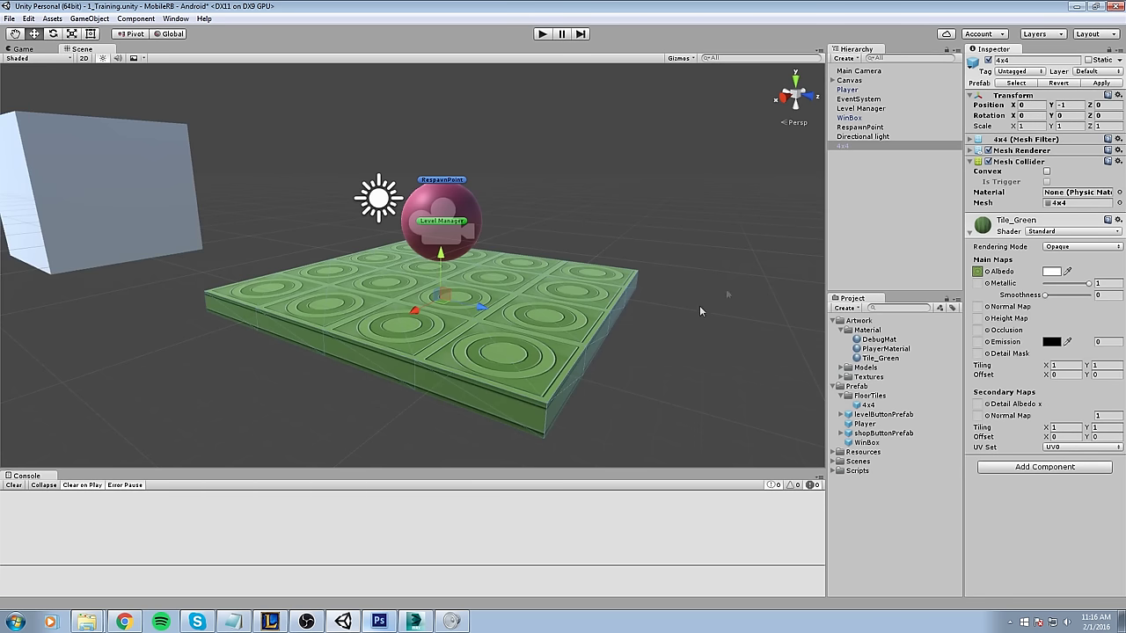
- Replace the 4x4 block's Mesh Collider with a Box Collider and apply the change to the prefab
{"action": "right_click", "coordinate": [1032, 167]}
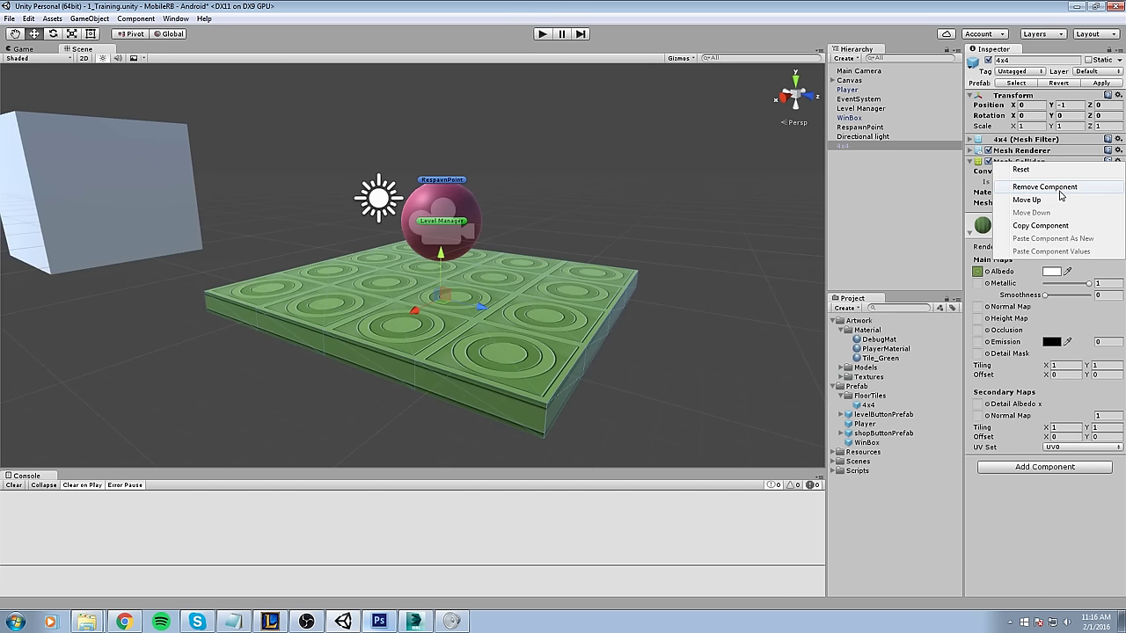
{"action": "left_click", "coordinate": [1024, 183]}
{"action": "left_click", "coordinate": [1046, 413]}
{"action": "type", "text": "Box"}
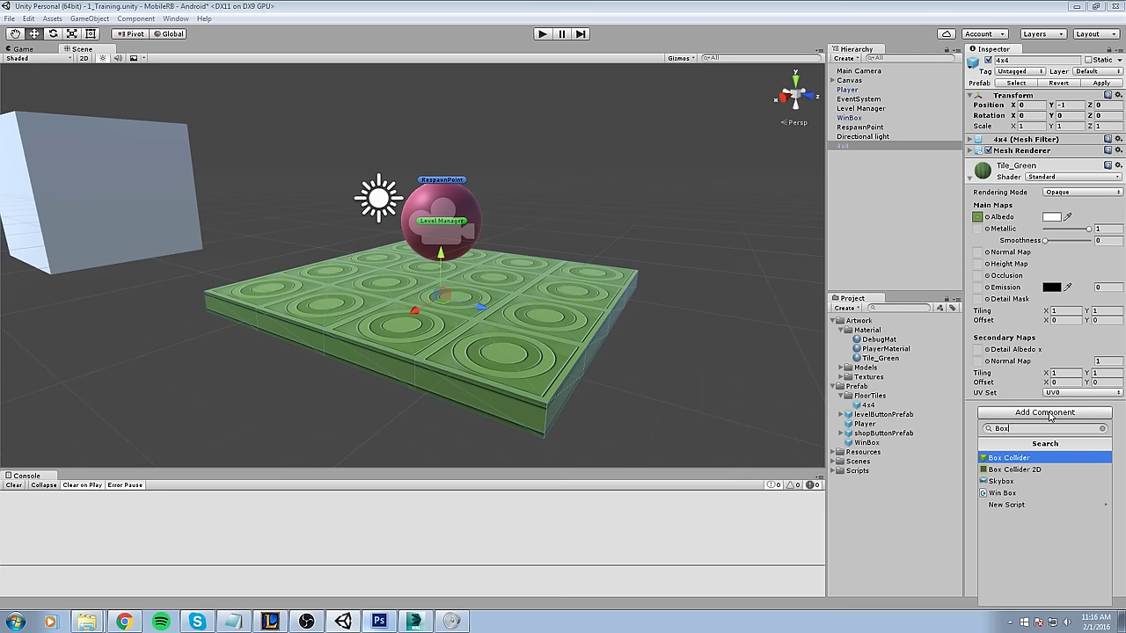
{"action": "key", "text": "Return"}
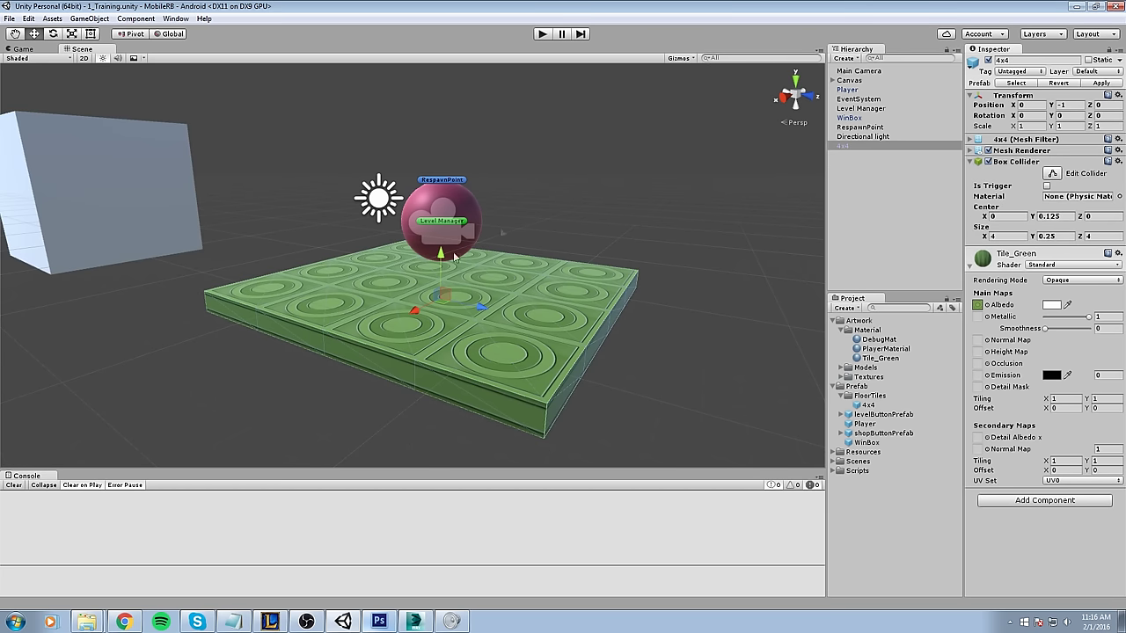
{"action": "left_click", "coordinate": [1101, 83]}
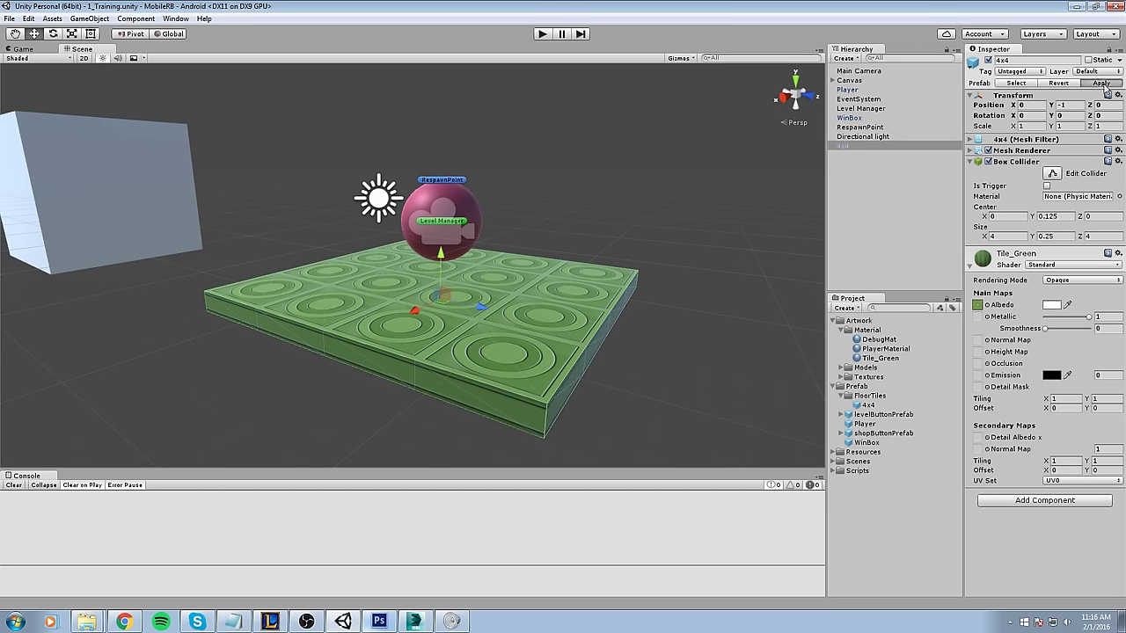
- Run the game with the updated prefab, roll the ball with the virtual joystick, and stop play mode
{"action": "left_click", "coordinate": [538, 34]}
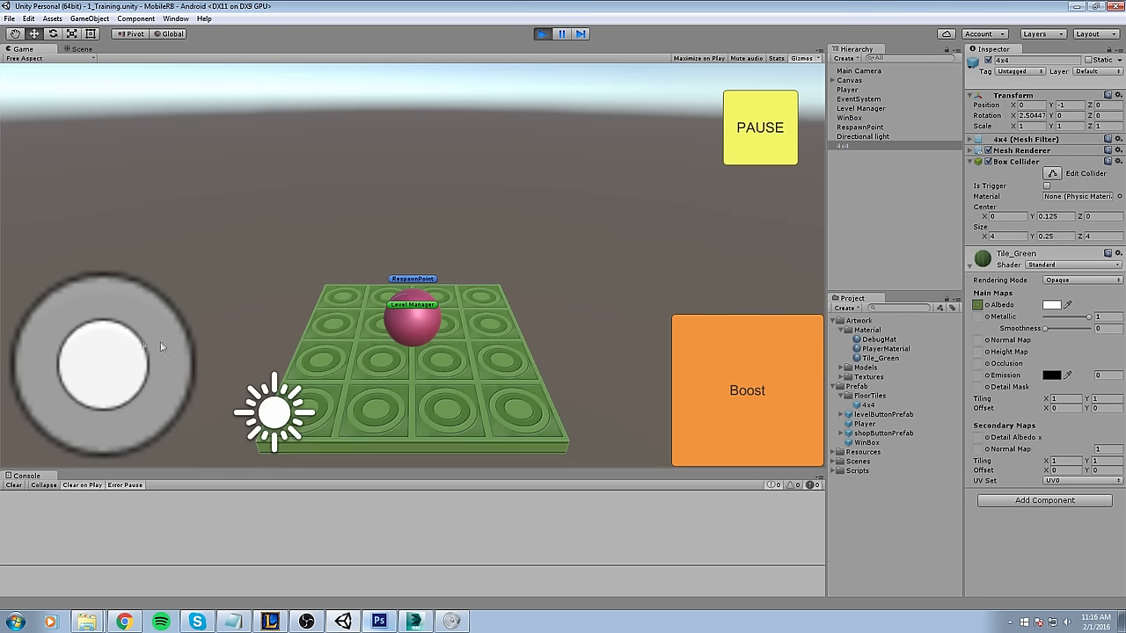
{"action": "left_click_drag", "start_coordinate": [101, 361], "coordinate": [220, 322]}
{"action": "left_click", "coordinate": [543, 33]}
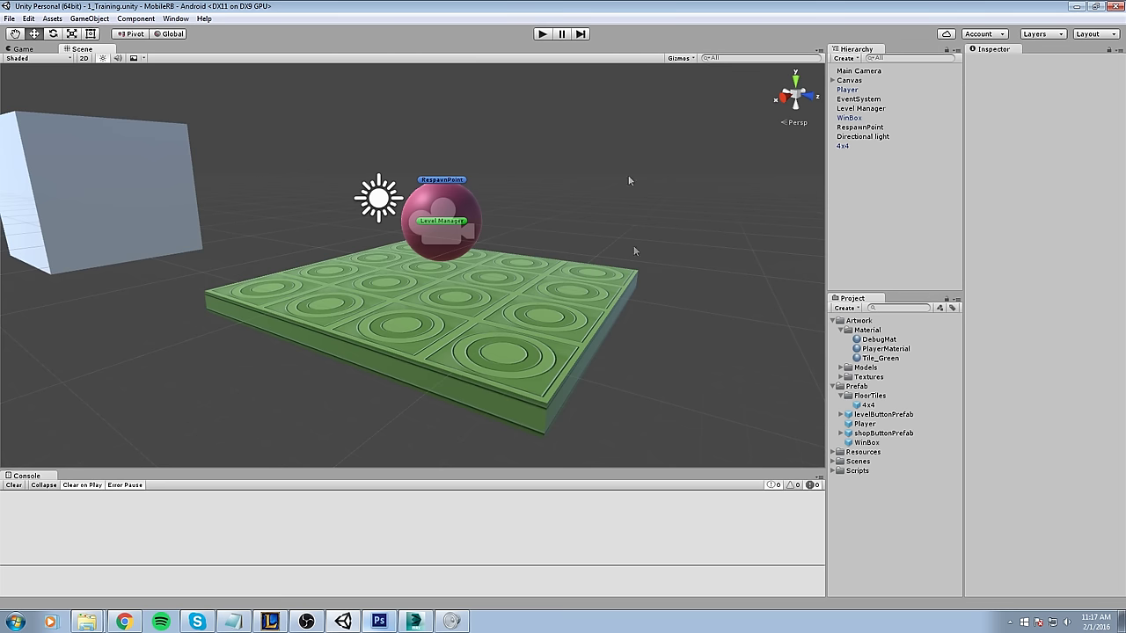
- Run the game again, steer the ball around the tile block with the virtual joystick, and trigger Boost
{"action": "left_click", "coordinate": [542, 34]}
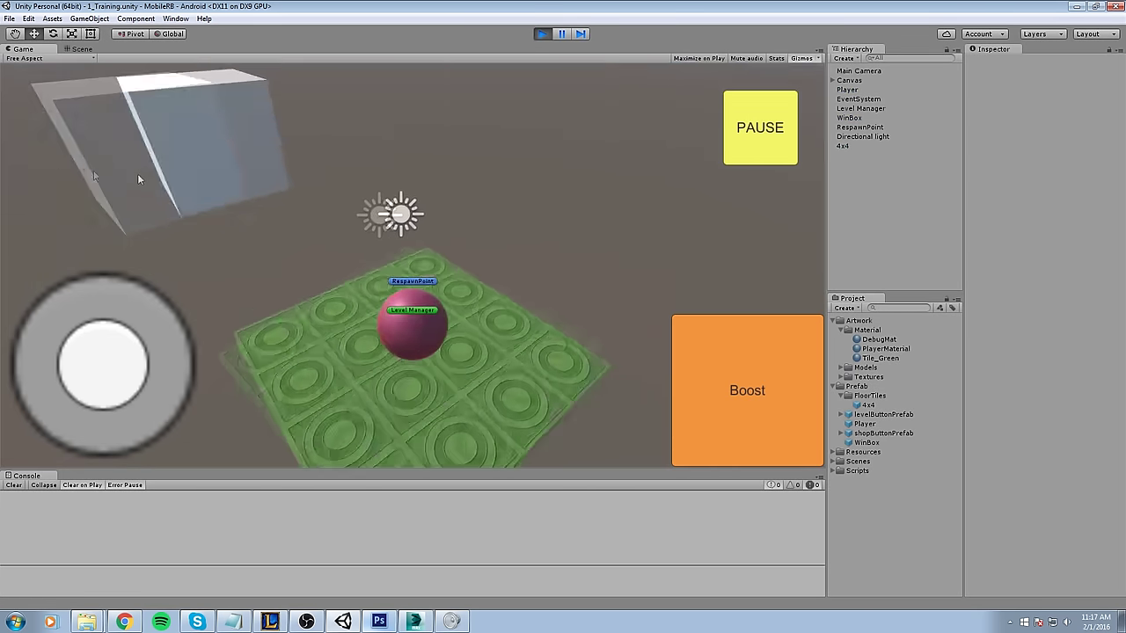
{"action": "left_click_drag", "start_coordinate": [137, 321], "coordinate": [194, 354]}
{"action": "left_click_drag", "start_coordinate": [119, 403], "coordinate": [51, 434]}
{"action": "left_click", "coordinate": [765, 378]}
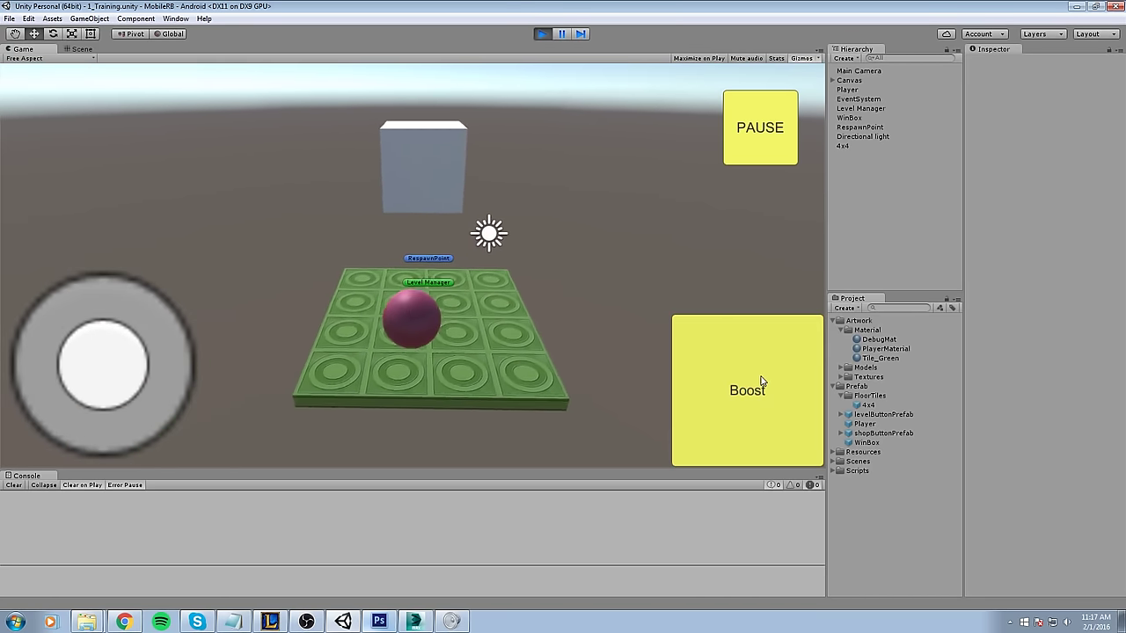